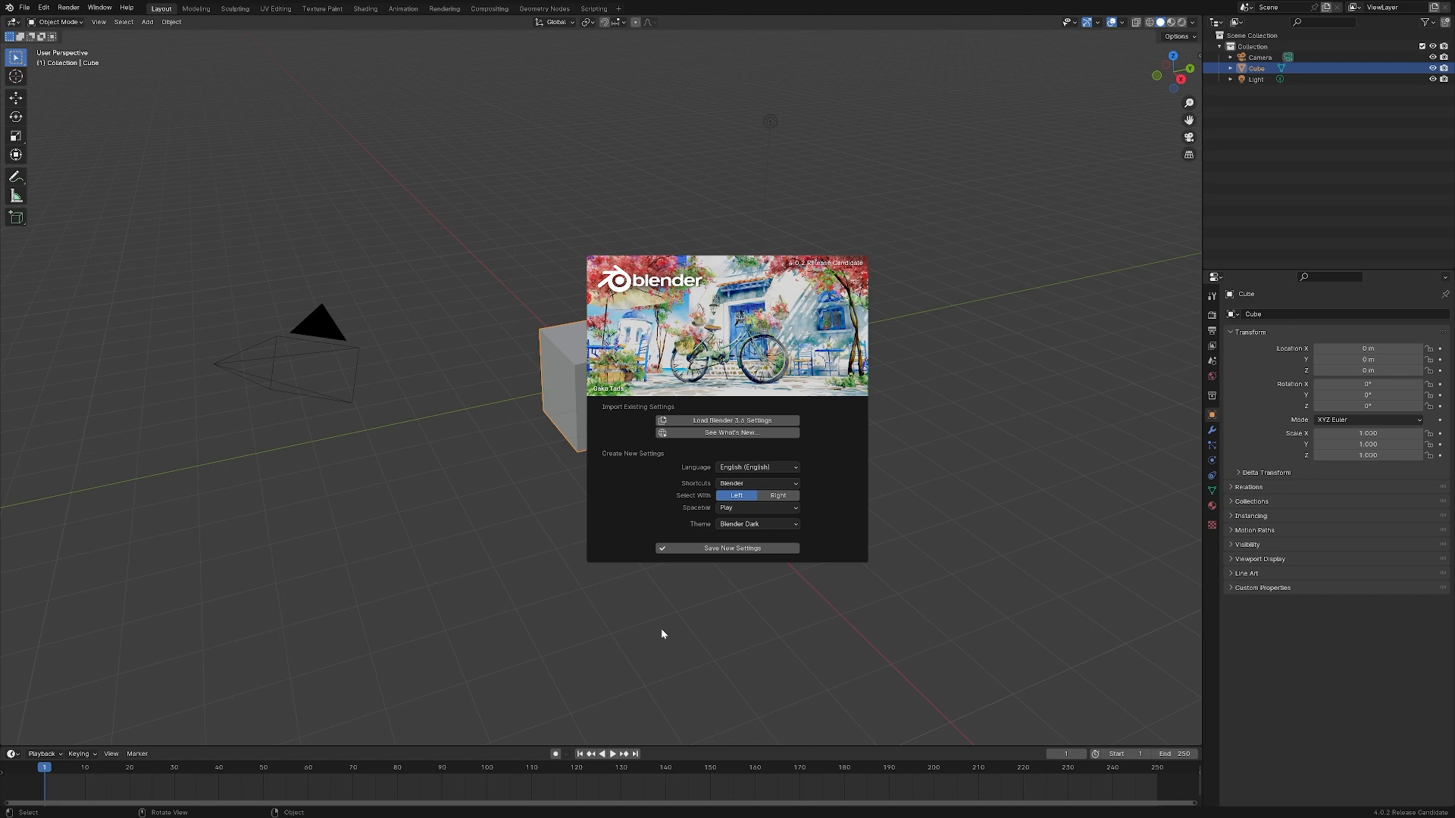
# Dismiss the splash screen and clear the selection of all objects in the scene
pyautogui.click(745, 575)
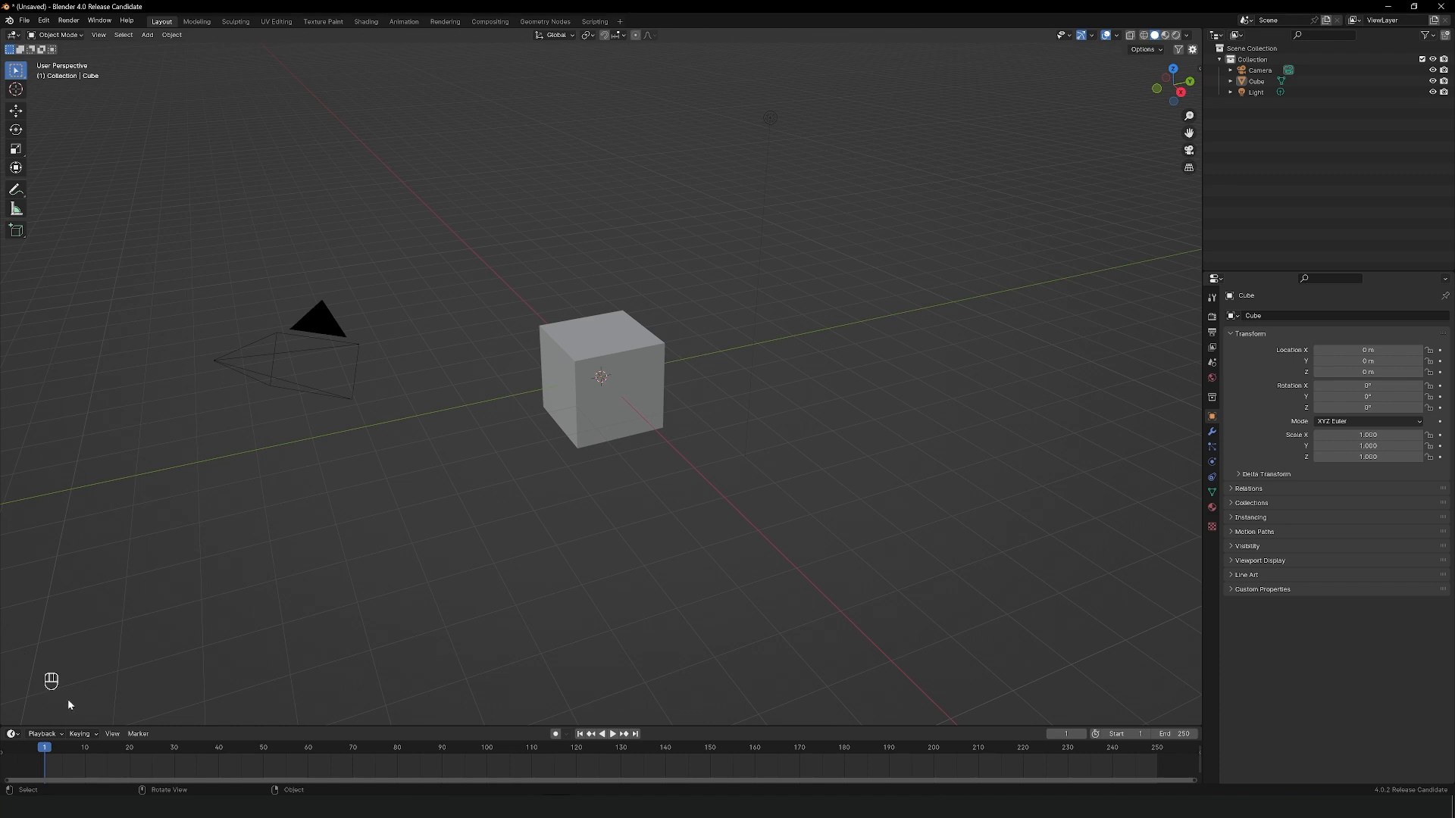
pyautogui.press('g')
pyautogui.press('a')
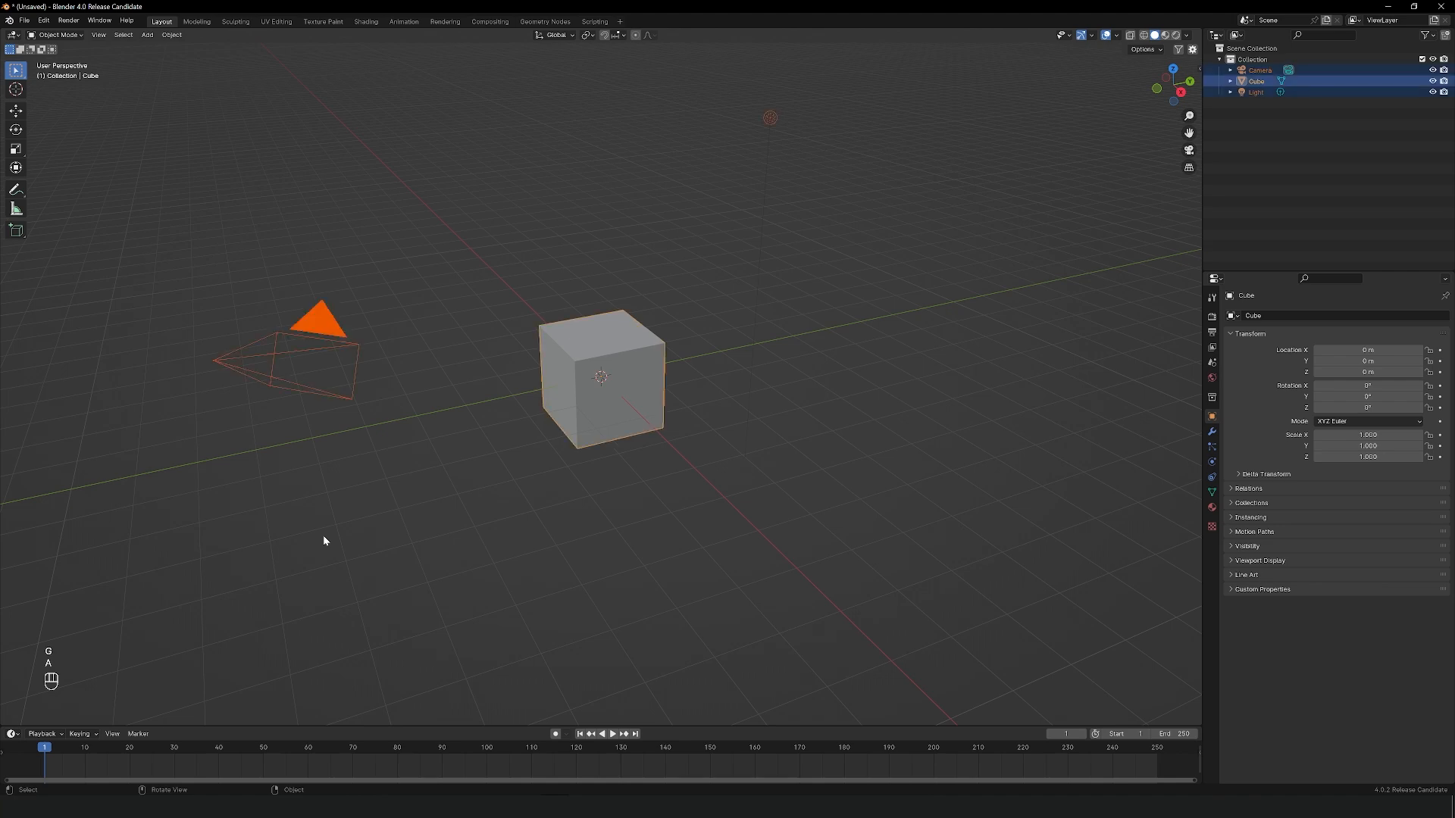
pyautogui.click(323, 536)
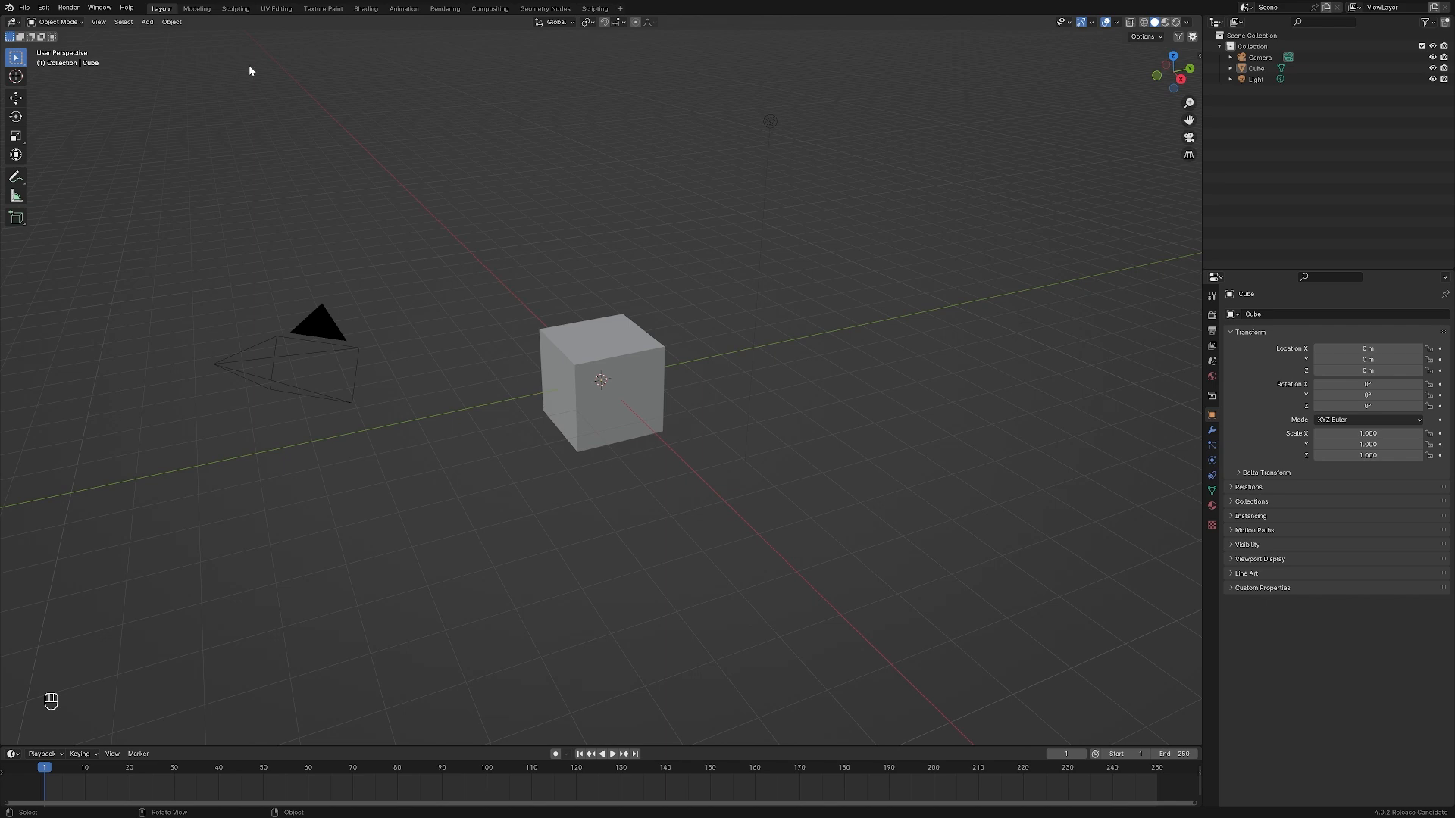
# Look through the Modeling, Sculpting, UV Editing and Compositing workspaces and return to the Layout workspace
pyautogui.click(197, 8)
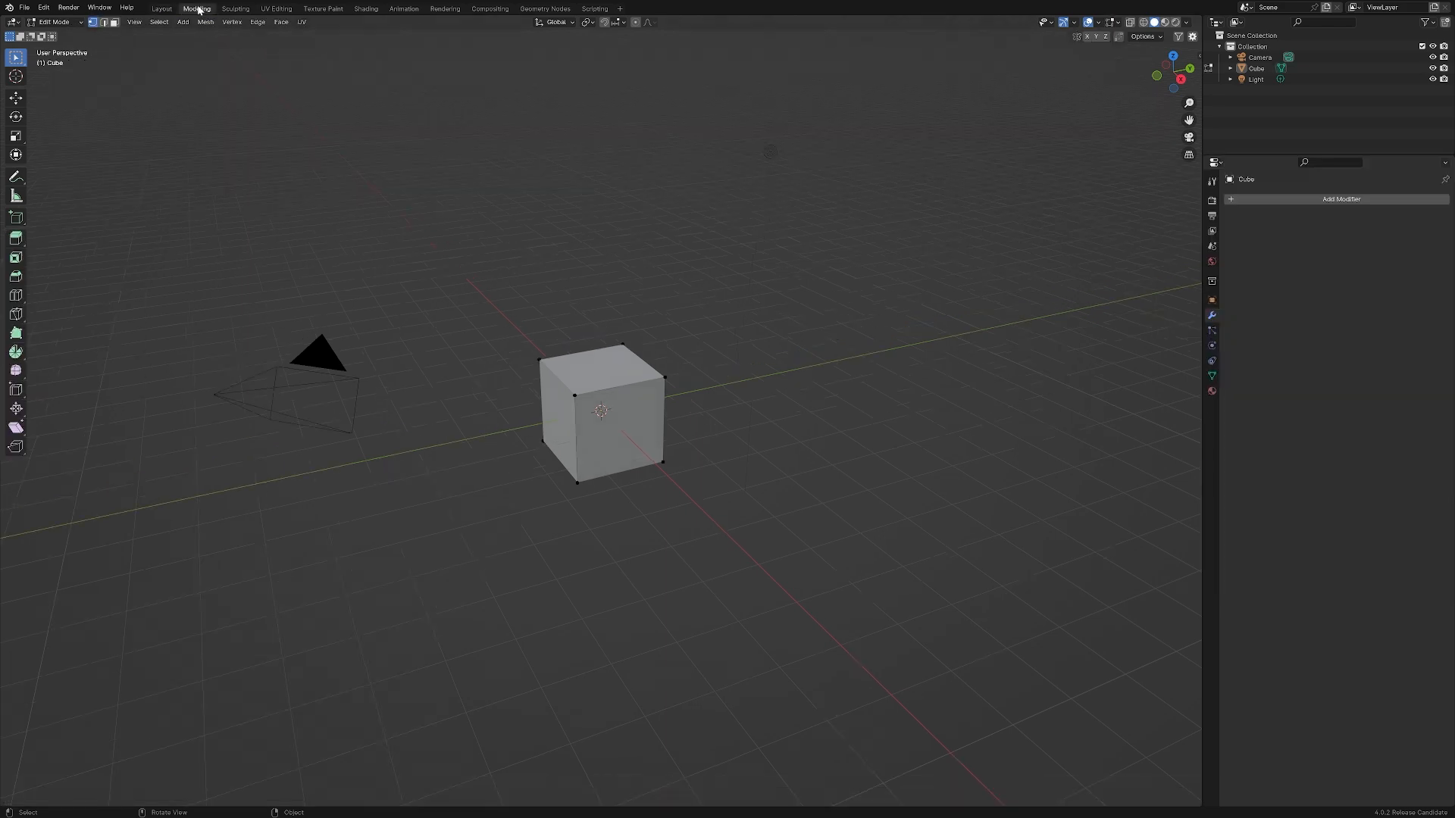
pyautogui.click(239, 8)
pyautogui.click(276, 8)
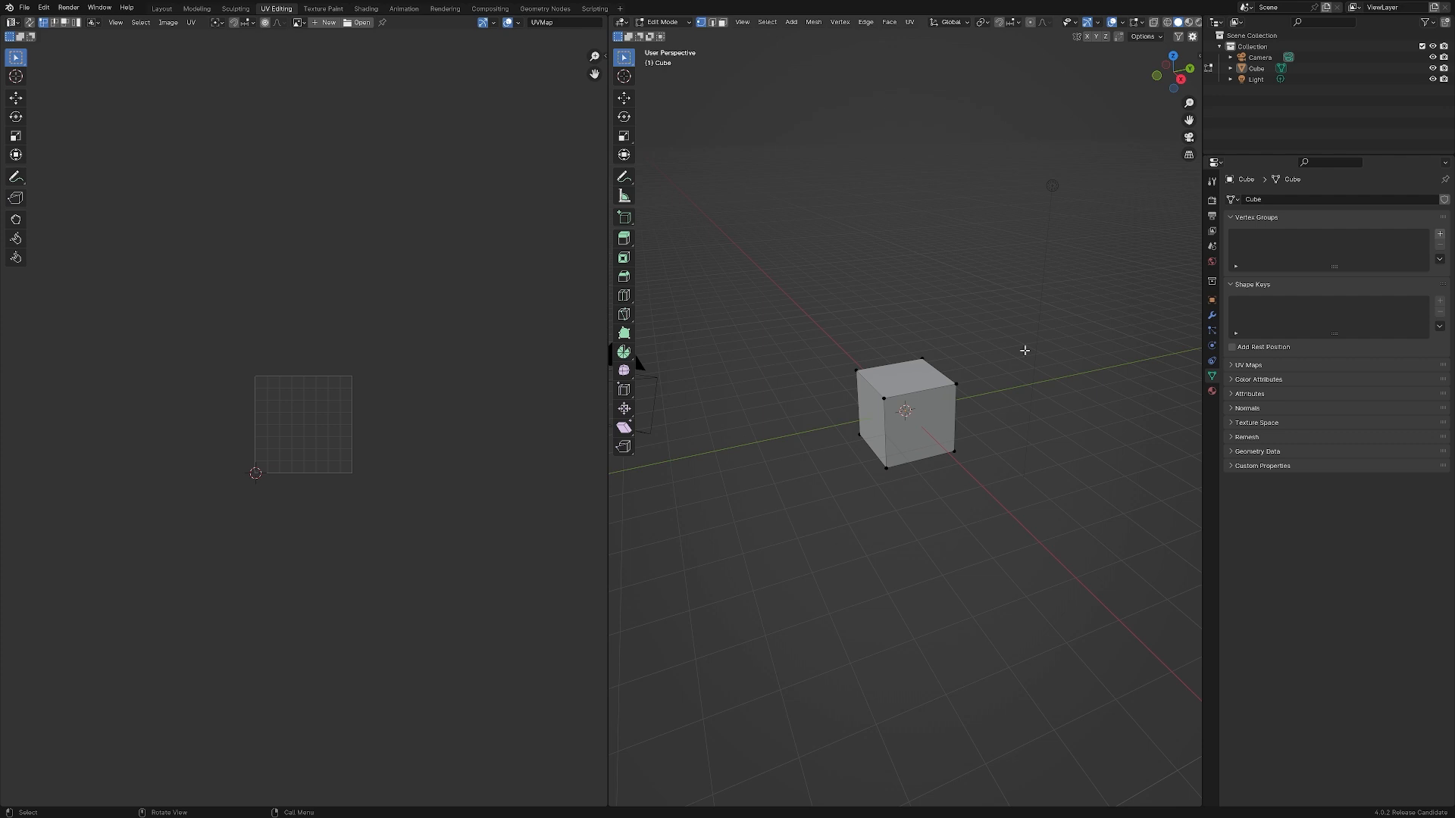
pyautogui.click(490, 9)
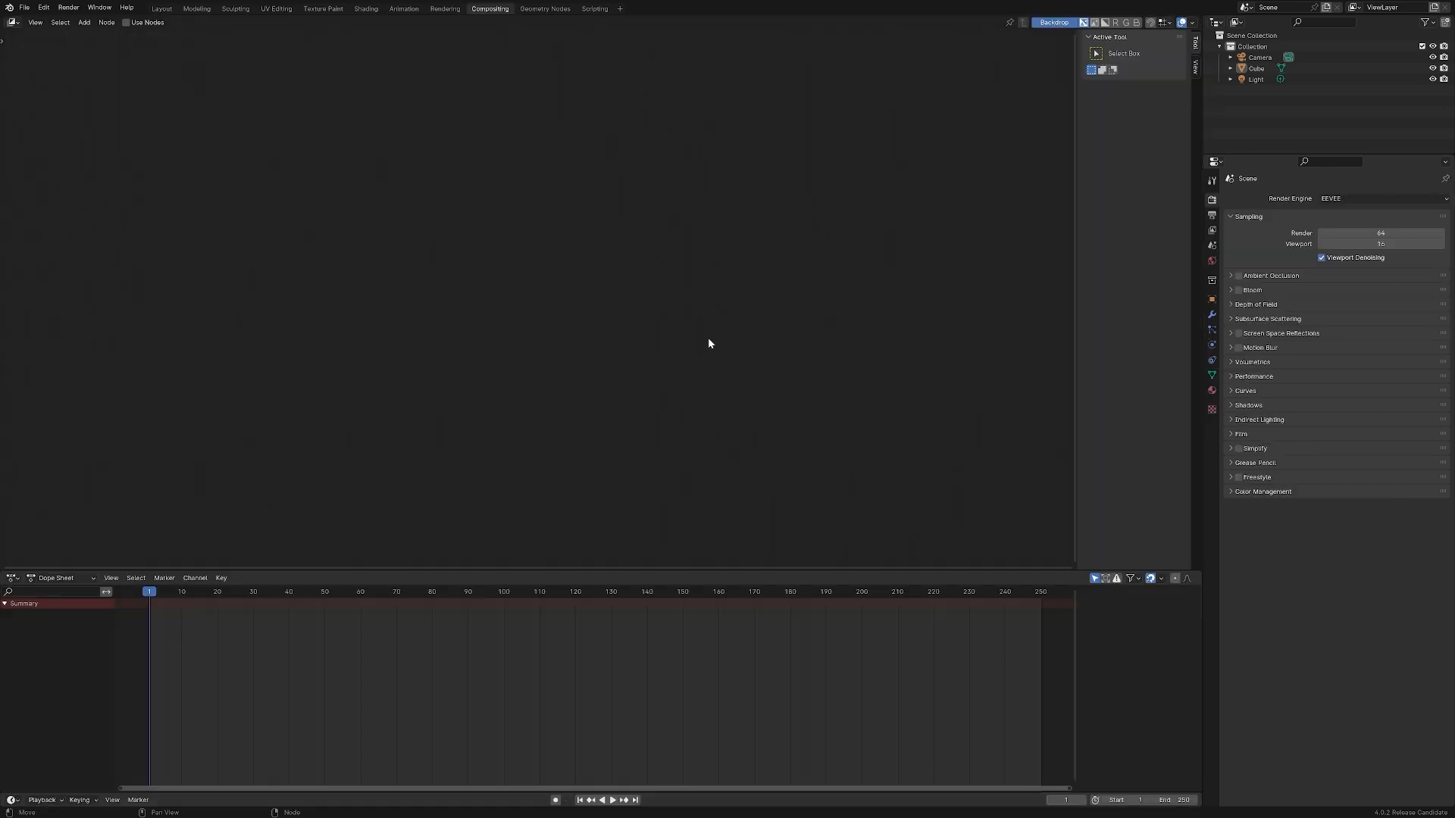
pyautogui.click(161, 8)
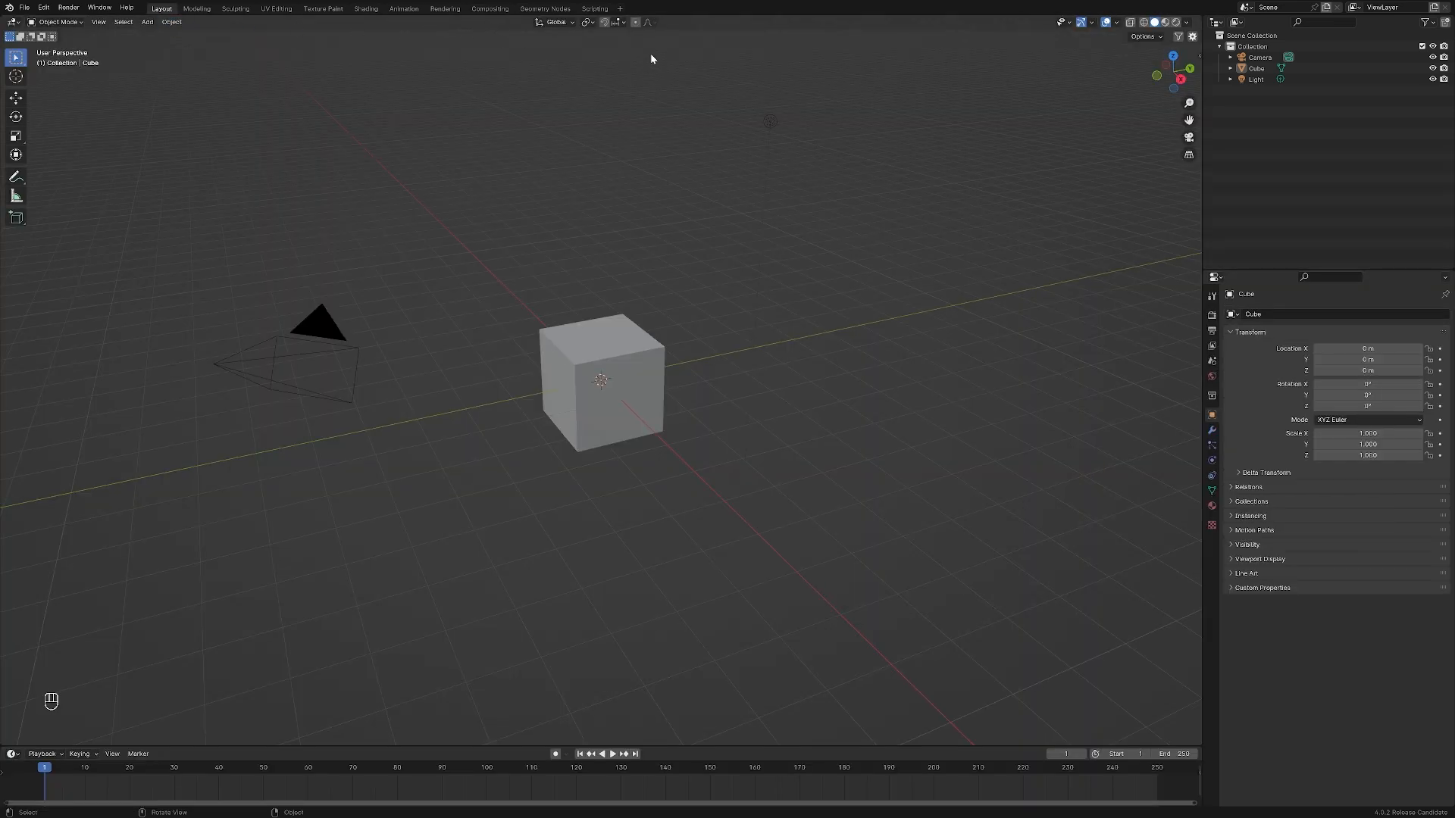
# Examine the options for adding a workspace and the editor types available for the 3D viewport, timeline and properties areas
pyautogui.click(620, 9)
pyautogui.moveTo(626, 28)
pyautogui.rightClick(996, 745)
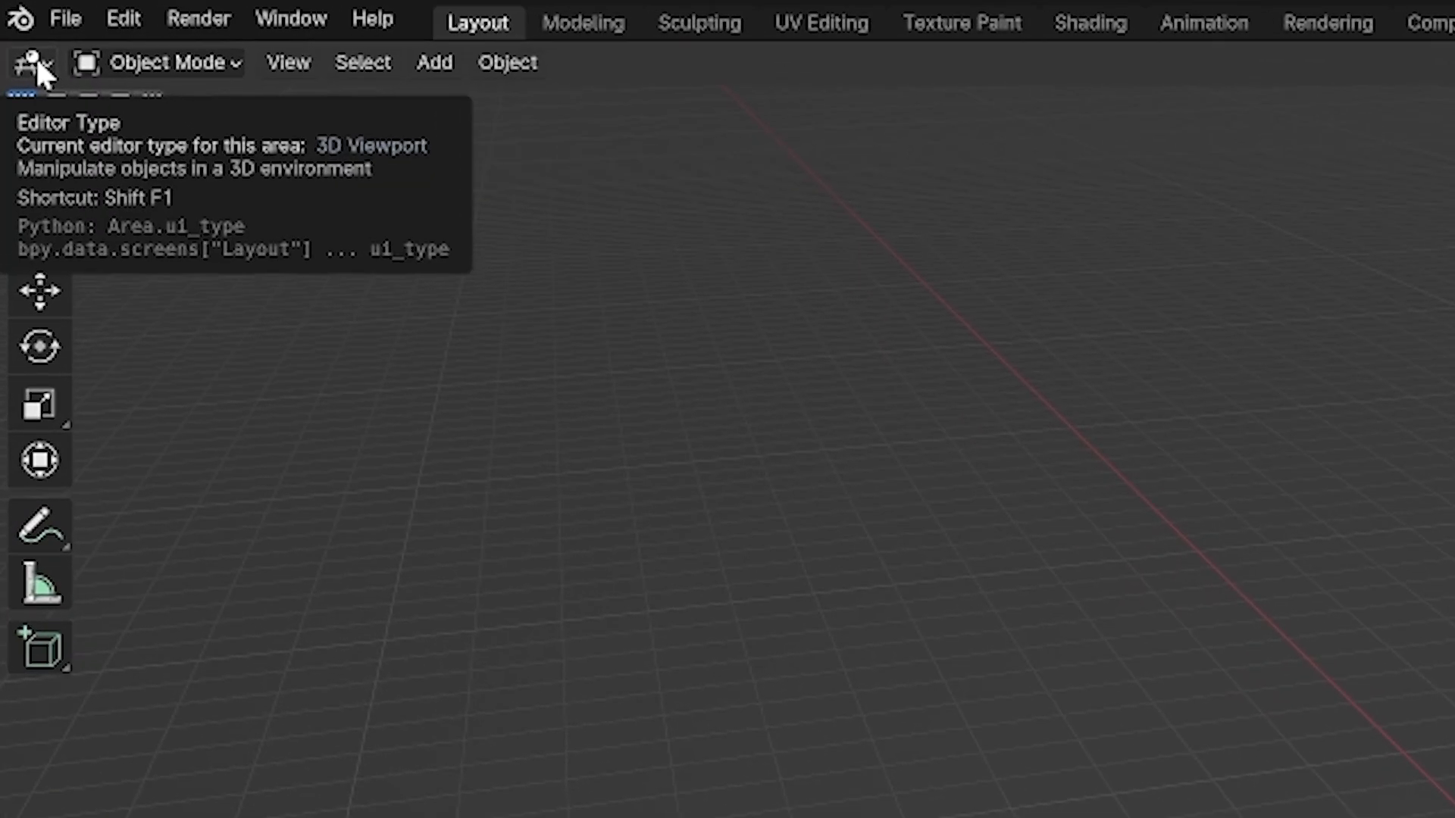
pyautogui.click(35, 63)
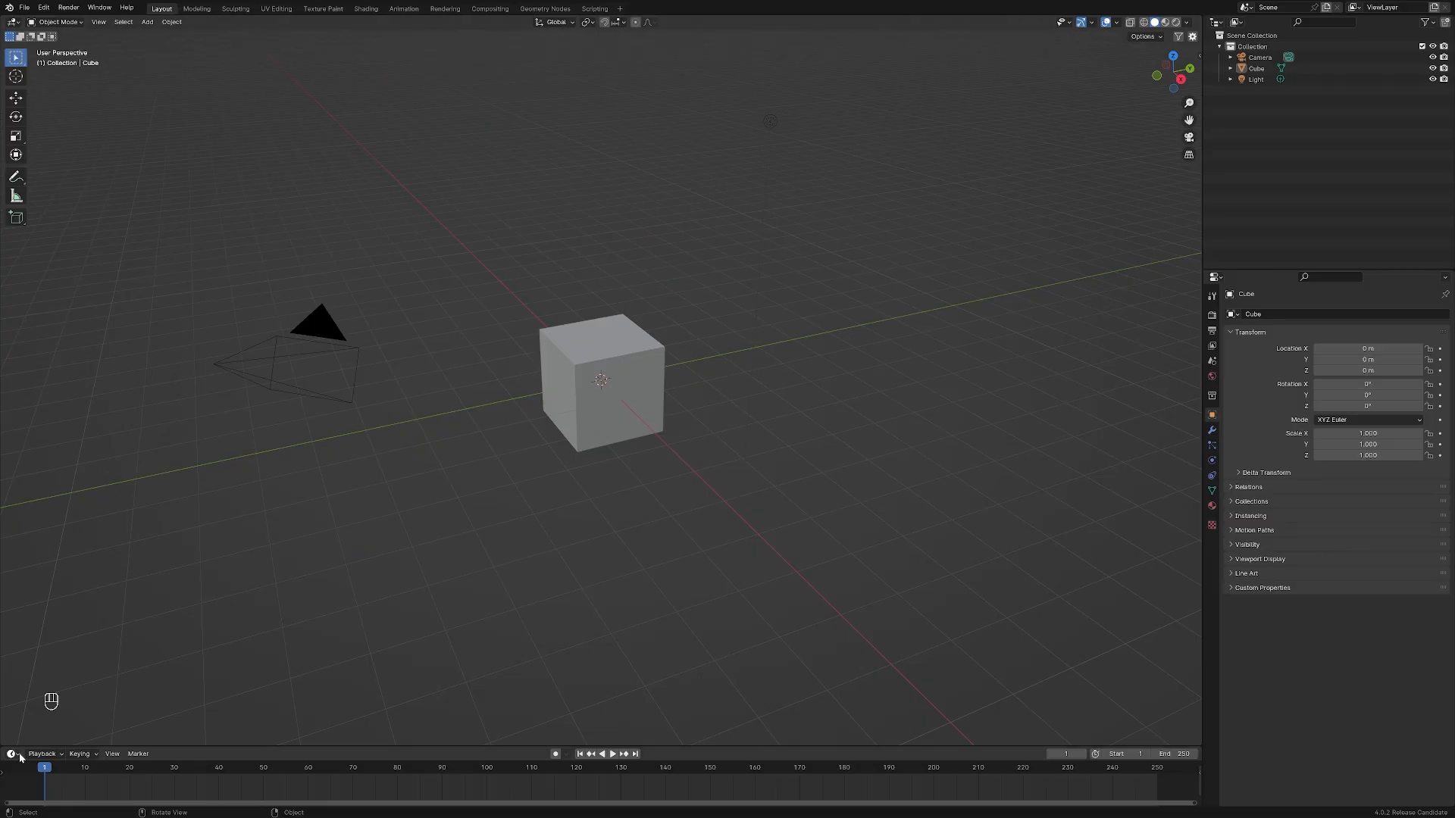
pyautogui.click(18, 755)
pyautogui.click(1217, 277)
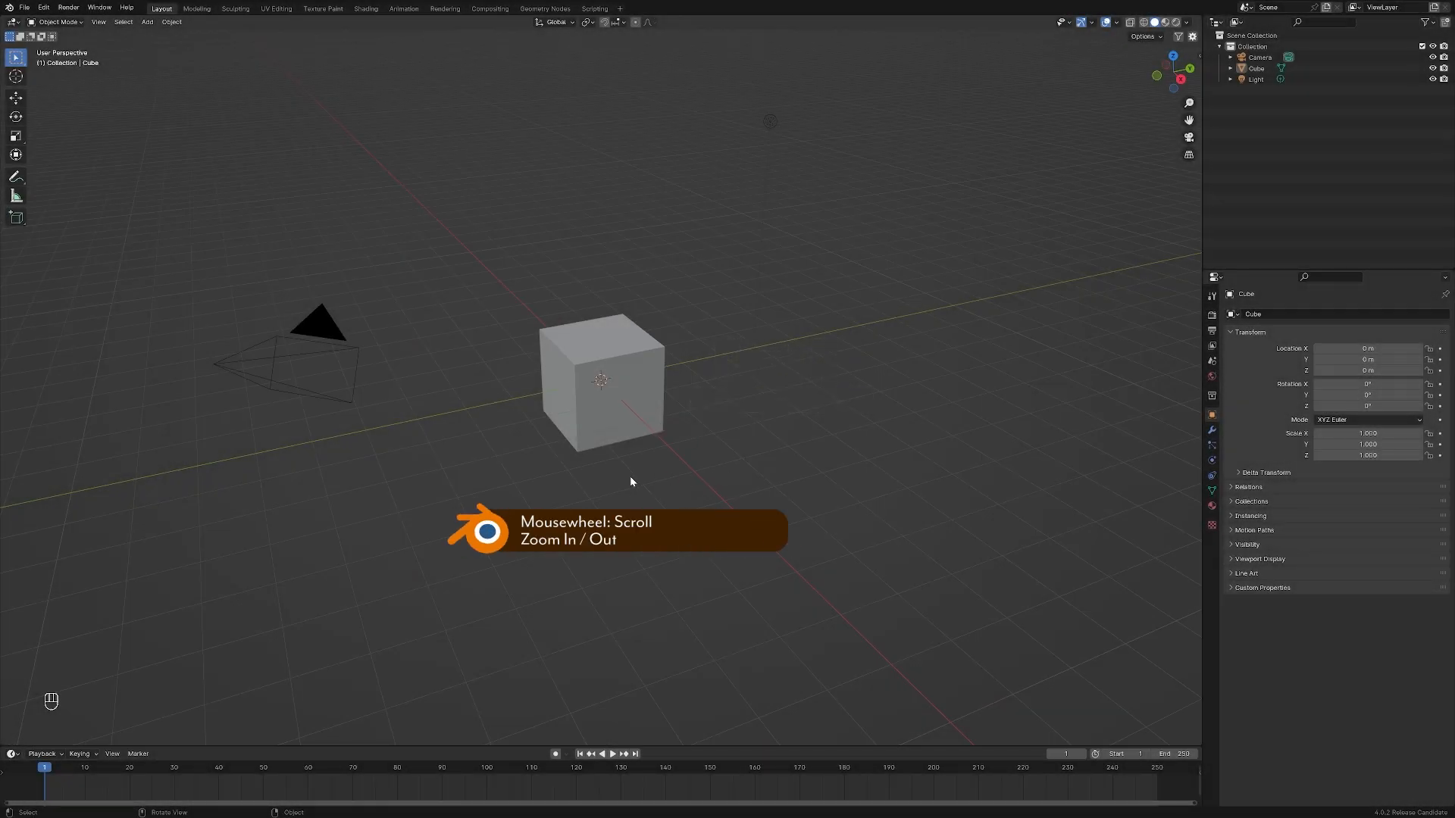
# Zoom in and out, orbit and pan around the cube in the 3D viewport
pyautogui.scroll(5, 632, 482)
pyautogui.scroll(-6, 631, 482)
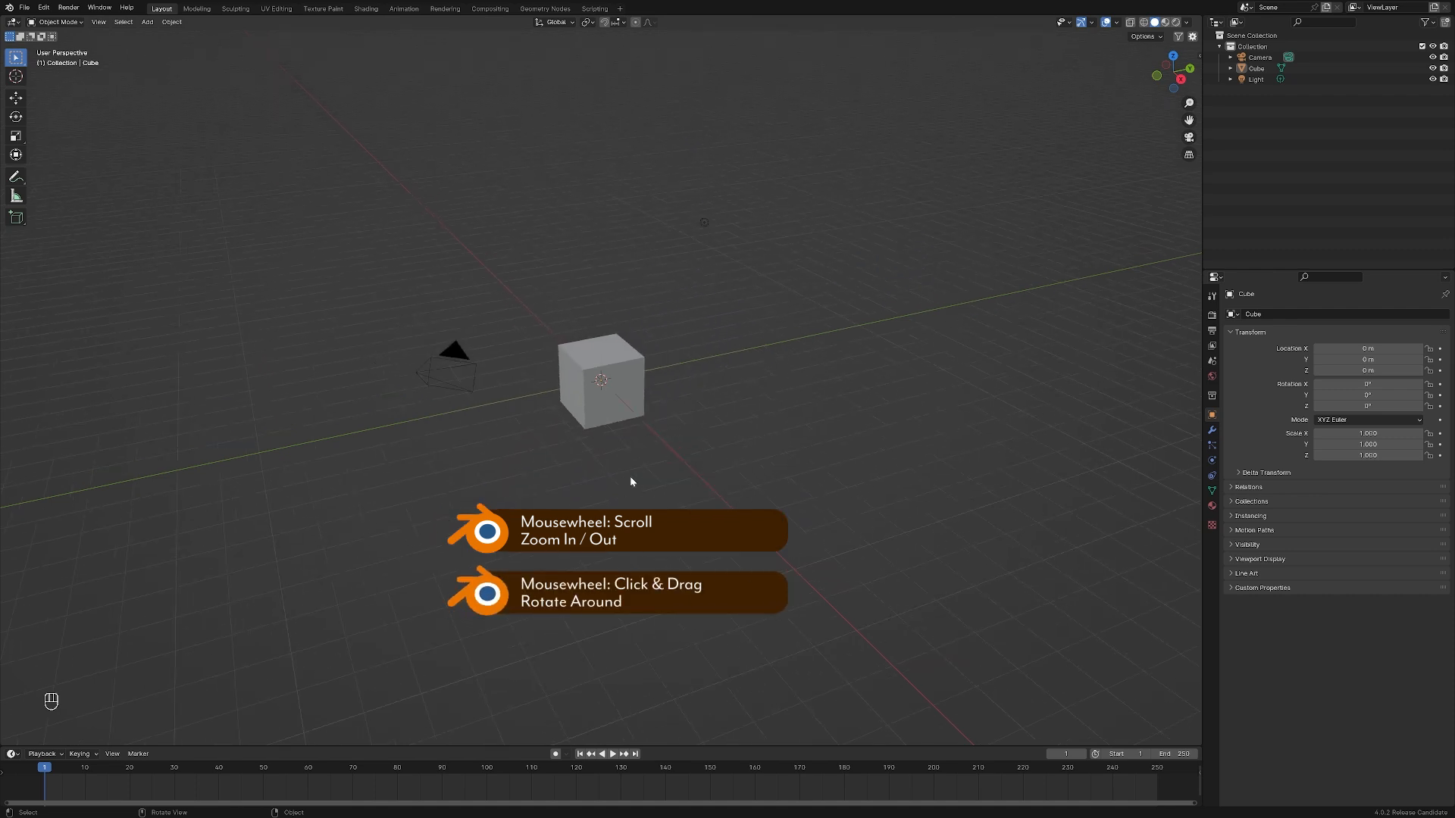
pyautogui.moveTo(761, 415); pyautogui.dragTo(466, 358, button='middle')
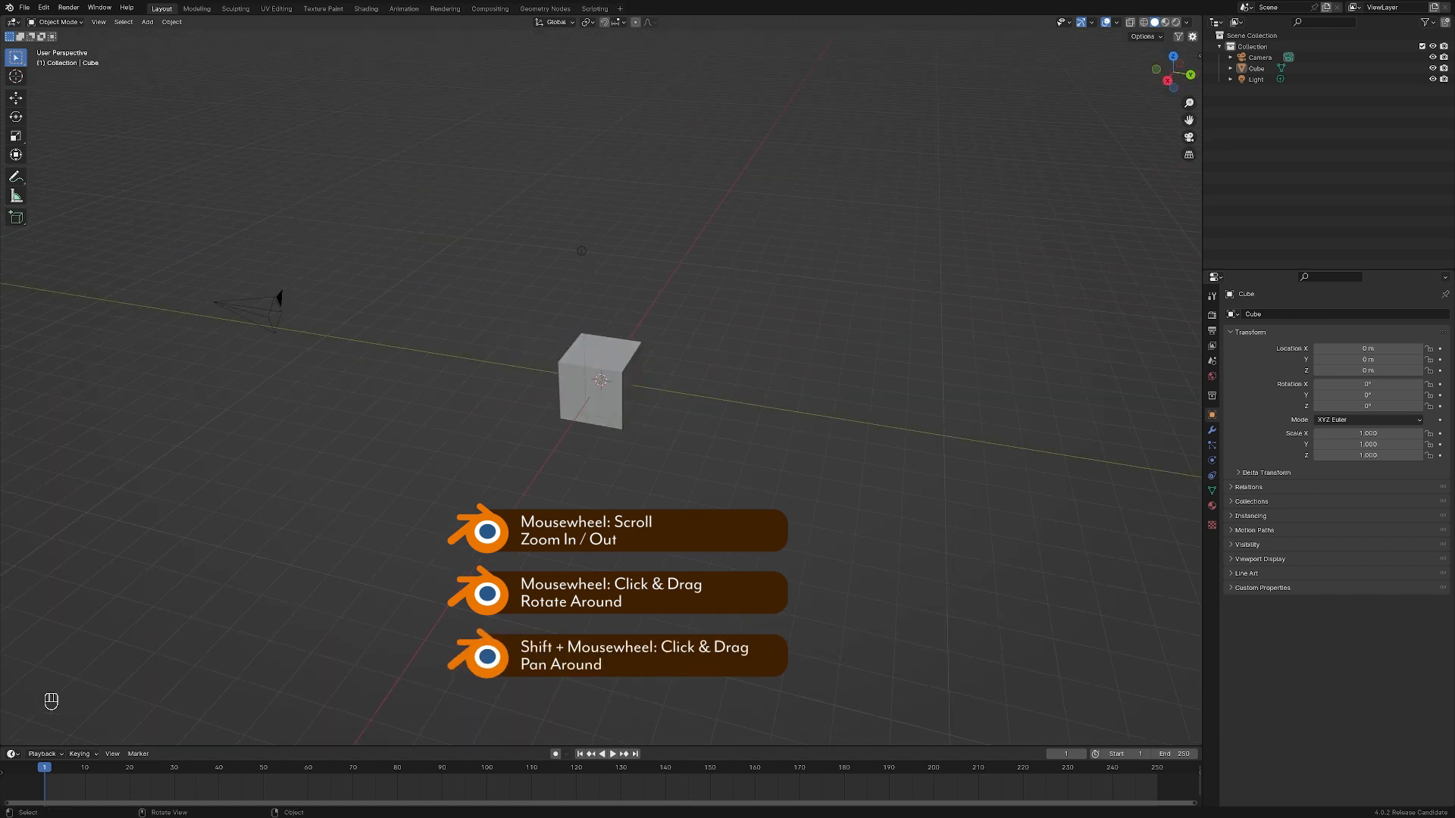
pyautogui.keyDown('shift'); pyautogui.moveTo(689, 558); pyautogui.dragTo(773, 554, button='middle'); pyautogui.keyUp('shift')
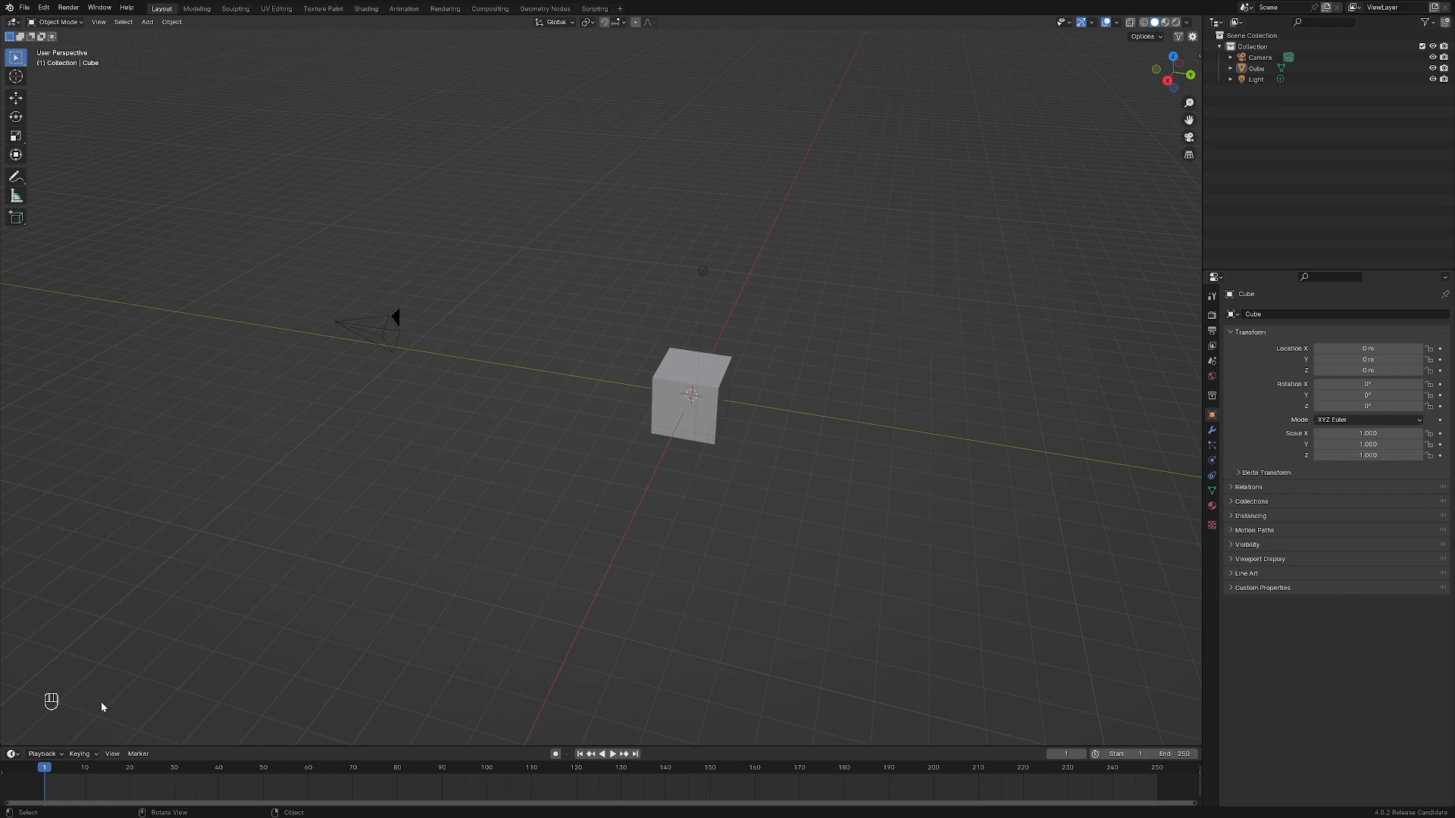
pyautogui.keyDown('shift'); pyautogui.moveTo(393, 515); pyautogui.dragTo(833, 535, button='middle'); pyautogui.keyUp('shift')
pyautogui.moveTo(507, 416); pyautogui.dragTo(1114, 438, button='middle')
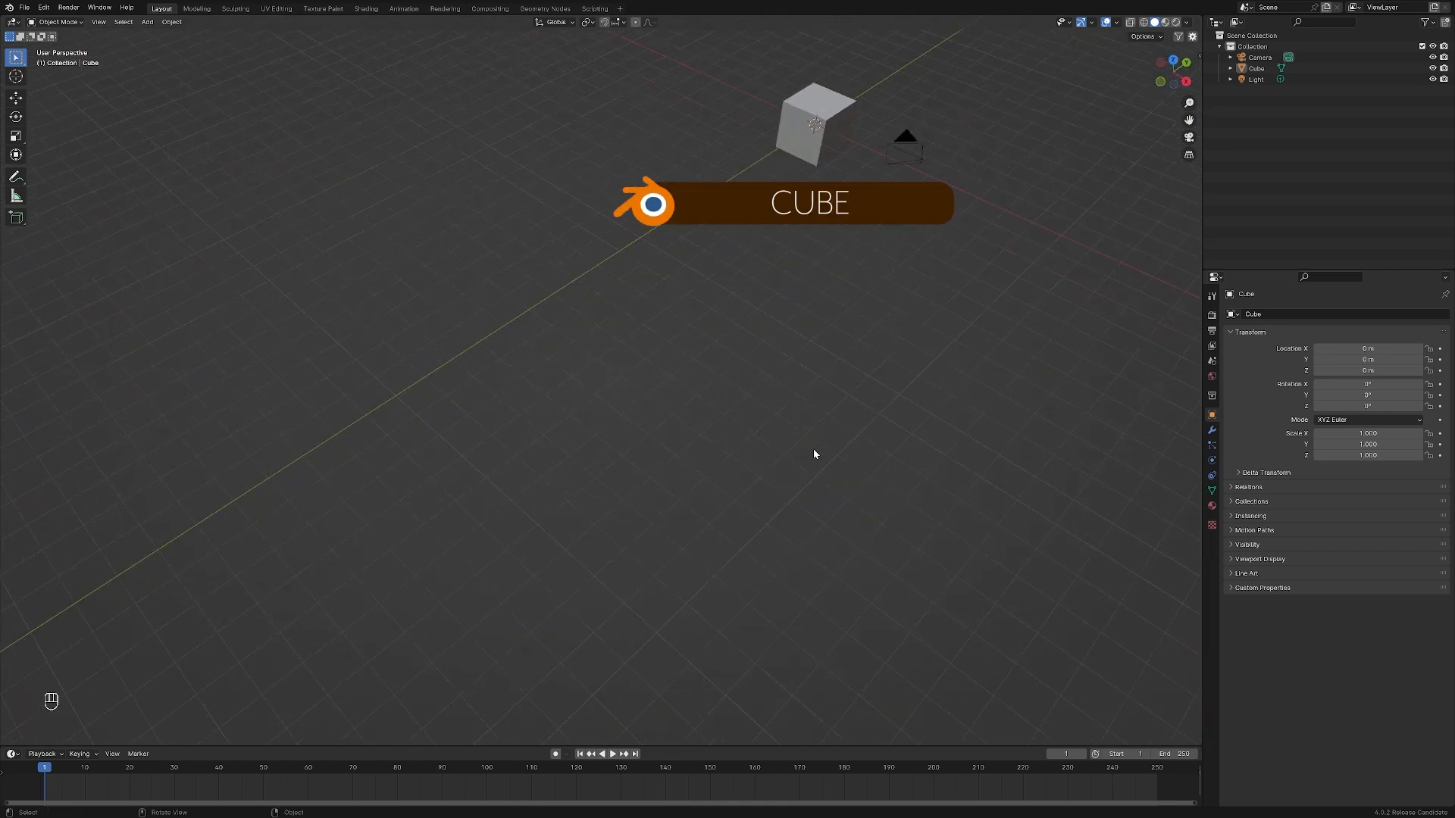
# Select the cube and focus the view on it
pyautogui.click(803, 151)
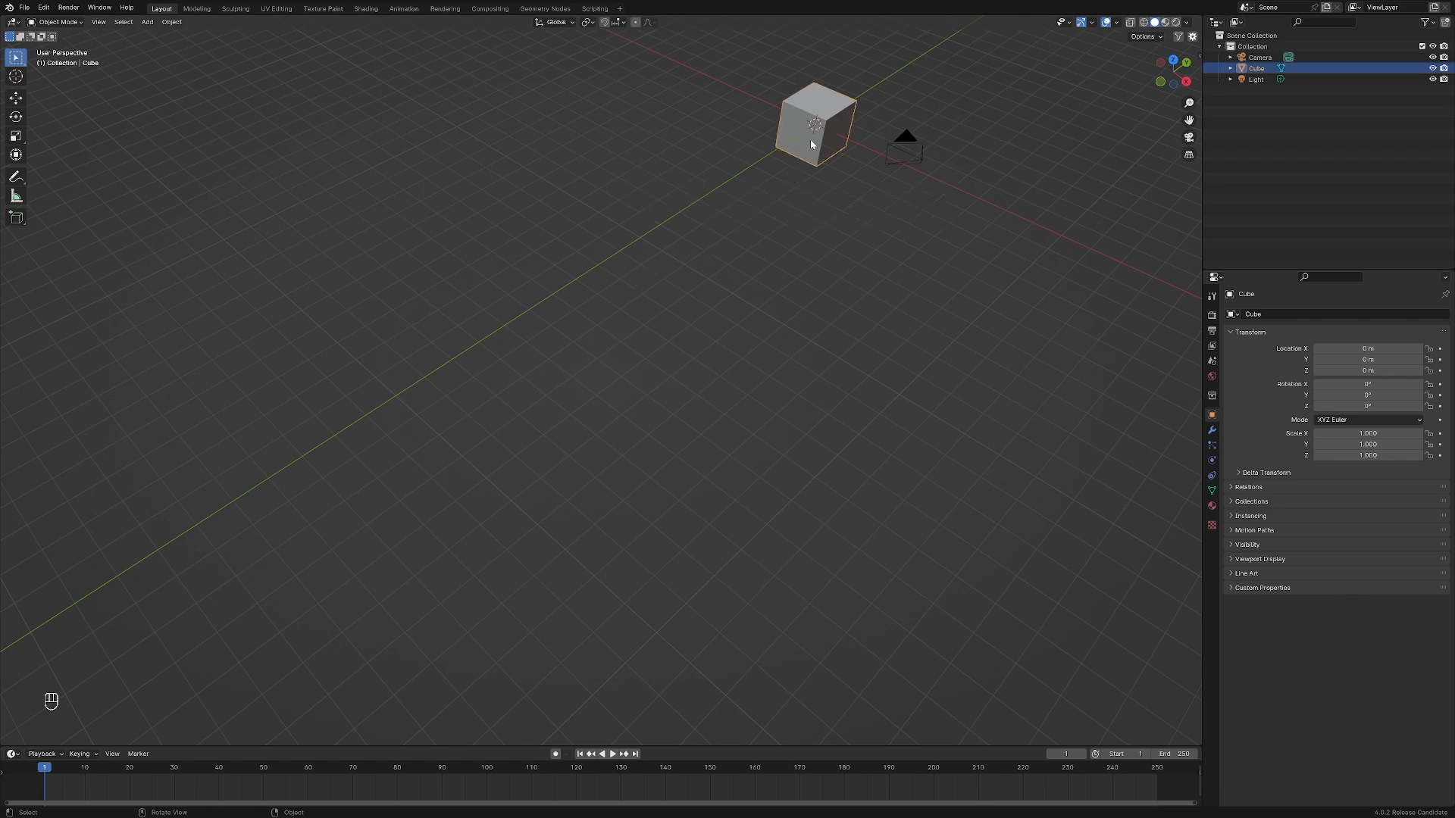
pyautogui.press('KP_Decimal')
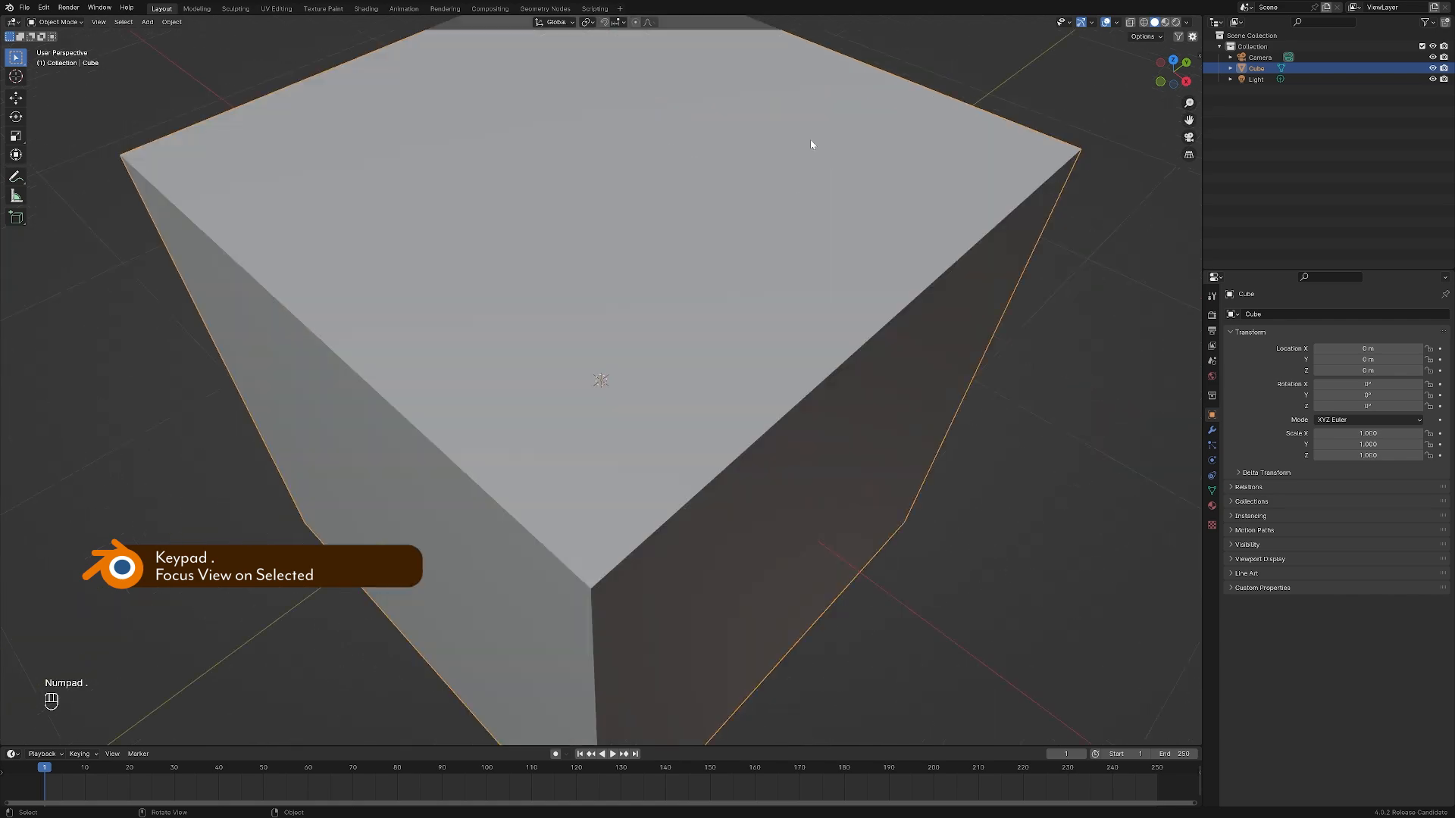
pyautogui.moveTo(800, 277); pyautogui.dragTo(767, 372, button='middle')
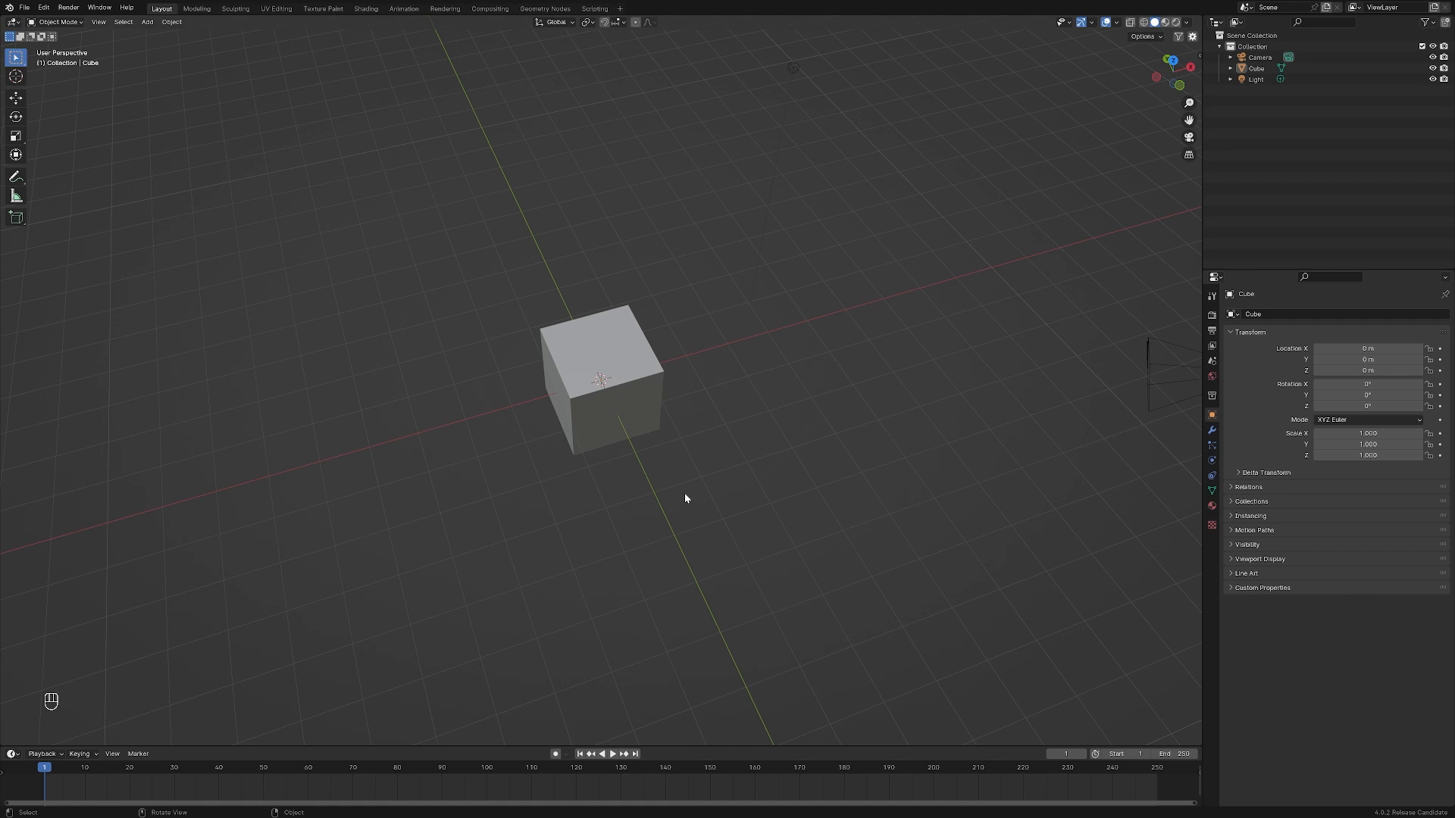
# Open Blender Preferences and view the Navigation settings
pyautogui.click(44, 7)
pyautogui.hotkey('ctrl', ',')
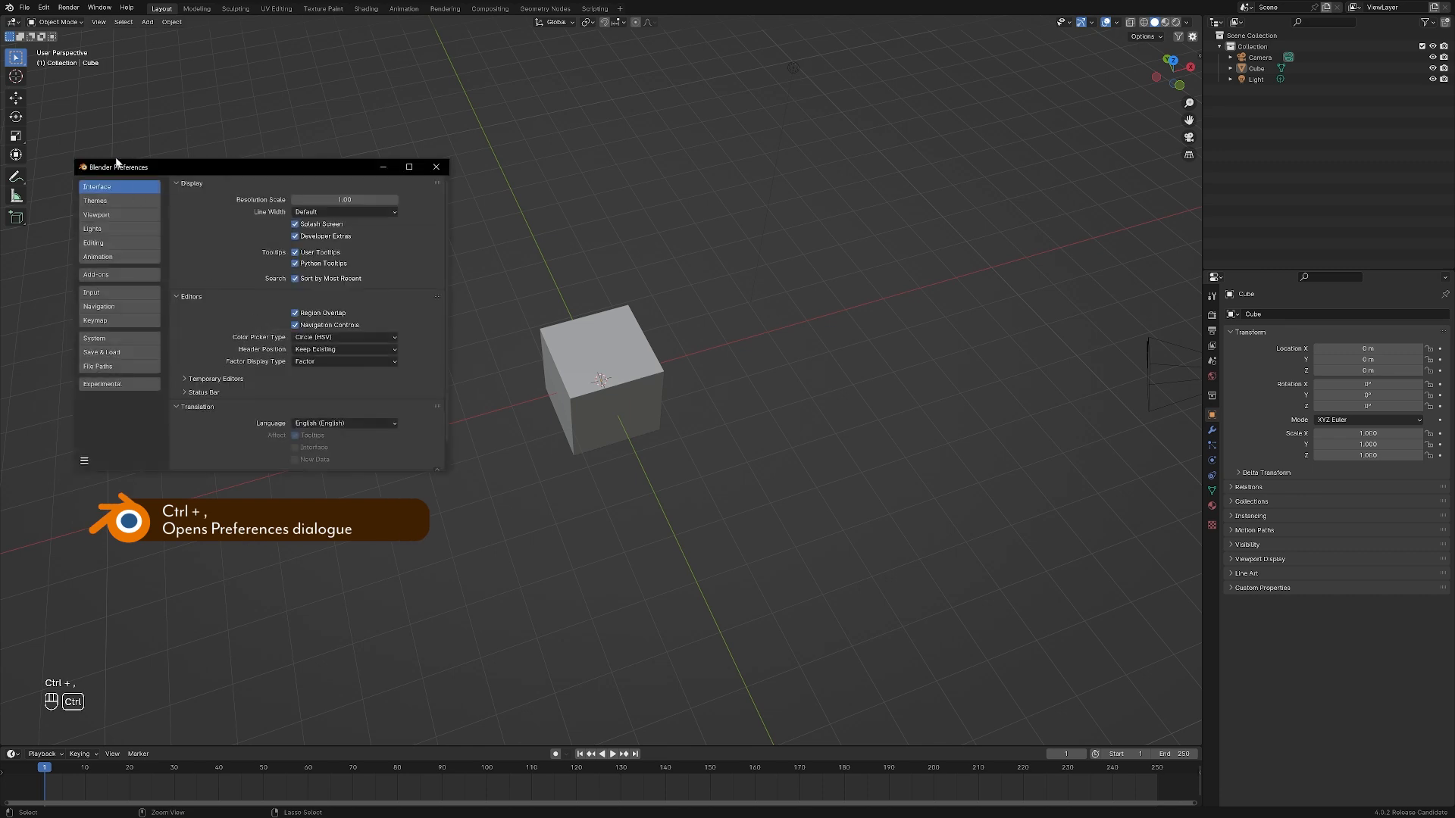
pyautogui.click(123, 307)
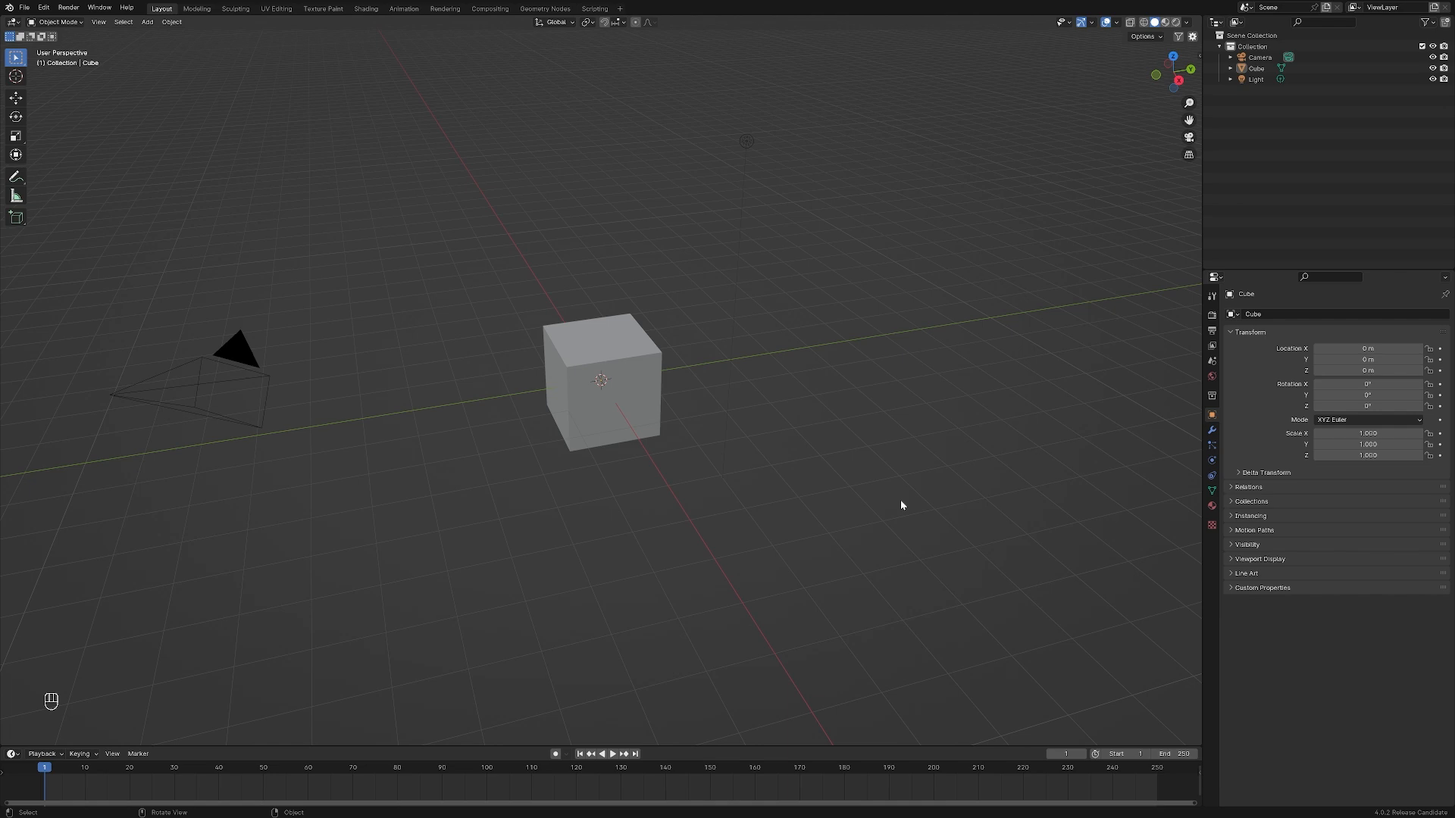
# Move the cube freehand to about X 3.5 m, Y 4.2 m, Z -0.44 m and scale it uniformly to about 0.73
pyautogui.click(650, 385)
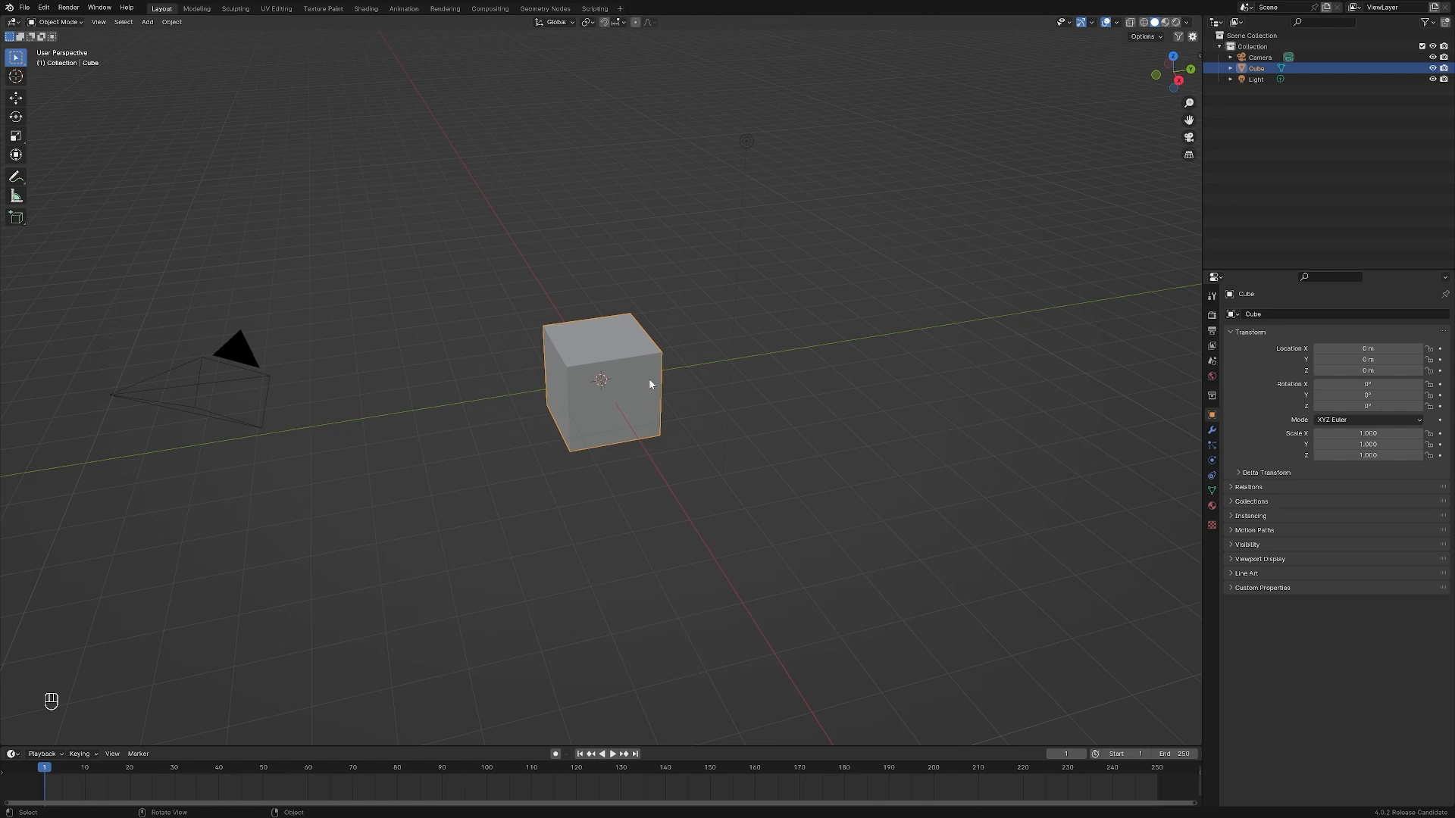
pyautogui.press('g')
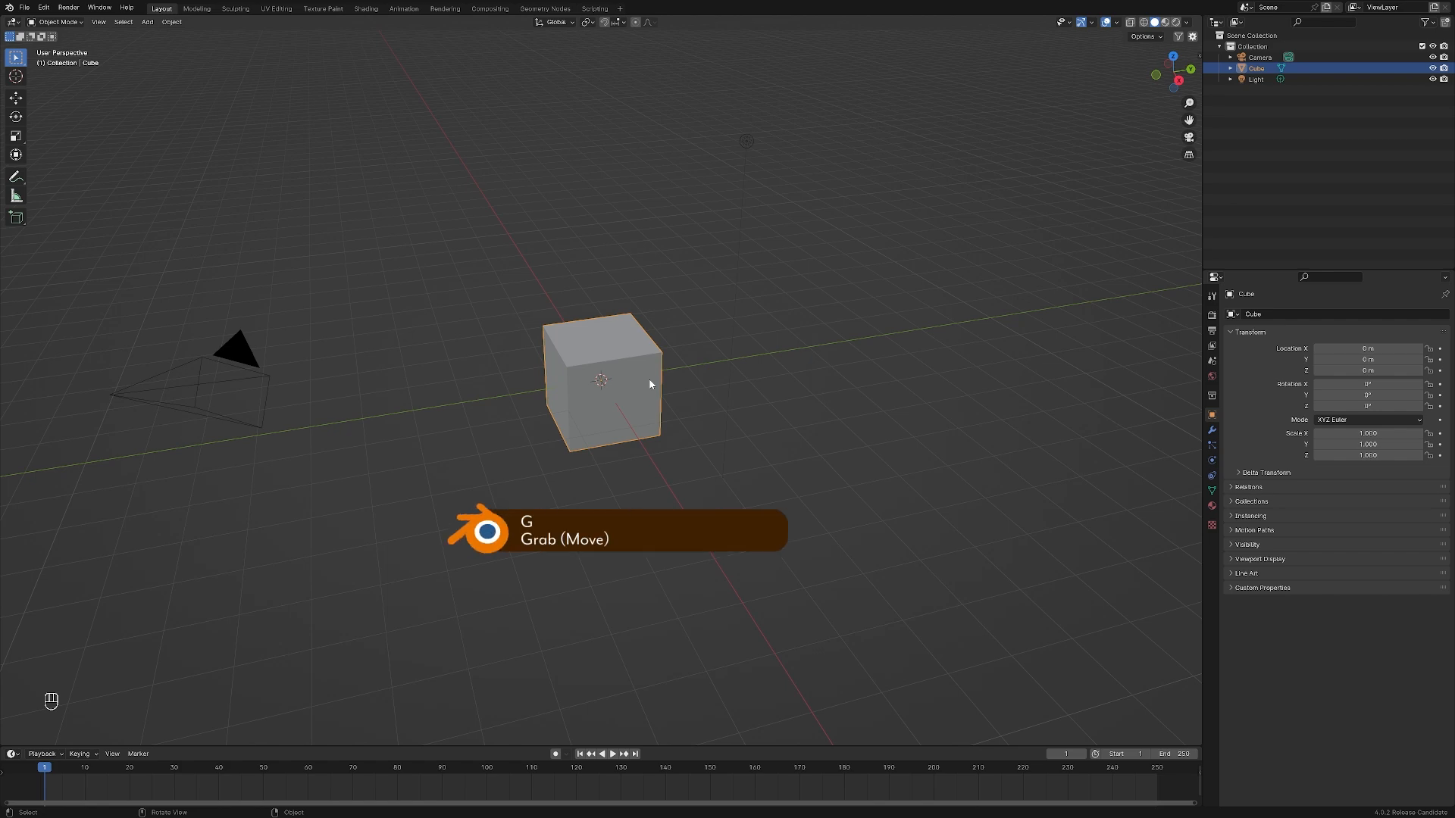
pyautogui.click(857, 405)
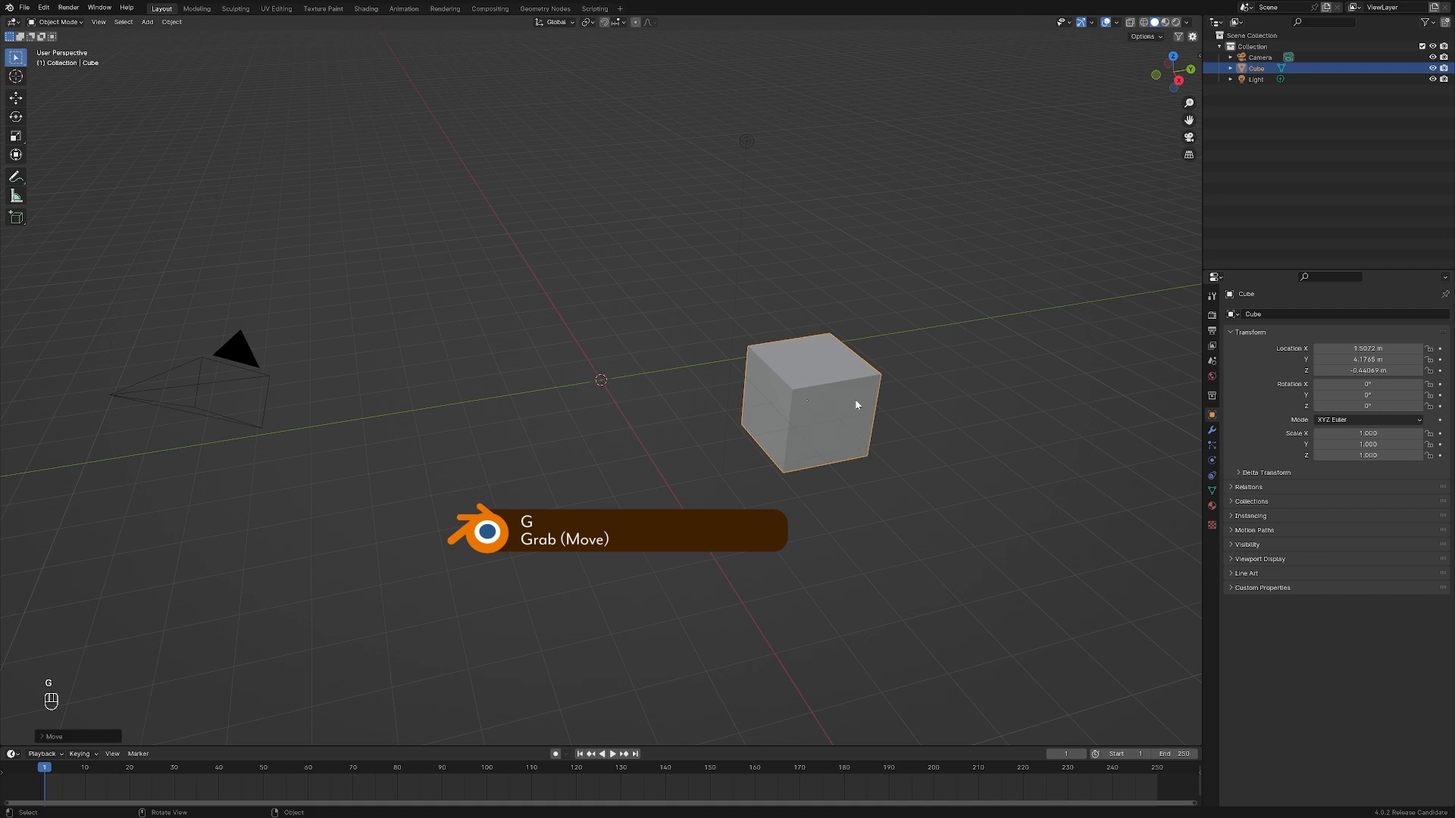
pyautogui.press('s')
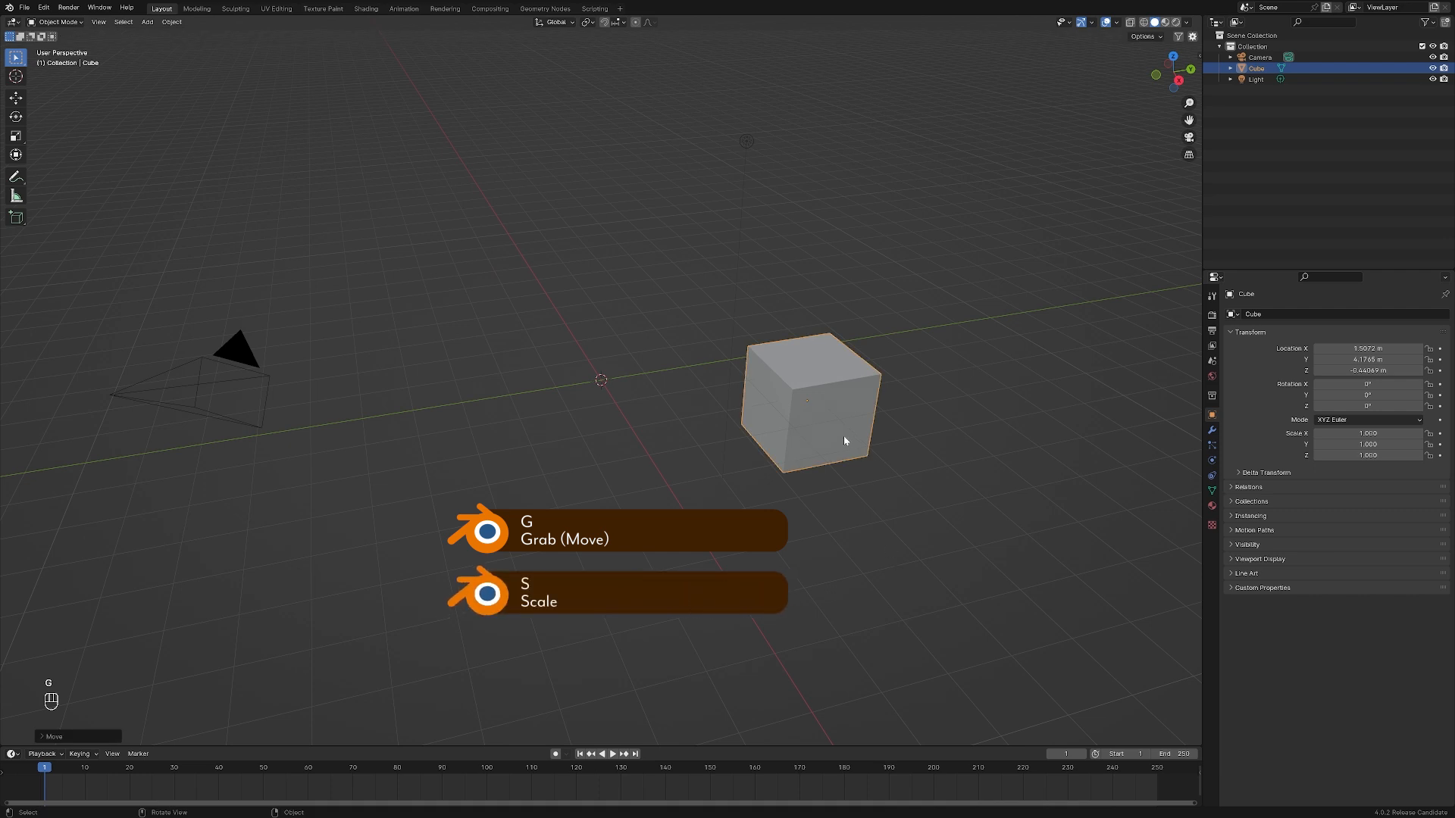
pyautogui.click(784, 430)
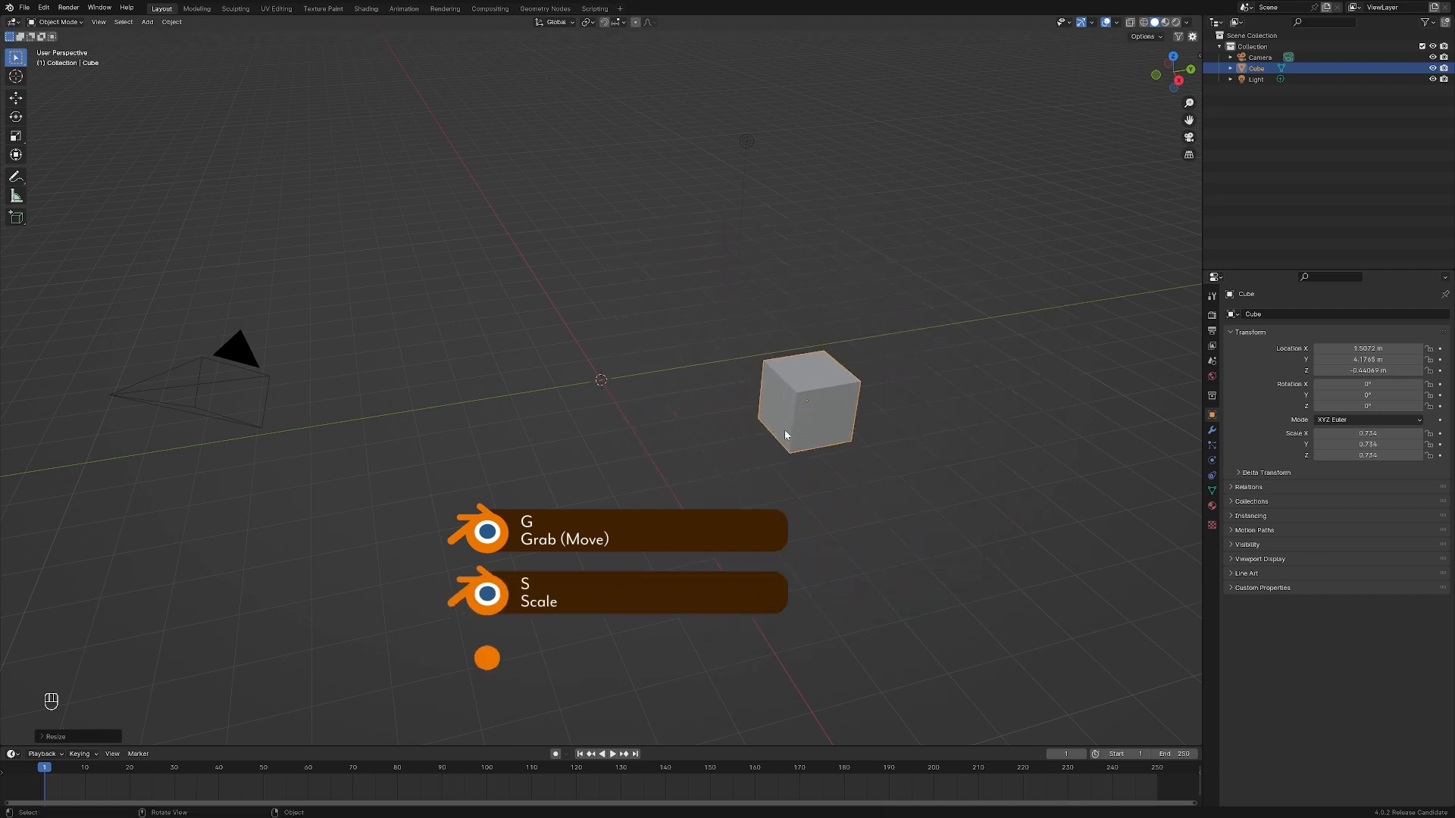
# Rotate the cube freehand and undo its rotation, scaling and move
pyautogui.press('r')
pyautogui.click(890, 490)
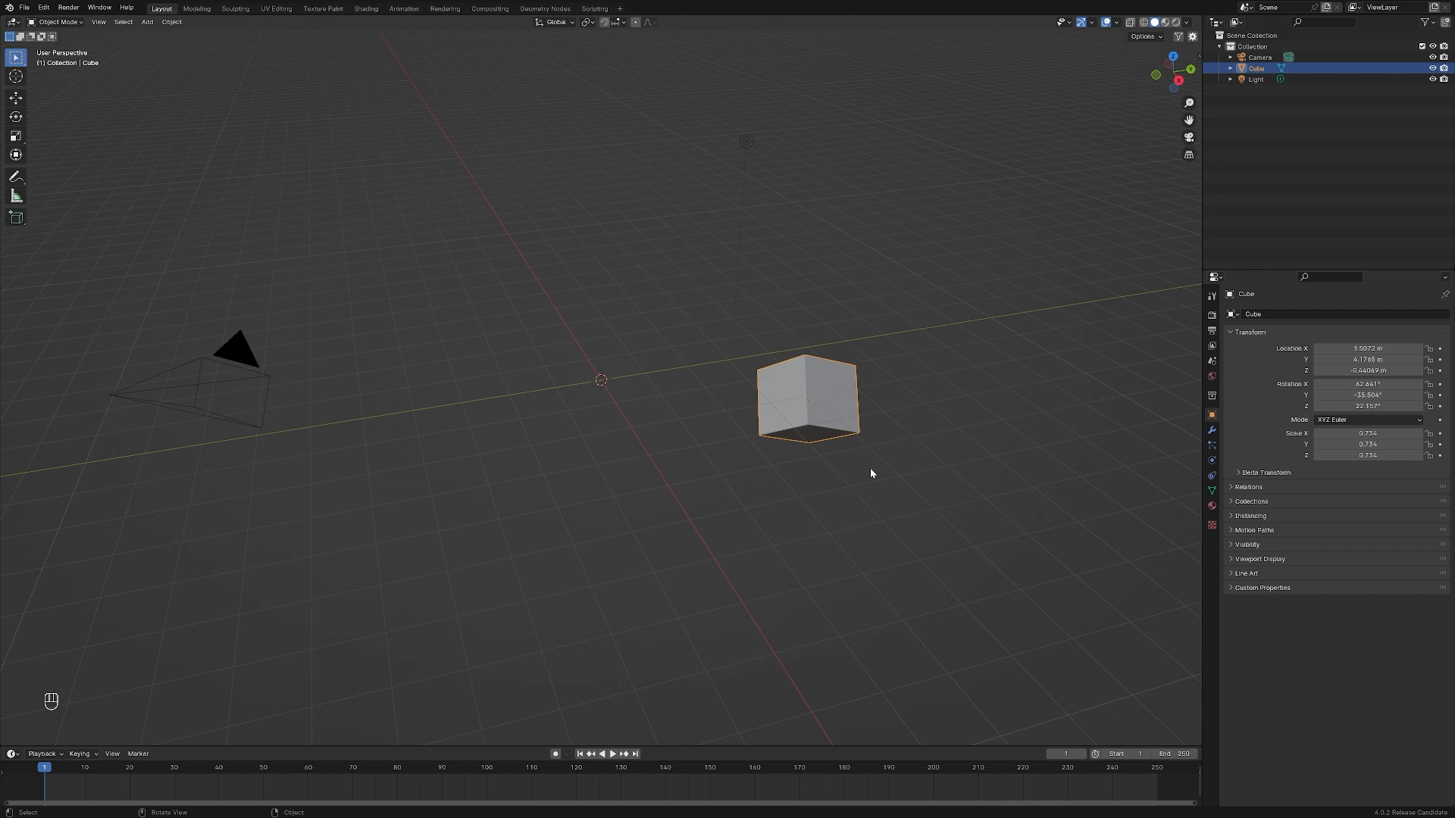
pyautogui.hotkey('ctrl', 'z')
pyautogui.hotkey('ctrl', 'z')
pyautogui.hotkey('ctrl', 'z')
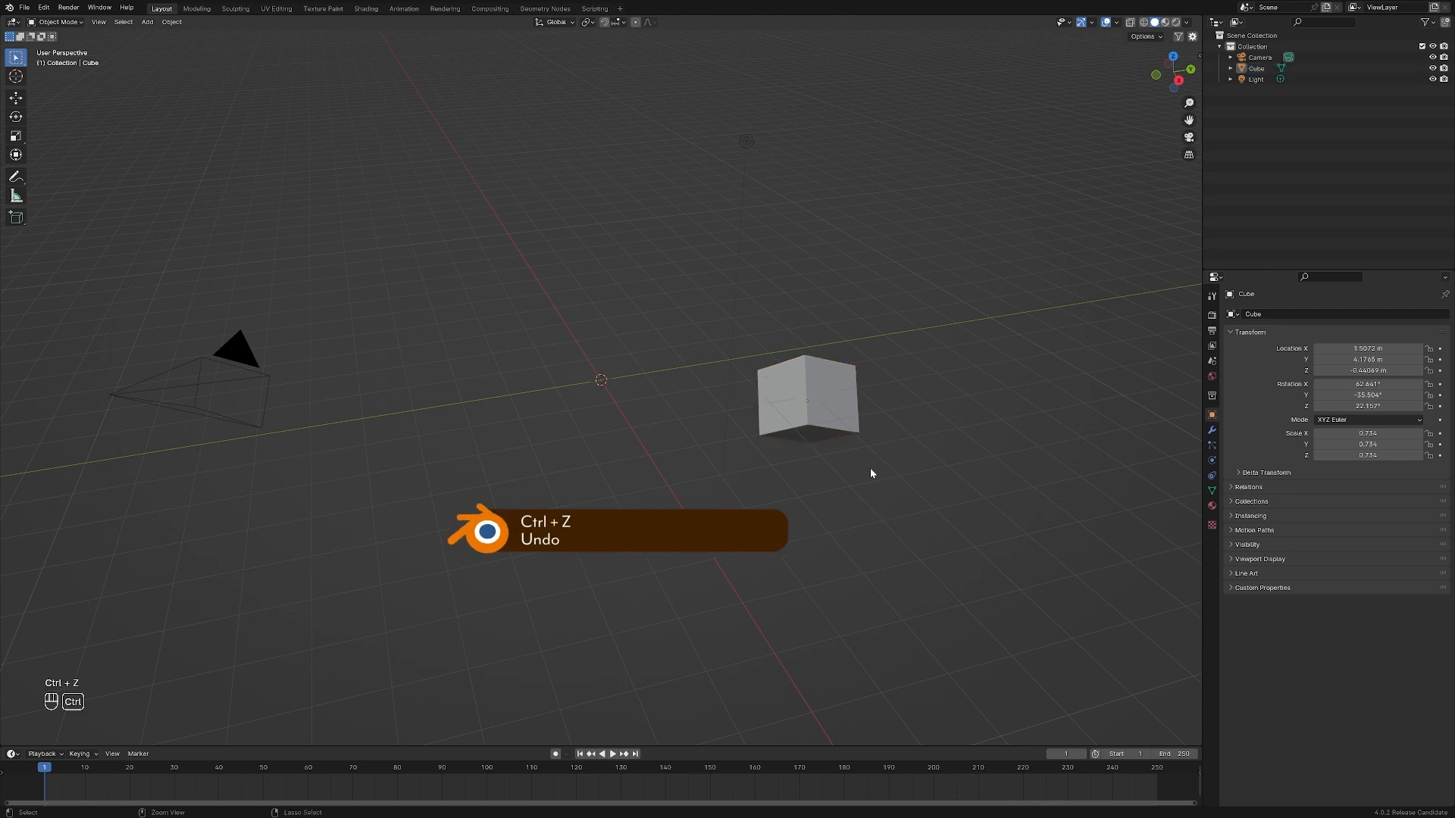
pyautogui.hotkey('ctrl', 'z')
pyautogui.hotkey('ctrl', 'z')
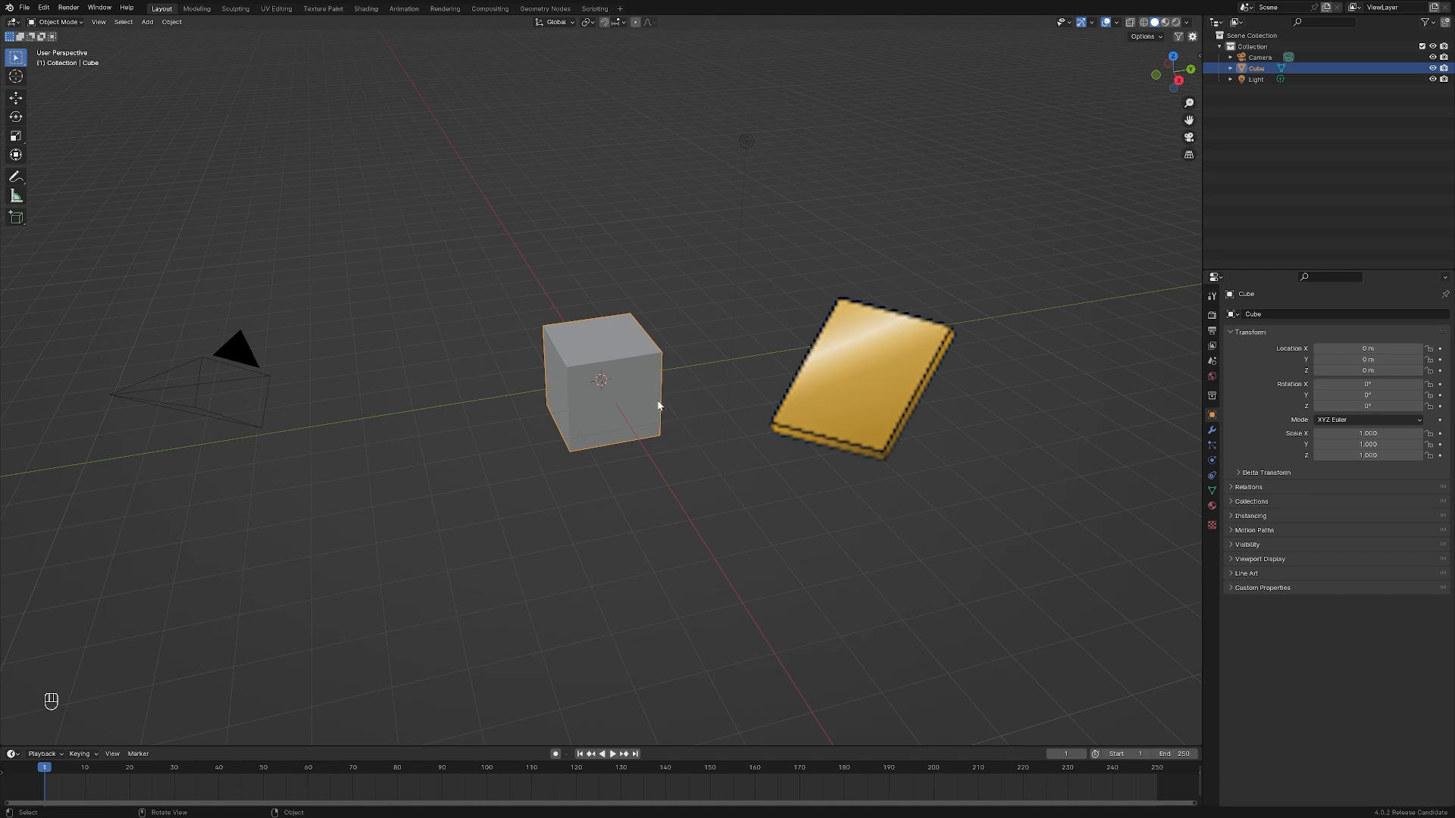
# Flatten the cube by scaling it along the global Z axis to about 0.36
pyautogui.press('s')
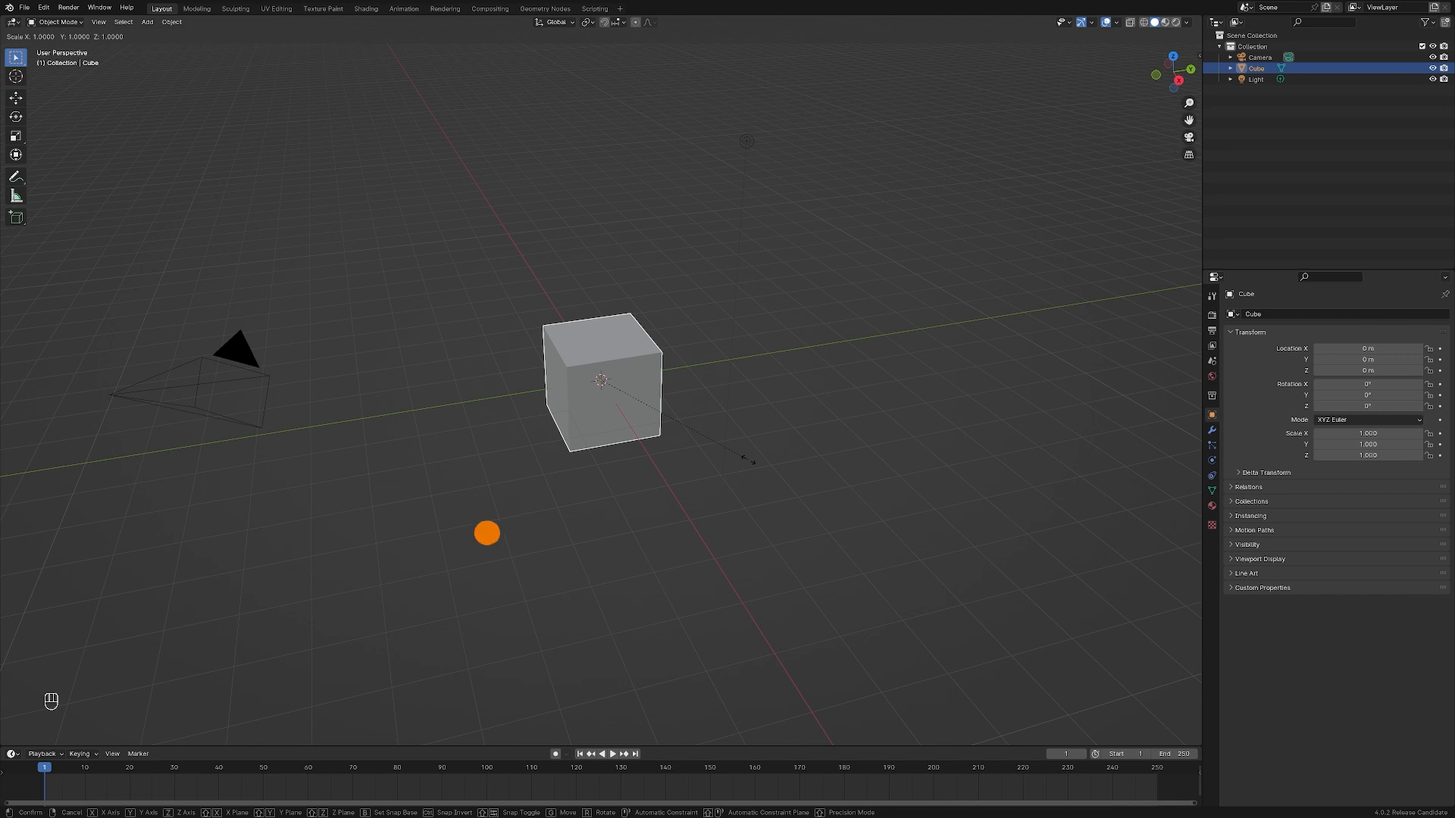
pyautogui.press('z')
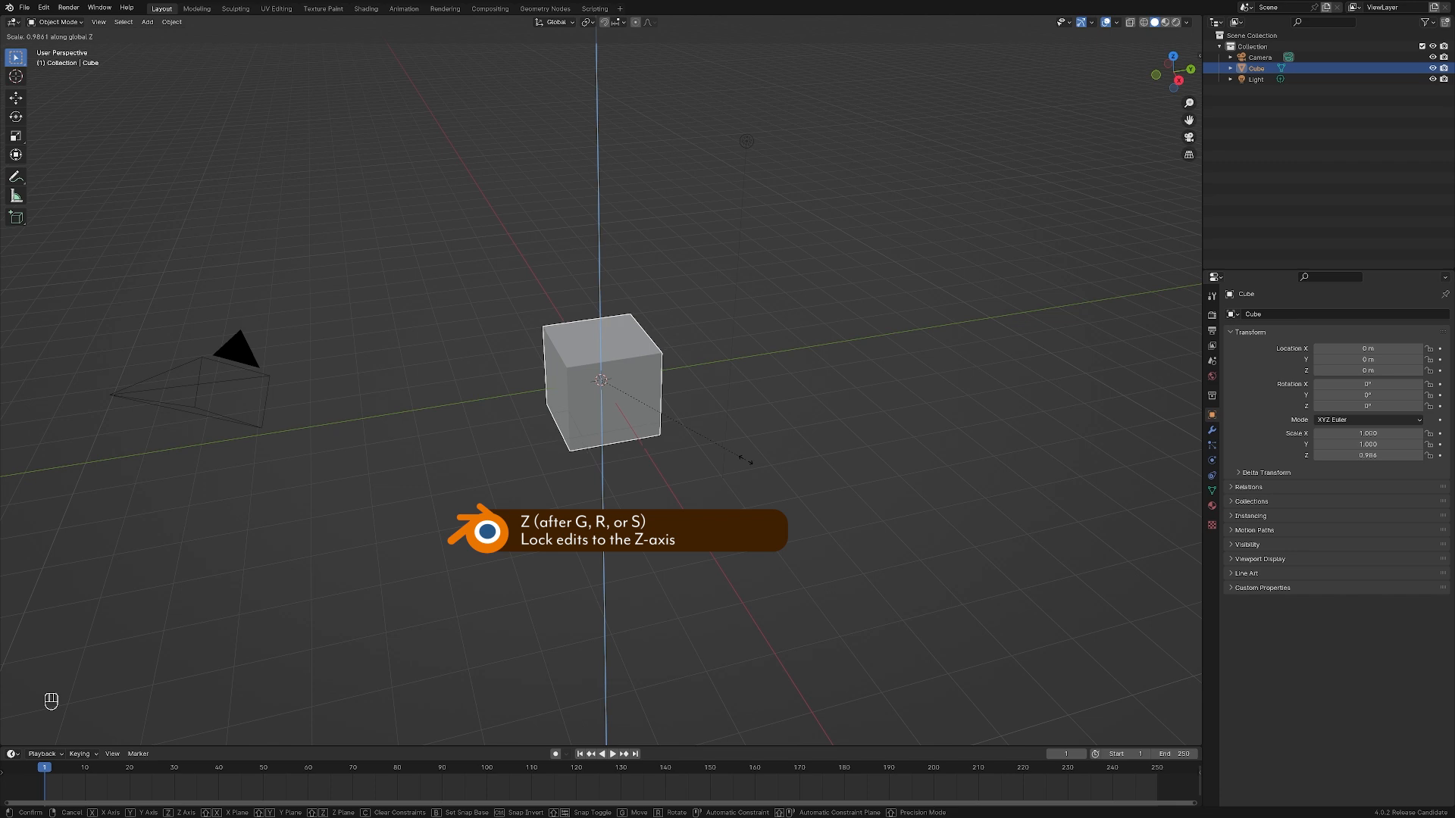
pyautogui.click(626, 405)
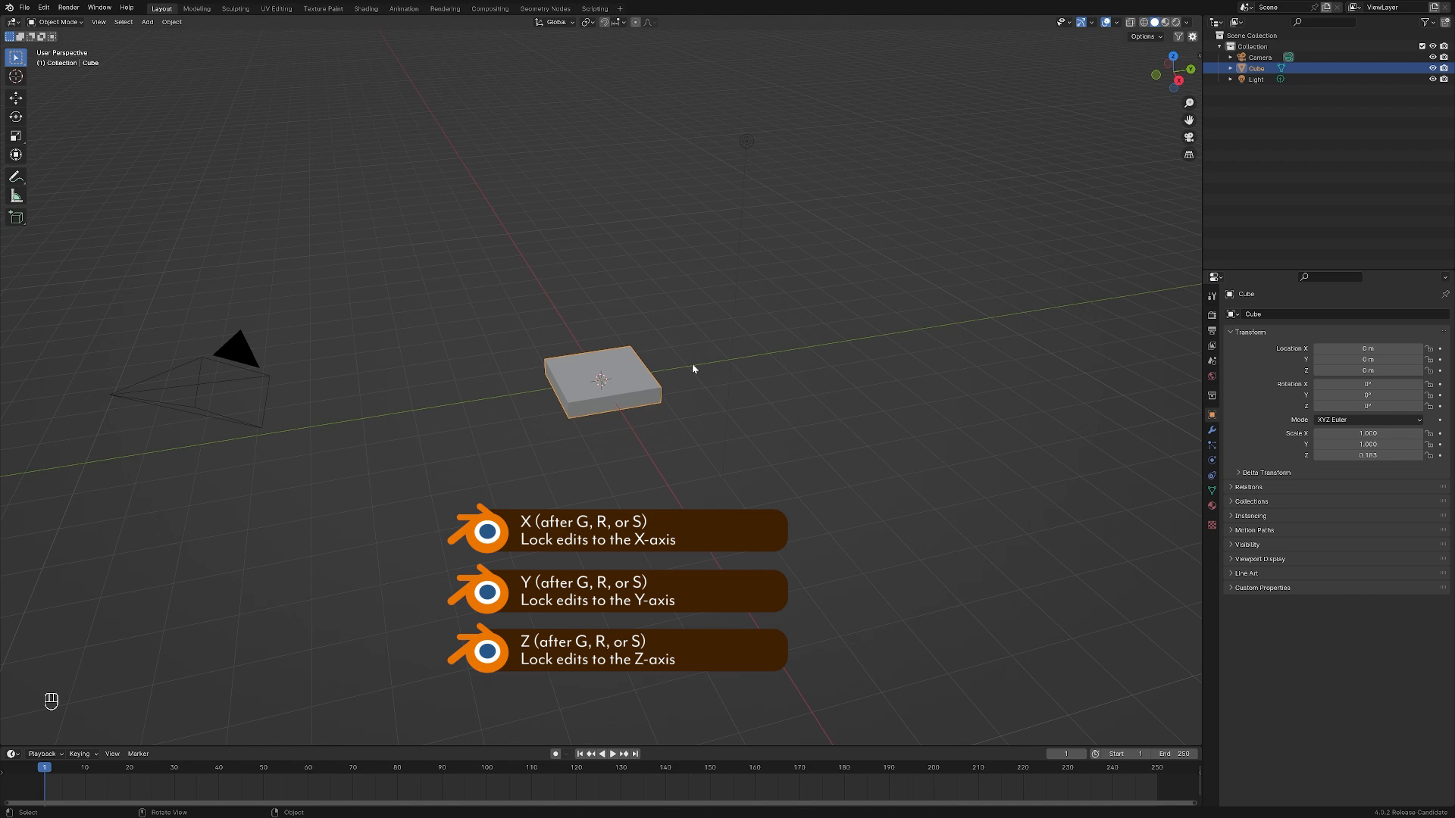
# Try moving the flattened cube along the global Y, X and Z axes in turn, cancelling each move
pyautogui.press('g')
pyautogui.press('y')
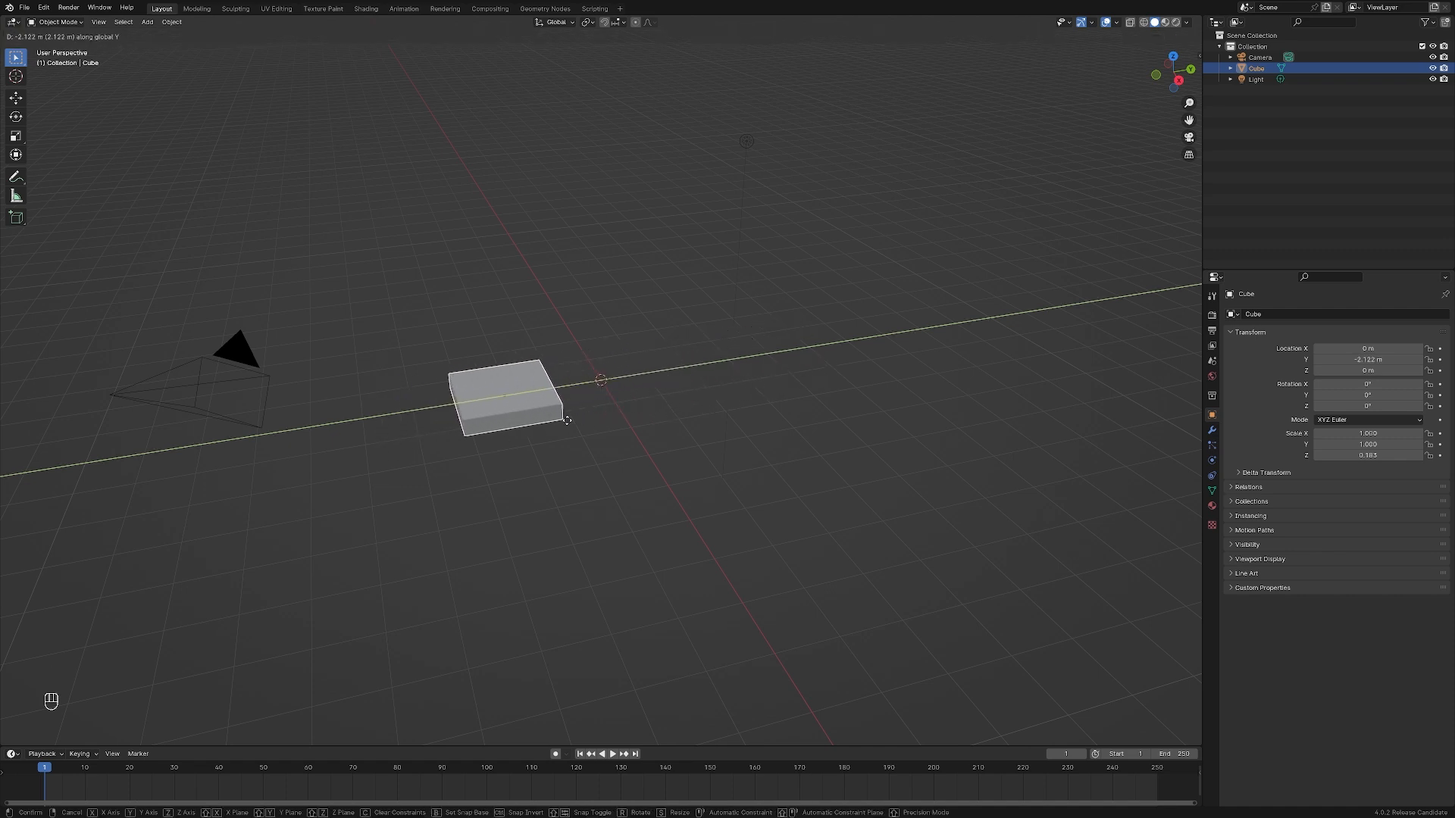
pyautogui.press('Escape')
pyautogui.press('g')
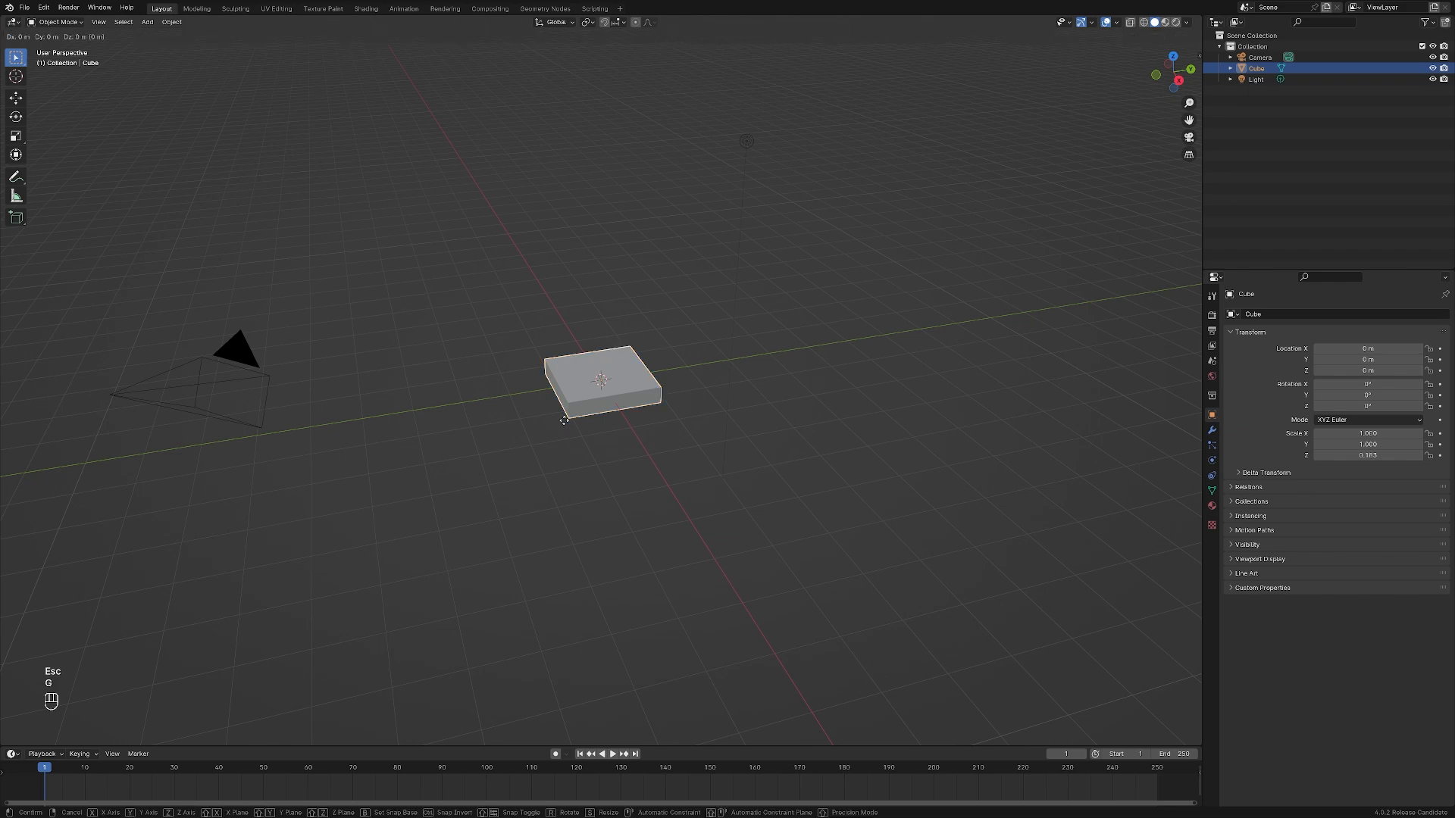
pyautogui.press('x')
pyautogui.press('Escape')
pyautogui.press('g')
pyautogui.press('z')
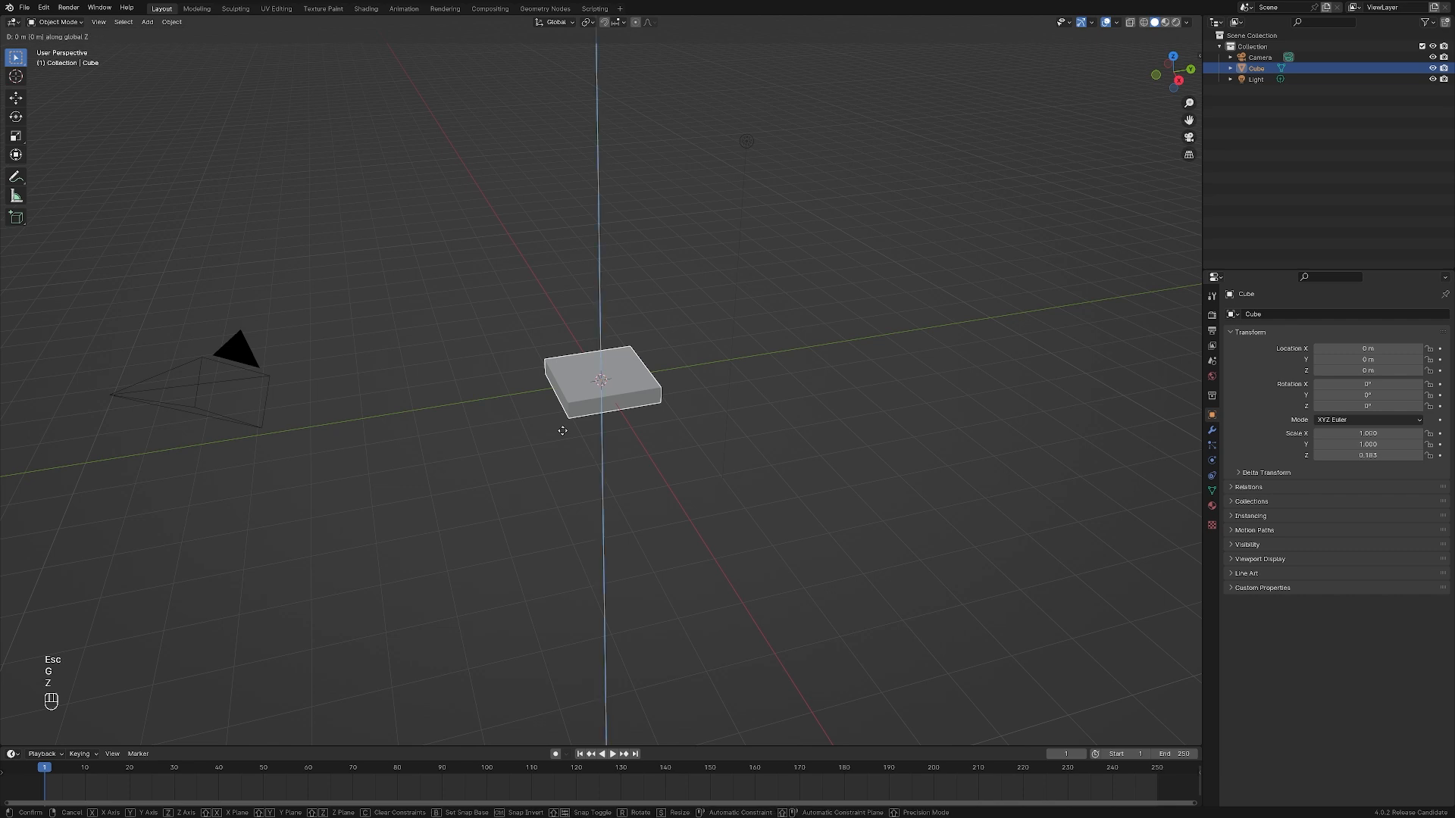
pyautogui.press('Escape')
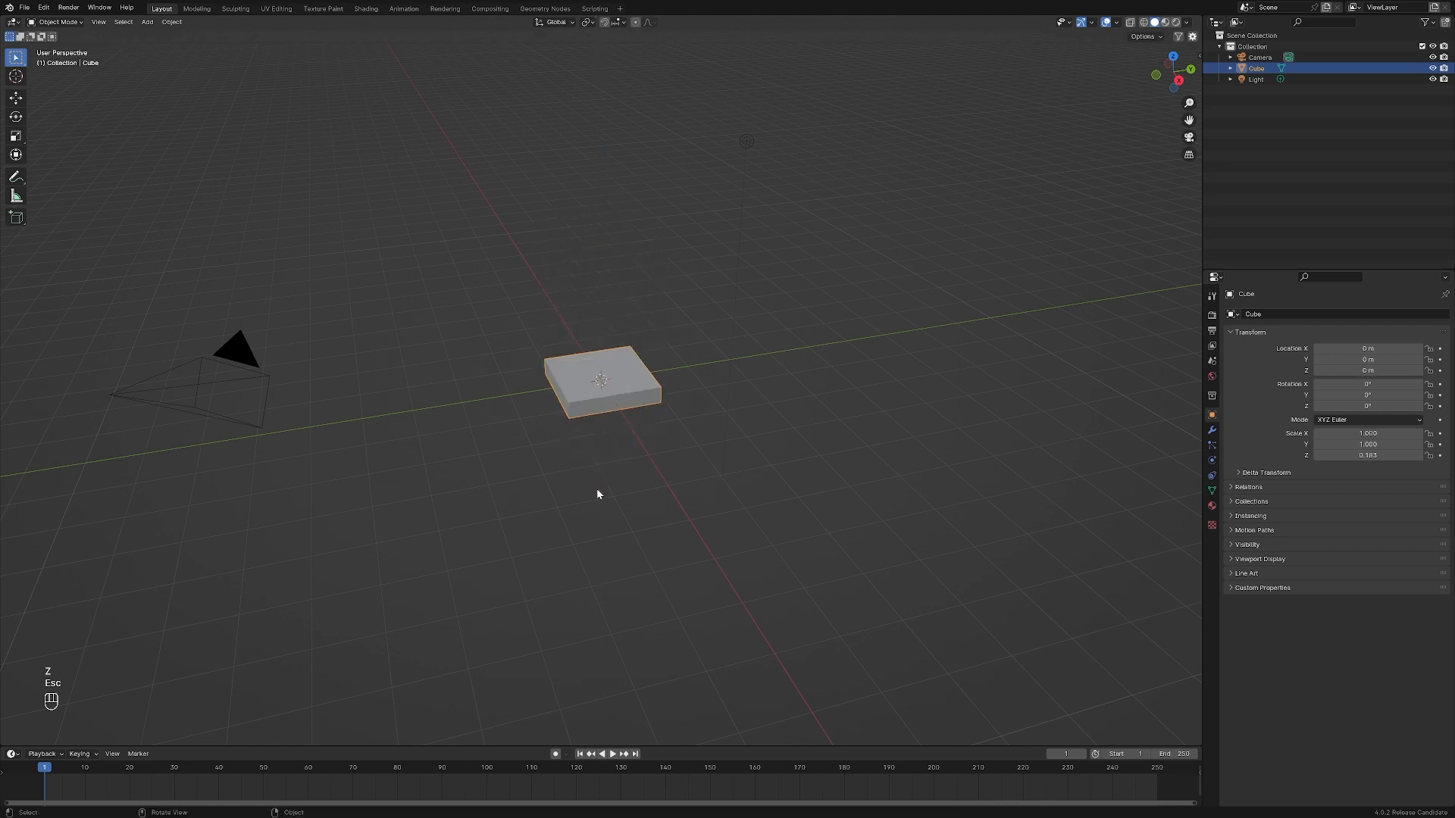
# Try stretching the flattened cube along the global X axis and cancel the scaling
pyautogui.press('s')
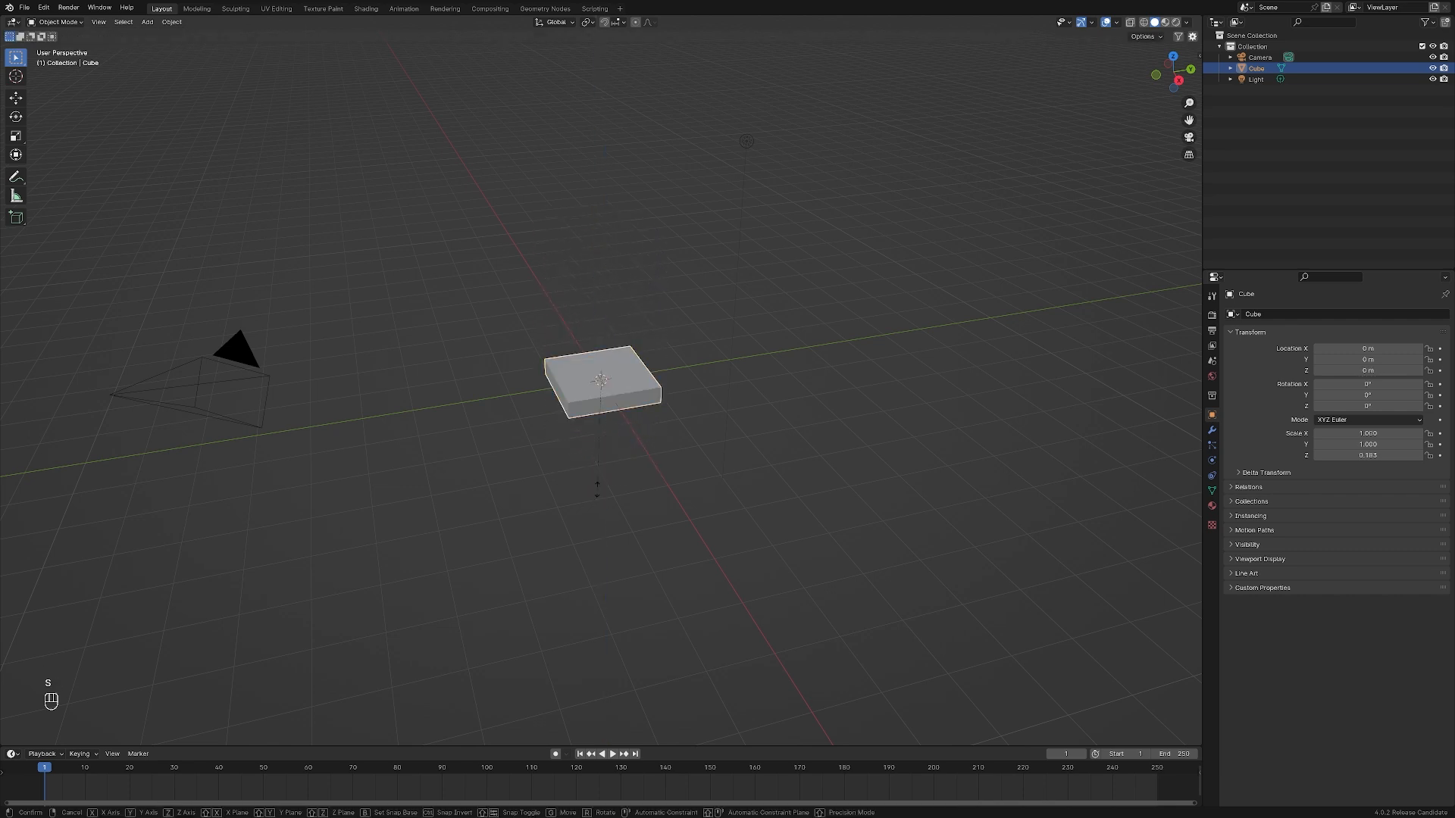
pyautogui.press('x')
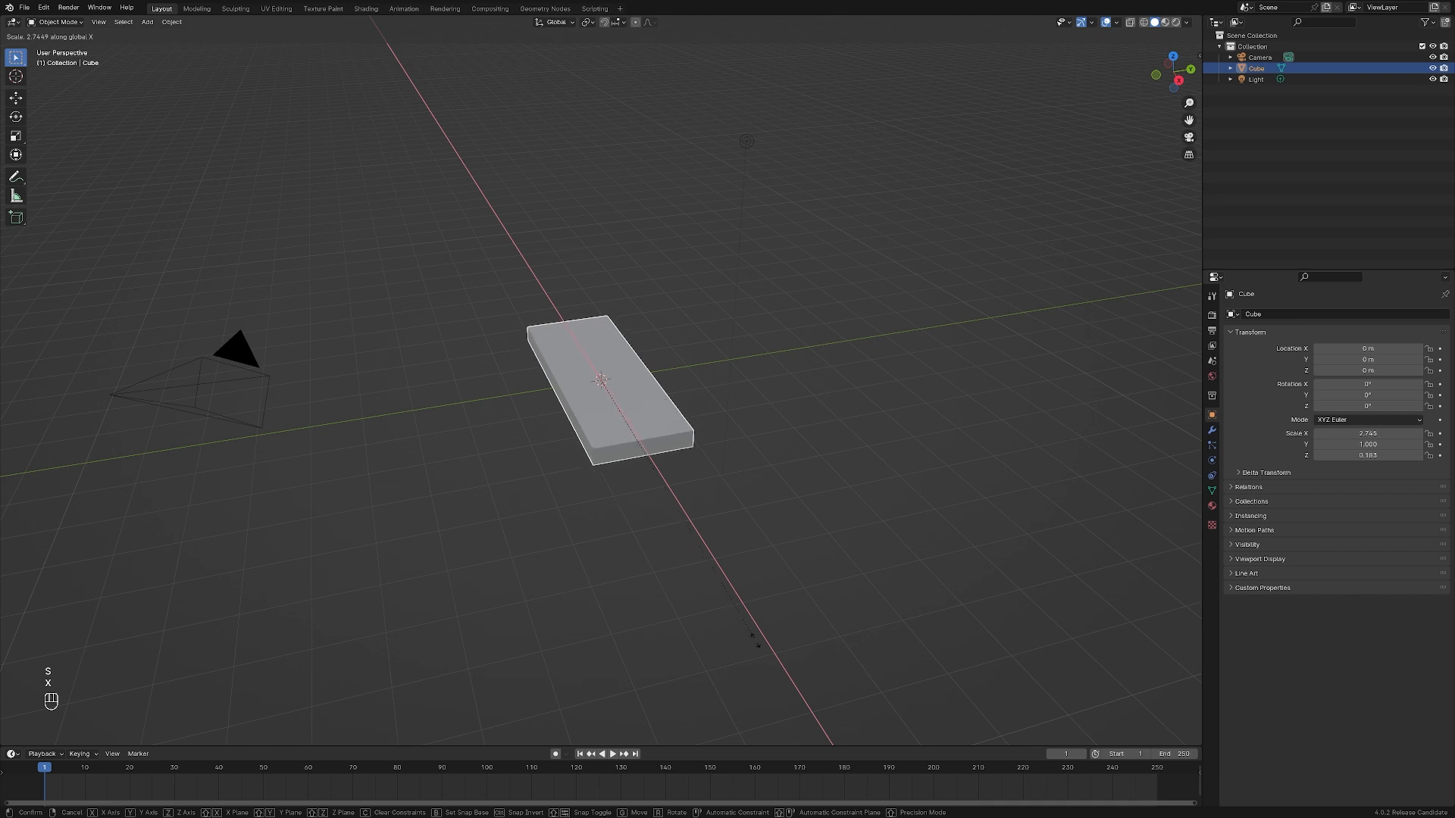
pyautogui.rightClick(764, 645)
pyautogui.press('s')
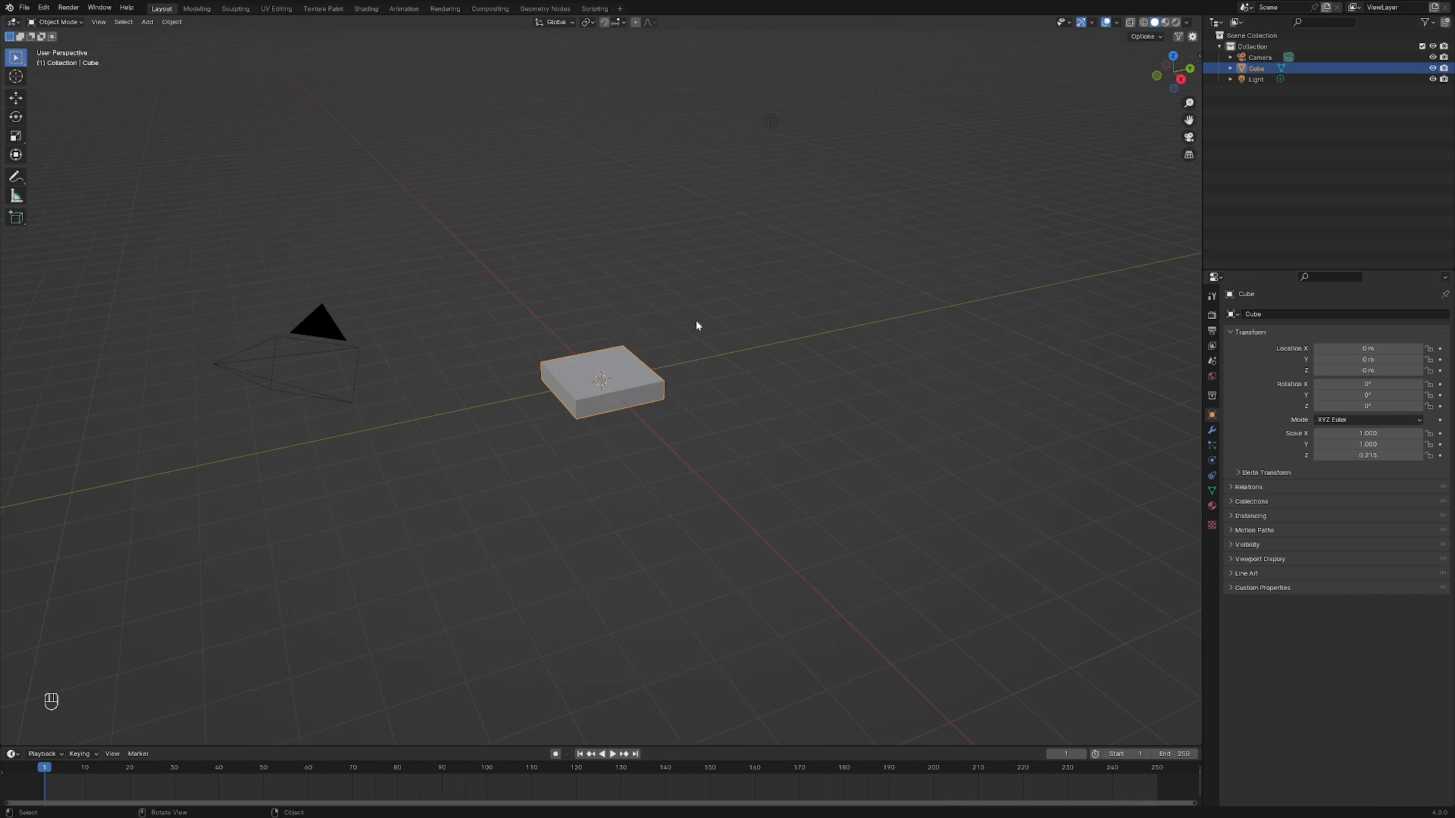
# Rotate the slab freehand about the view axis and clear its rotation
pyautogui.press('r')
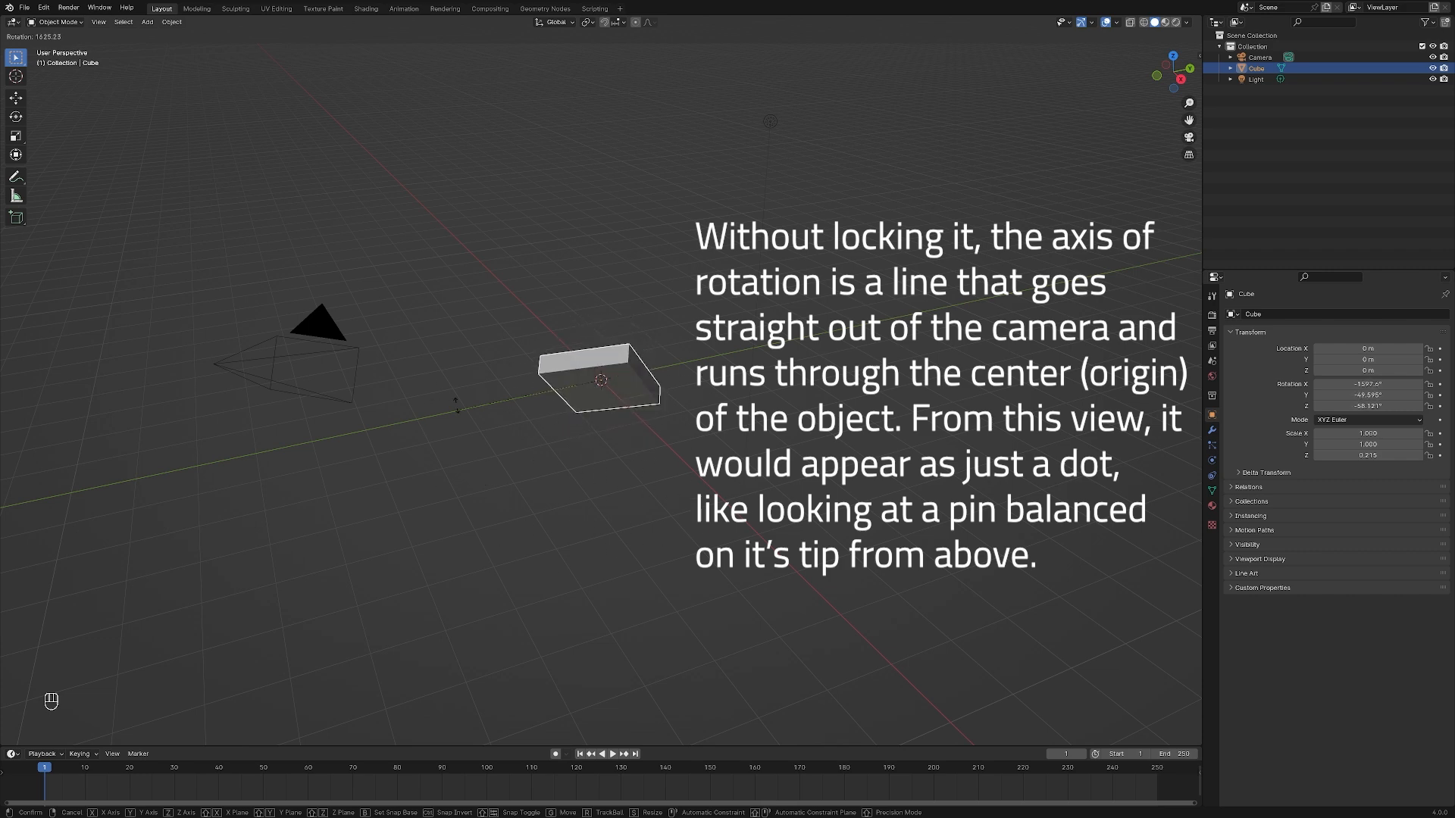
pyautogui.click(612, 300)
pyautogui.hotkey('alt', 'r')
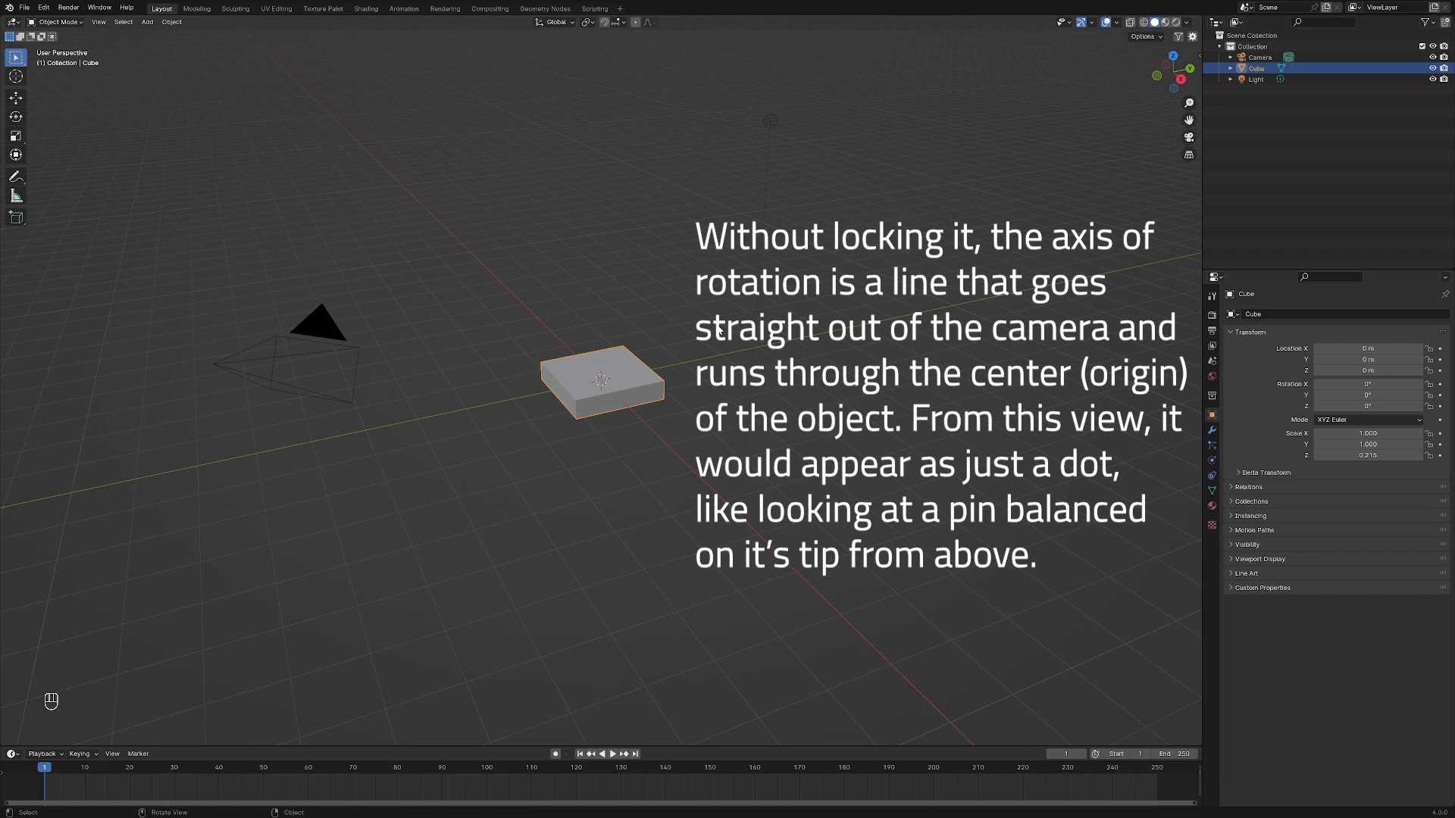
# Try rotating the slab about the global Z, Y and X axes in turn, cancelling each rotation
pyautogui.press('r')
pyautogui.press('z')
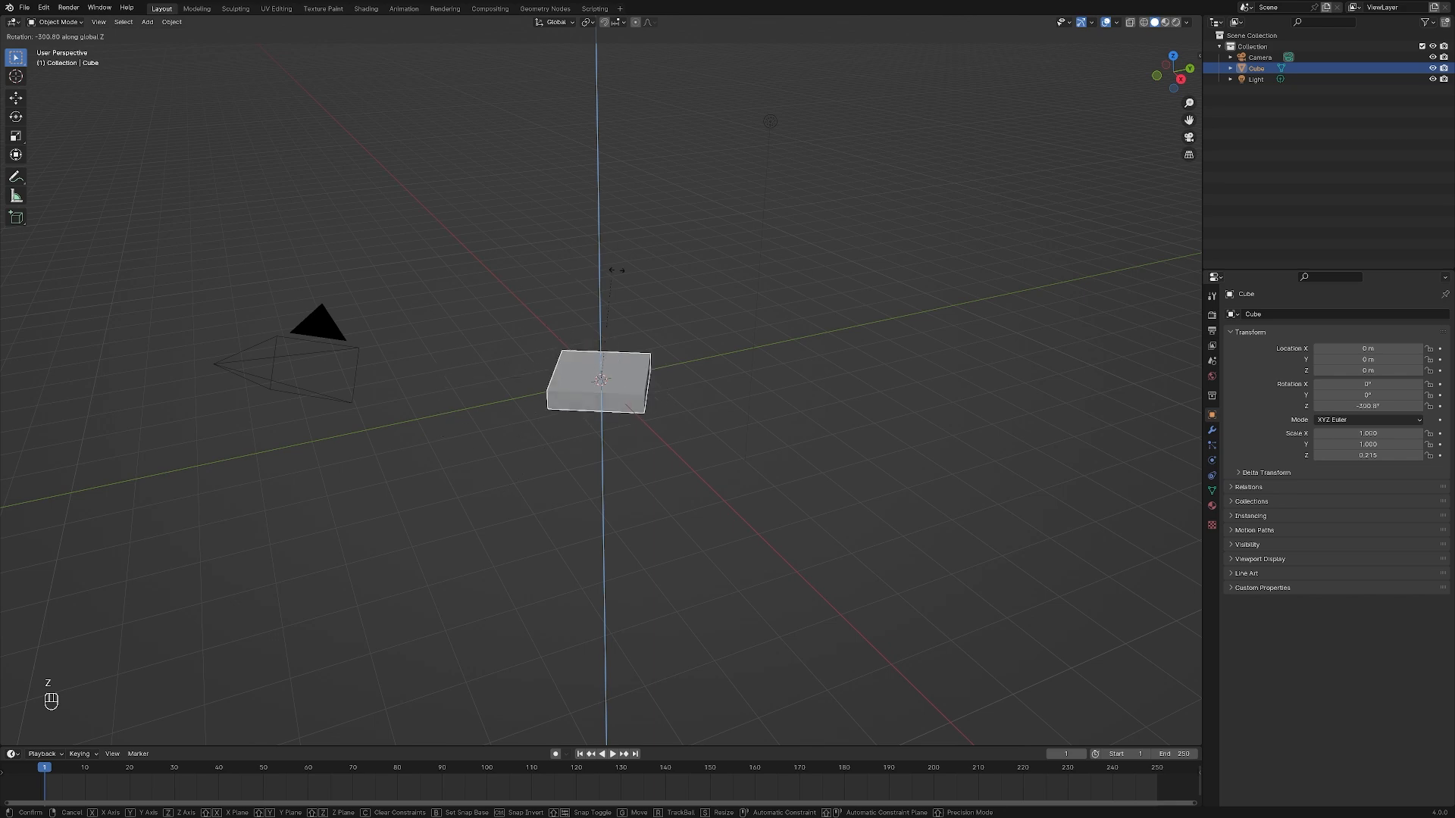
pyautogui.press('Escape')
pyautogui.press('r')
pyautogui.press('y')
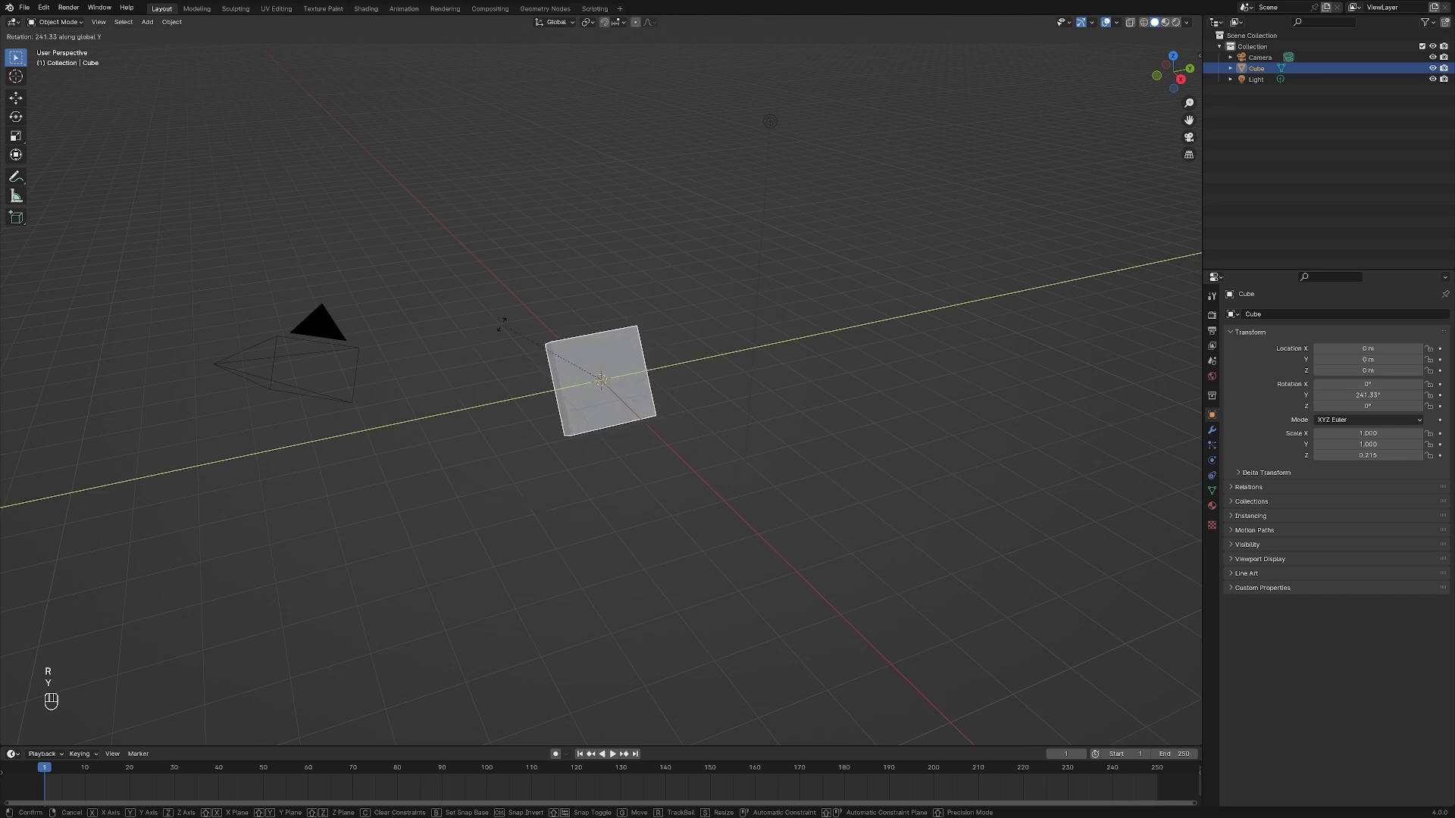
pyautogui.press('Escape')
pyautogui.press('r')
pyautogui.press('x')
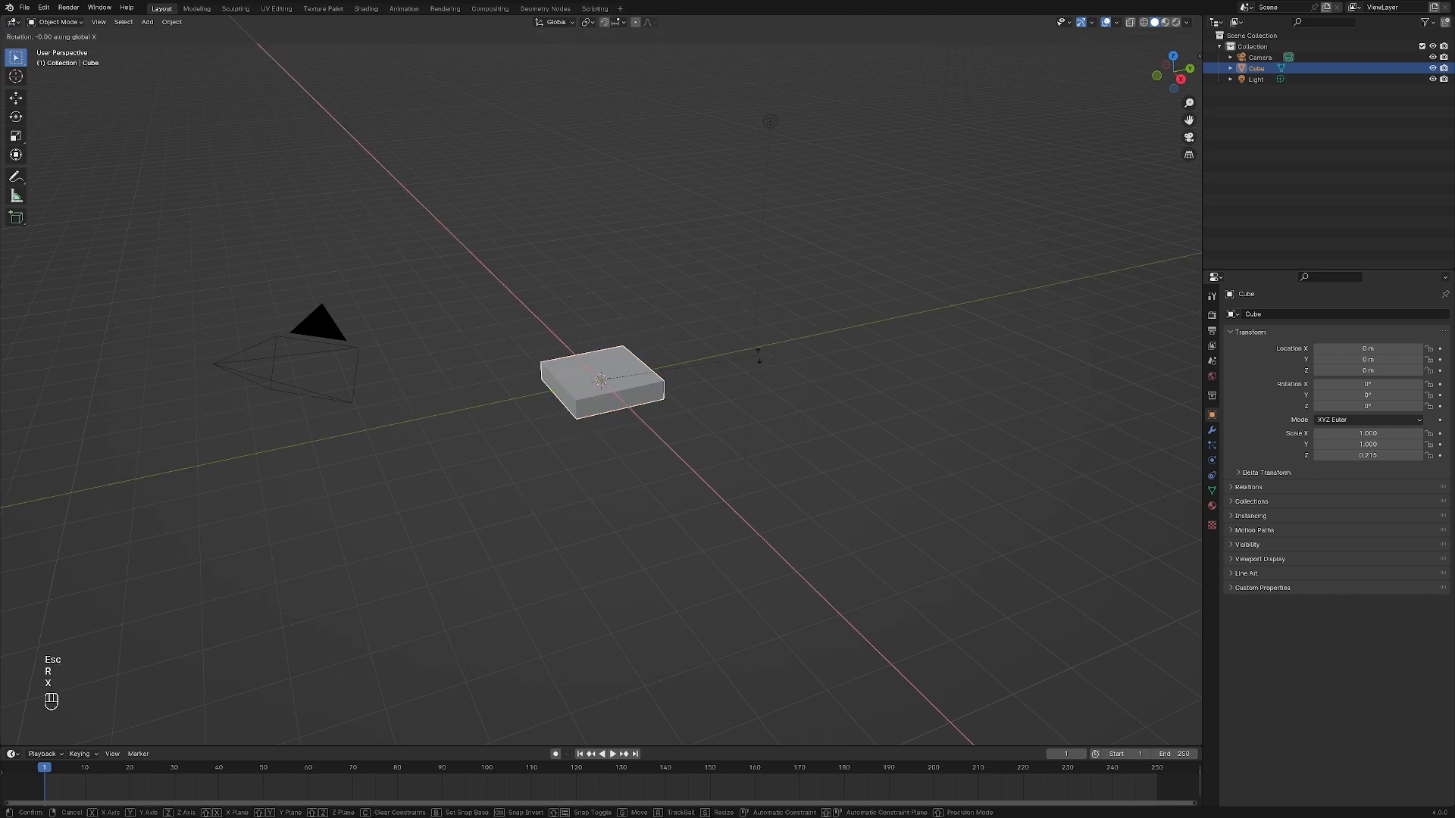
pyautogui.rightClick(683, 524)
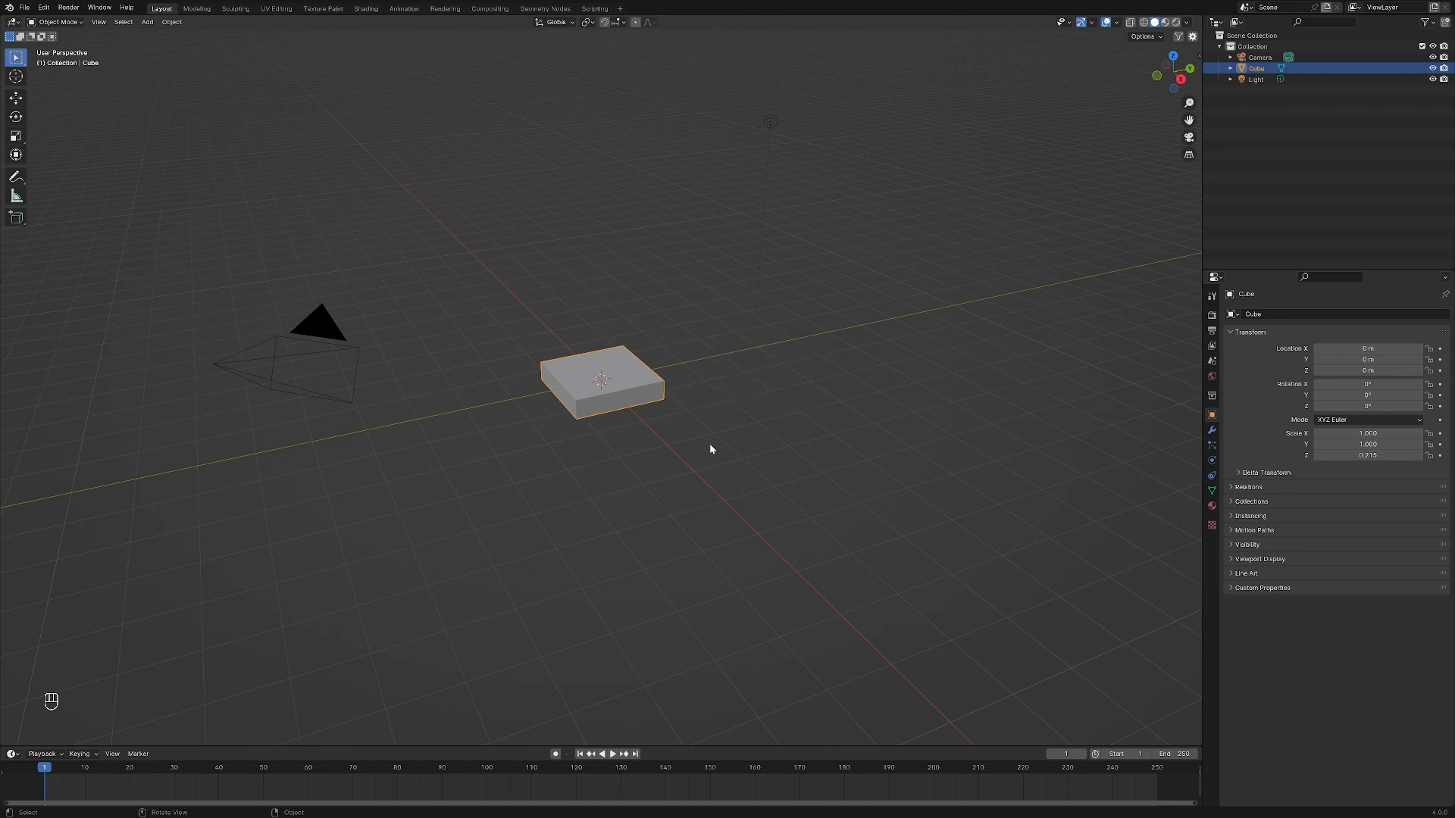
# Thin the slab by scaling it along the global Z axis to a Z scale of about 0.108
pyautogui.scroll(5, 656, 412)
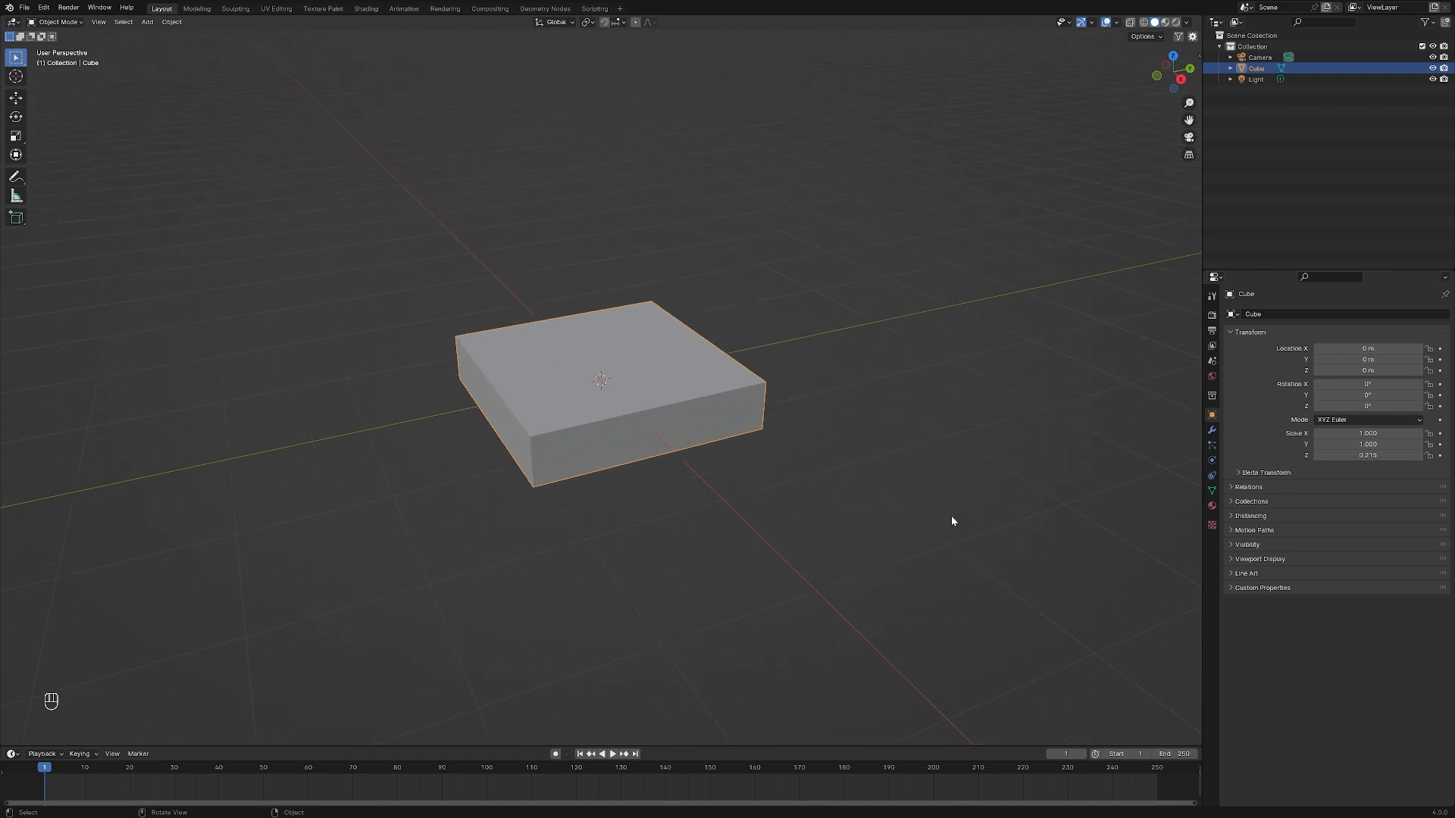
pyautogui.press('s')
pyautogui.press('z')
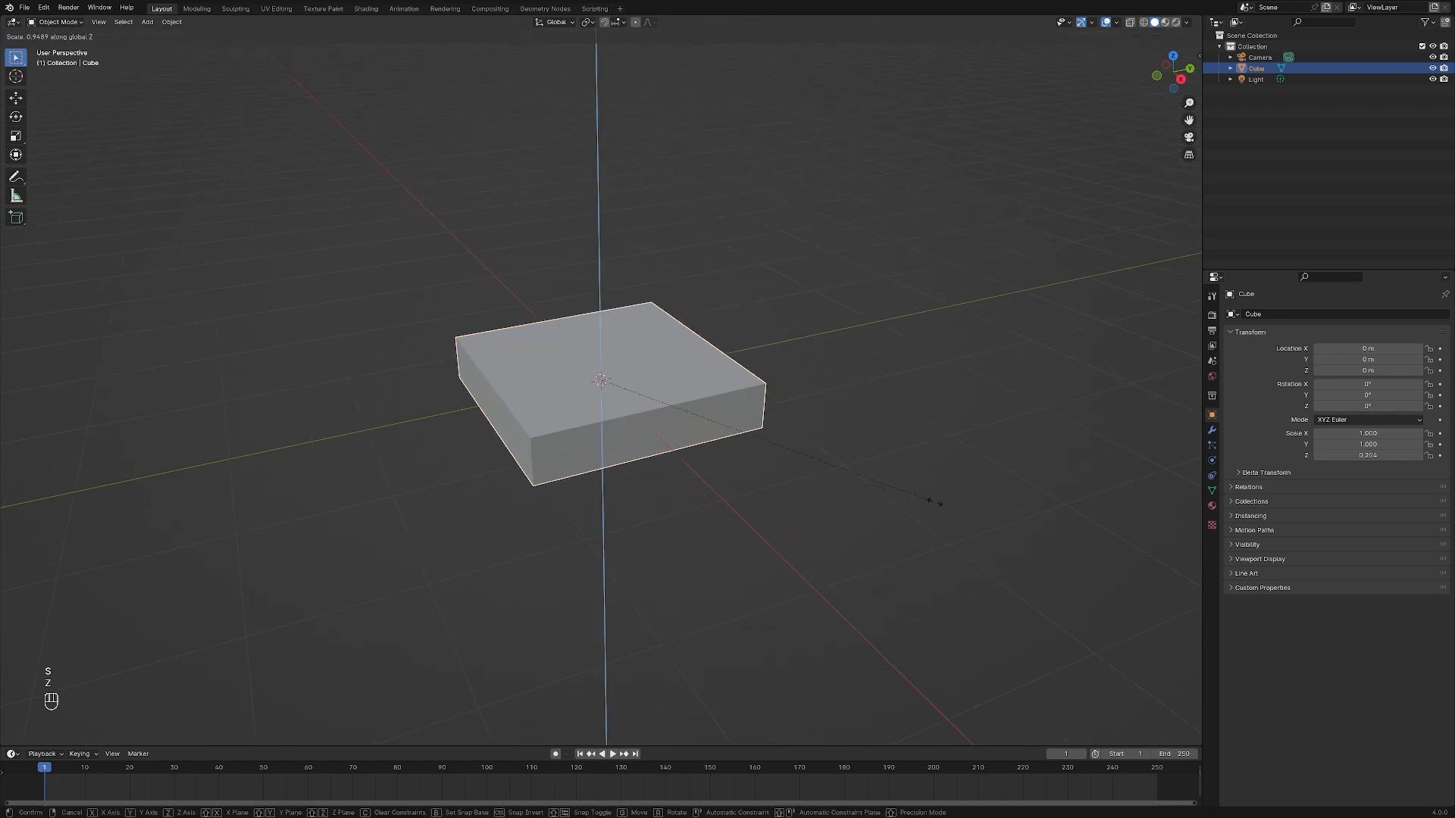
pyautogui.click(769, 453)
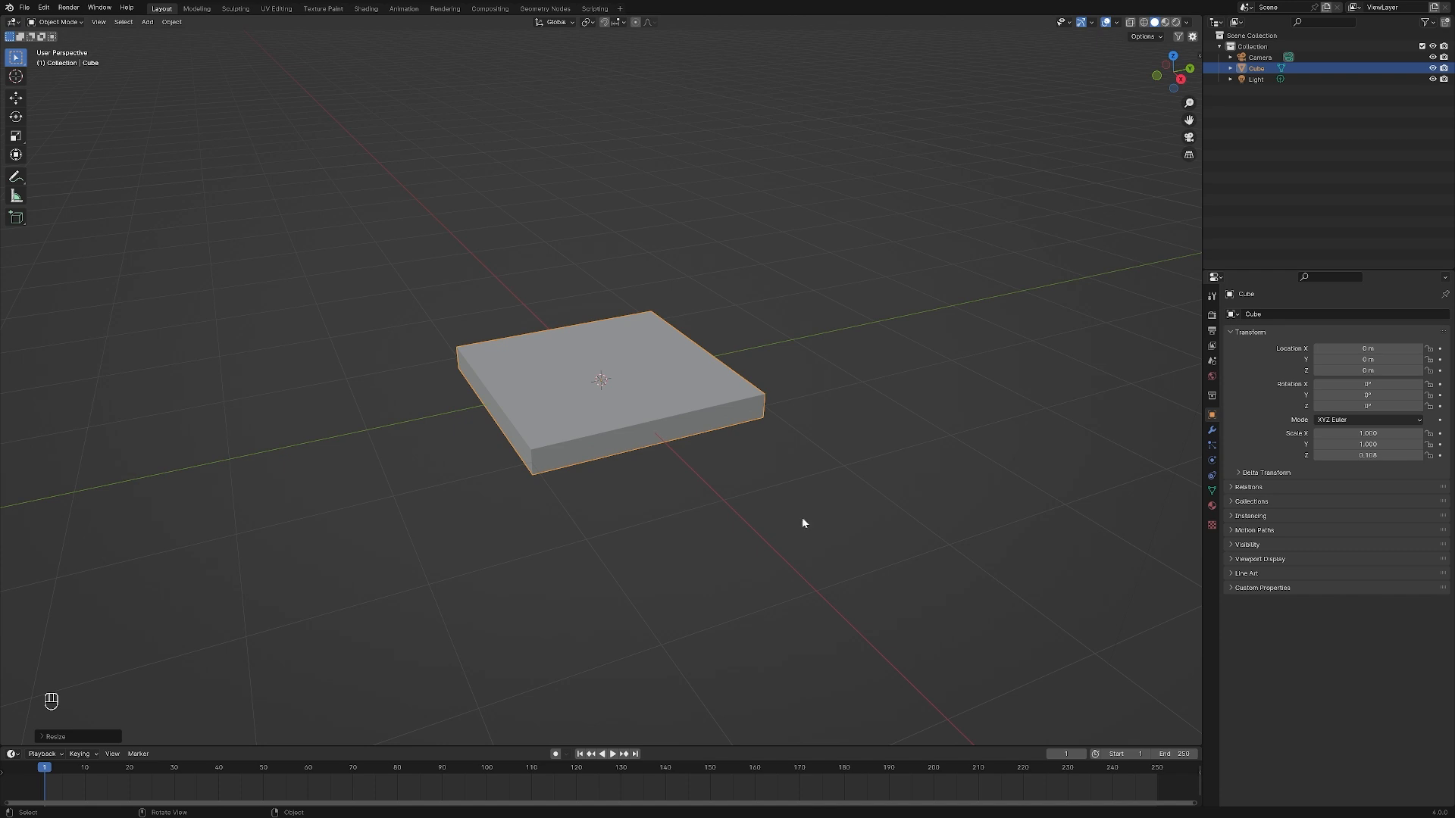
# Examine the iron-plate.png reference image in the image viewer and switch back to Blender
pyautogui.hotkey('alt', 'Tab')
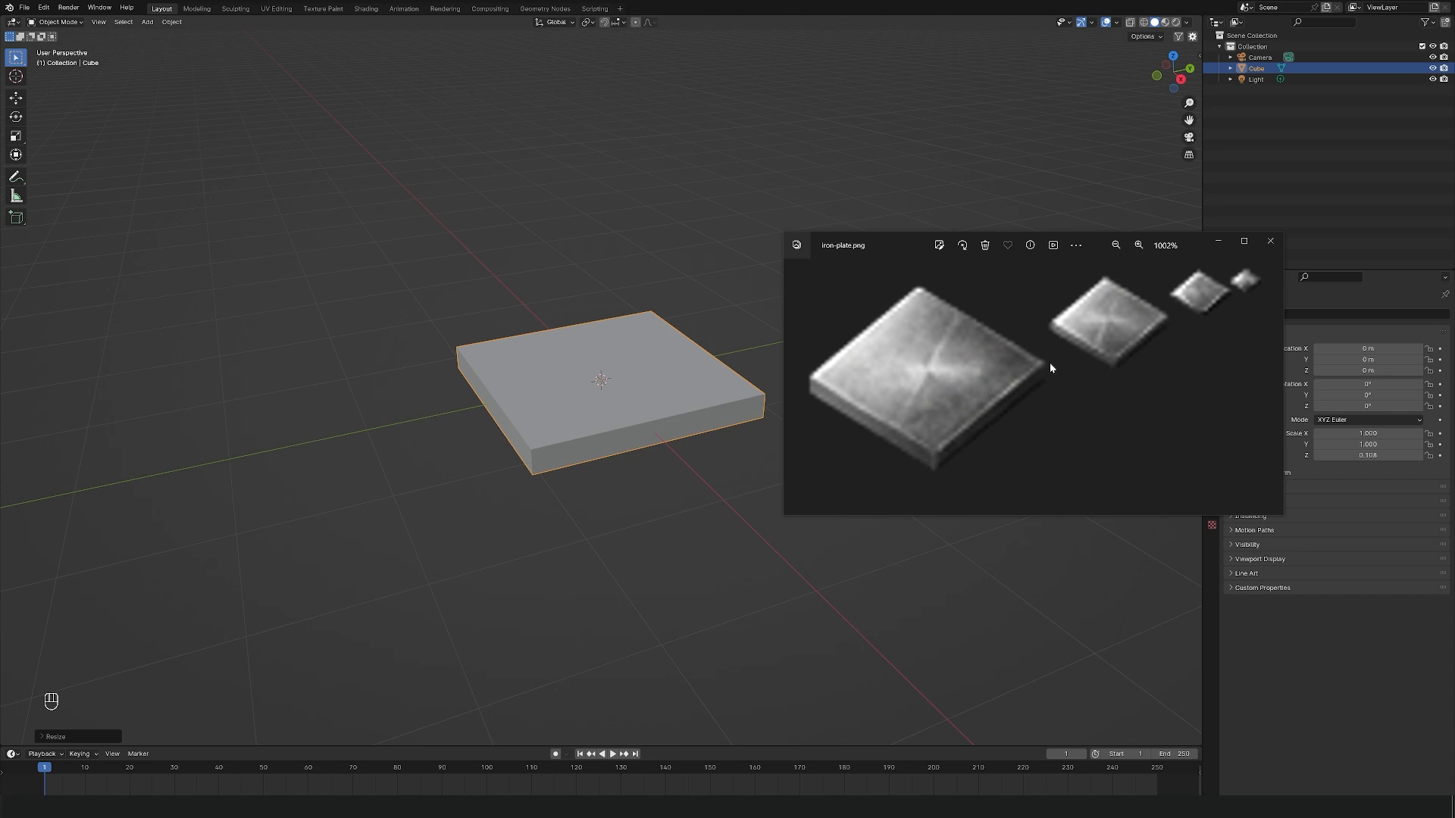
pyautogui.hotkey('alt', 'Tab')
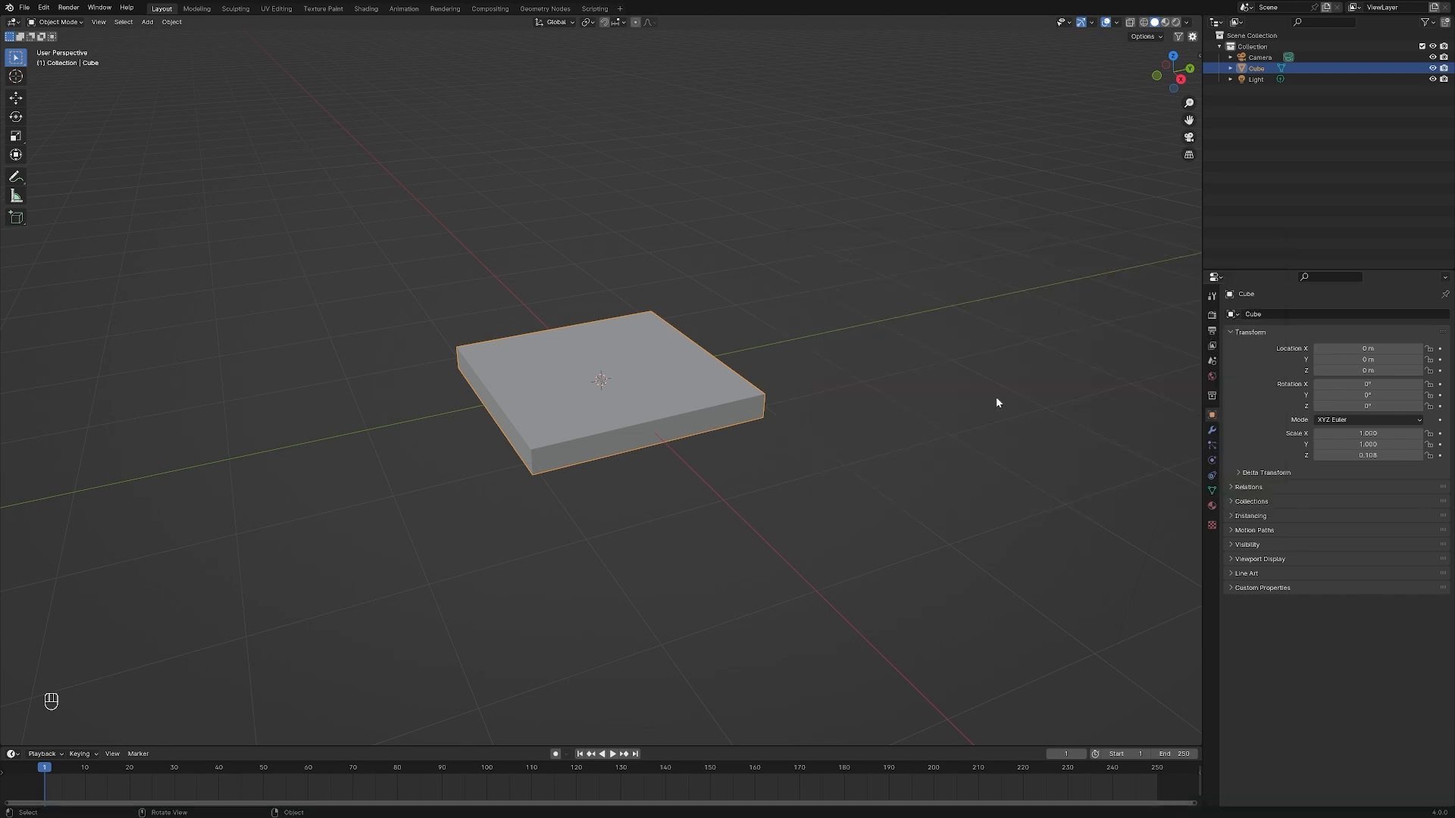
# Add a Bevel modifier to the slab and raise its segment count to round the edges
pyautogui.click(1212, 429)
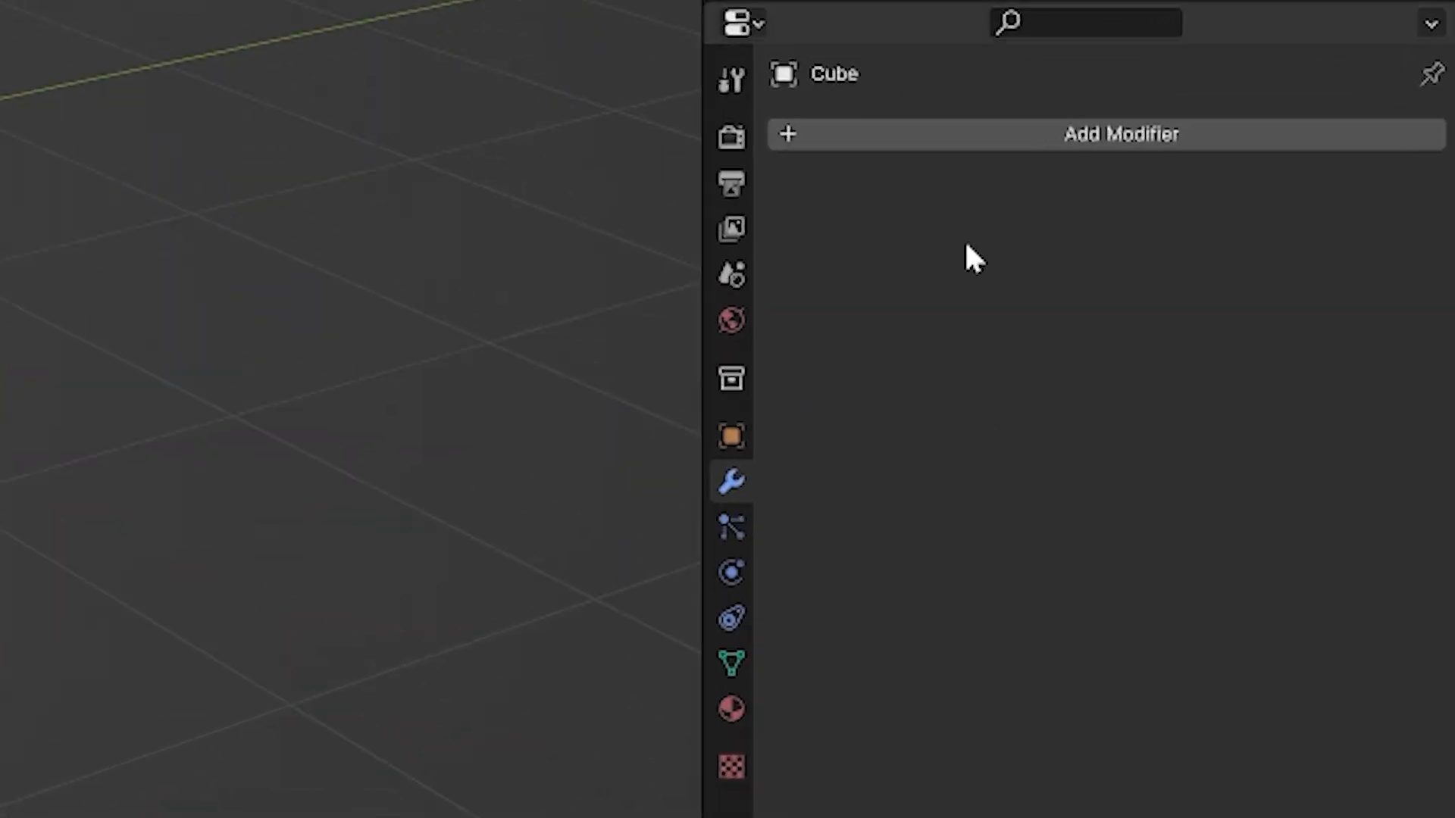
pyautogui.click(757, 27)
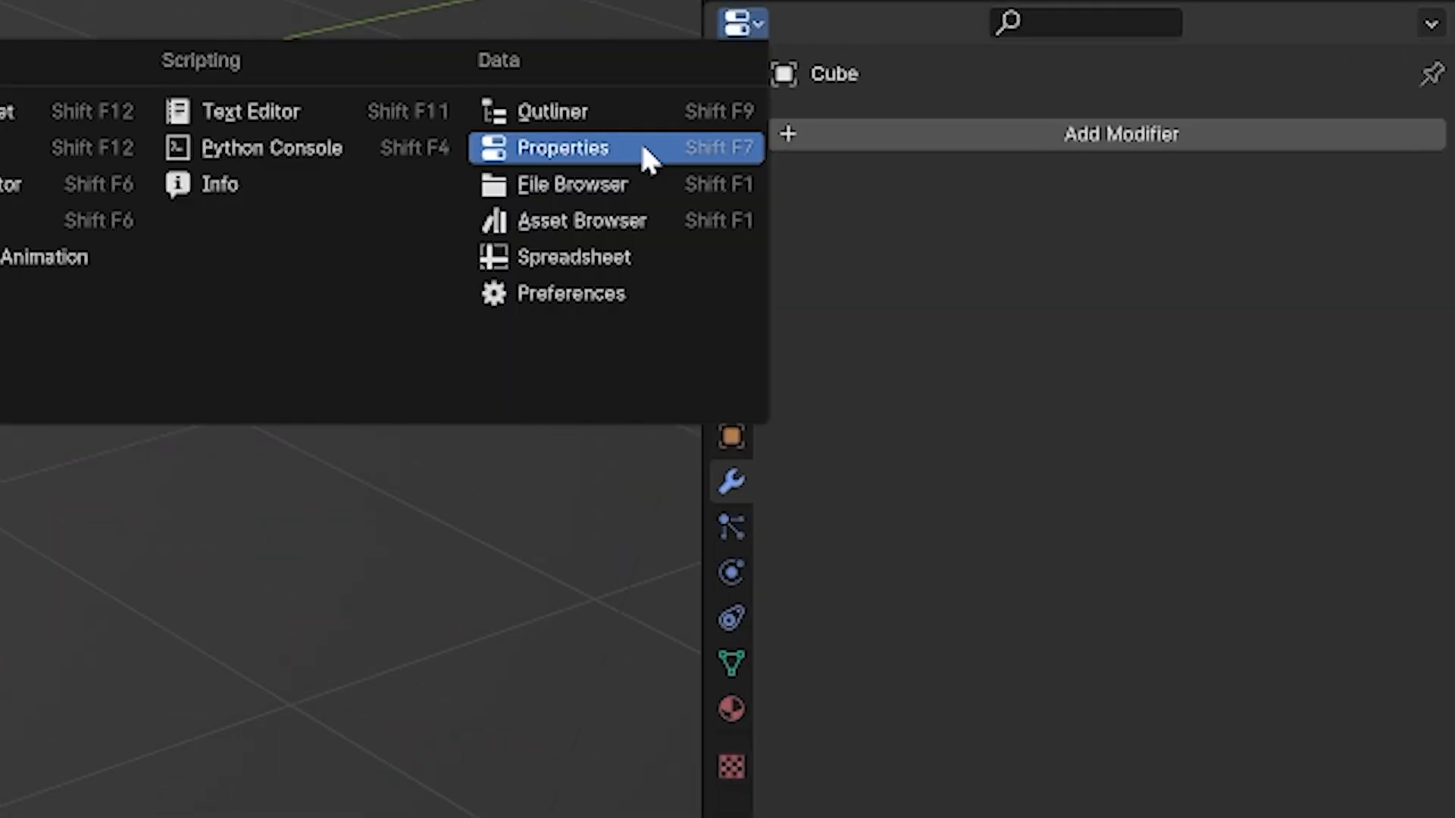
pyautogui.click(675, 152)
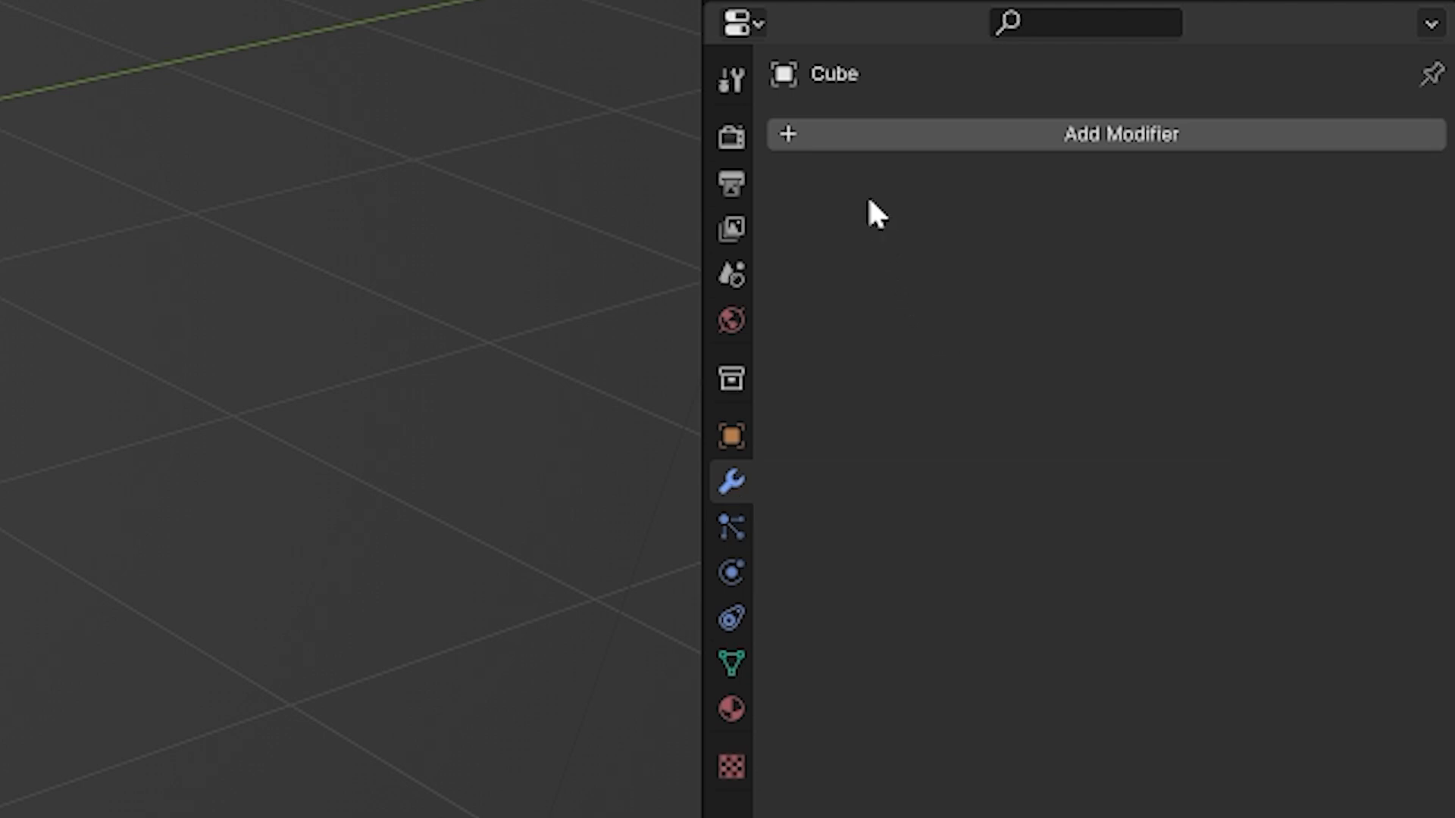
pyautogui.click(980, 136)
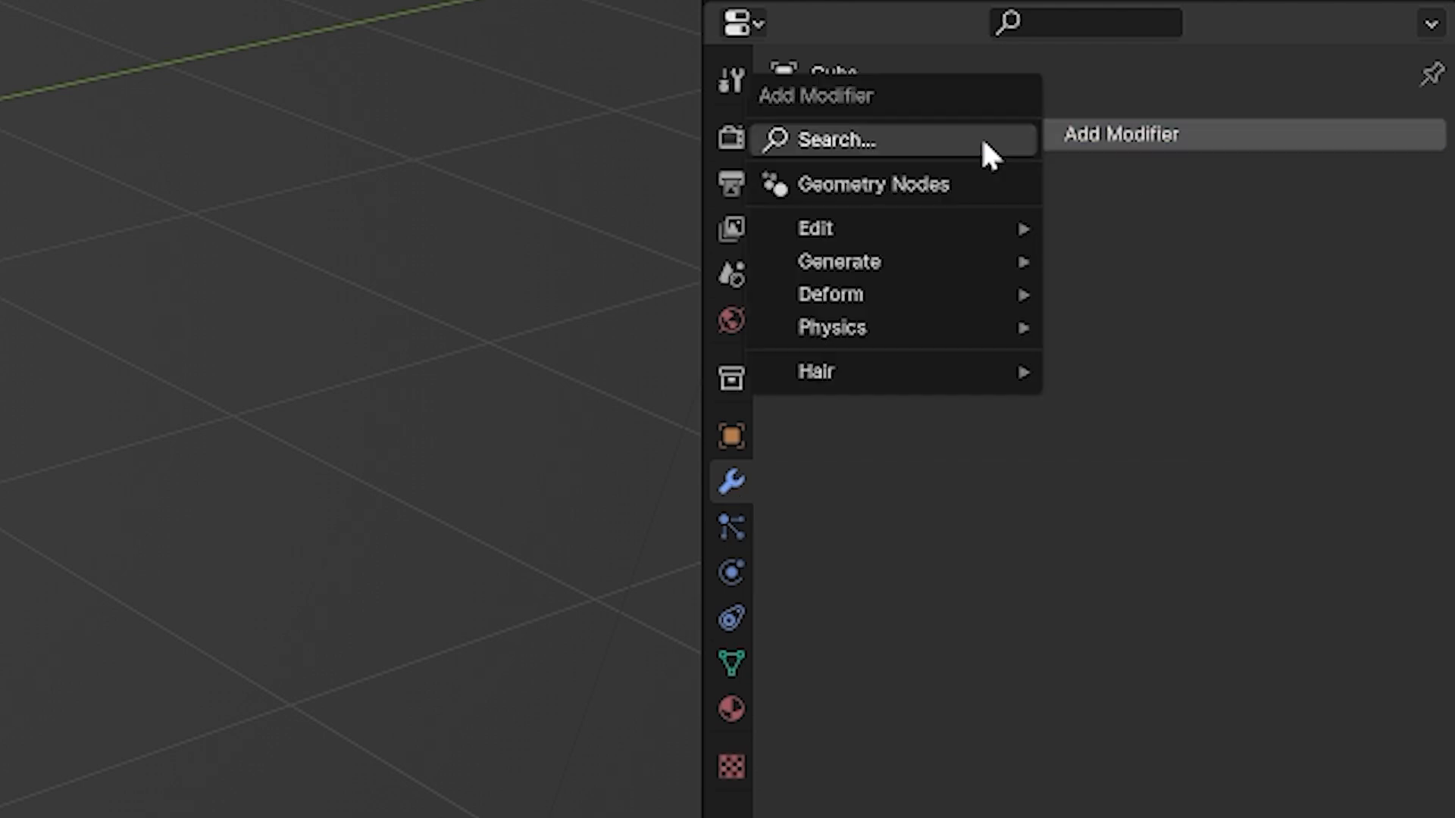
pyautogui.moveTo(928, 218)
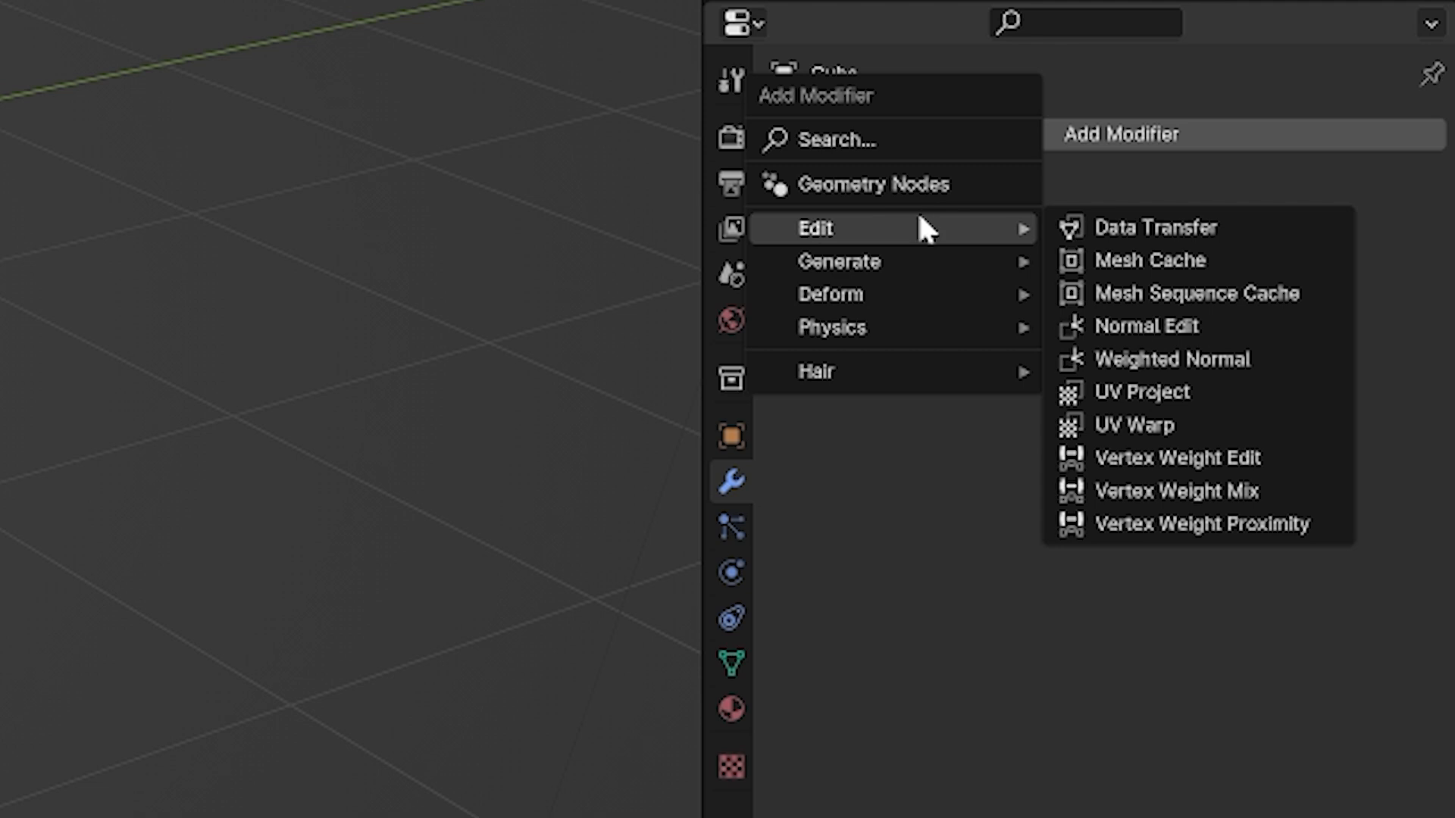
pyautogui.moveTo(903, 292)
pyautogui.moveTo(903, 328)
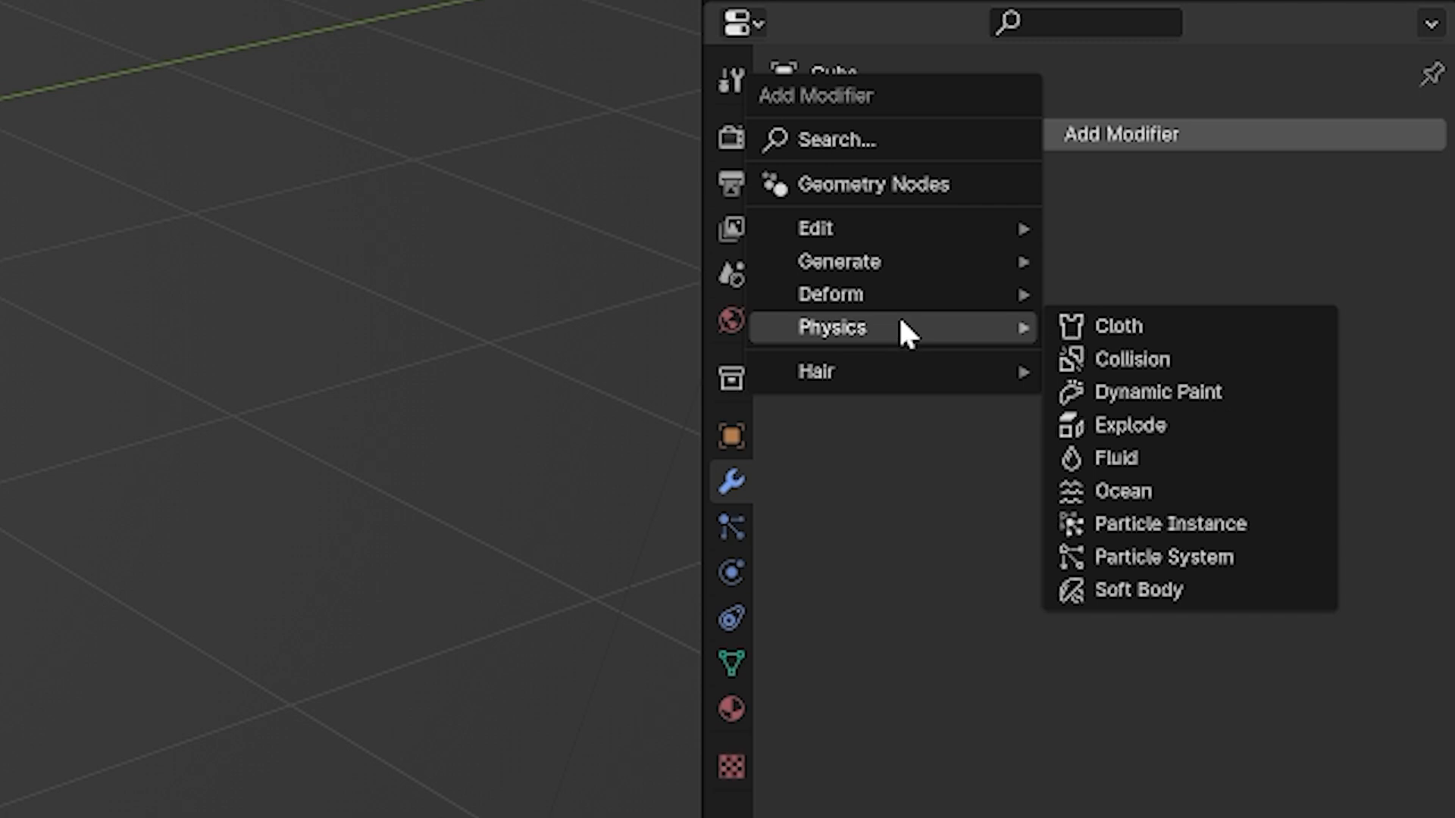
pyautogui.write('bevel')
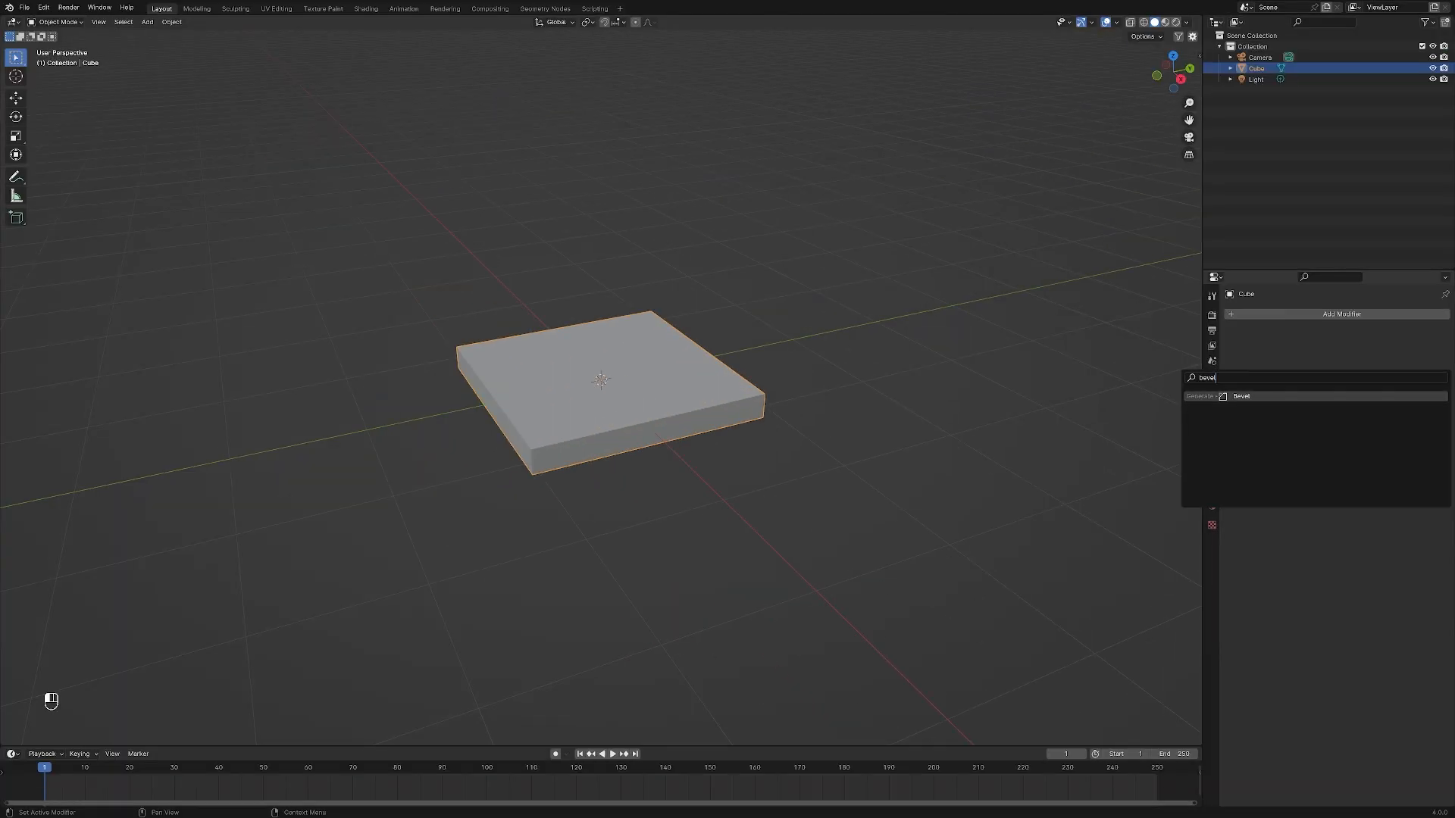
pyautogui.press('Return')
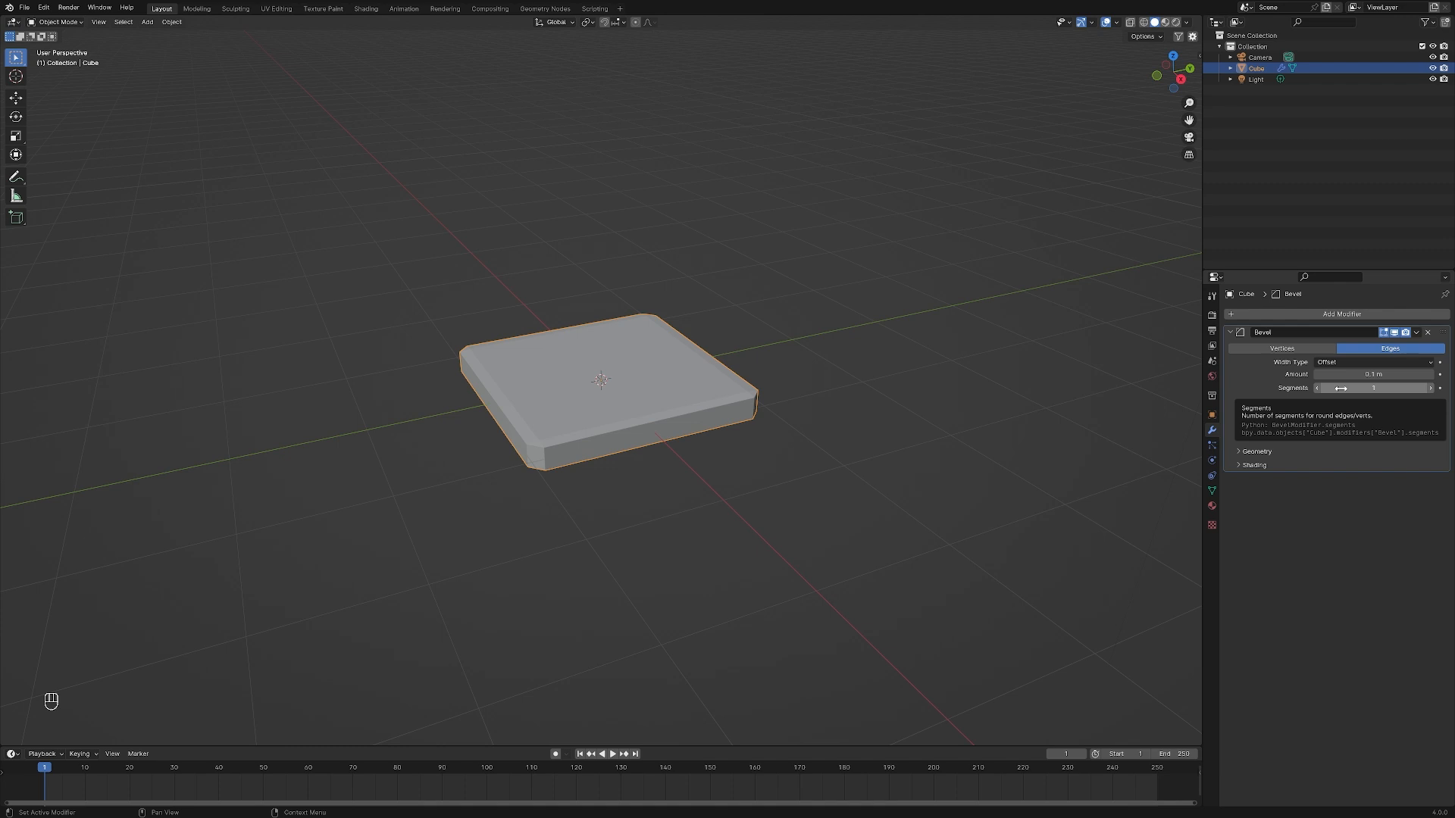
pyautogui.moveTo(1340, 387); pyautogui.dragTo(1394, 387)
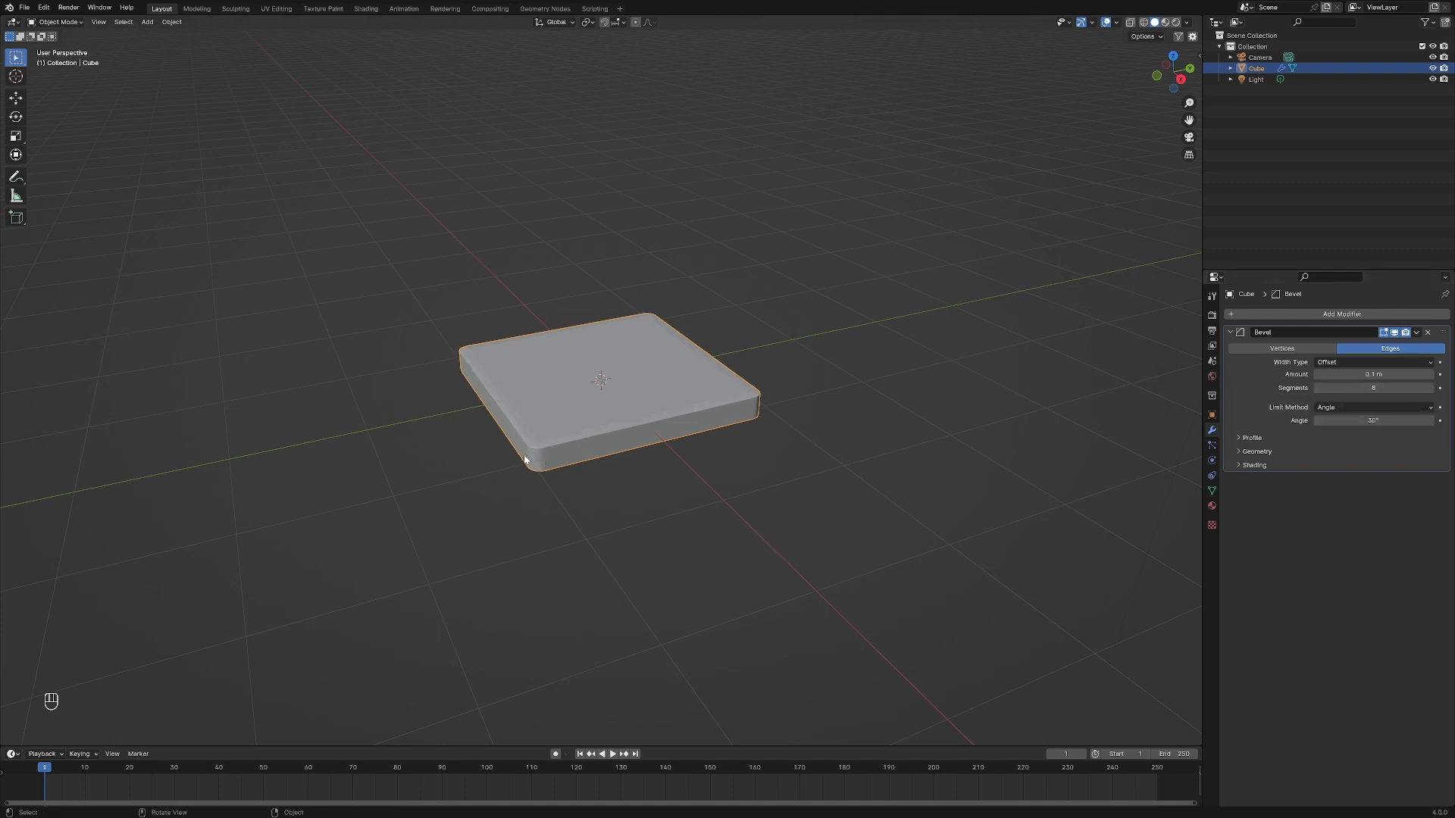
# Remove the Bevel modifier from the slab and undo the removal
pyautogui.click(1428, 334)
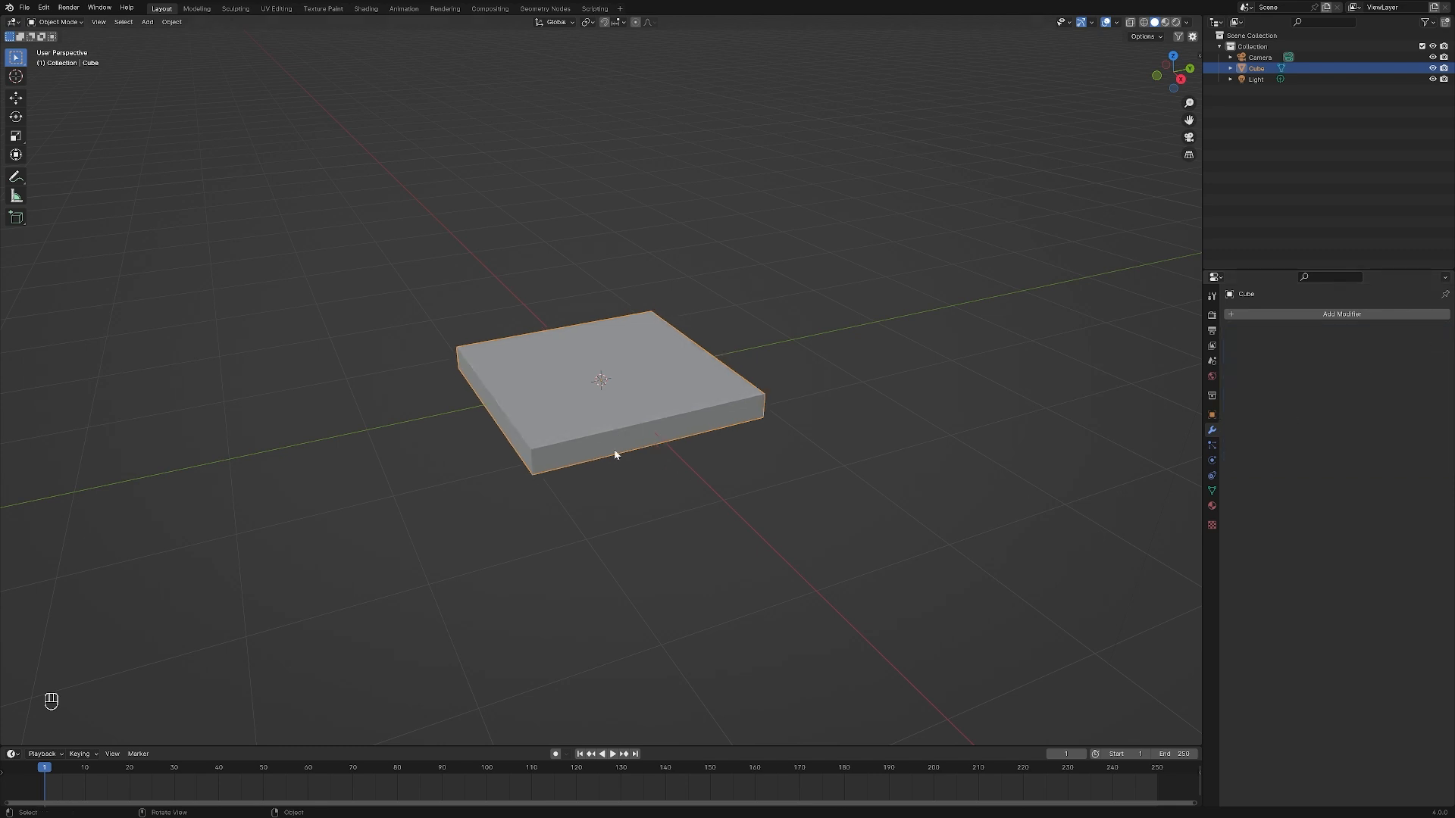
pyautogui.press('m')
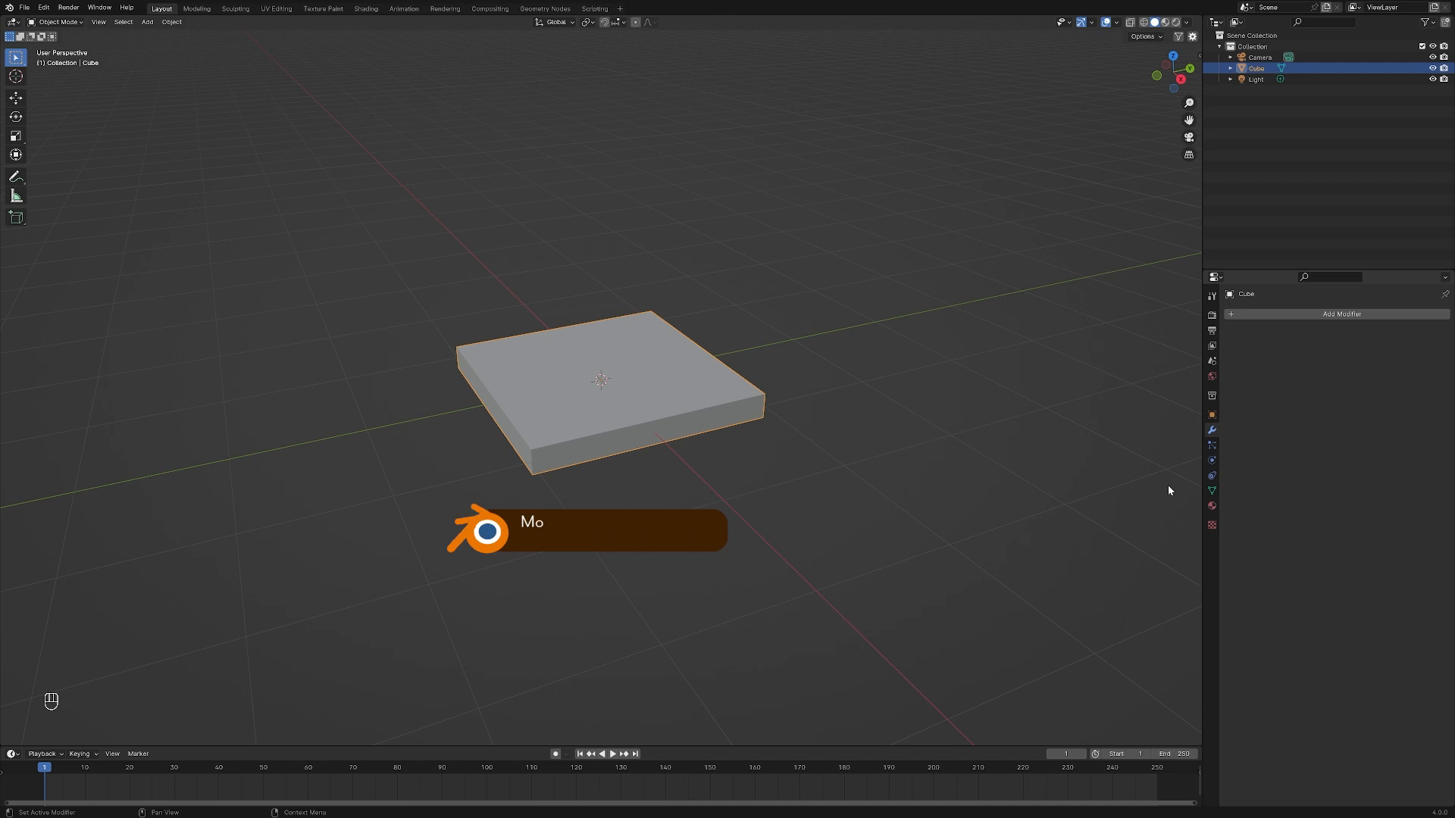
pyautogui.hotkey('ctrl', 'z')
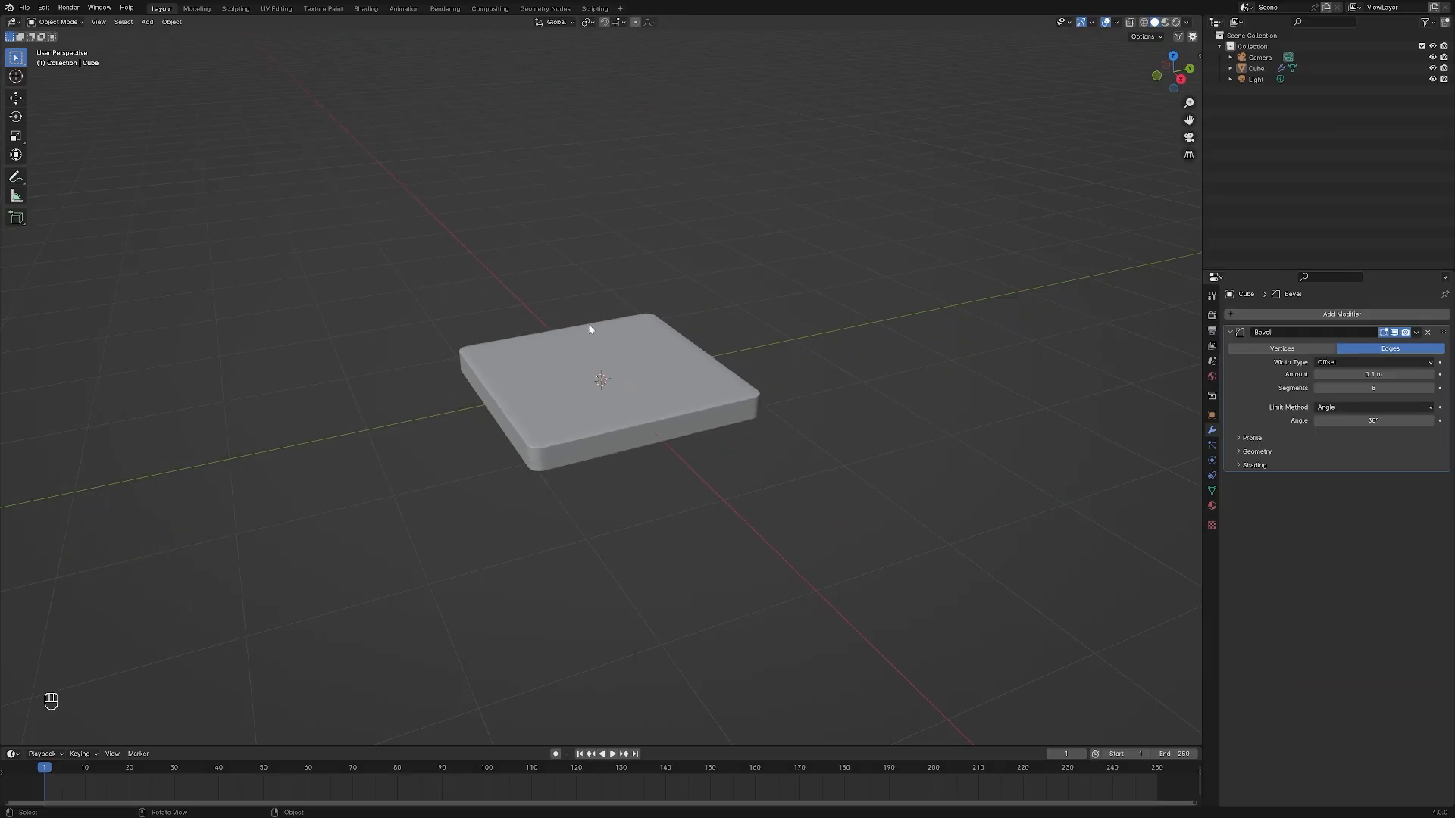
# Select the beveled slab and display its transform values and dimensions in the viewport
pyautogui.click(590, 329)
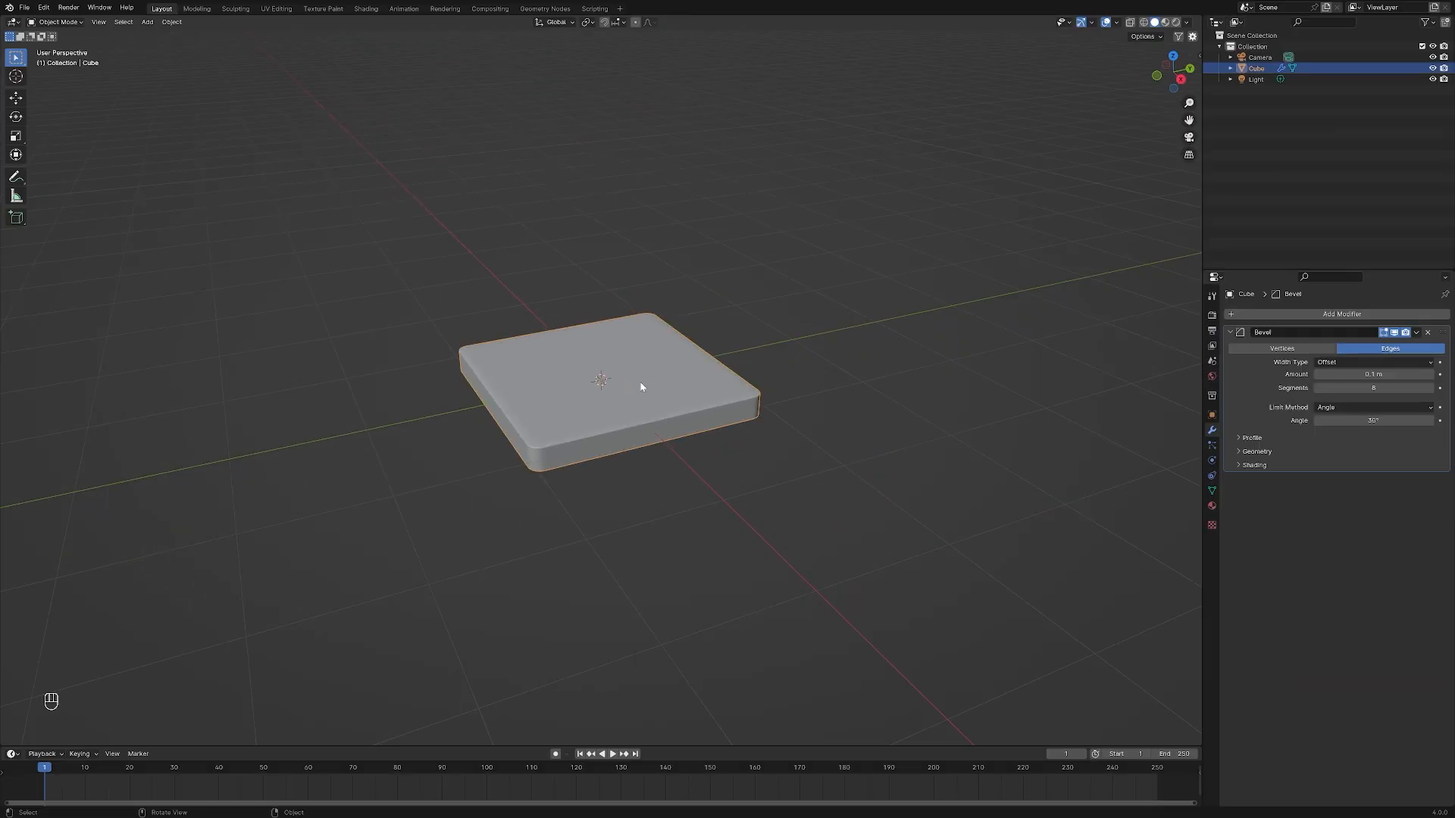
pyautogui.press('s')
pyautogui.press('z')
pyautogui.press('n')
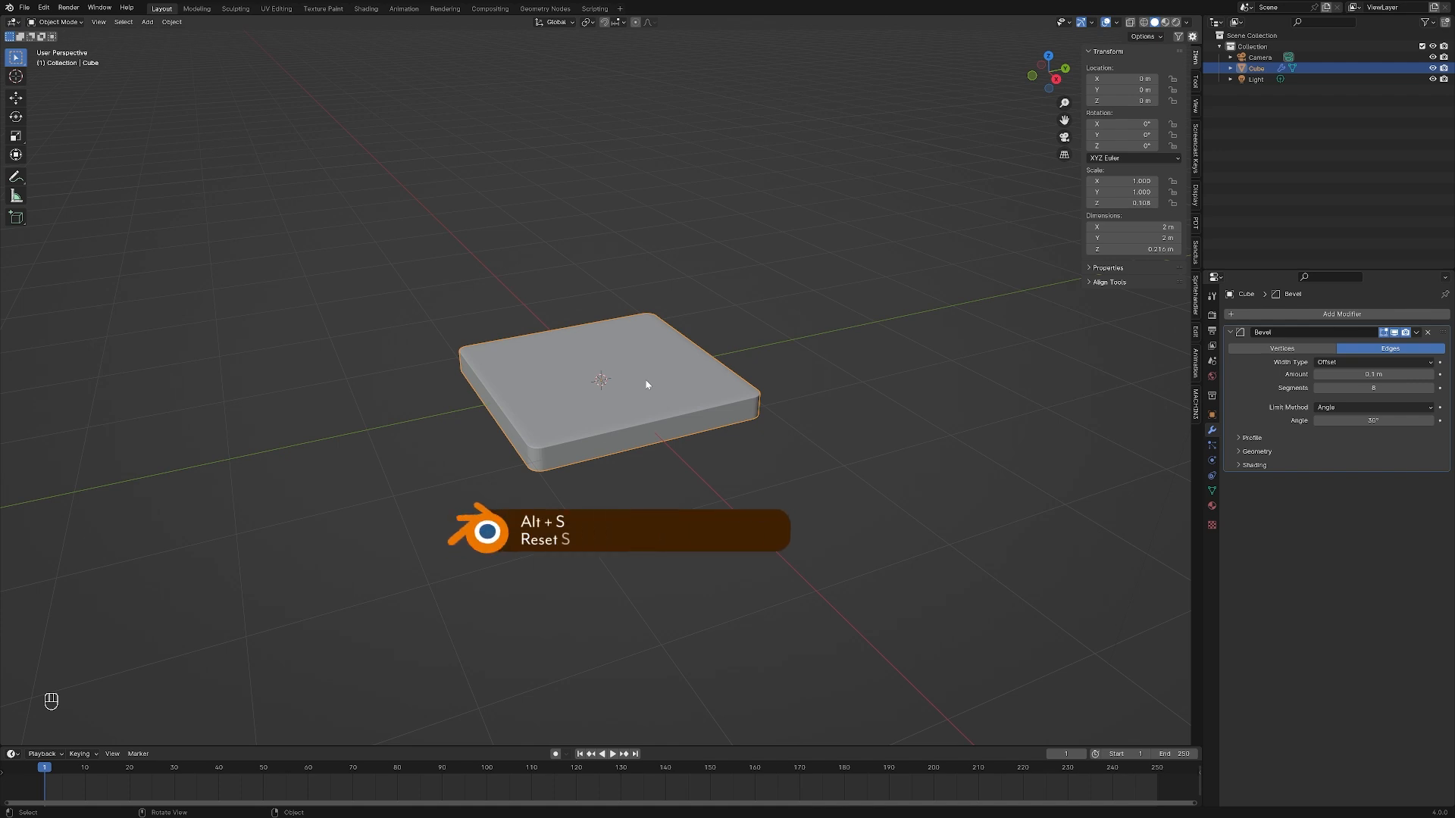
# Reset the slab's scale and location, and flatten it along the global Z axis to a Z scale of about 0.111
pyautogui.hotkey('alt', 's')
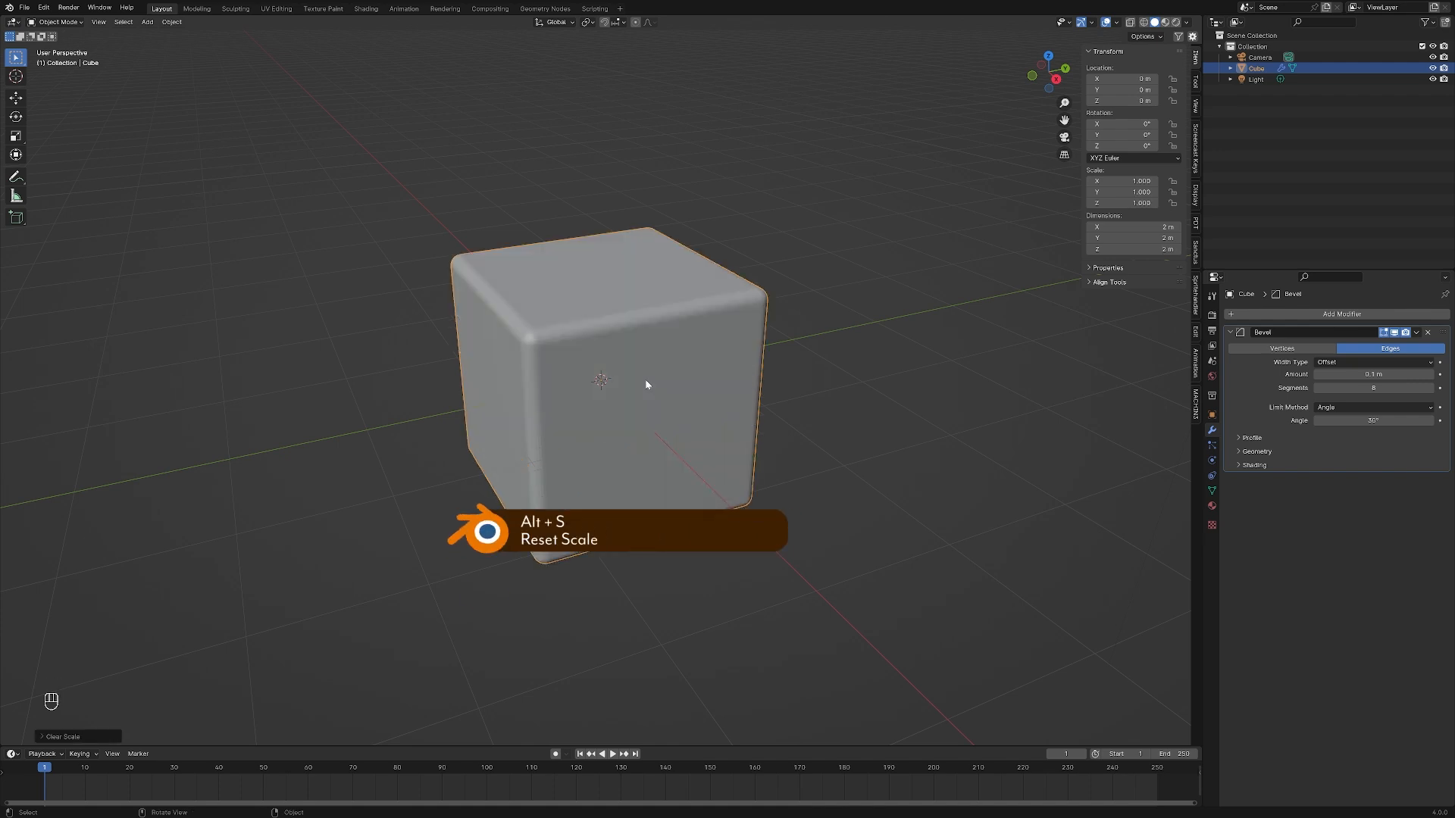
pyautogui.hotkey('alt', 'g')
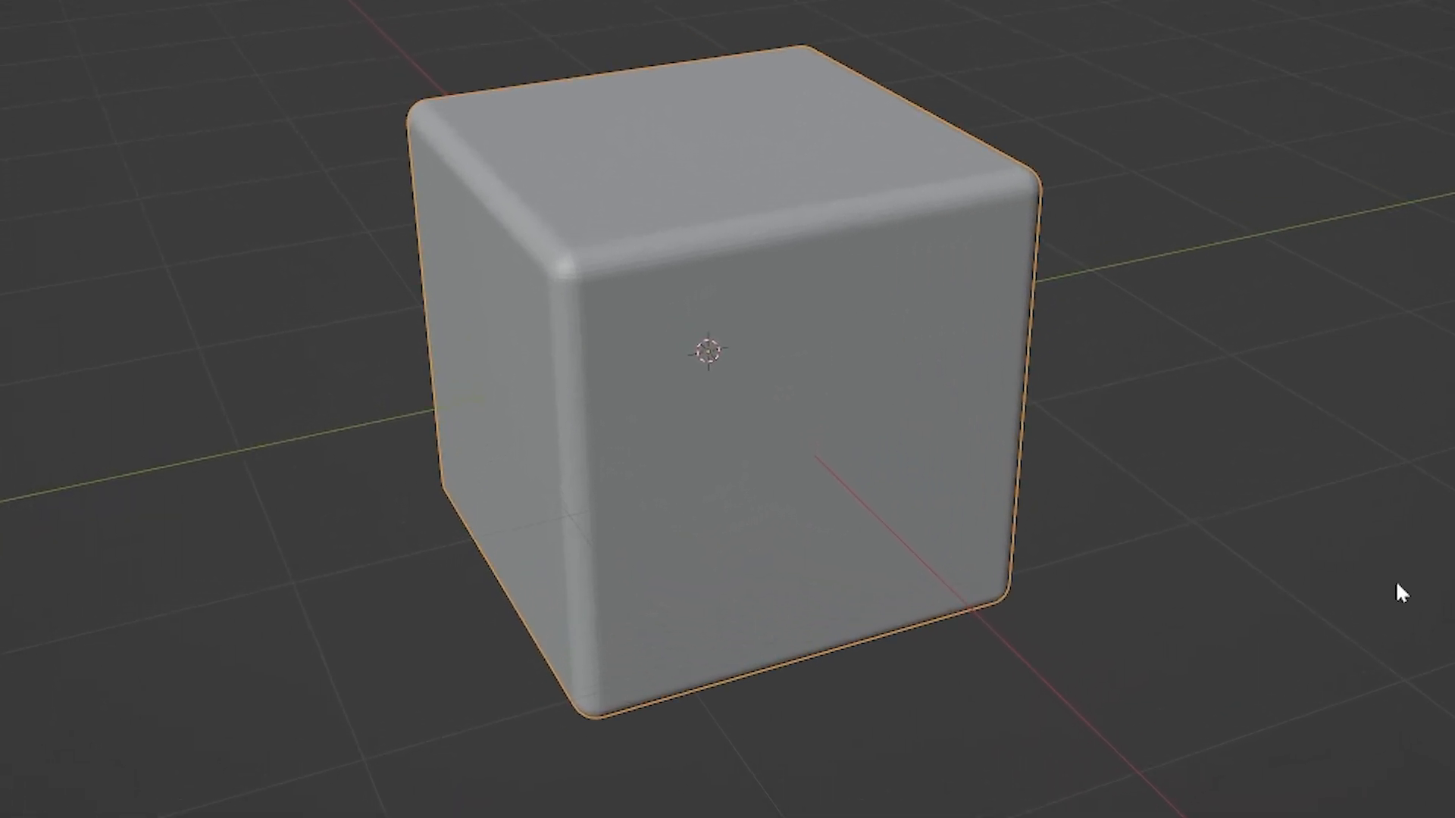
pyautogui.press('s')
pyautogui.press('z')
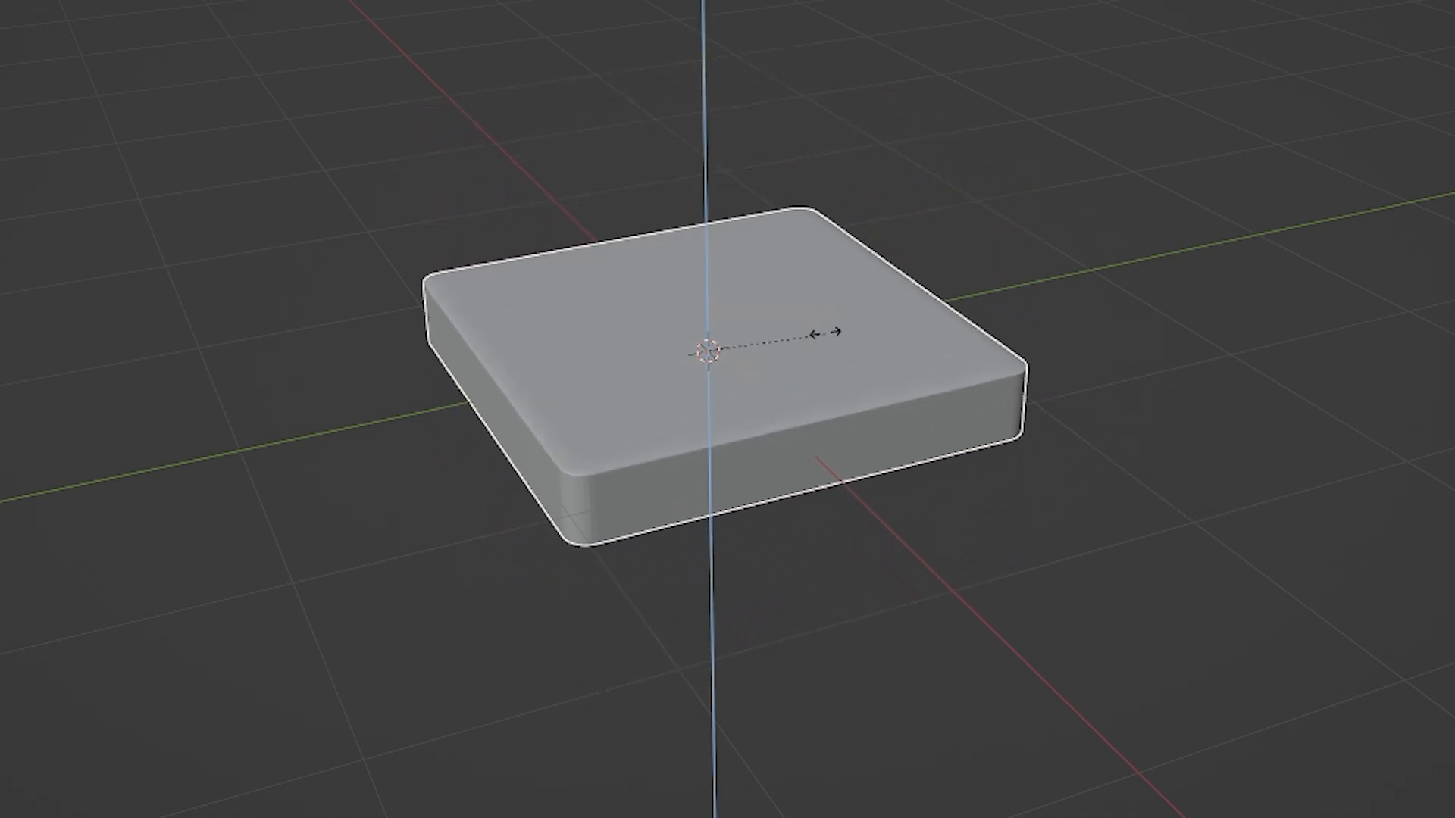
pyautogui.click(779, 333)
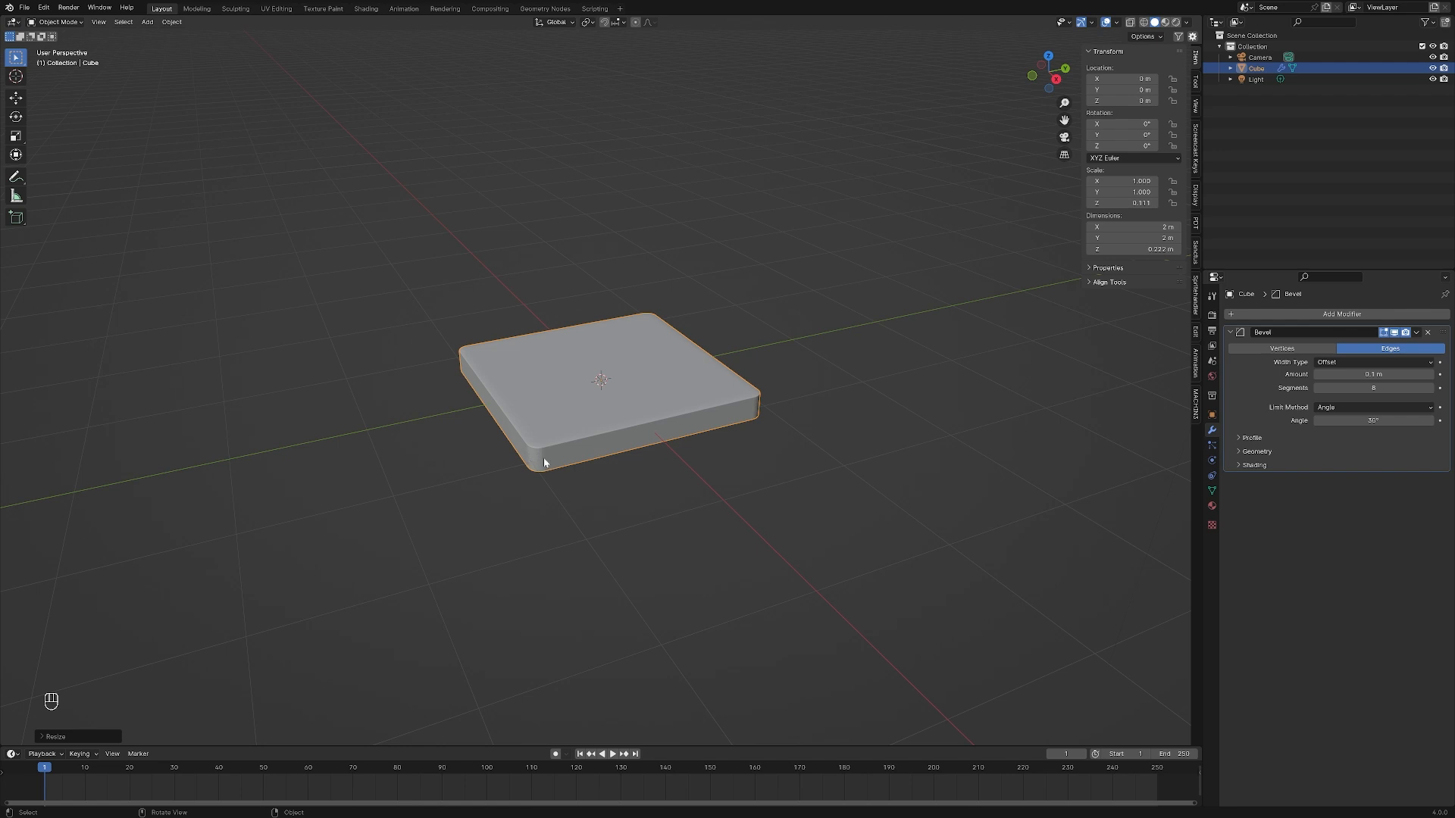
# Undo the last flattening and the scale reset
pyautogui.hotkey('ctrl', 'z')
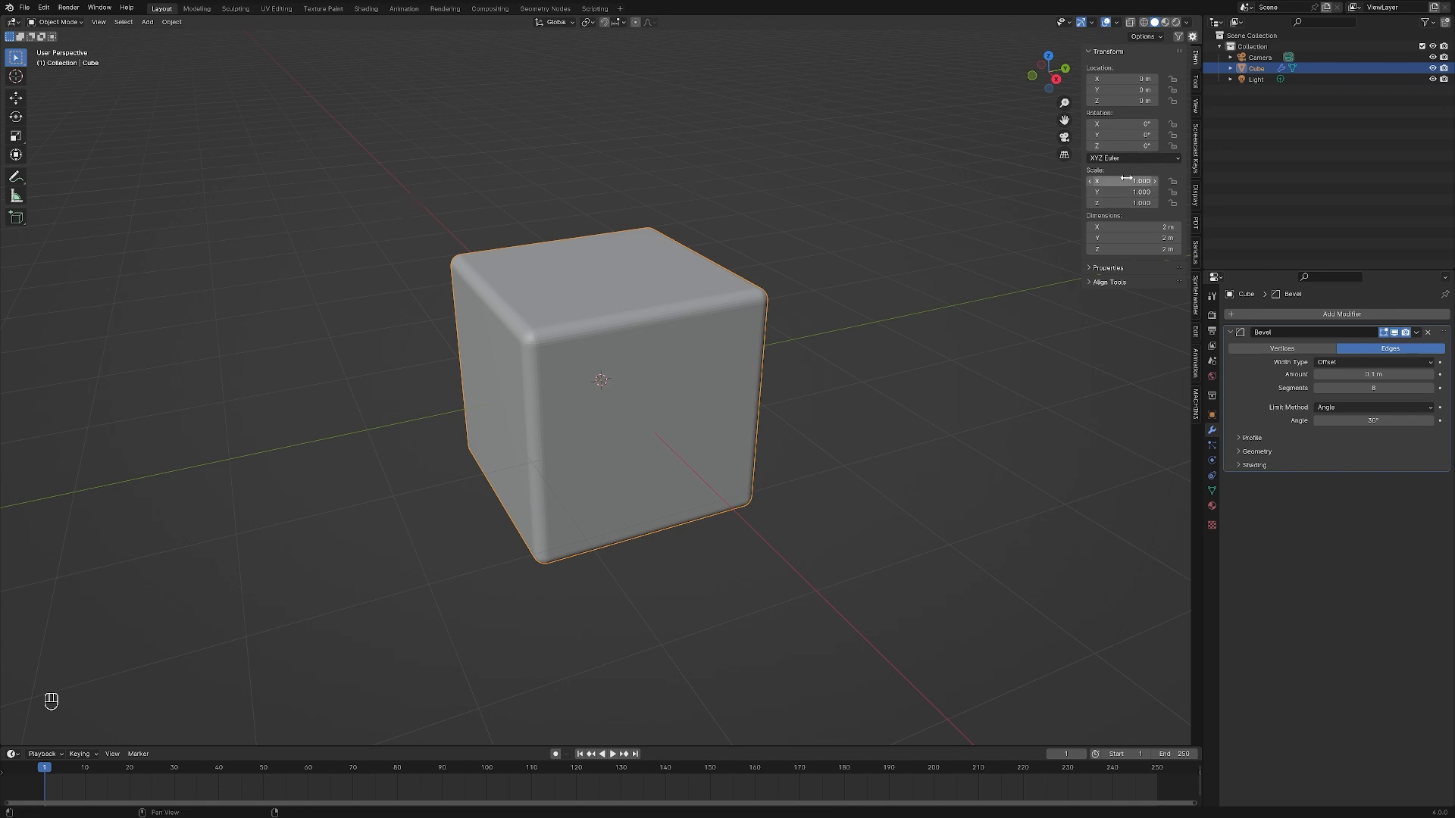
pyautogui.hotkey('ctrl', 'z')
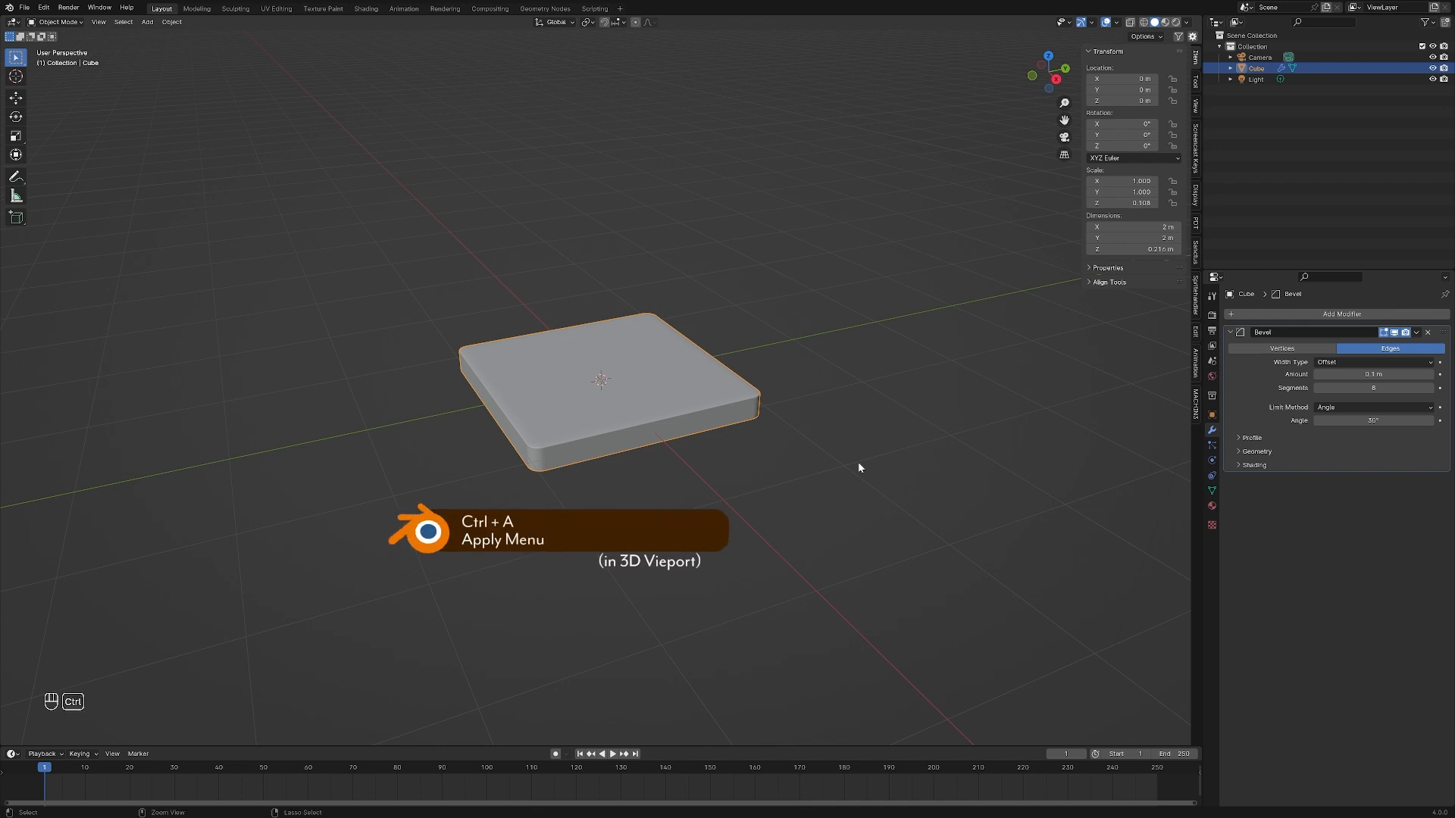
# Apply the beveled slab's scale so its transform scale resets to 1 on all axes
pyautogui.hotkey('ctrl', 'a')
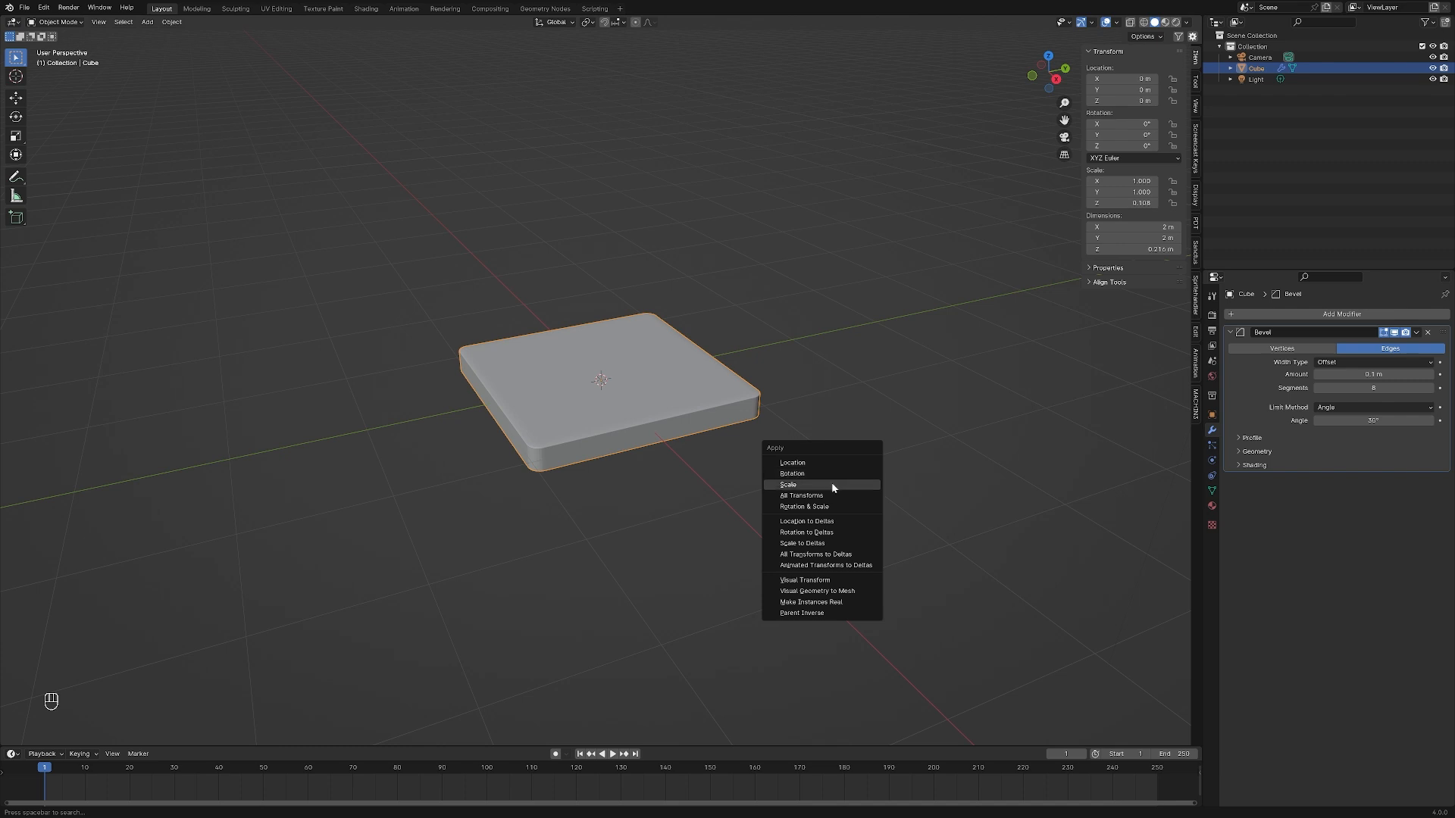
pyautogui.click(833, 485)
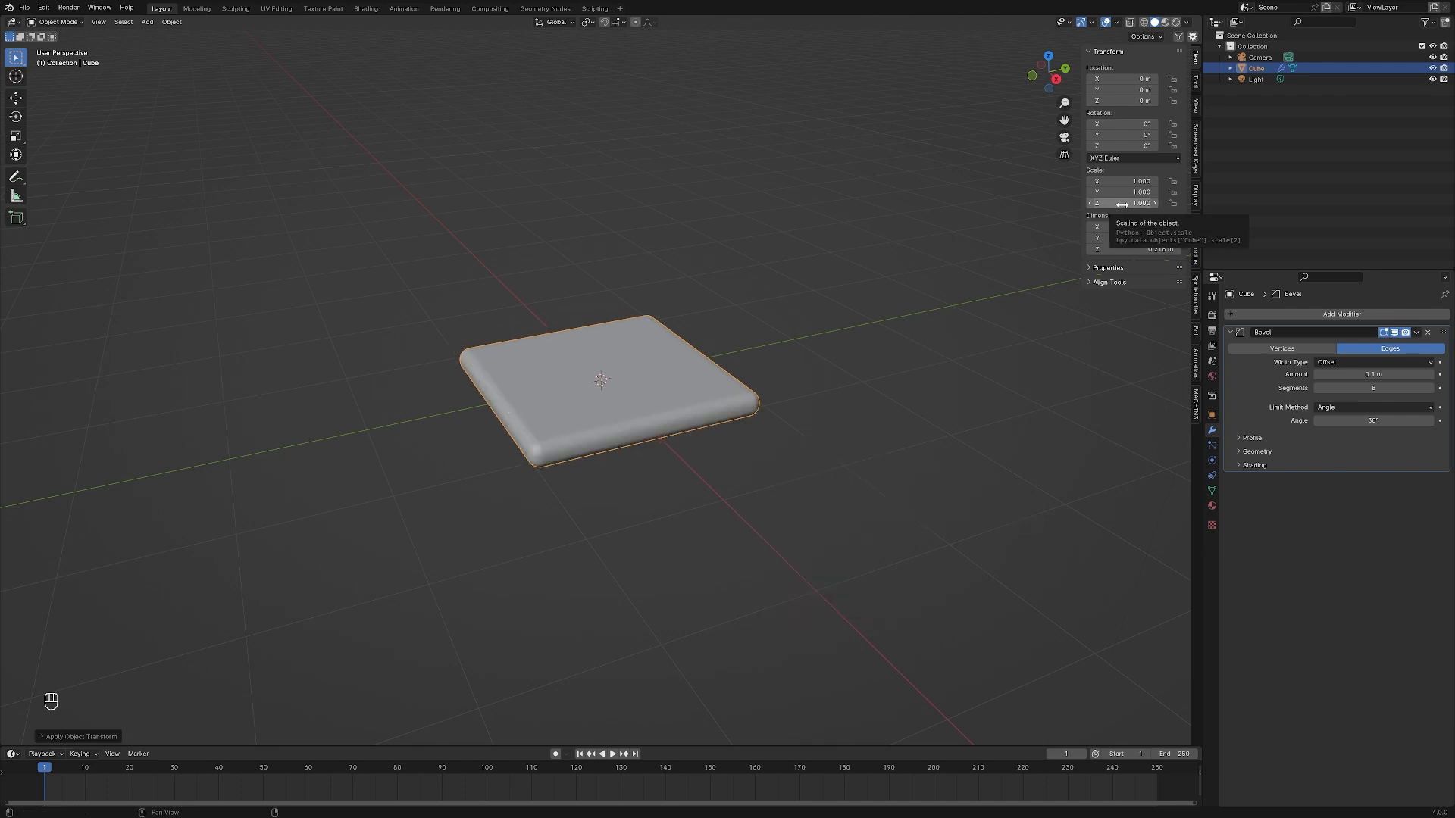
pyautogui.scroll(5, 466, 535)
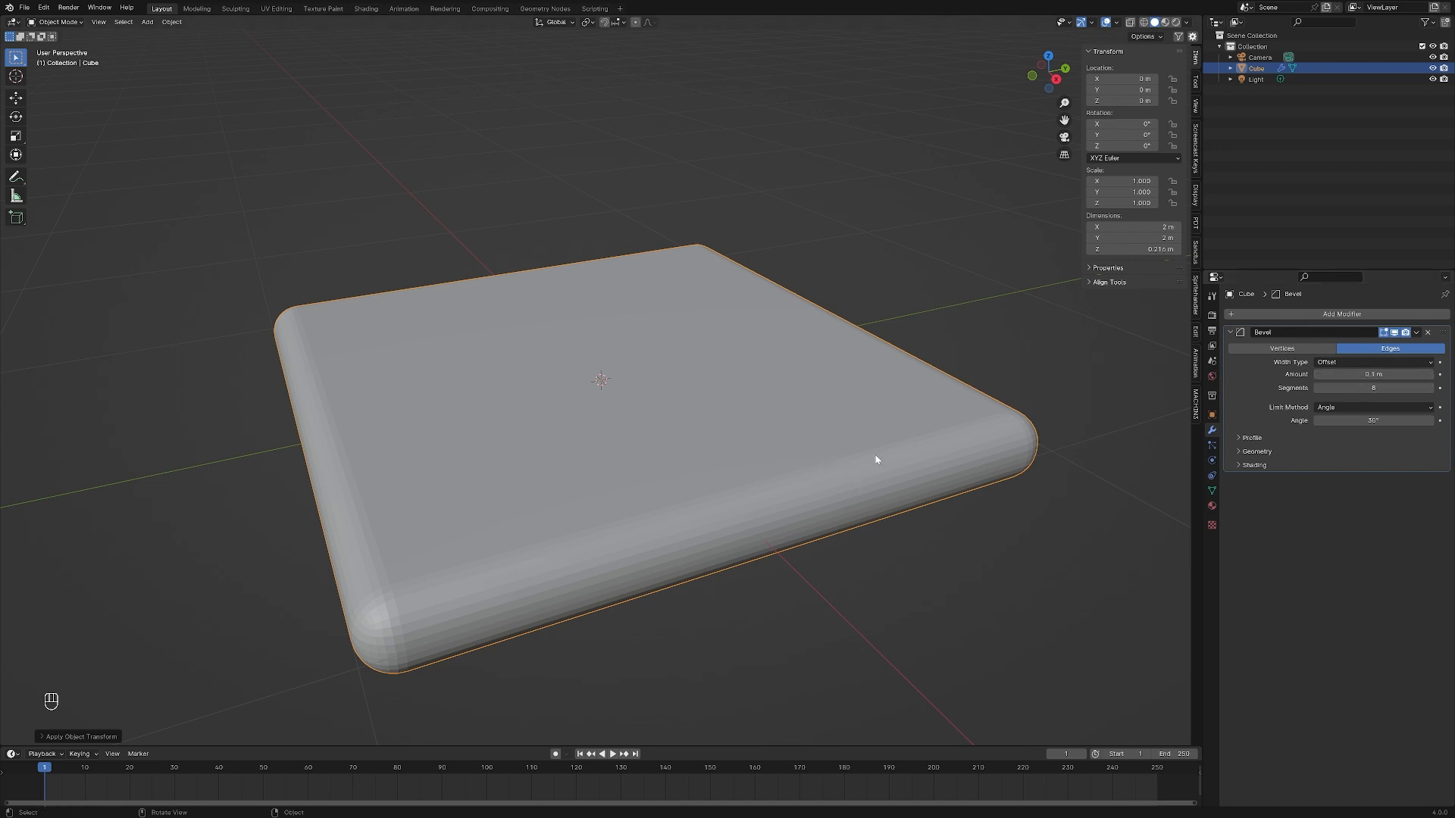
# Set the slab's Bevel amount to 0.038 m and its segments to 3
pyautogui.moveTo(1374, 375); pyautogui.dragTo(1320, 374)
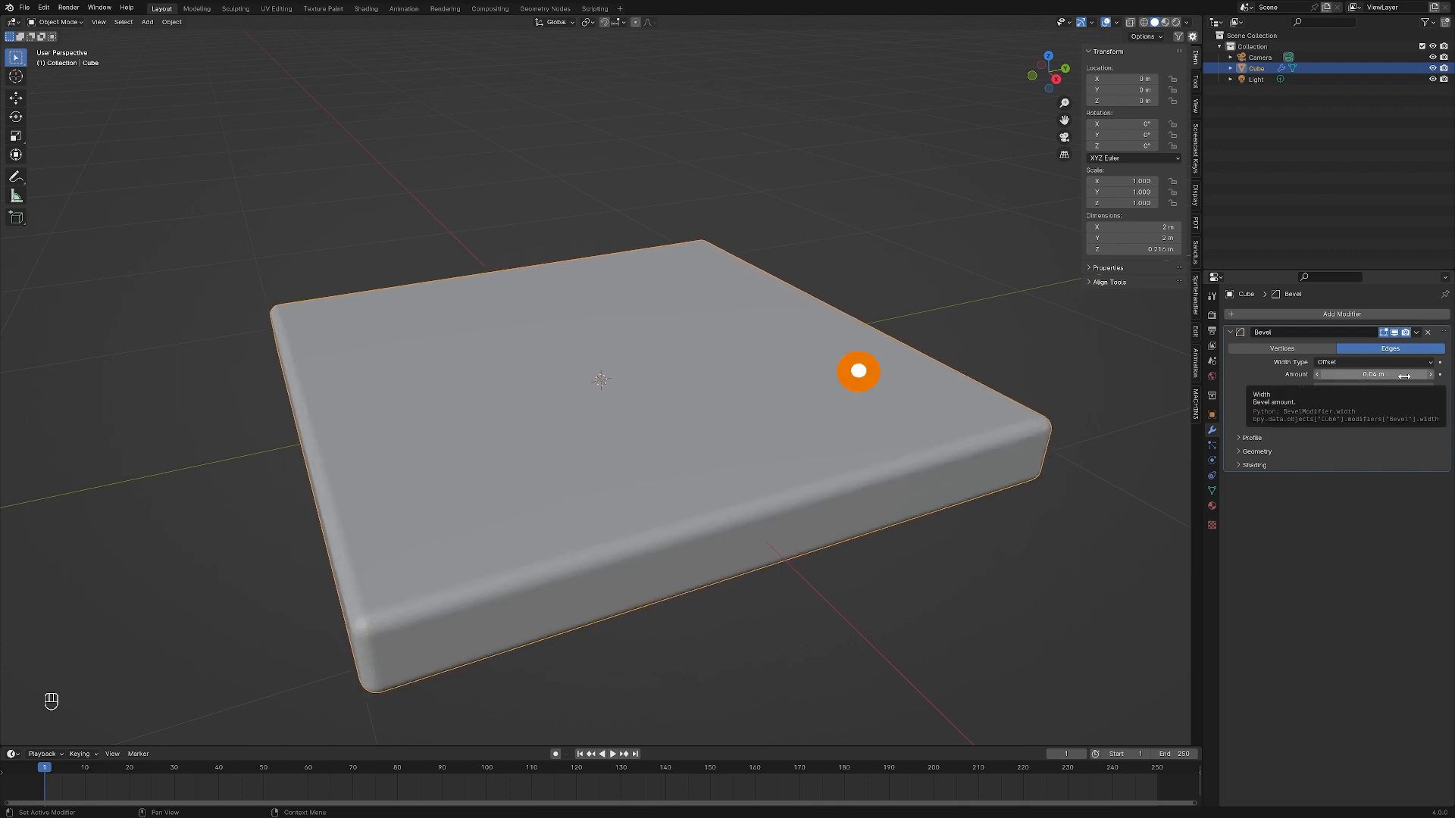
pyautogui.moveTo(1373, 375)
pyautogui.keyDown('shift'); pyautogui.mouseDown()
pyautogui.moveTo(1277, 374)
pyautogui.moveTo(1386, 374)
pyautogui.mouseUp(); pyautogui.keyUp('shift')
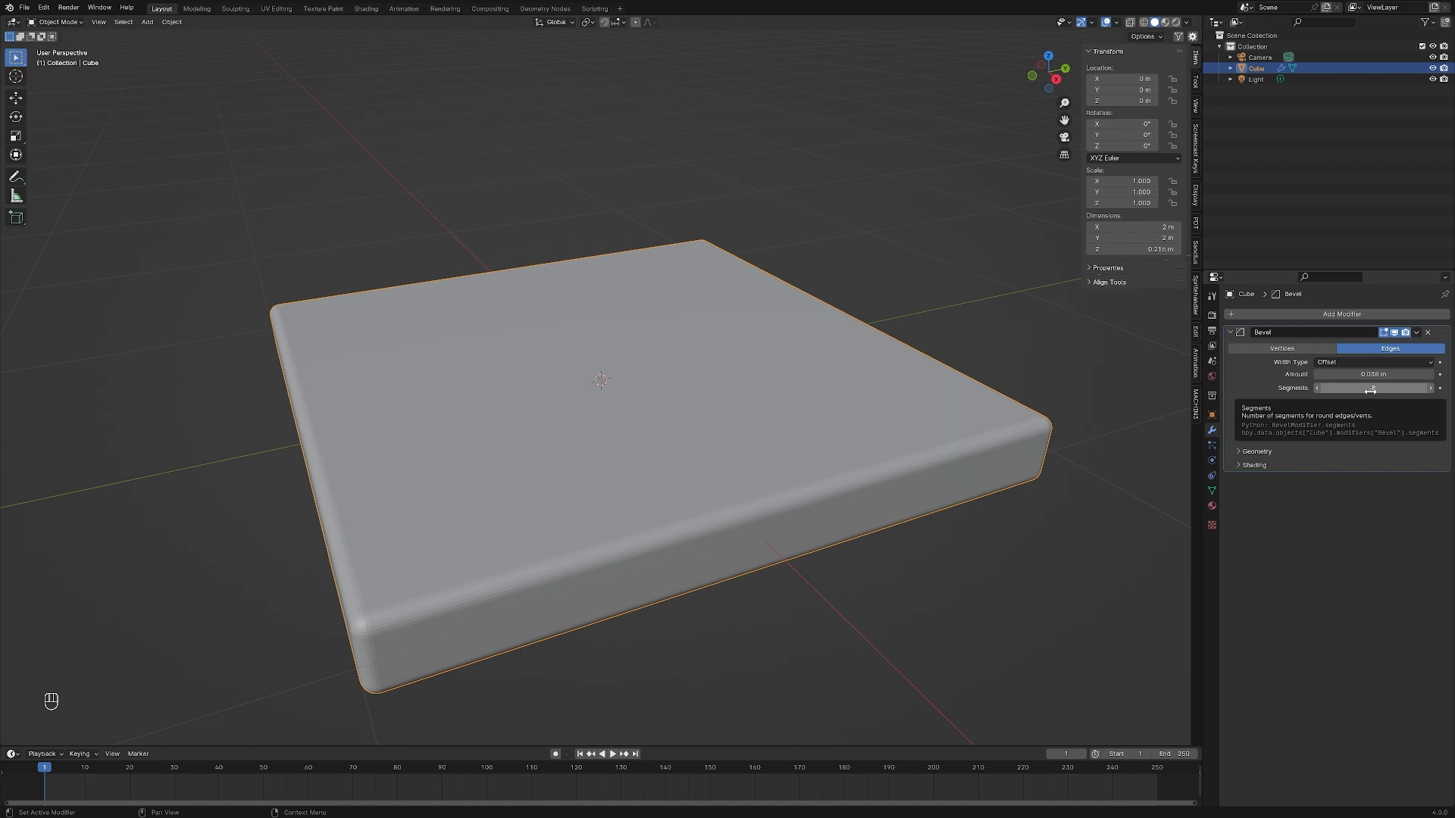
pyautogui.keyDown('shift'); pyautogui.moveTo(1394, 392); pyautogui.dragTo(1373, 388); pyautogui.keyUp('shift')
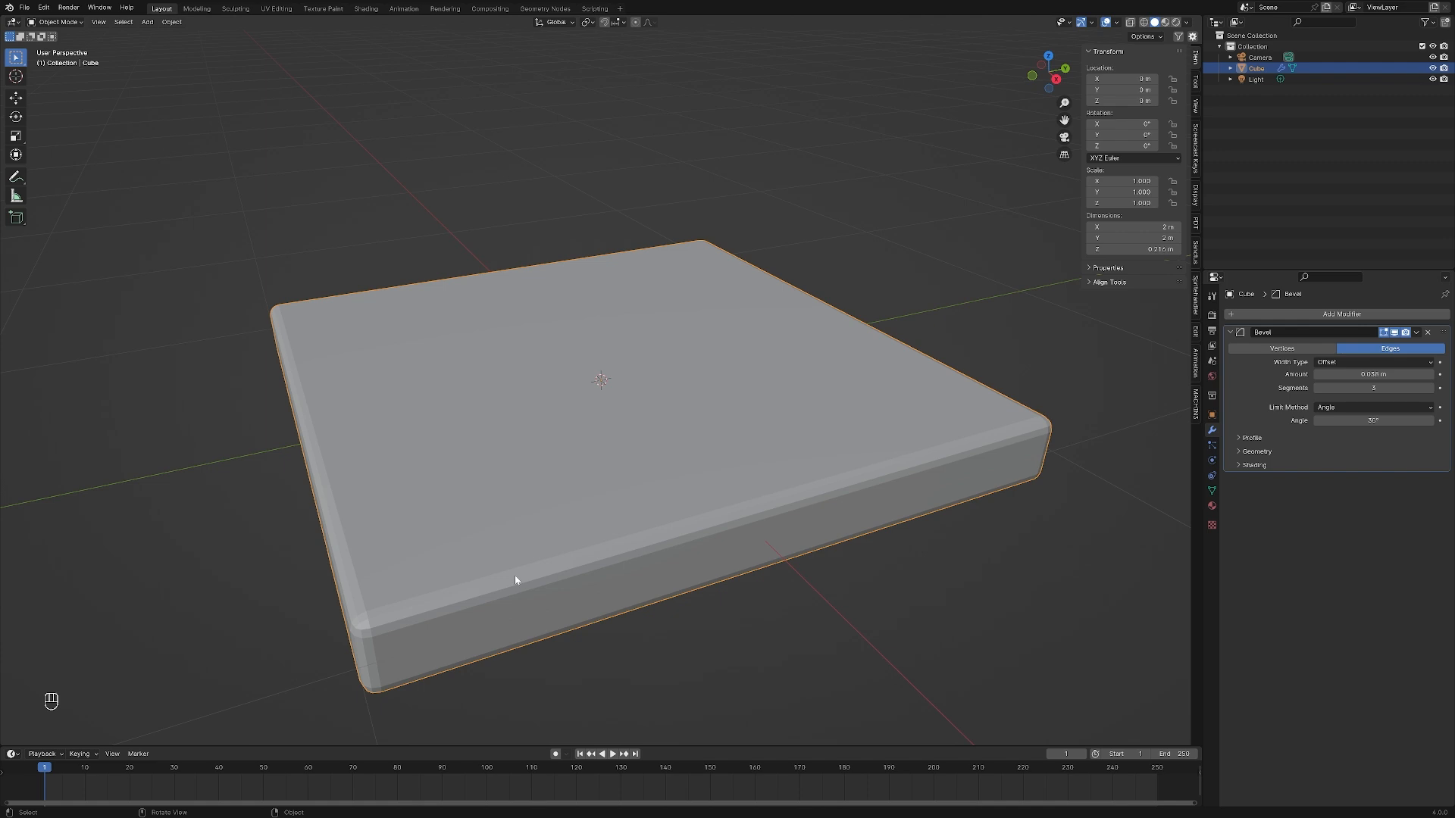
# Apply smooth shading to the beveled slab
pyautogui.rightClick(515, 473)
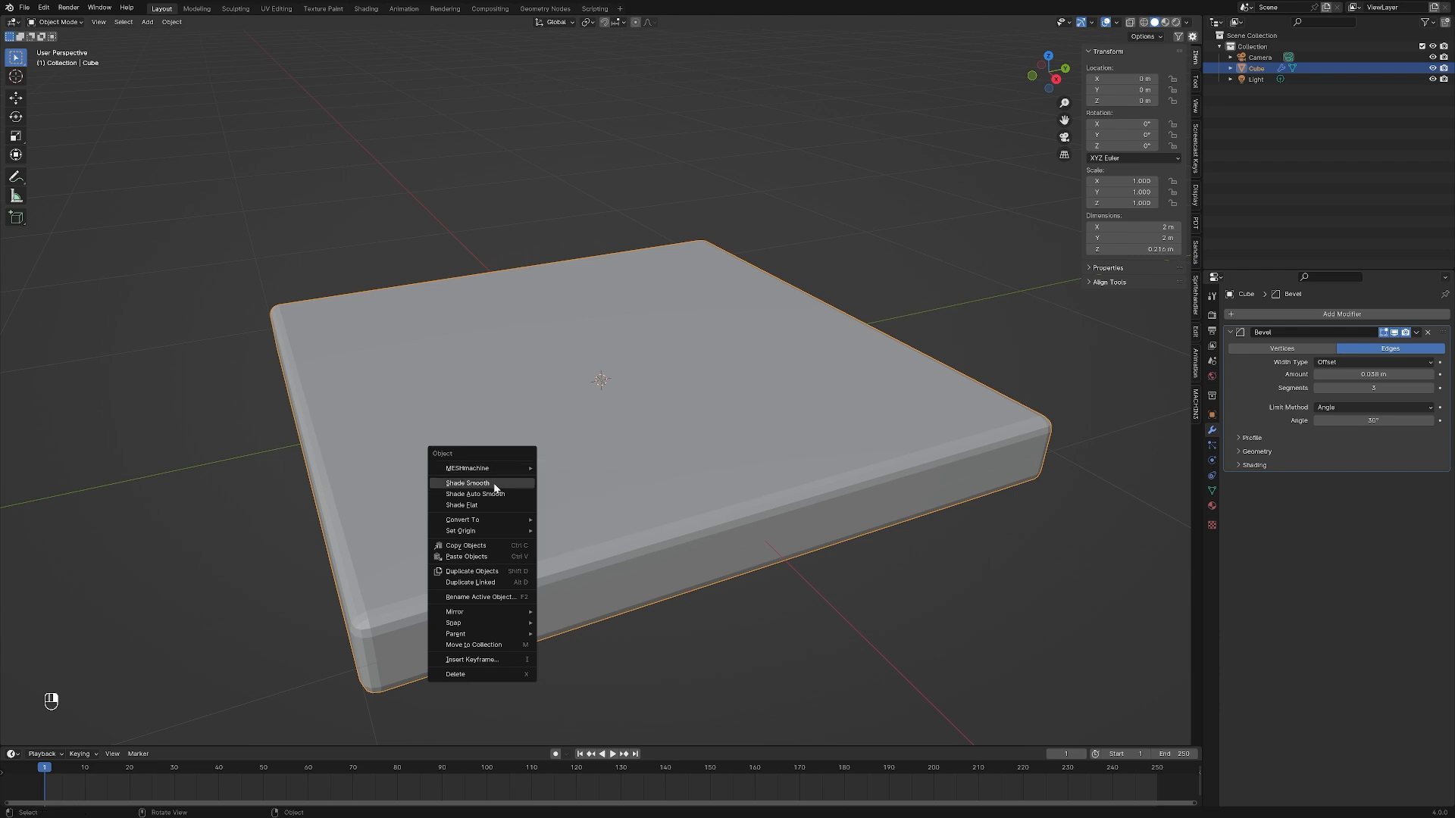
pyautogui.click(494, 485)
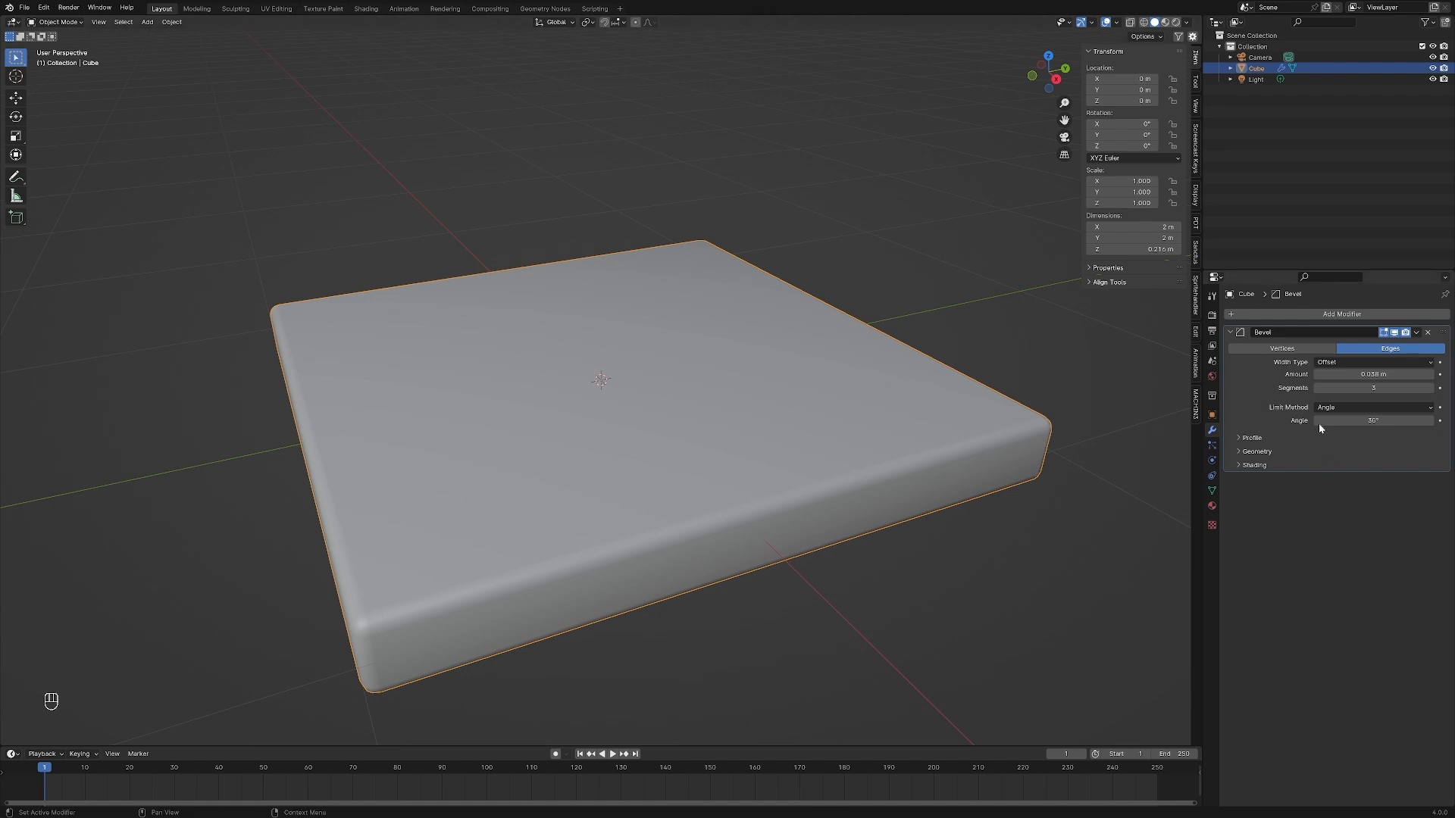
# Add a Displace modifier below the collapsed Bevel modifier on the slab and remove it again
pyautogui.click(1294, 320)
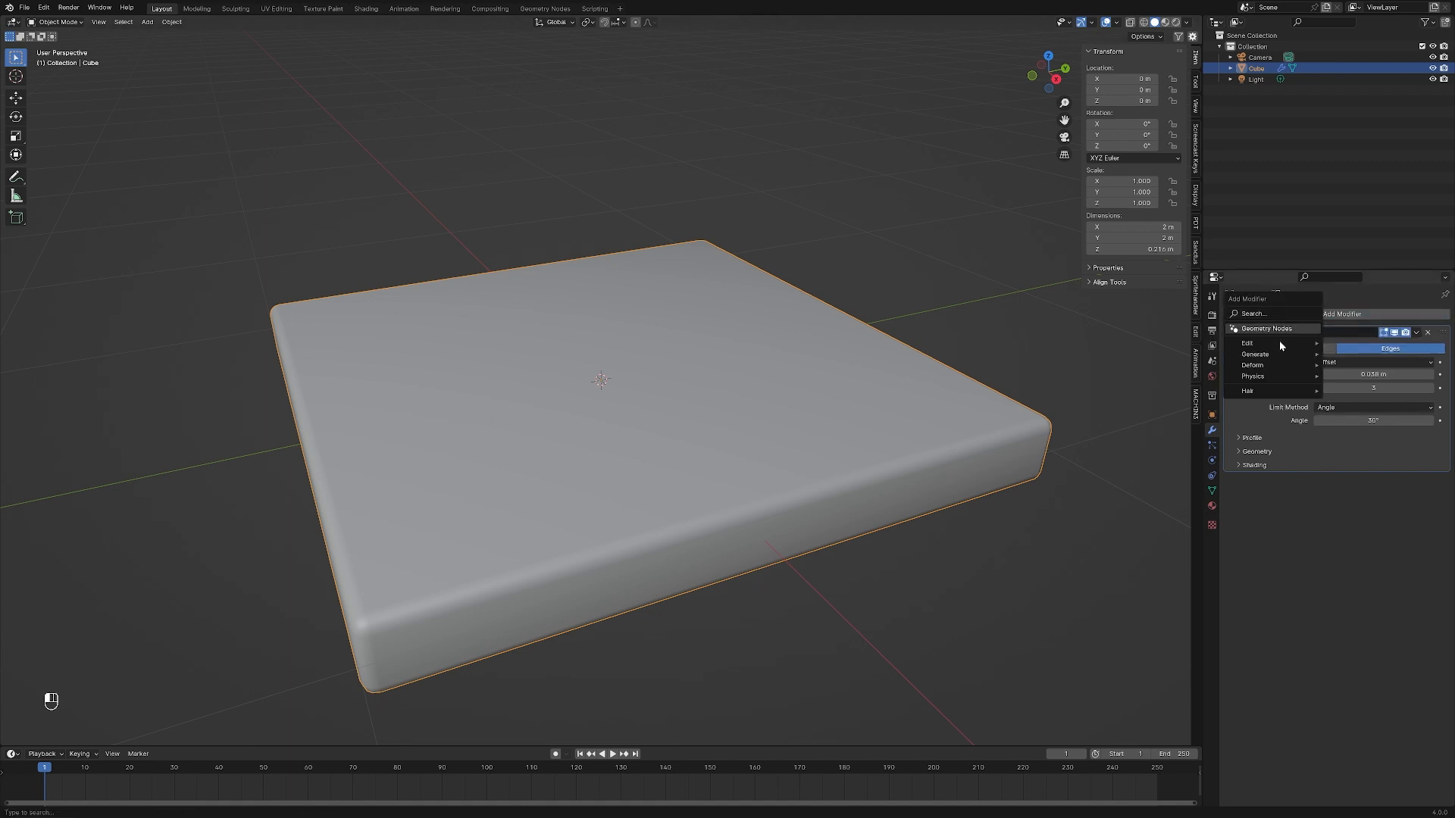
pyautogui.moveTo(1260, 357)
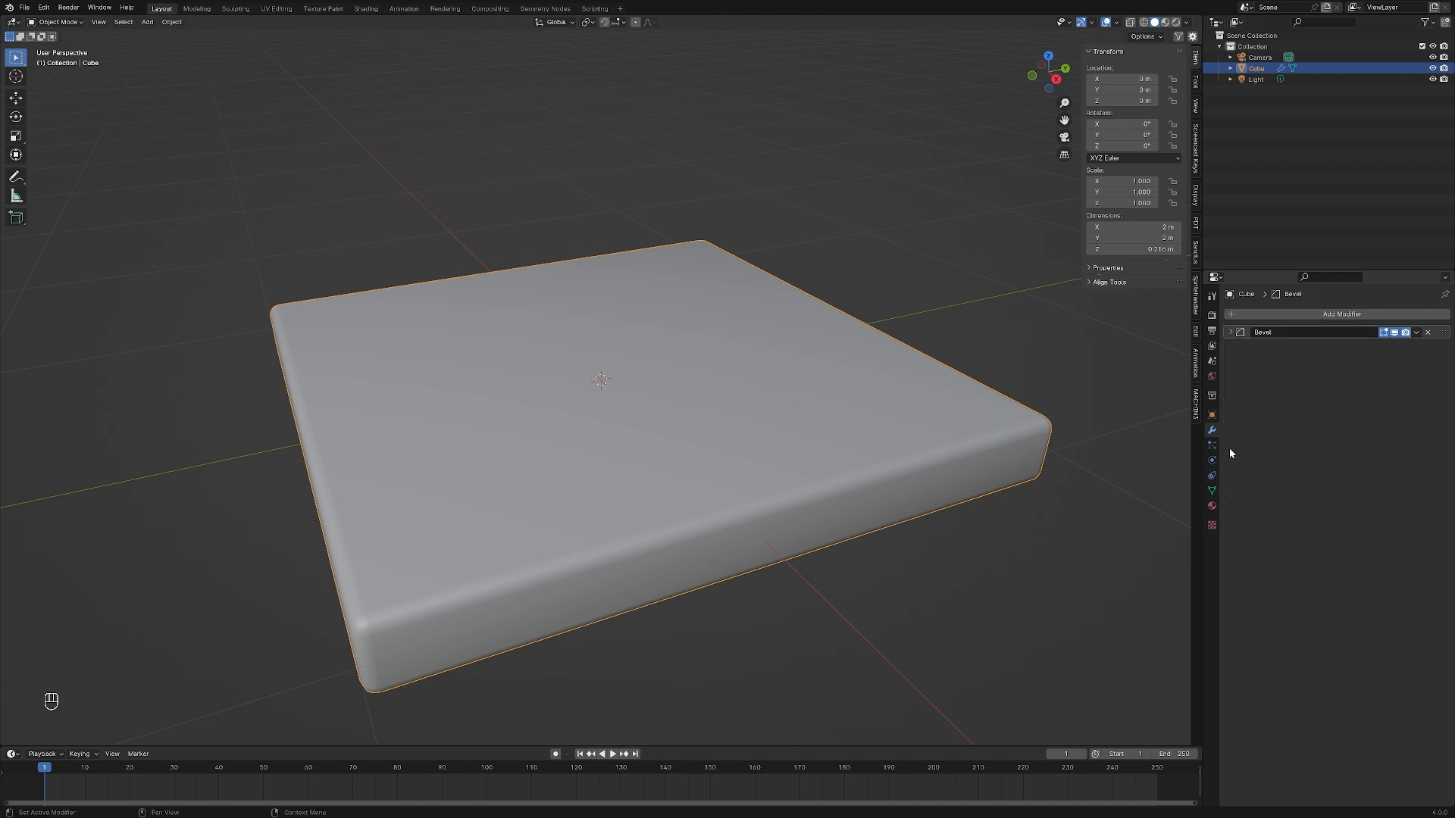
pyautogui.click(1291, 316)
pyautogui.moveTo(1282, 347)
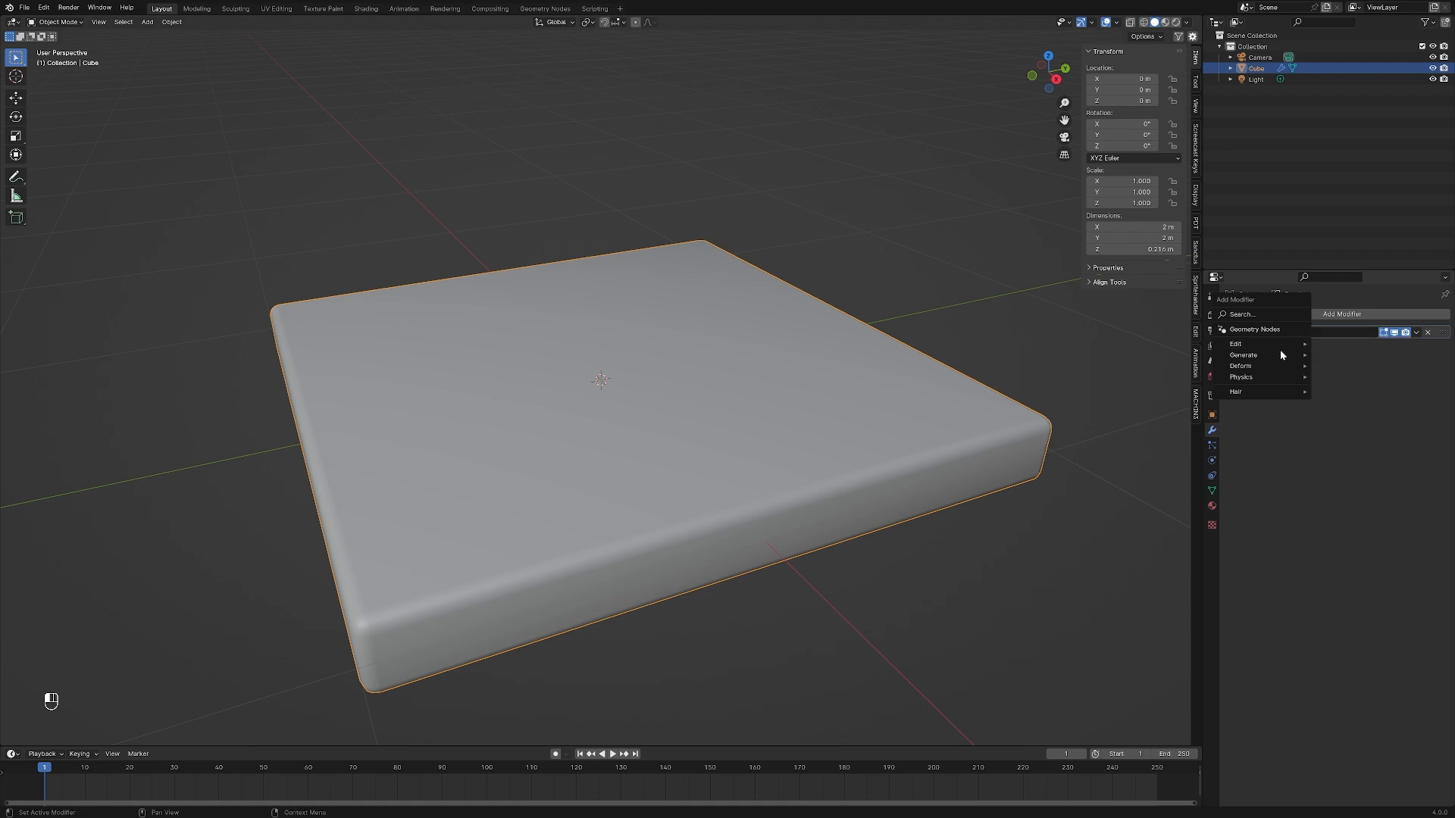
pyautogui.click(1349, 399)
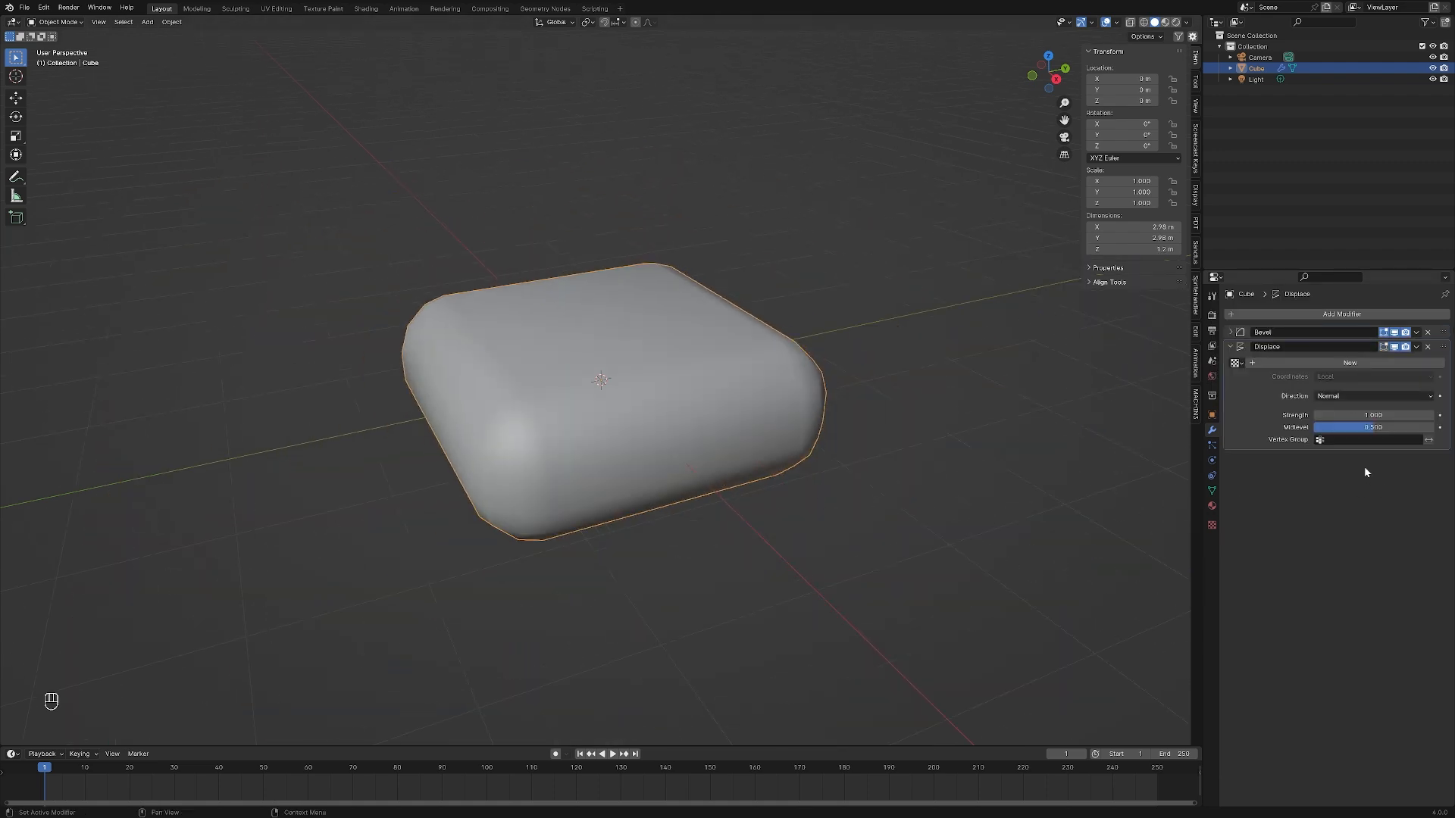
pyautogui.click(1231, 347)
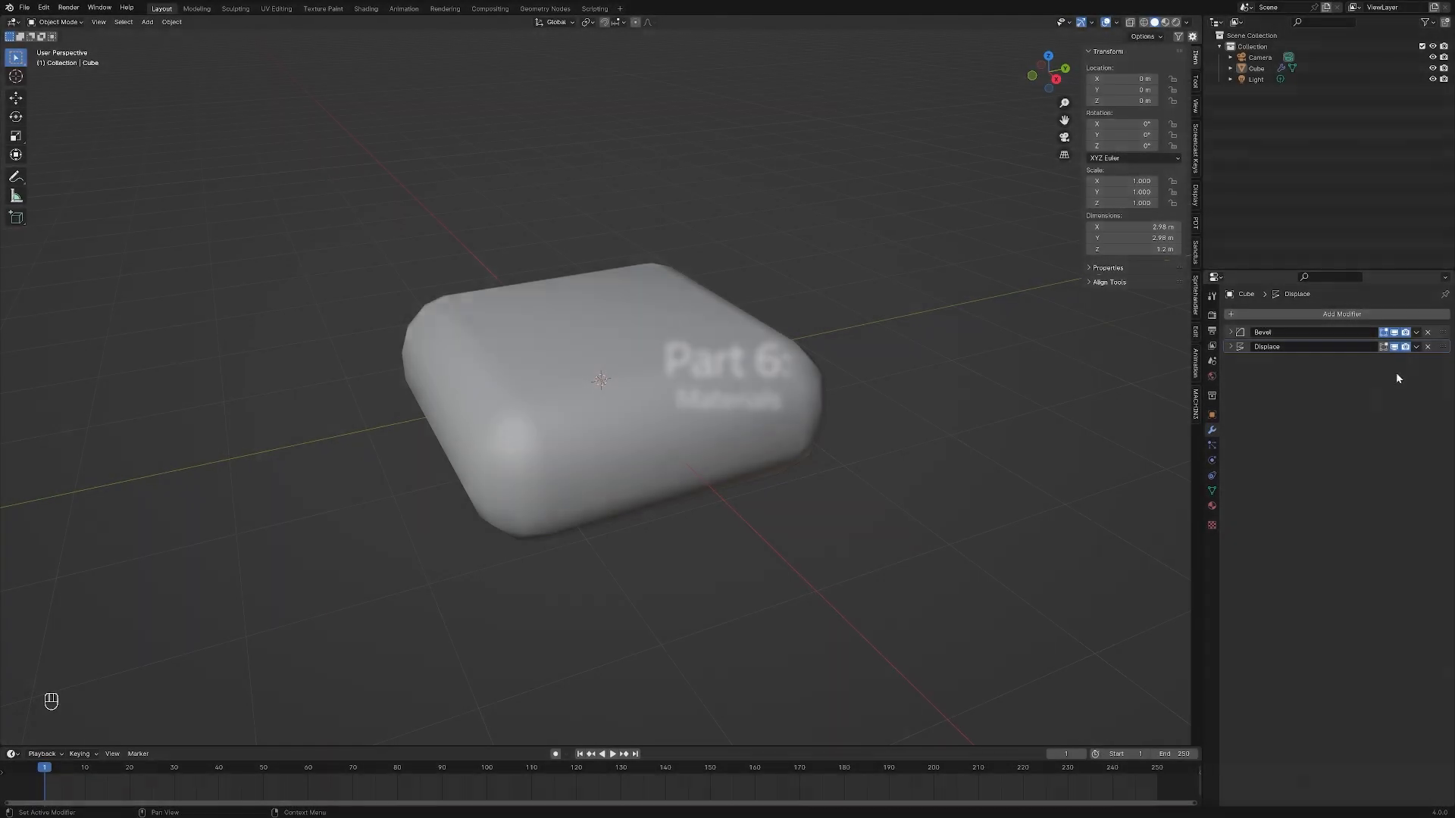
pyautogui.click(1428, 347)
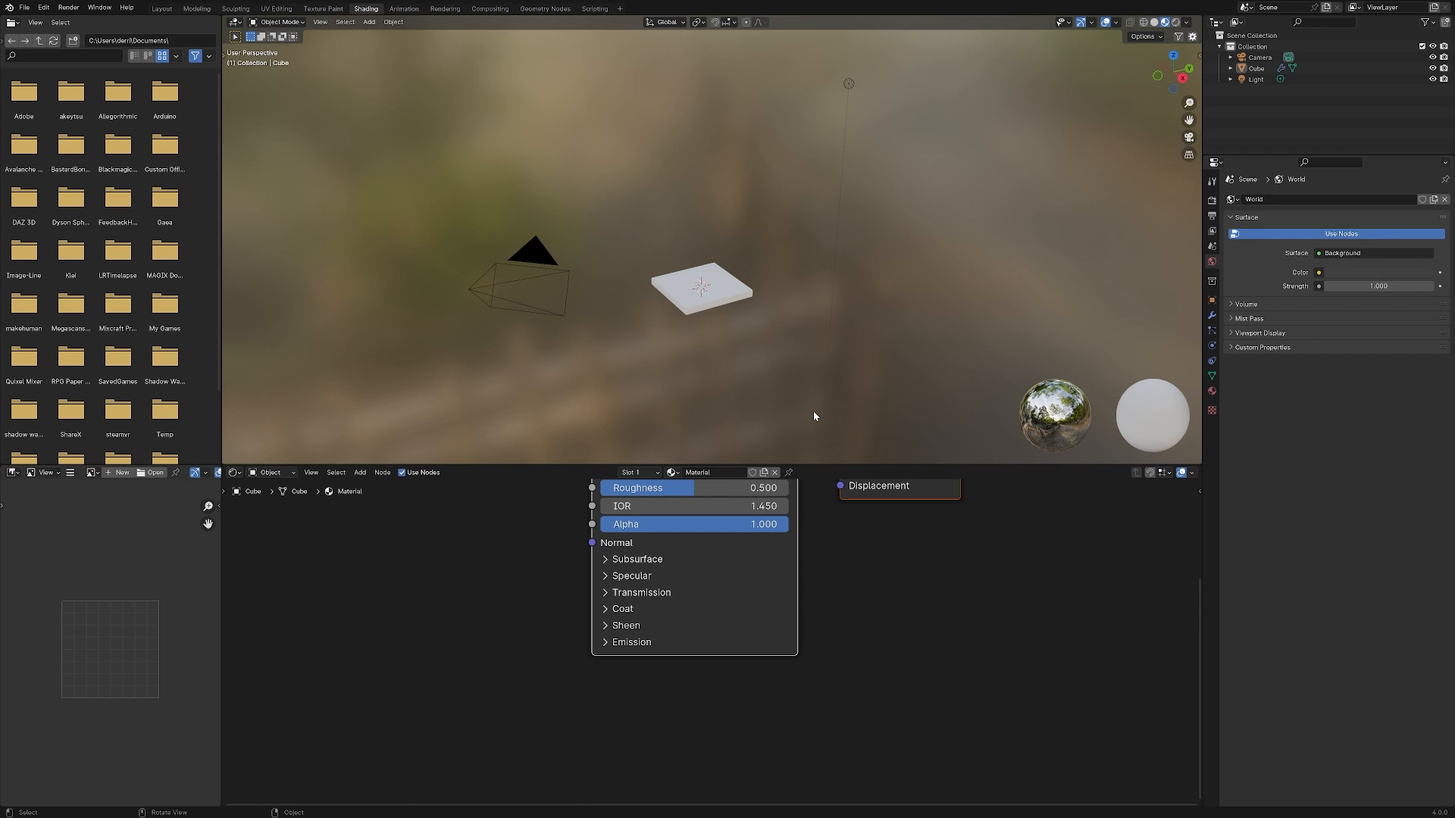
# Close the file browser and image editor by joining the 3D viewport and shader editor areas over them
pyautogui.rightClick(222, 415)
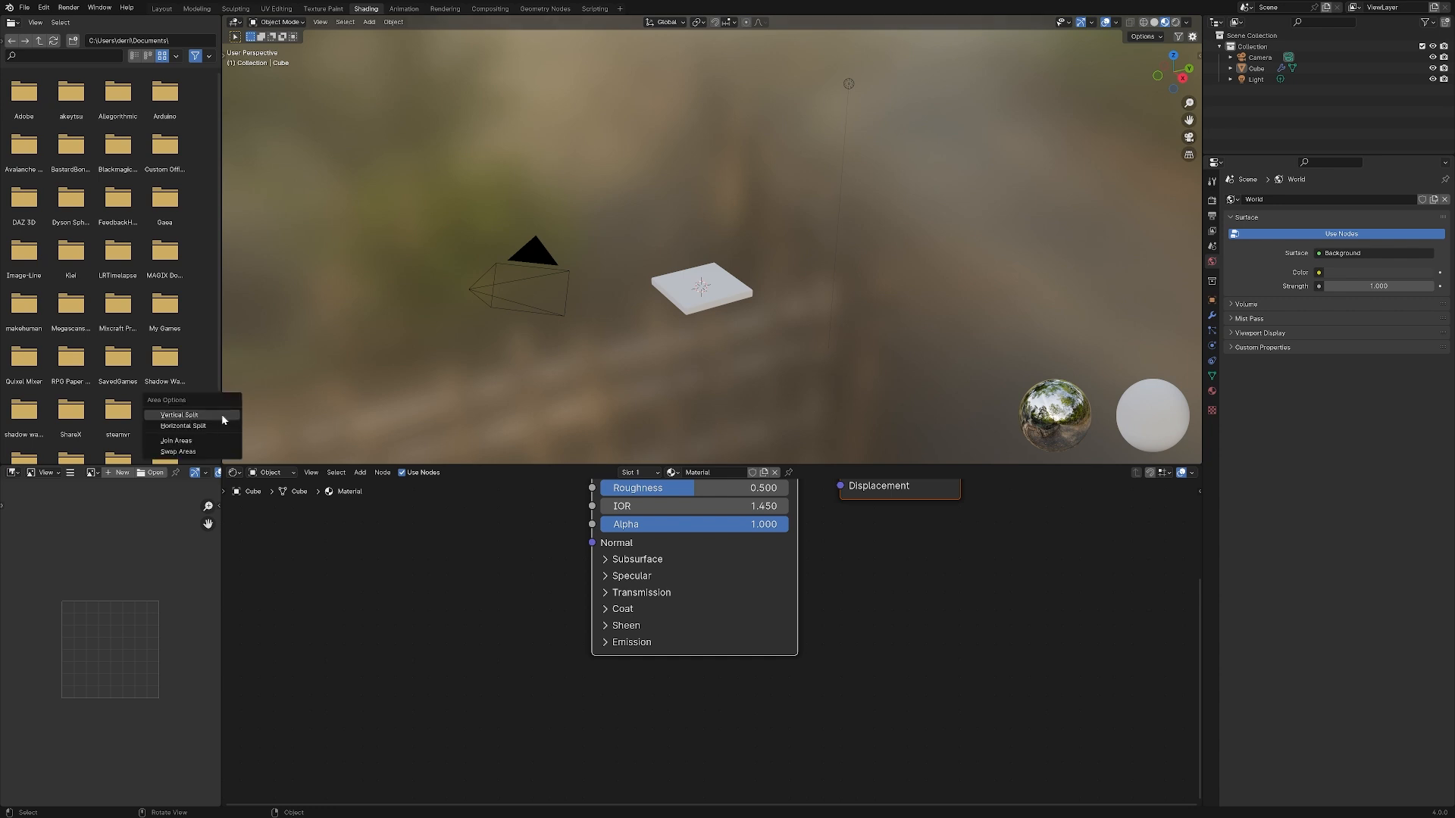
pyautogui.click(221, 439)
pyautogui.click(152, 409)
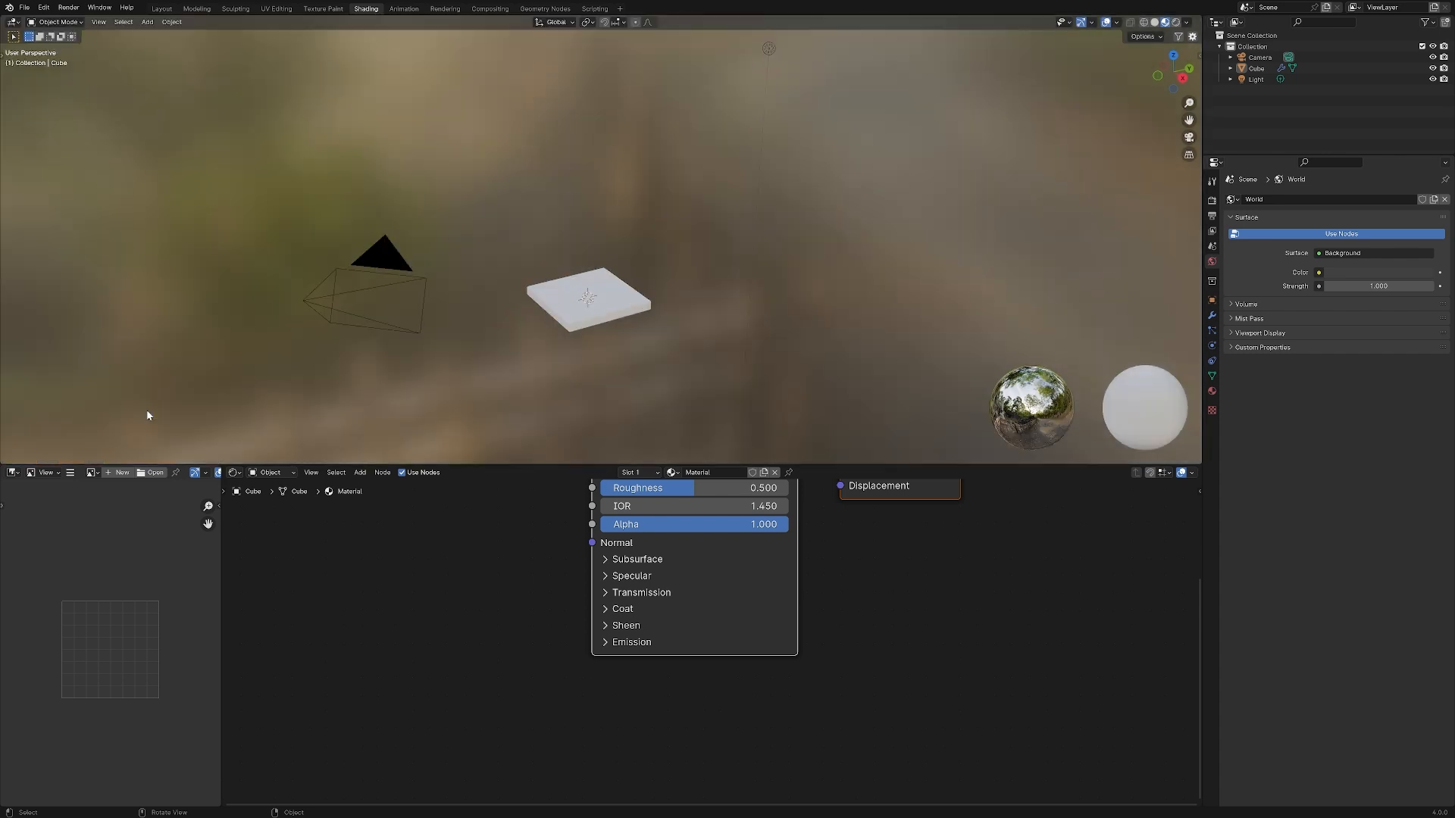
pyautogui.rightClick(221, 566)
pyautogui.click(221, 566)
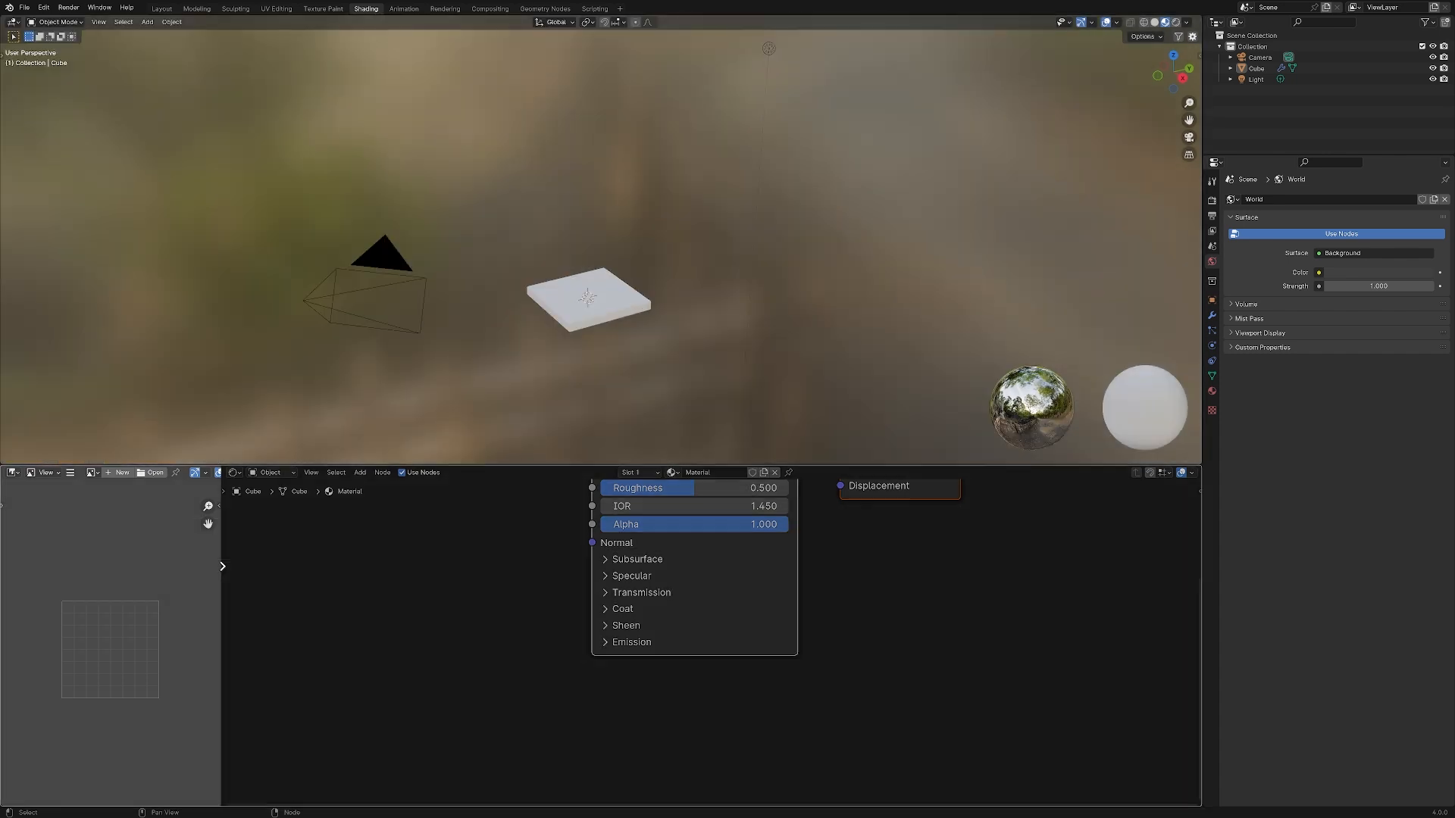
pyautogui.click(157, 566)
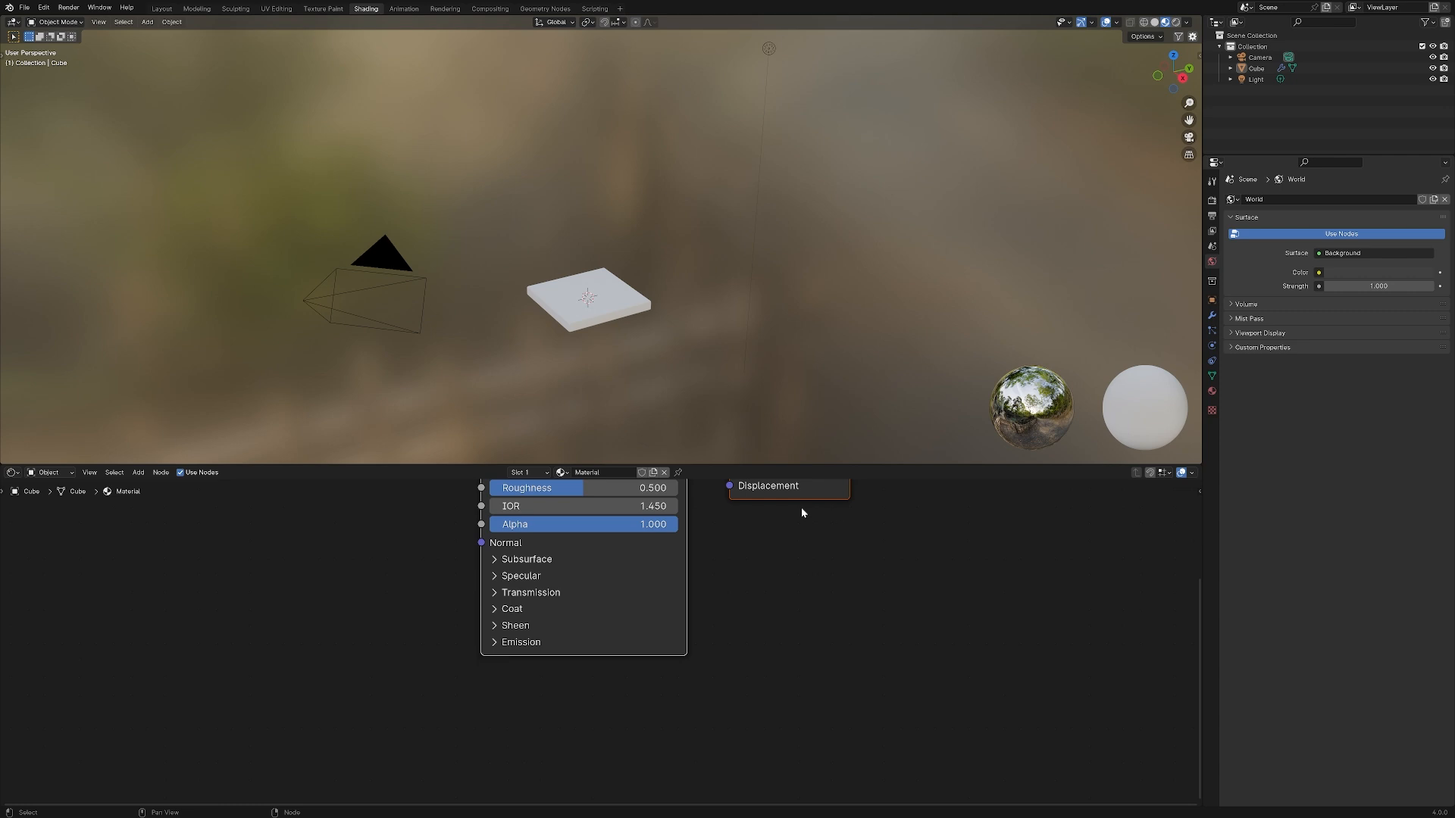
# Select all nodes of the slab's material and frame them in the shader editor
pyautogui.moveTo(837, 523); pyautogui.dragTo(734, 634, button='middle')
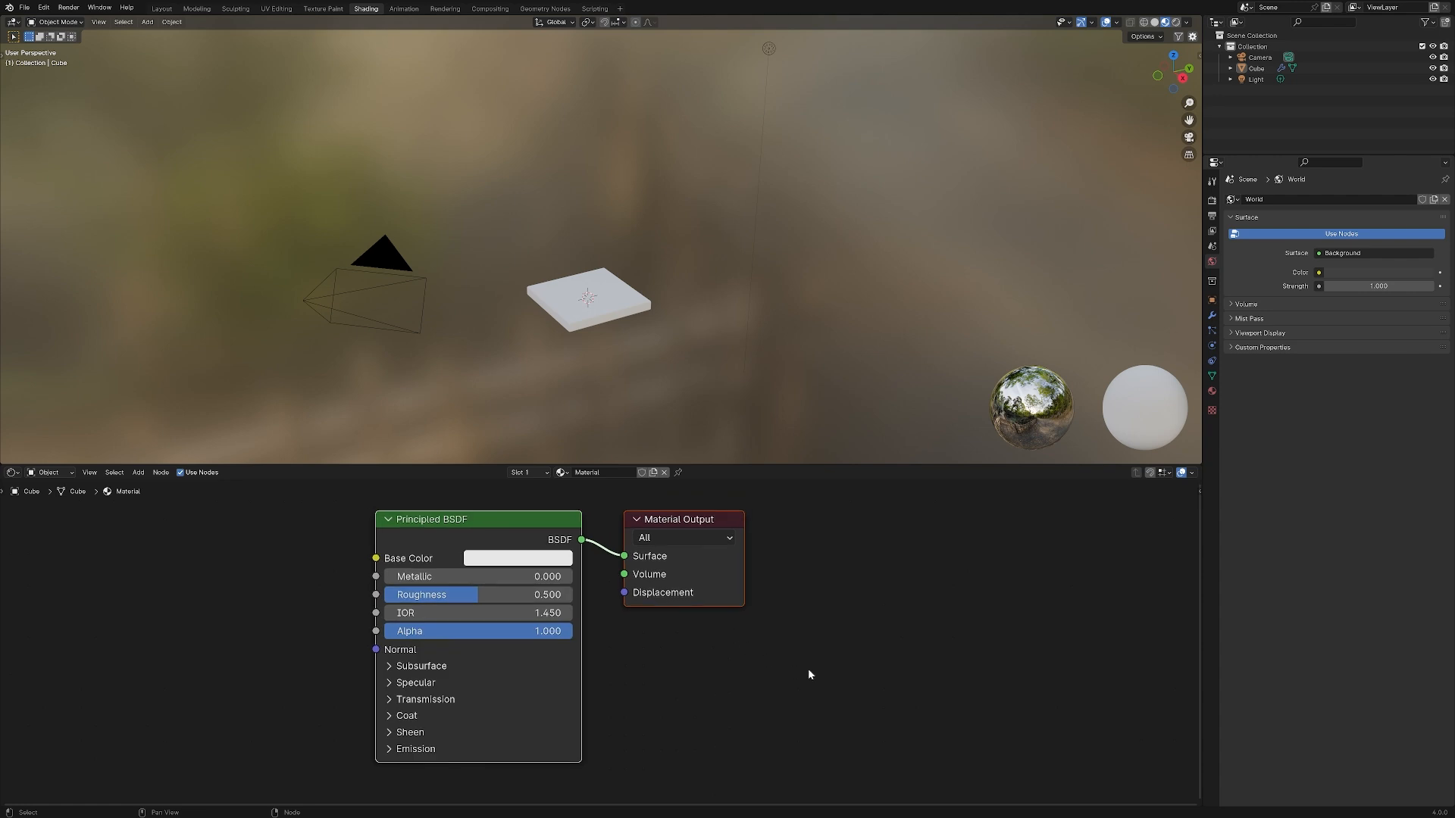
pyautogui.press('x')
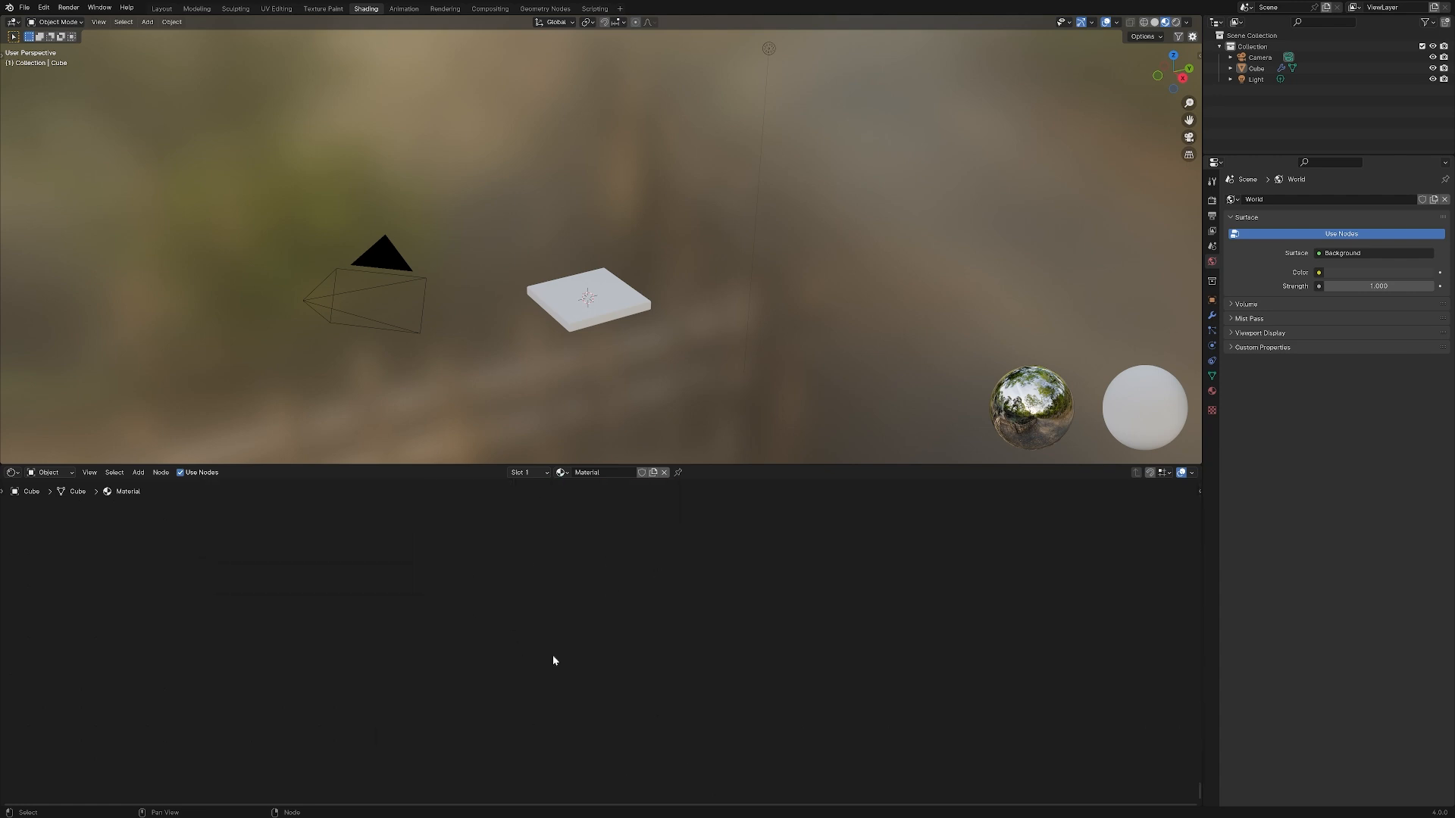
pyautogui.press('a')
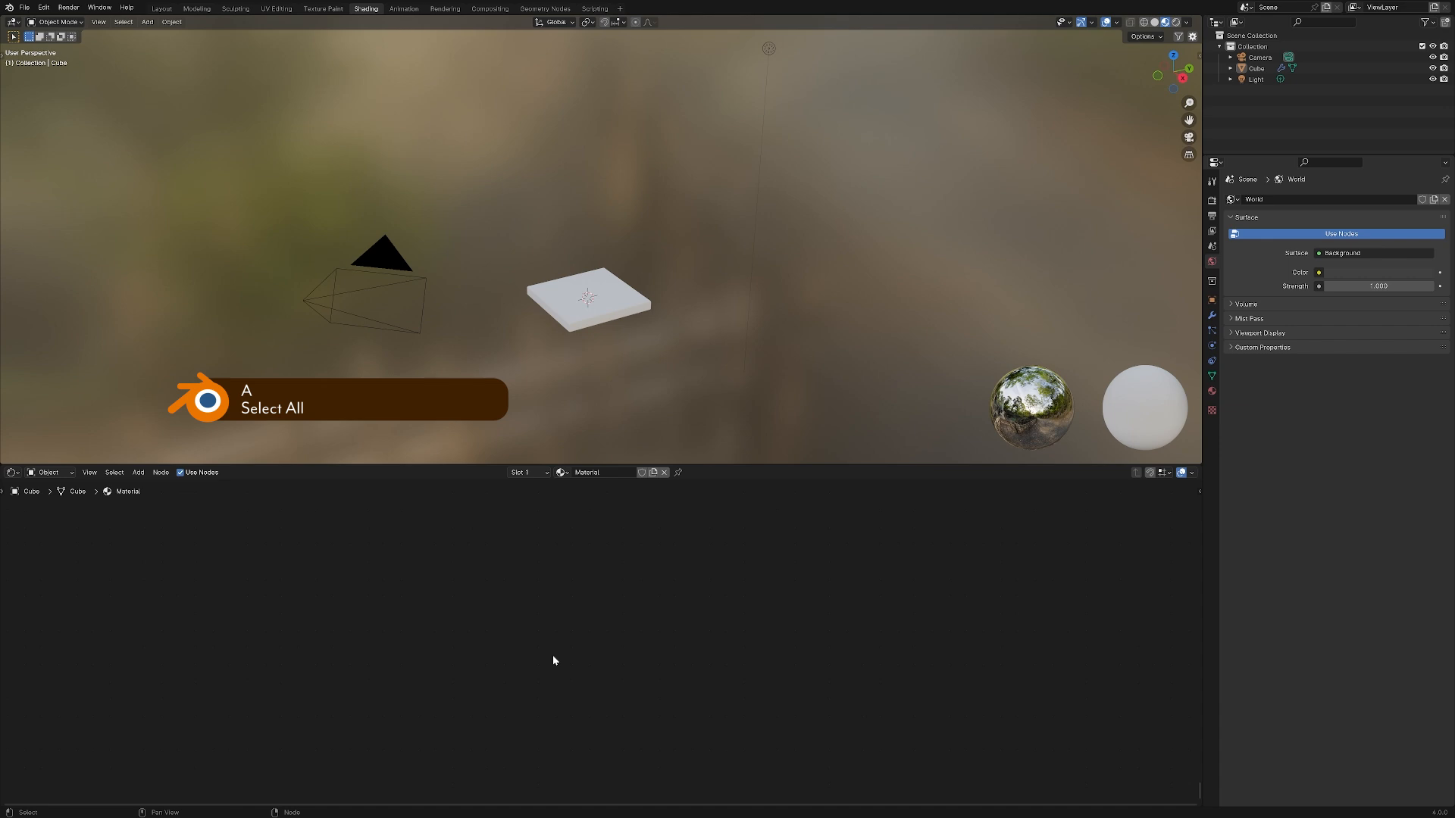
pyautogui.press('KP_Decimal')
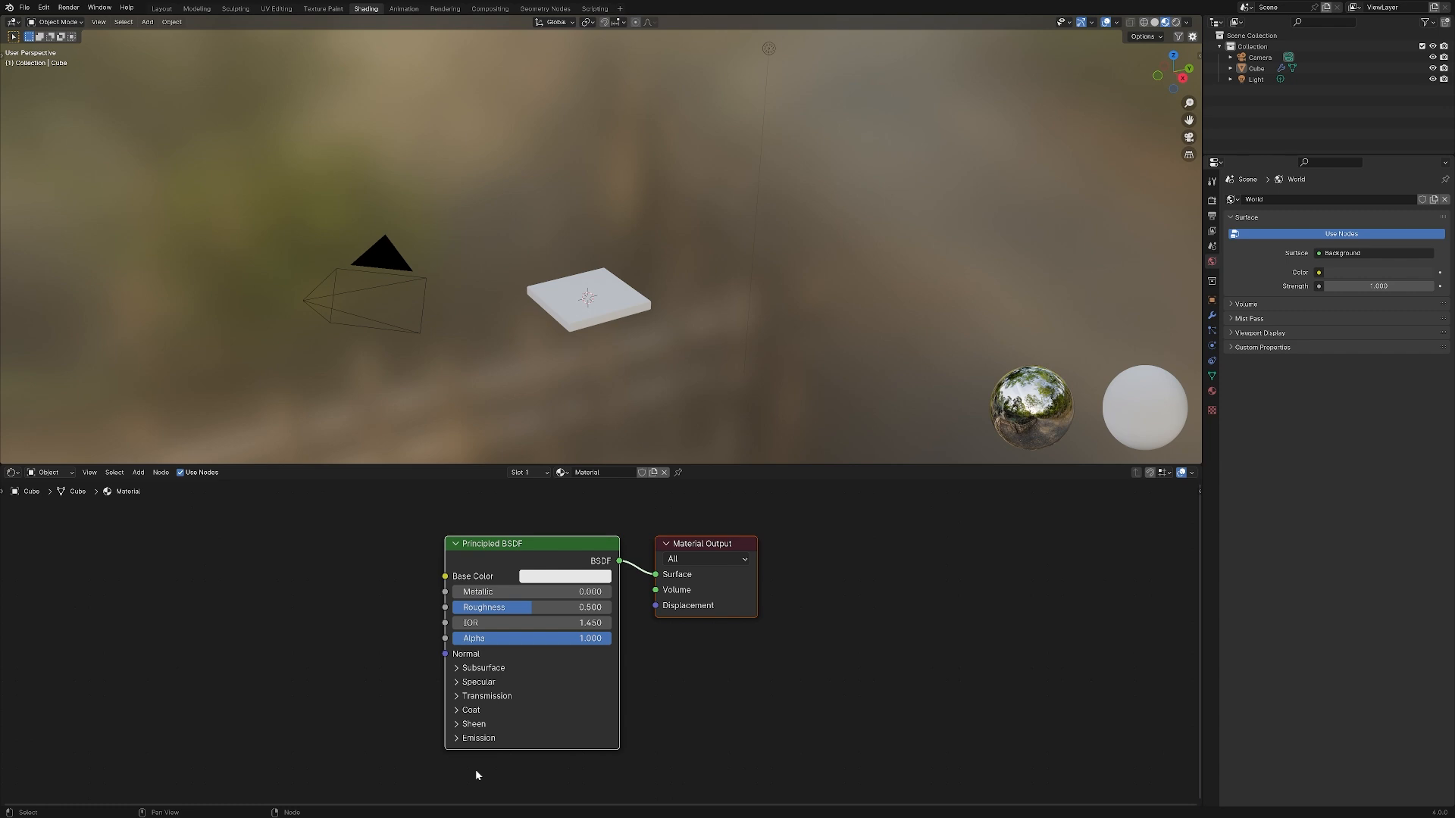
# Try the Grab, Rotate and Scale transforms on the selected shader nodes, cancelling each one
pyautogui.press('g')
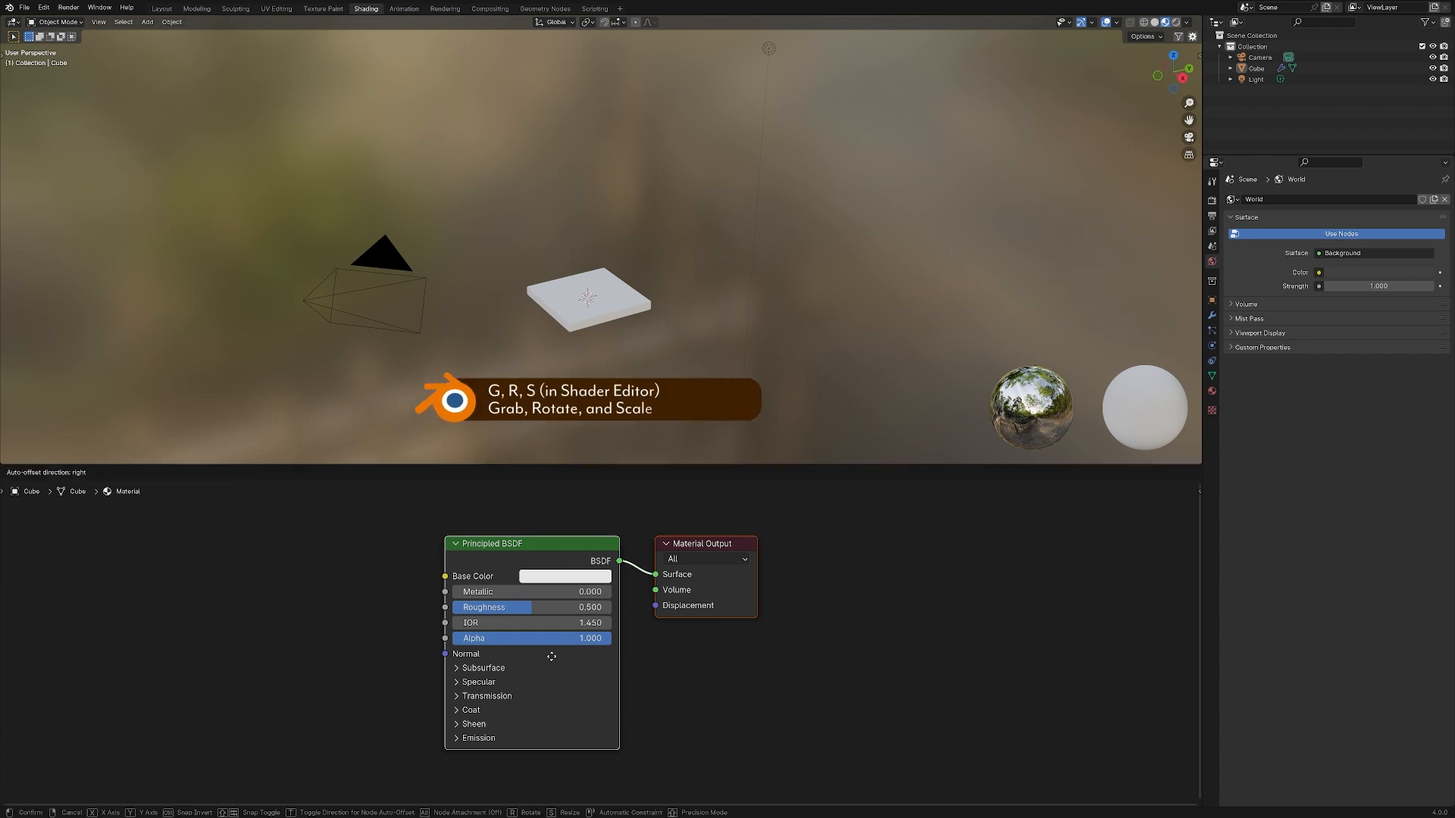
pyautogui.press('Escape')
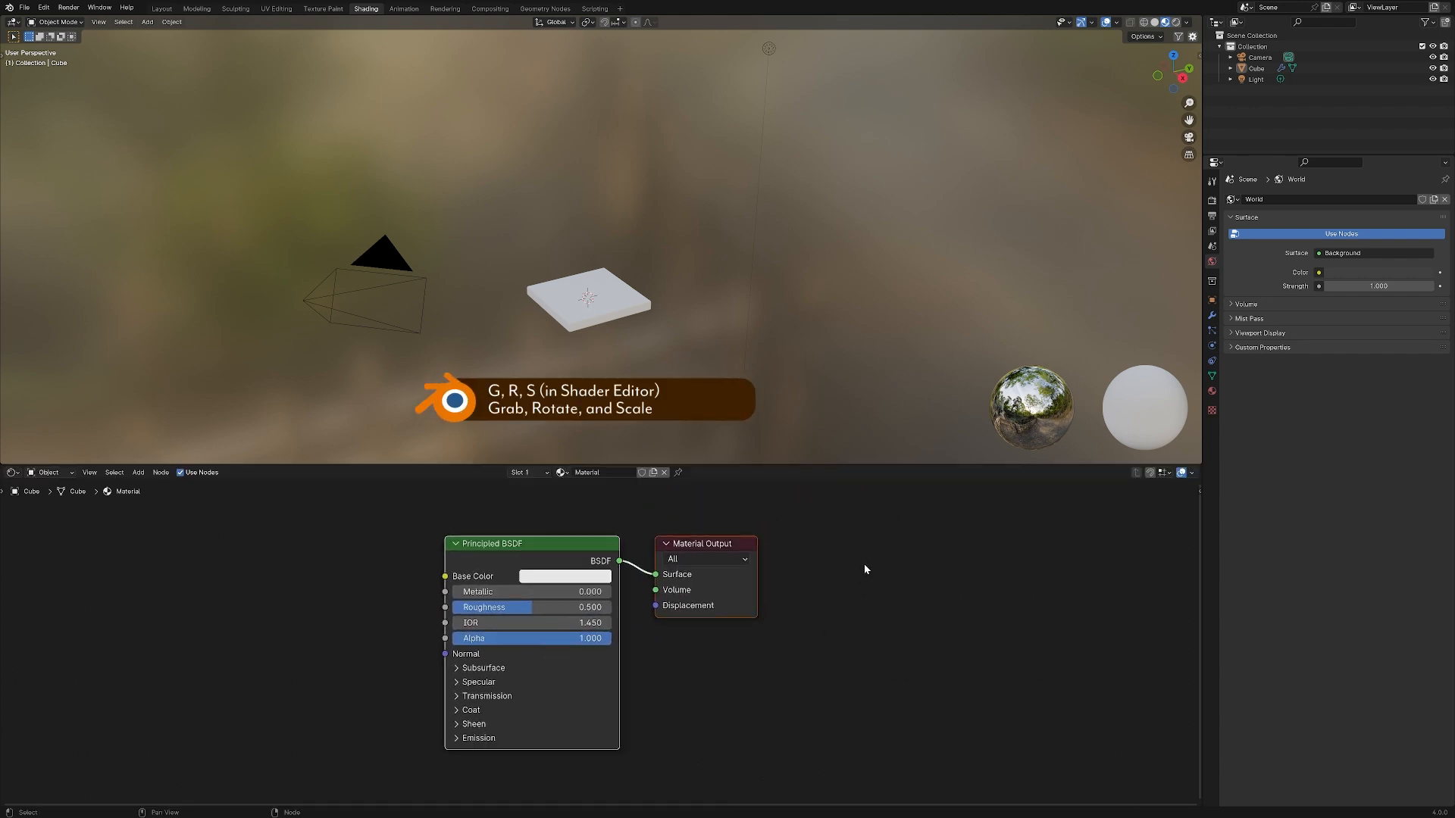
pyautogui.press('r')
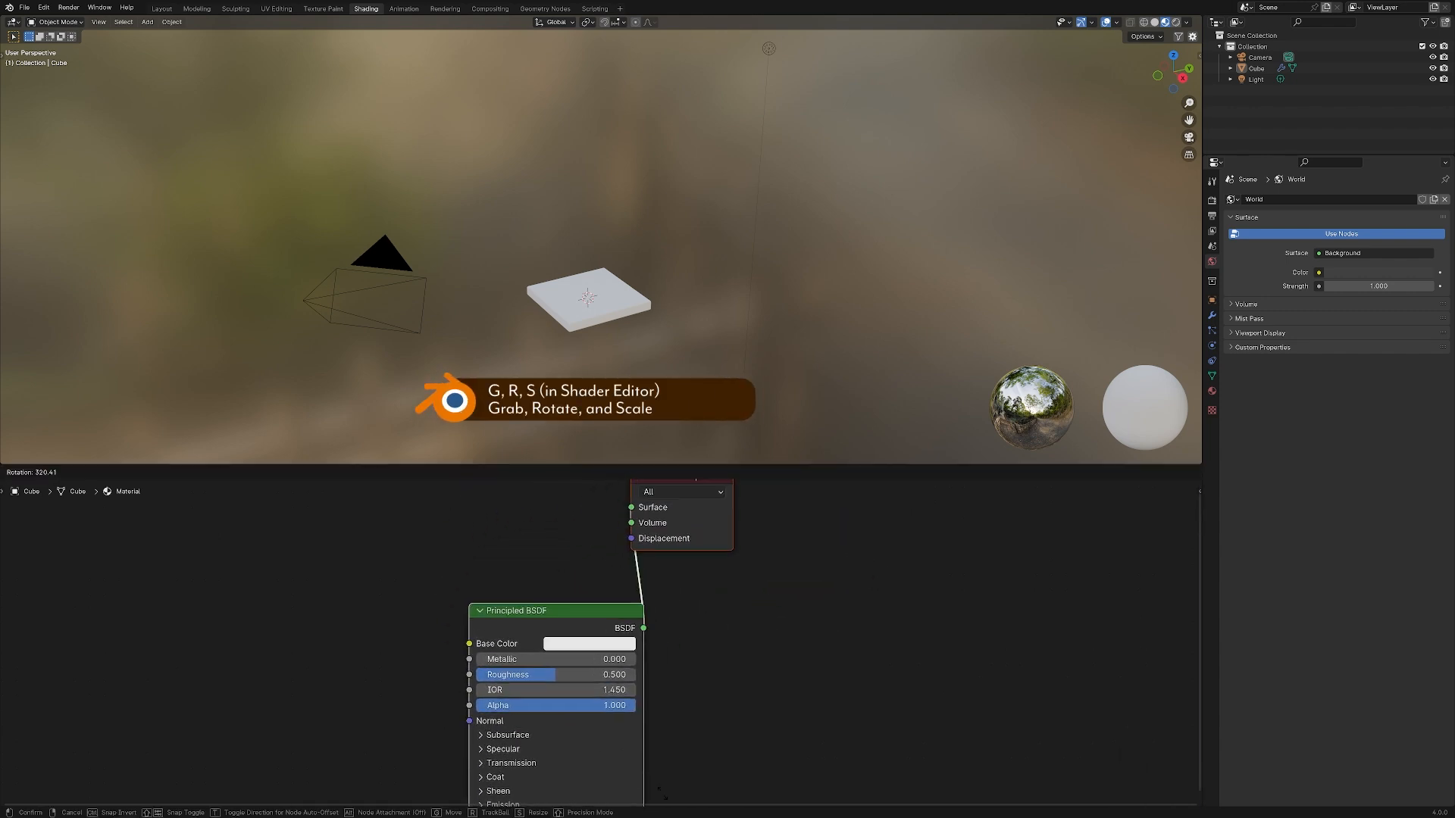
pyautogui.press('Escape')
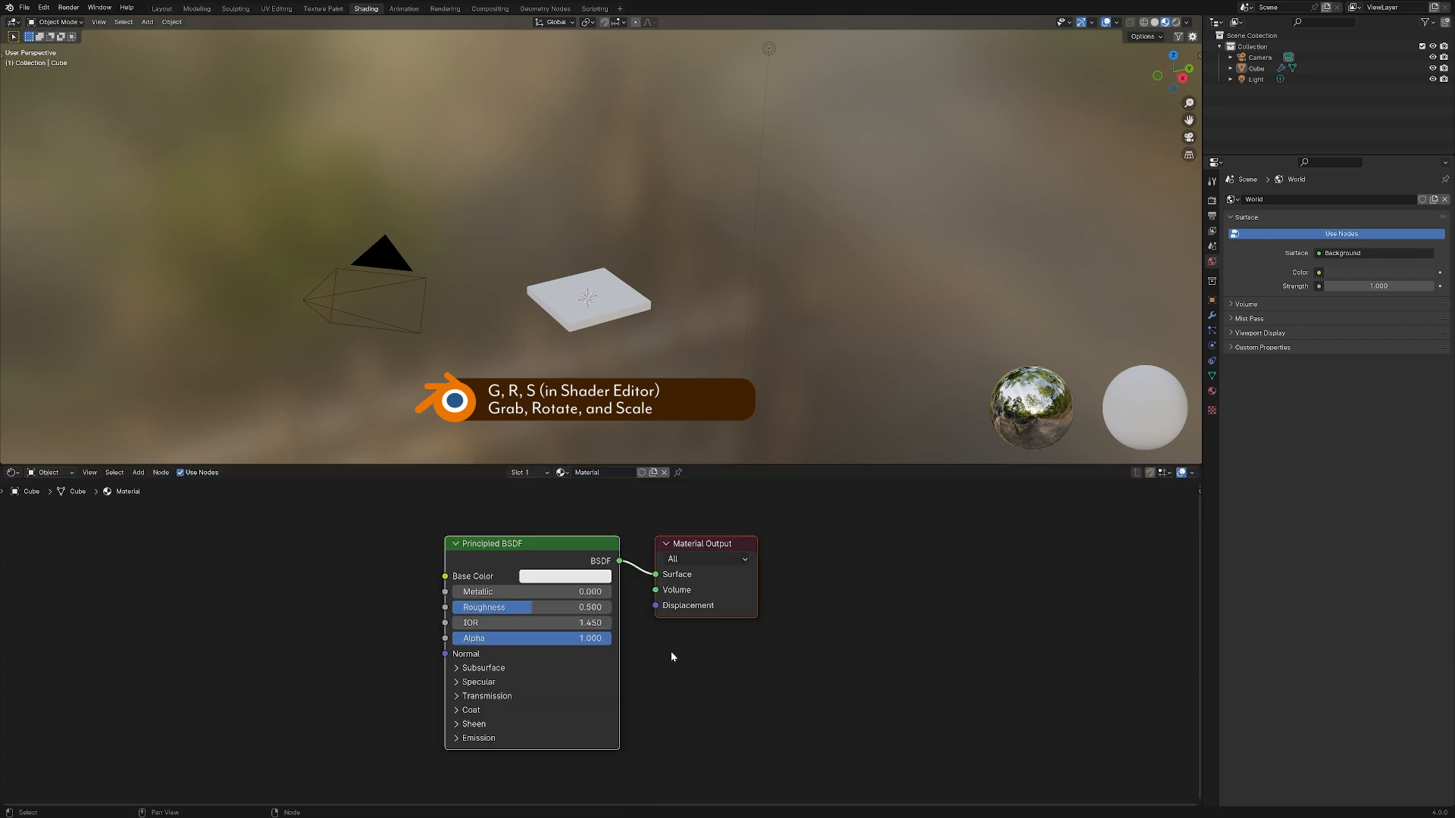
pyautogui.press('s')
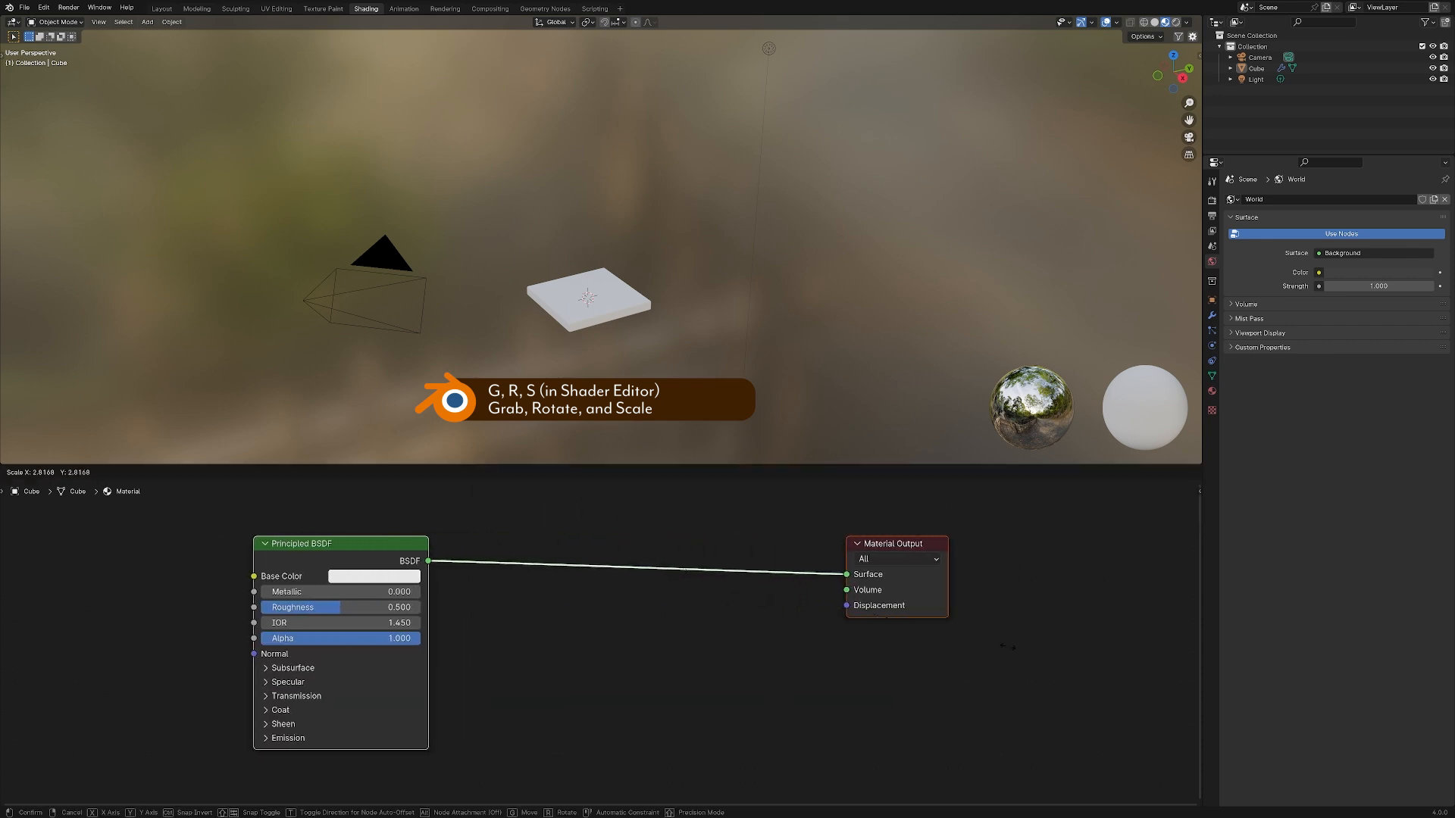
pyautogui.press('Escape')
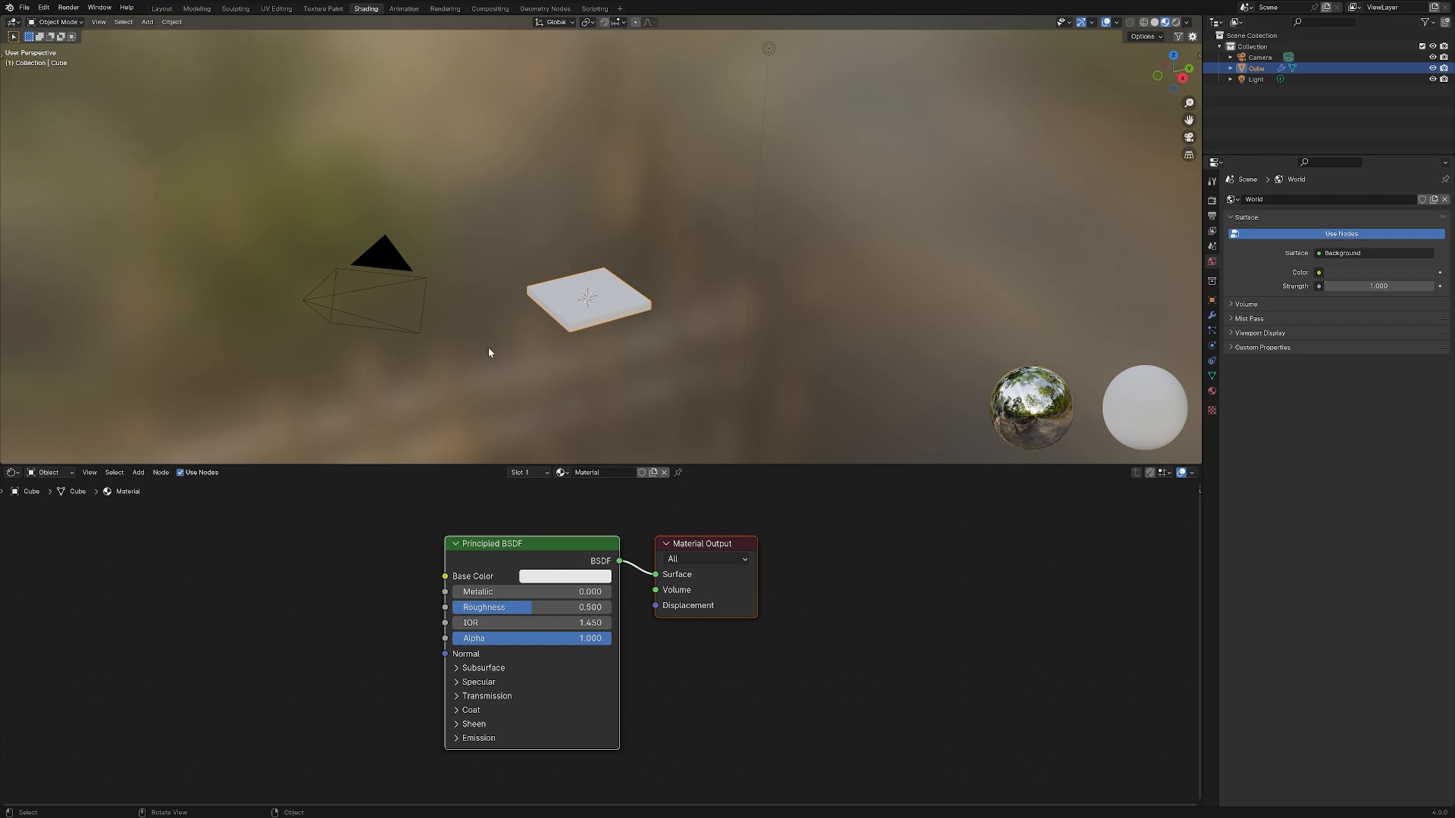
# Switch the 3D viewport to Solid shading and back to Material Preview
pyautogui.click(1154, 22)
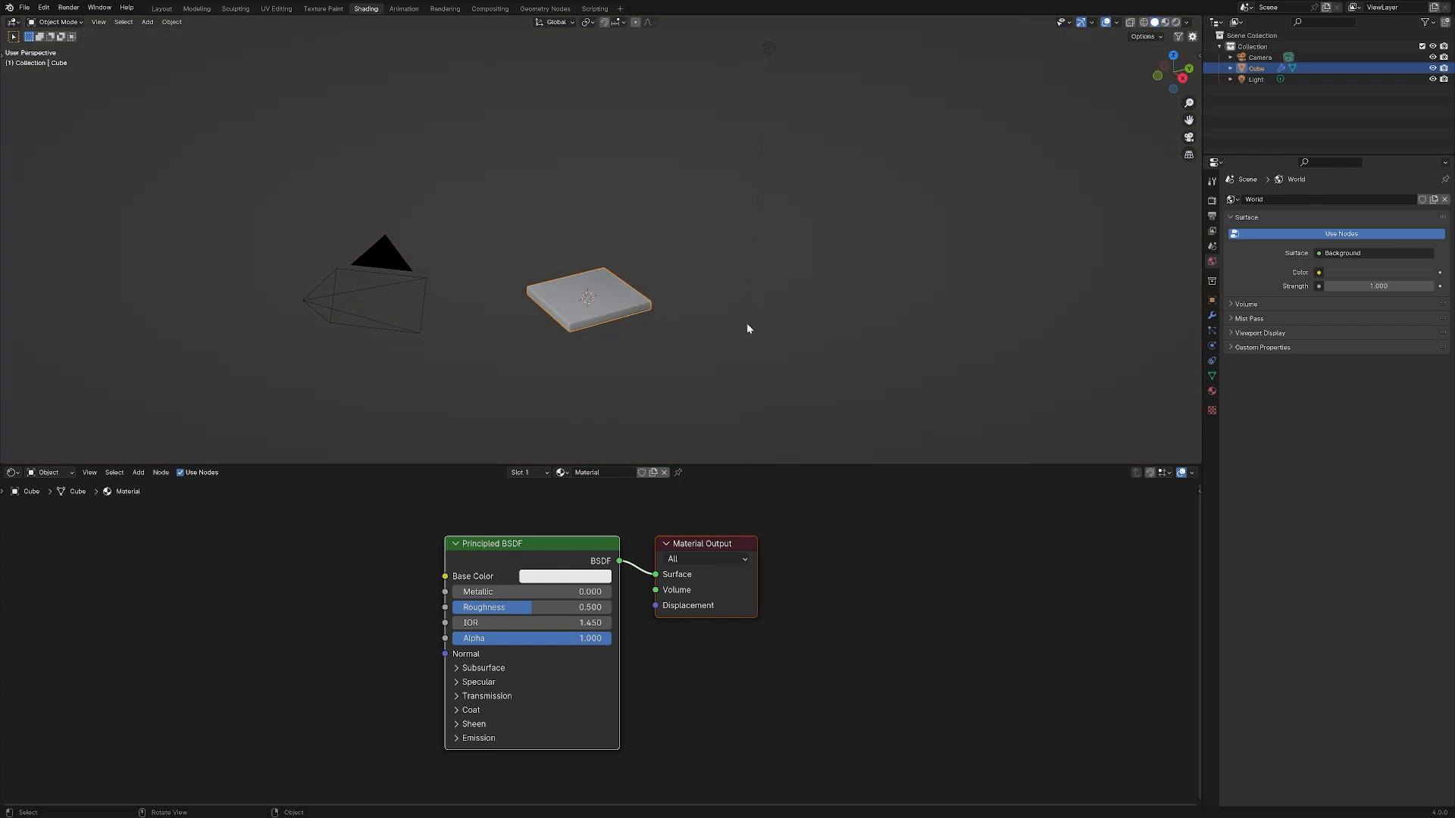
pyautogui.click(1131, 23)
pyautogui.click(1131, 23)
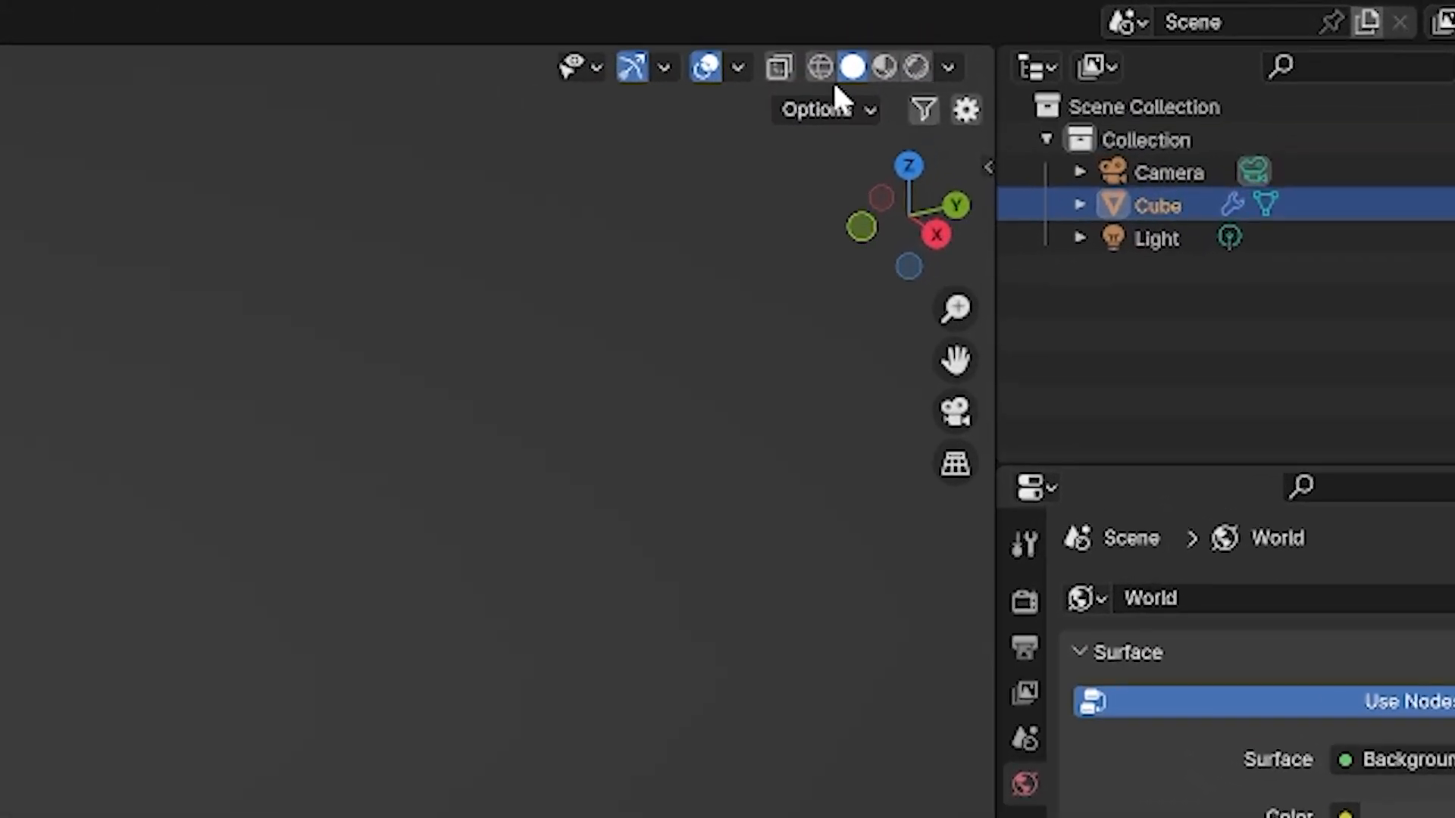
pyautogui.click(885, 67)
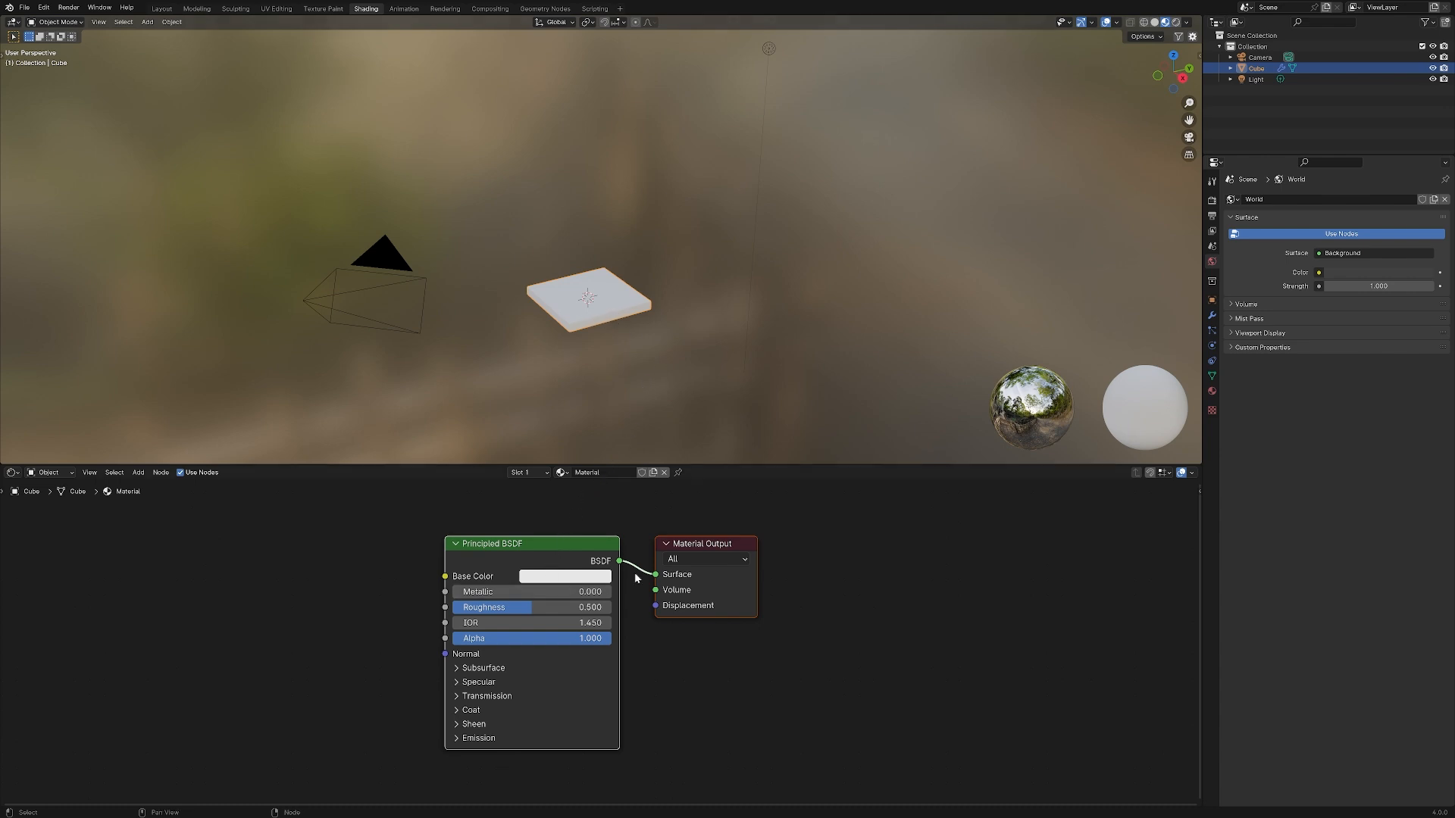
# Set the Principled BSDF base color to magenta with hue 0.838, saturation 1.000 and value 0.800
pyautogui.click(554, 578)
pyautogui.moveTo(599, 424); pyautogui.dragTo(646, 447)
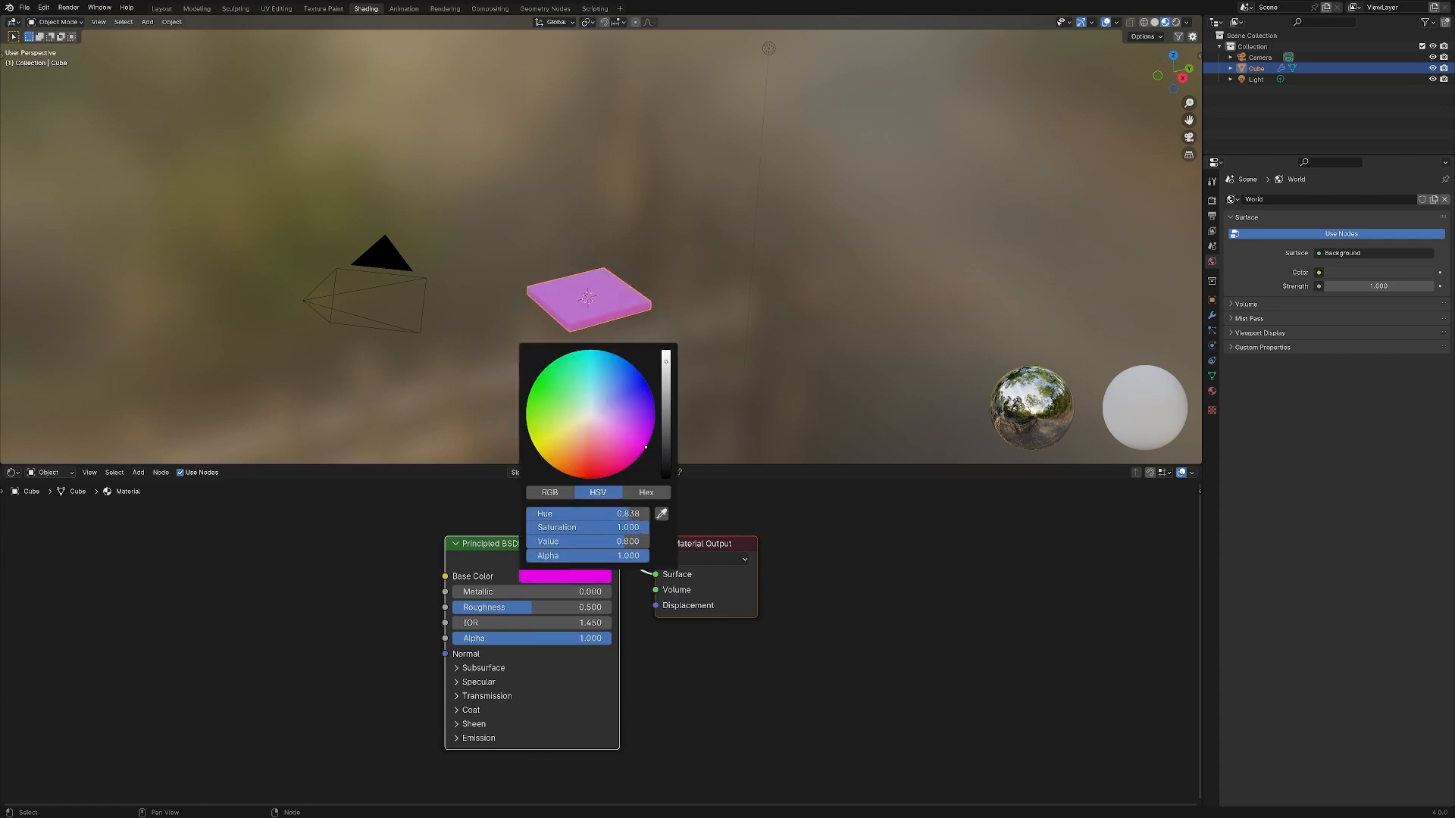
pyautogui.click(565, 386)
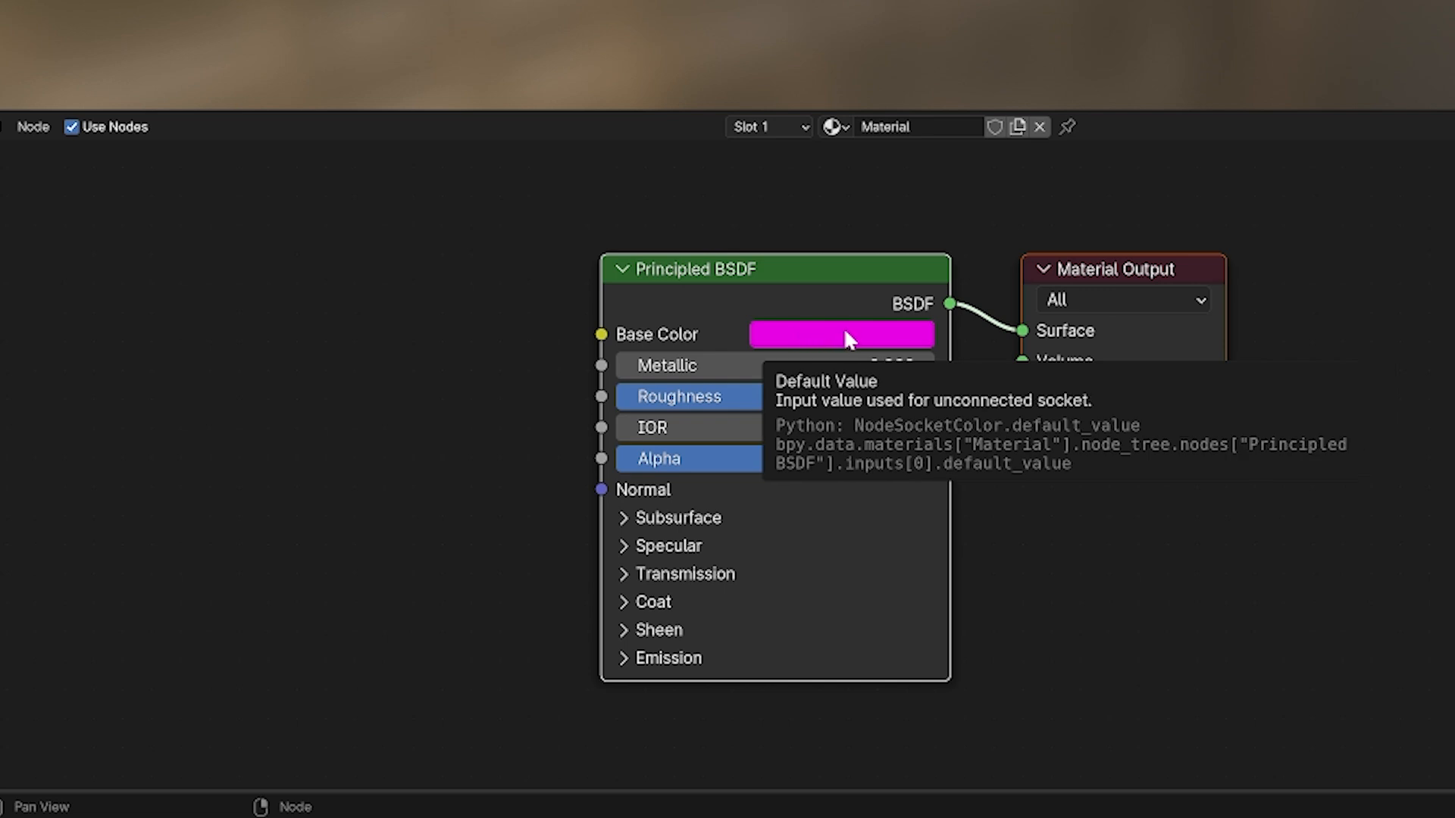
# Deselect the shader nodes, then select the Principled BSDF node and the Material Output node in turn
pyautogui.click(1286, 523)
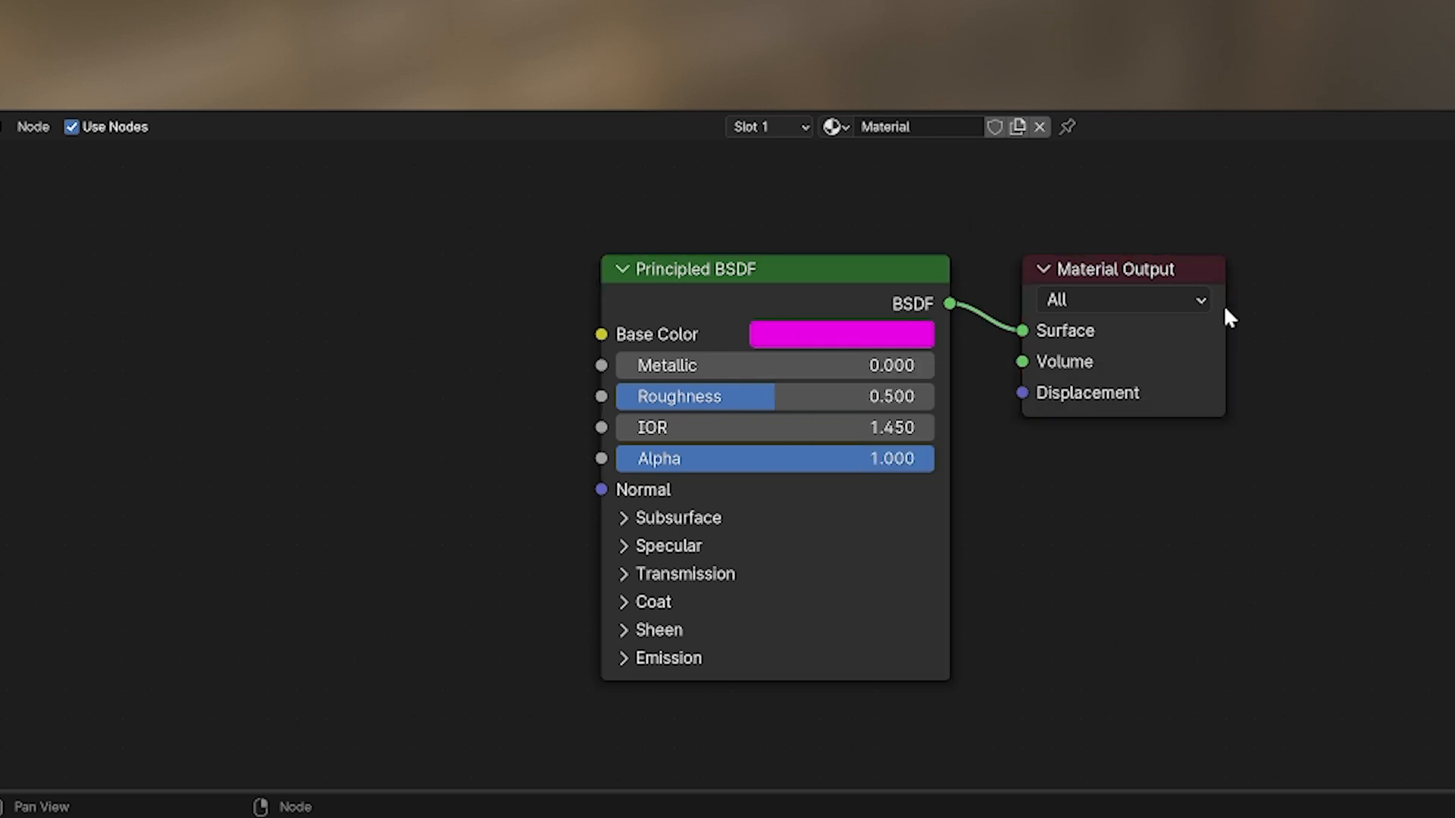
pyautogui.click(787, 299)
pyautogui.click(1153, 273)
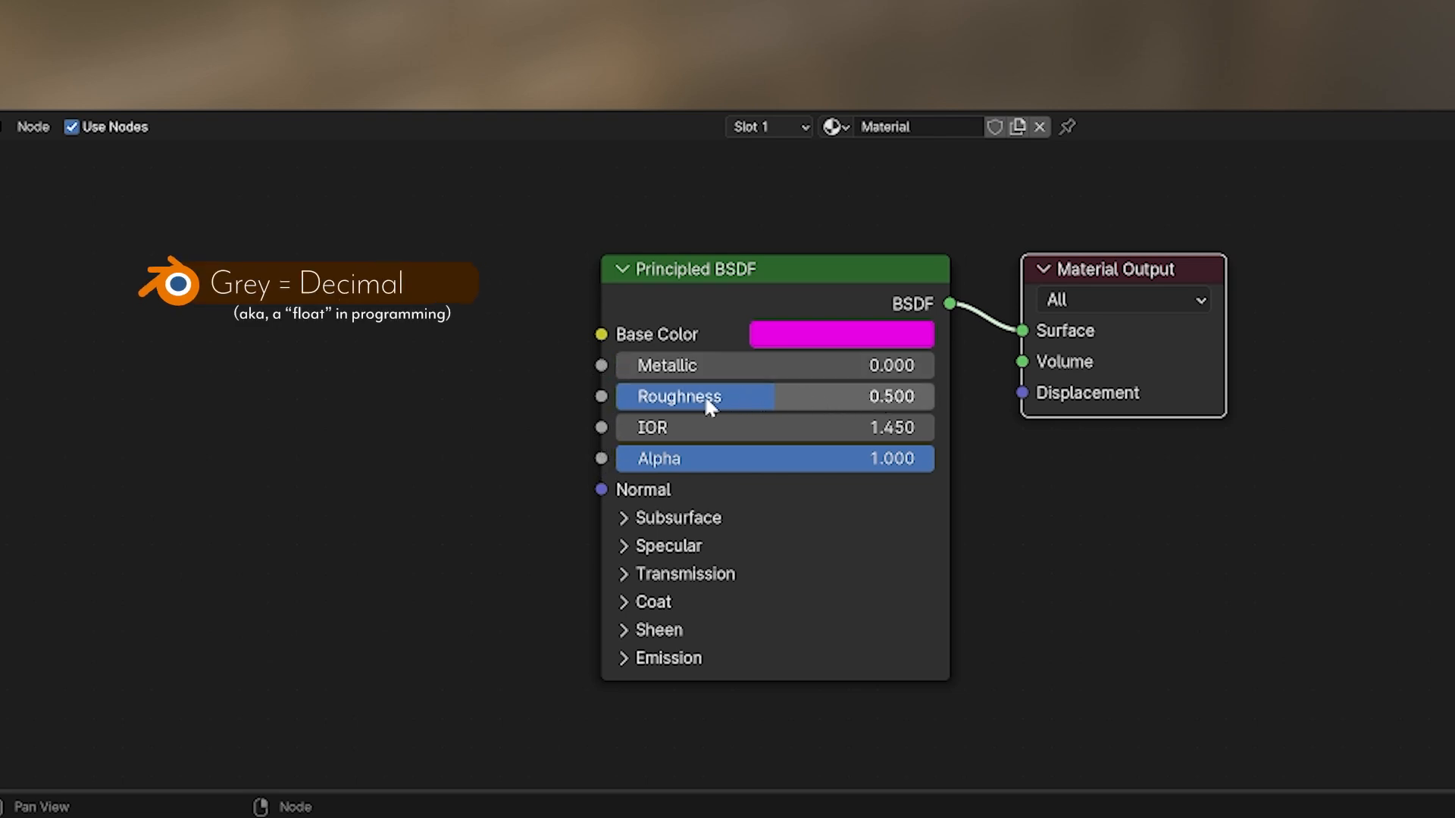
# Try a lower Roughness value on the Principled BSDF node, and expand and collapse its Subsurface settings
pyautogui.moveTo(706, 400); pyautogui.dragTo(702, 399)
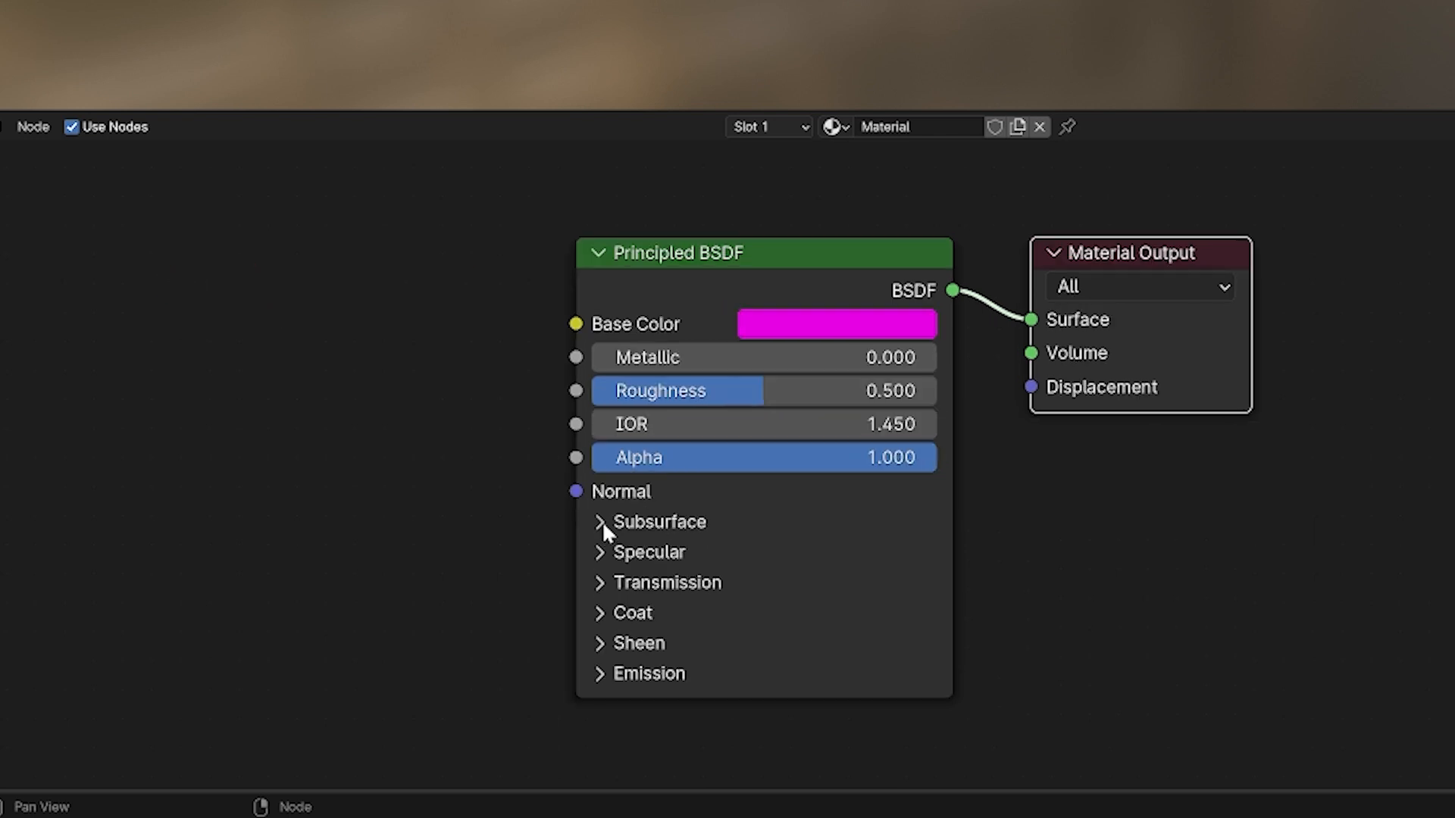
pyautogui.click(602, 523)
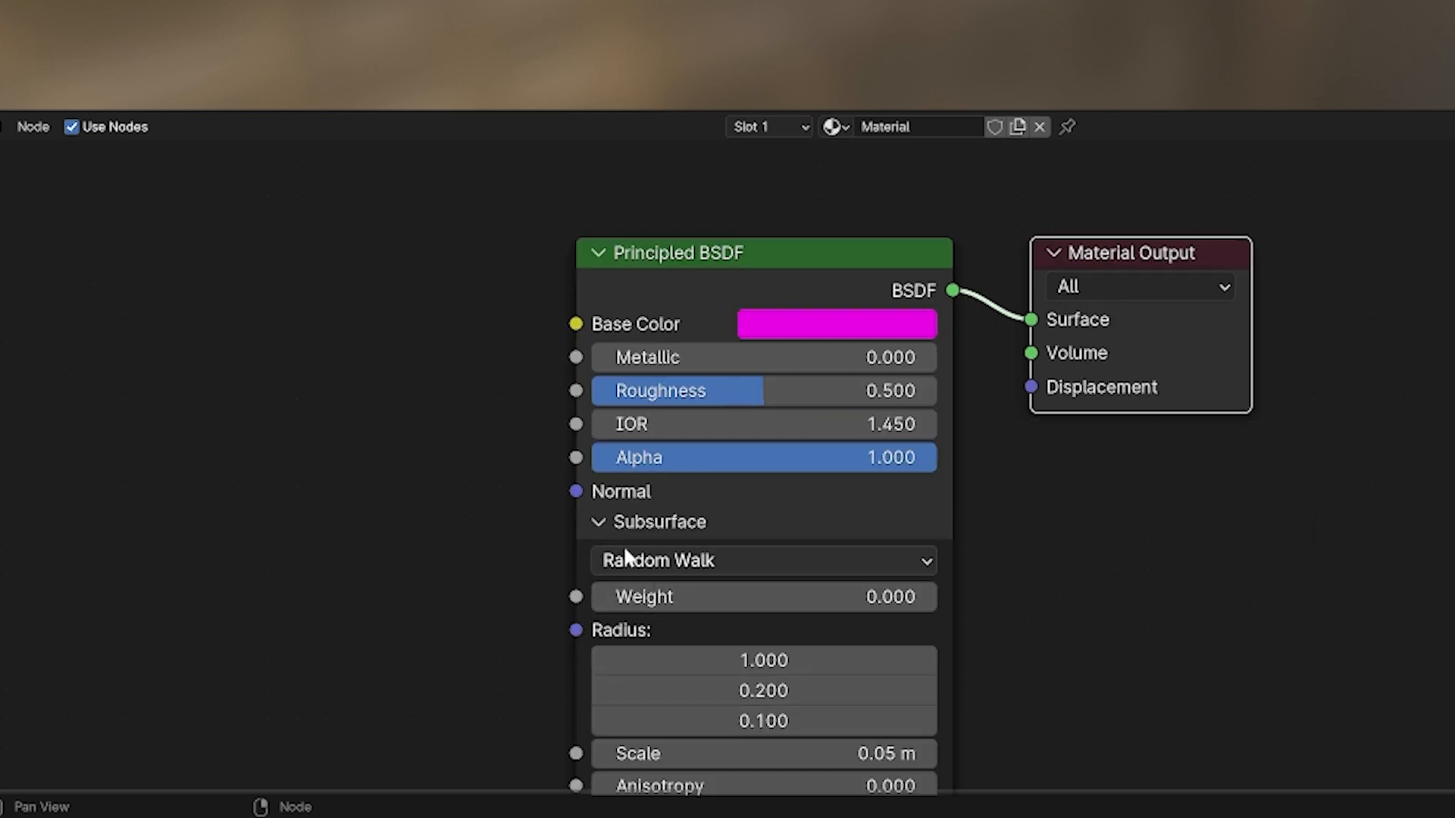
pyautogui.click(637, 522)
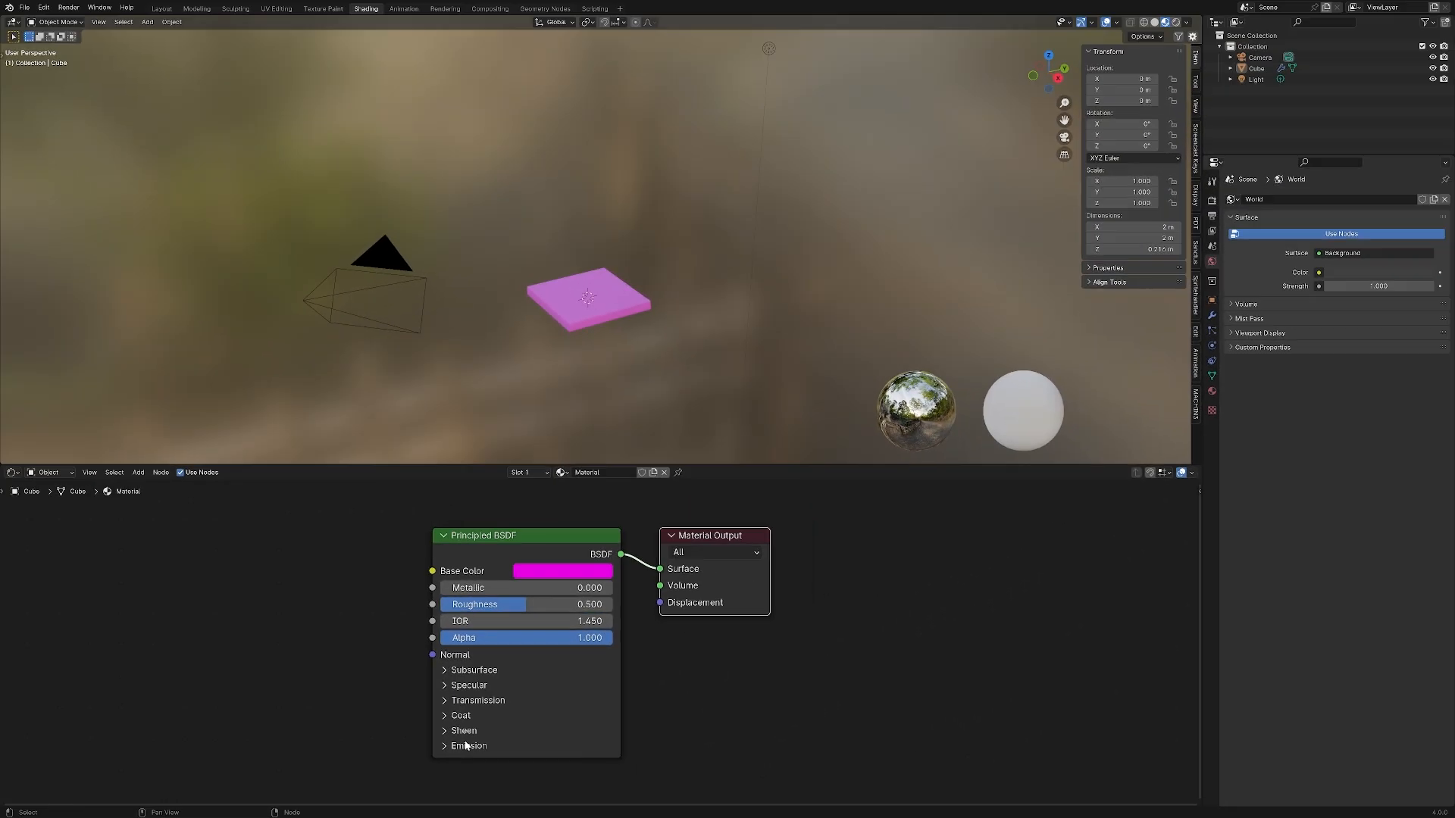
# Give the Principled BSDF a yellow base color, with Metallic set to 1.000 and Roughness to 0.240
pyautogui.press('KP_Decimal')
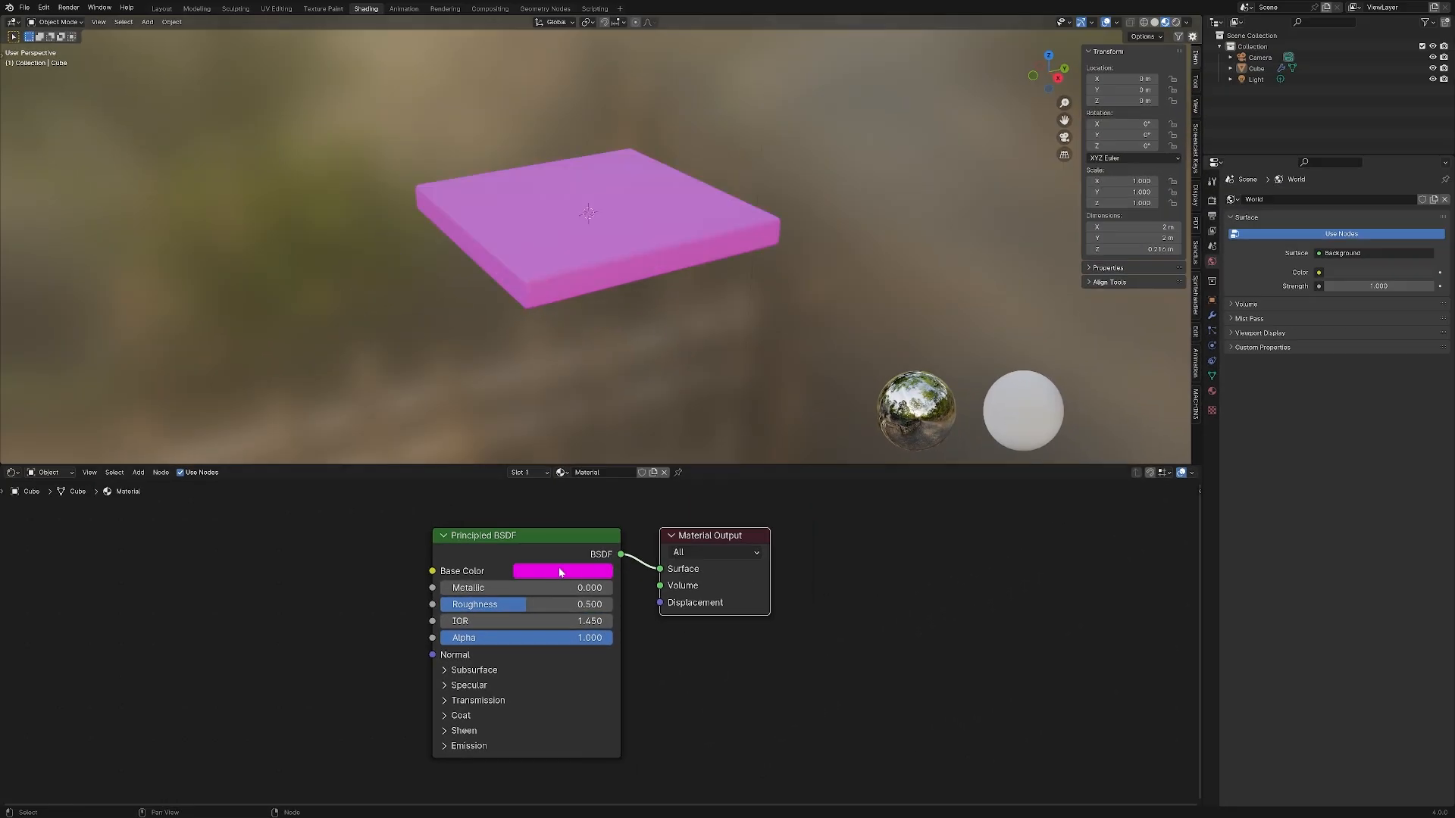
pyautogui.click(558, 573)
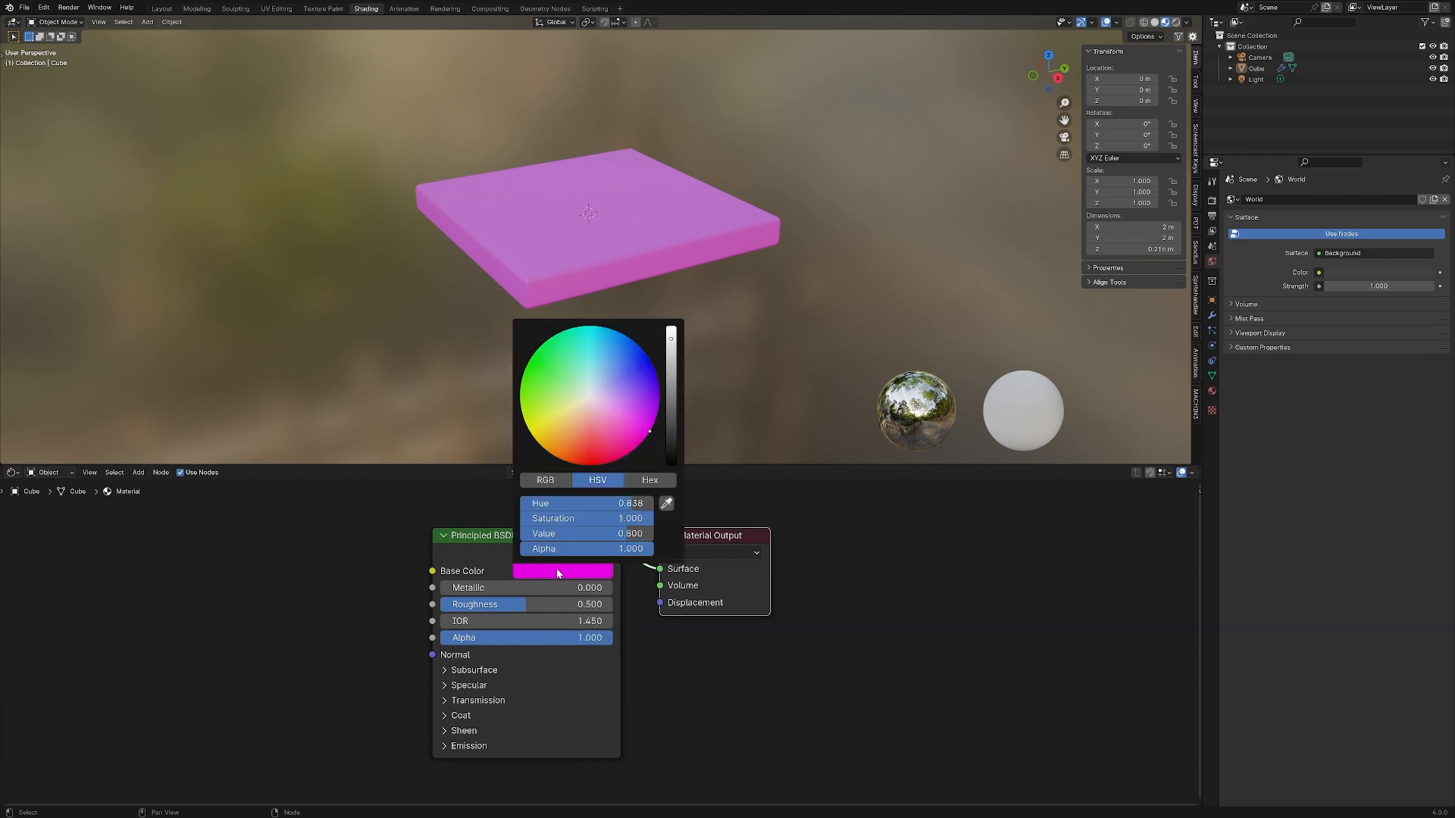
pyautogui.moveTo(563, 438); pyautogui.dragTo(549, 424)
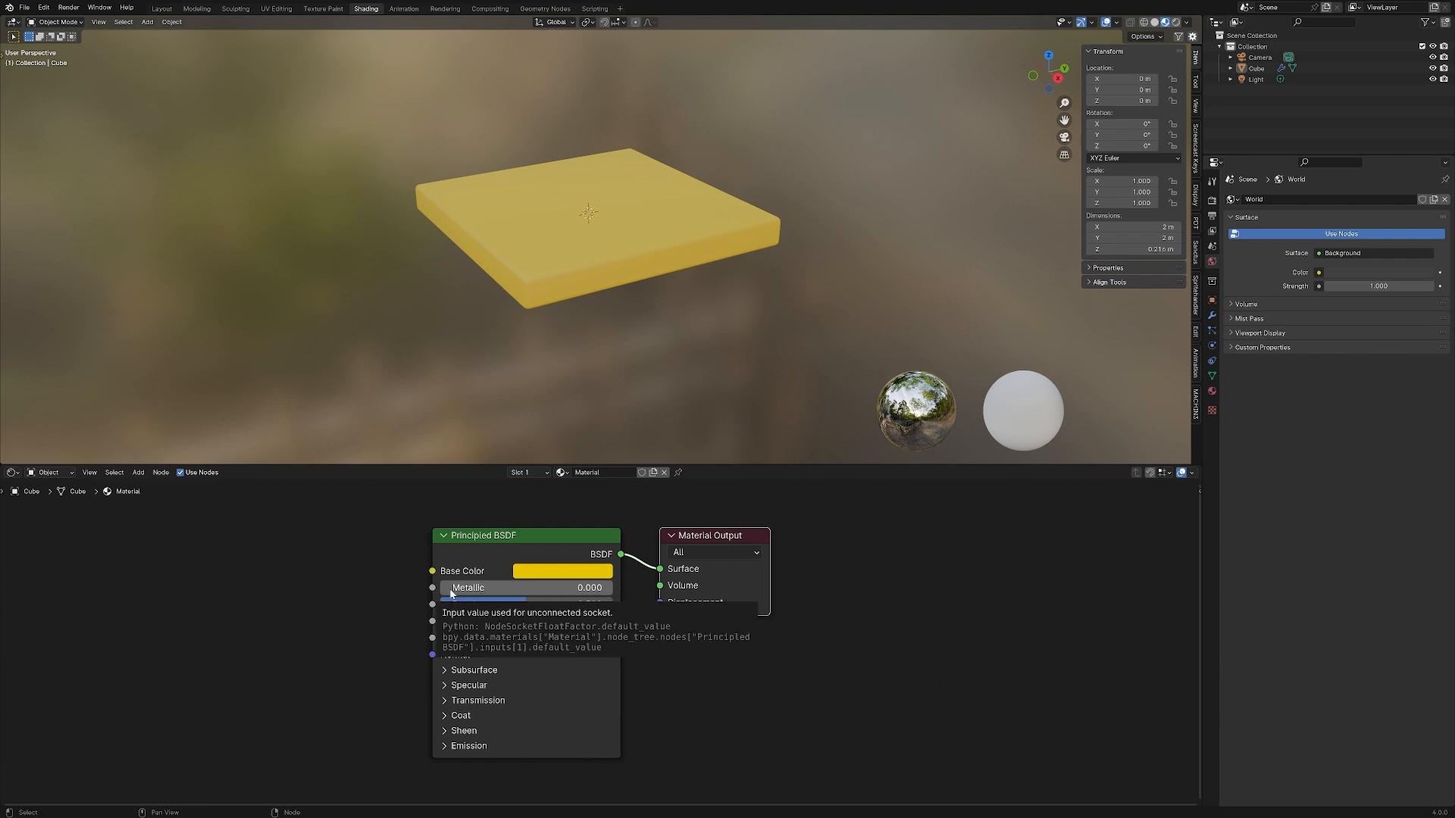
pyautogui.moveTo(450, 588); pyautogui.dragTo(614, 588)
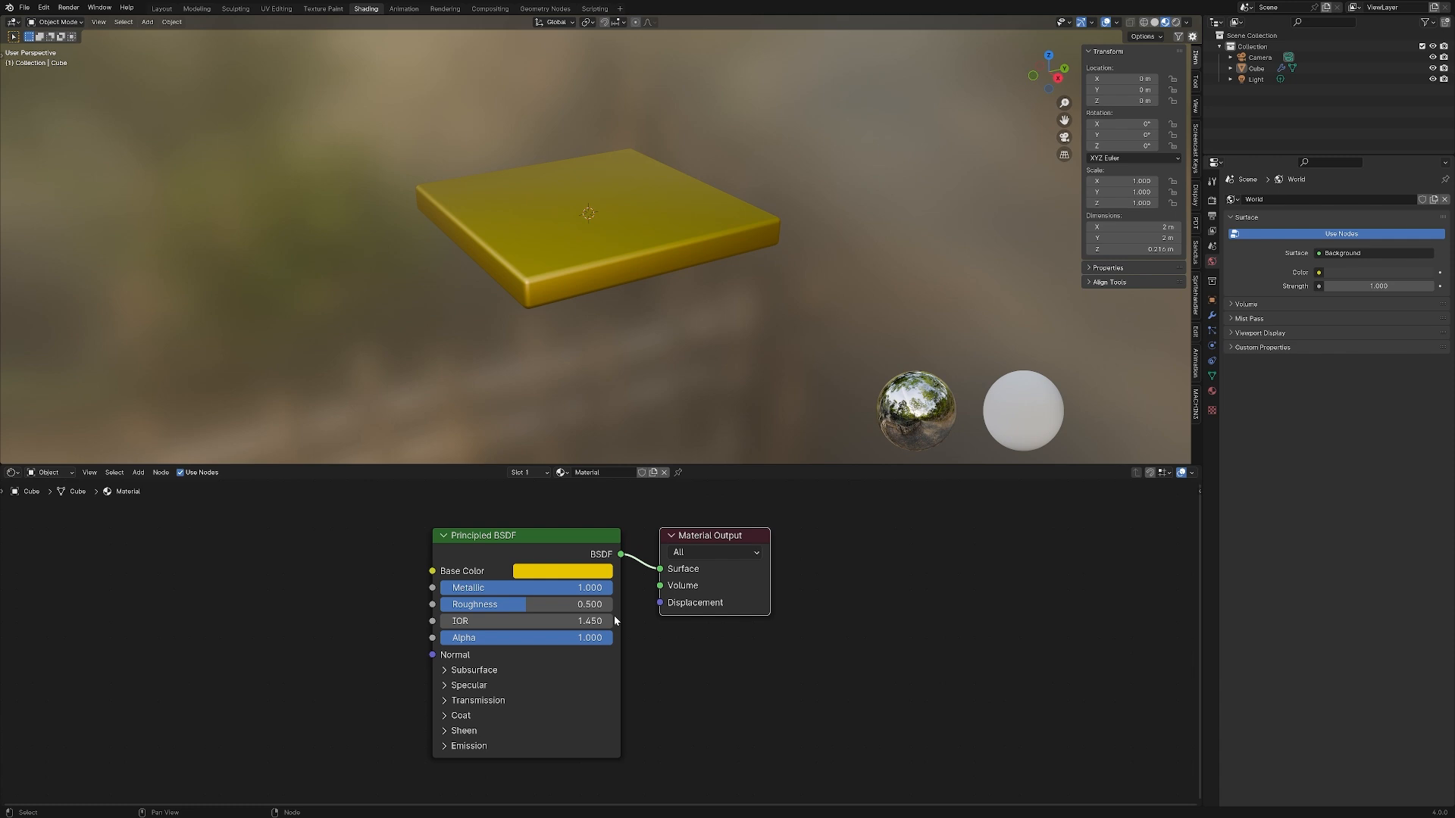
pyautogui.moveTo(520, 605); pyautogui.dragTo(477, 605)
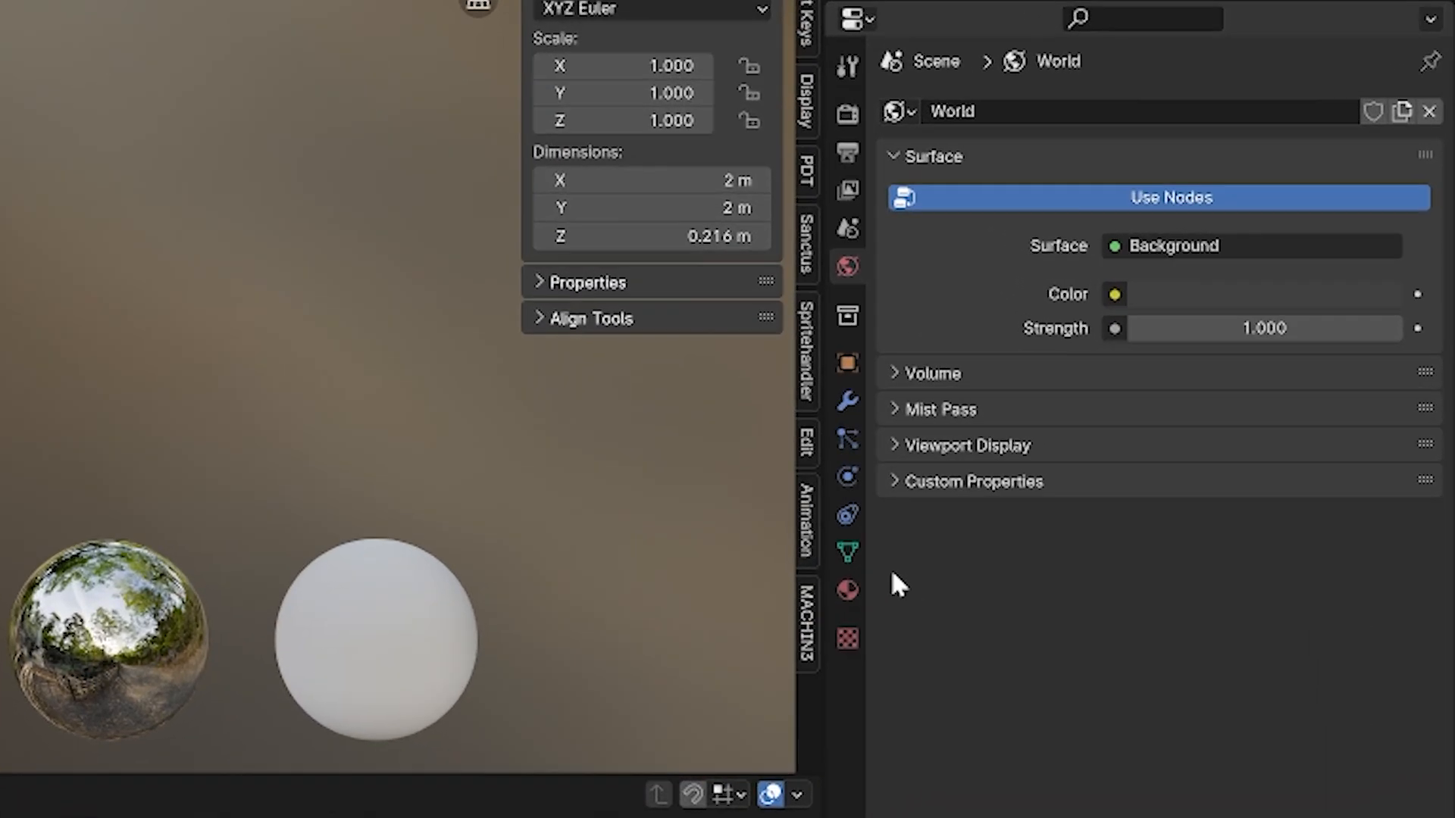
# Show the cube's material properties, add a second material slot and remove it again
pyautogui.click(850, 584)
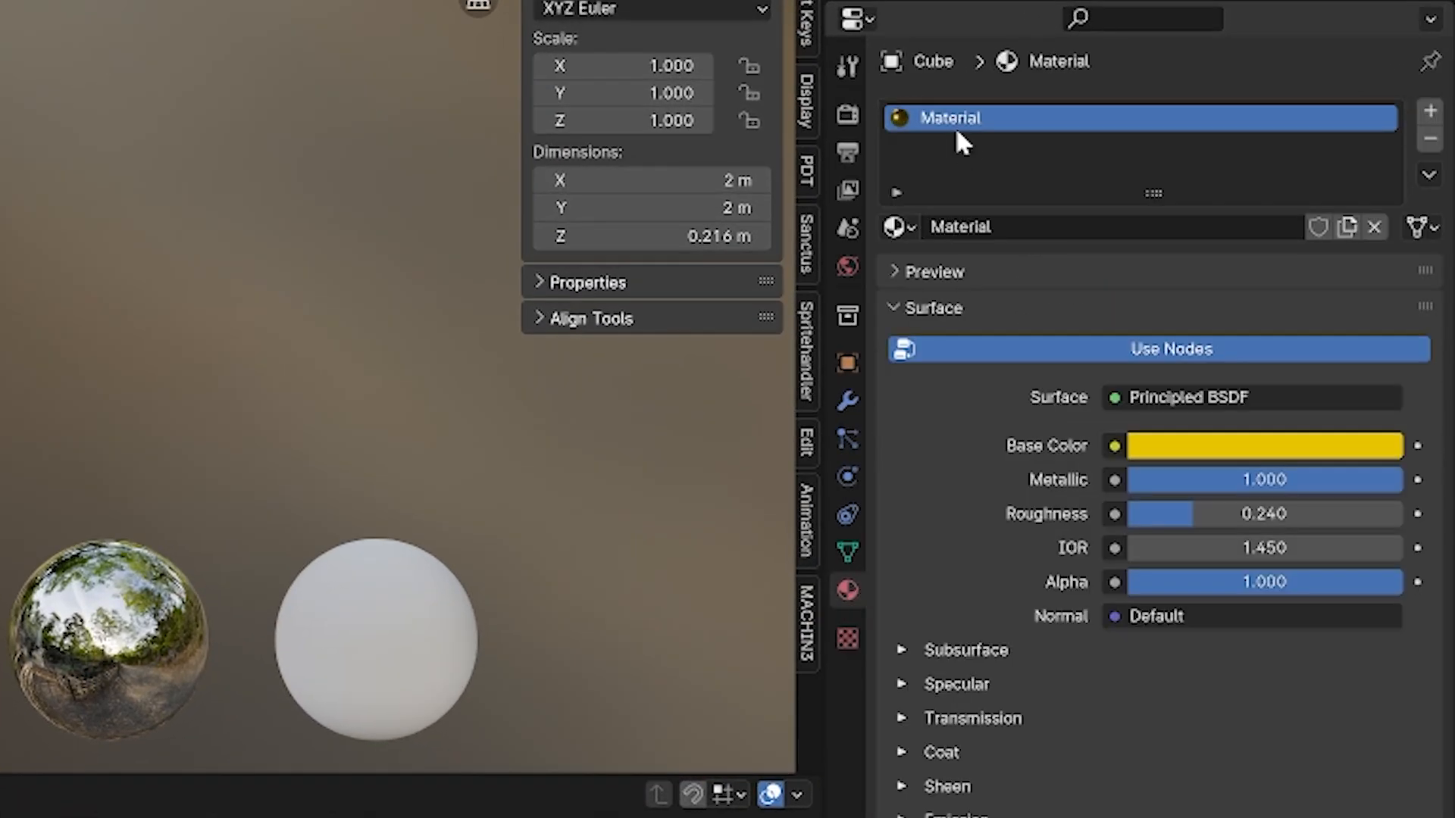
pyautogui.click(1427, 112)
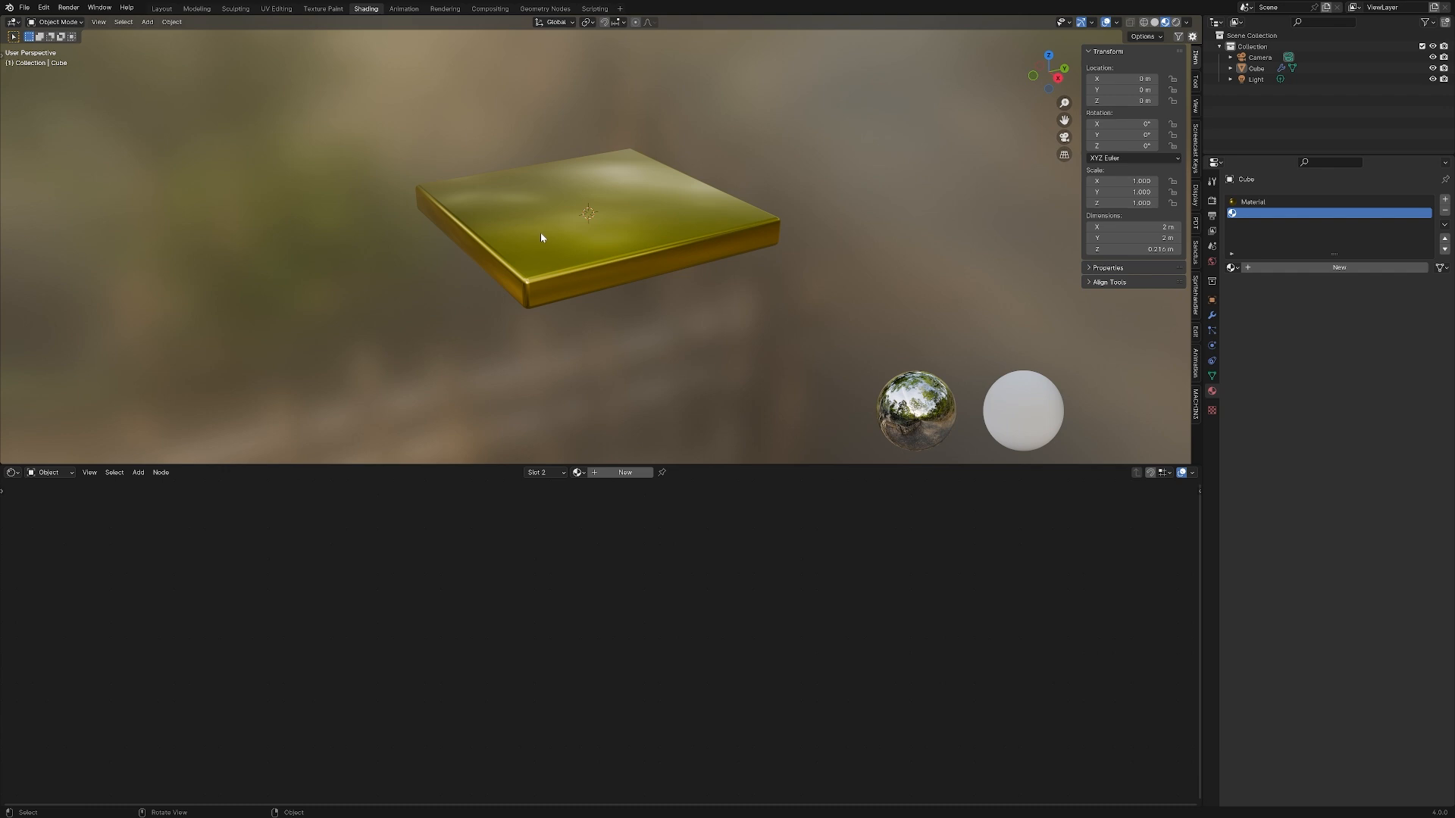
pyautogui.click(1445, 211)
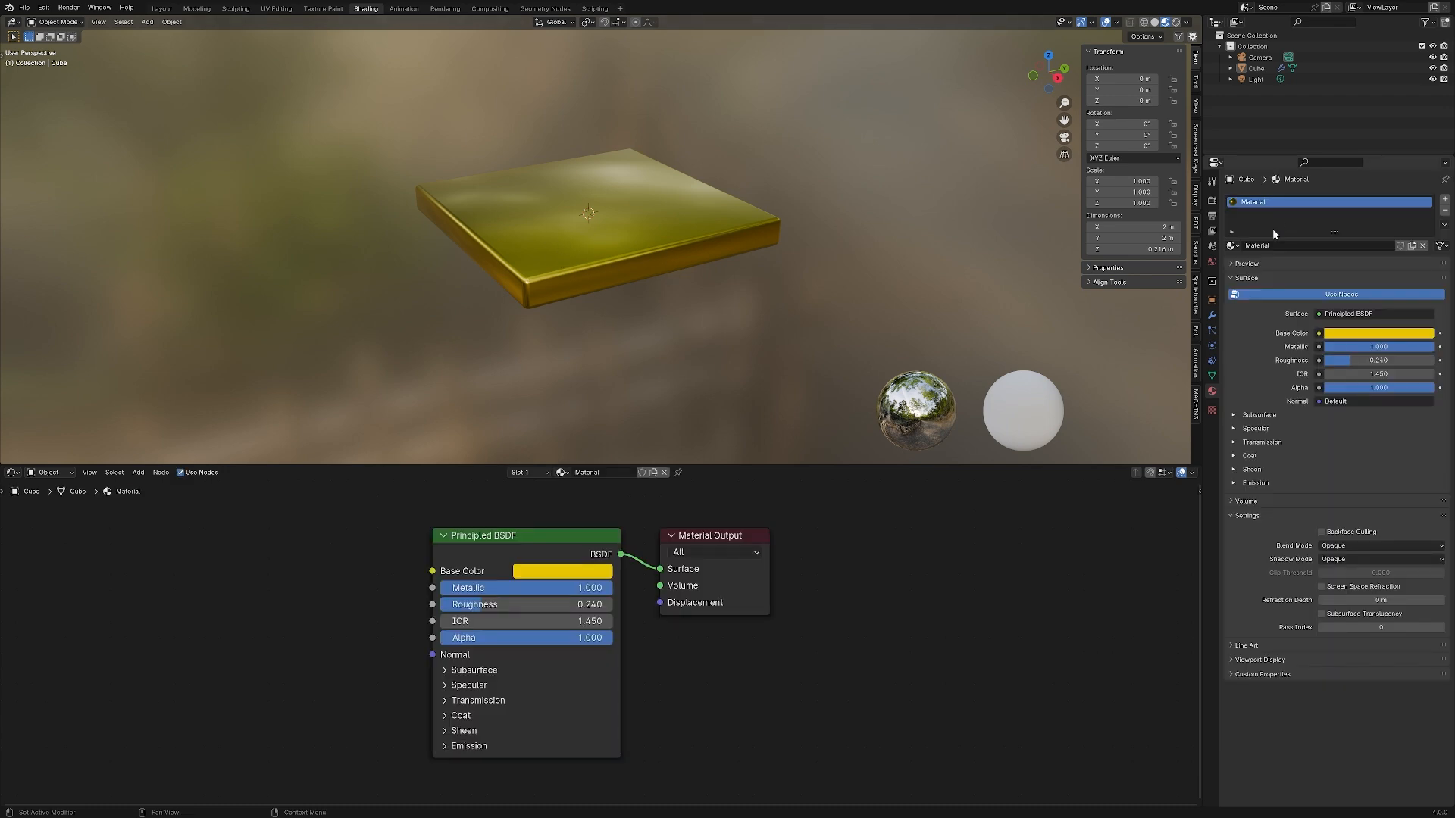
# Rename the cube's material as brass
pyautogui.click(1280, 242)
pyautogui.write('brass')
pyautogui.press('Return')
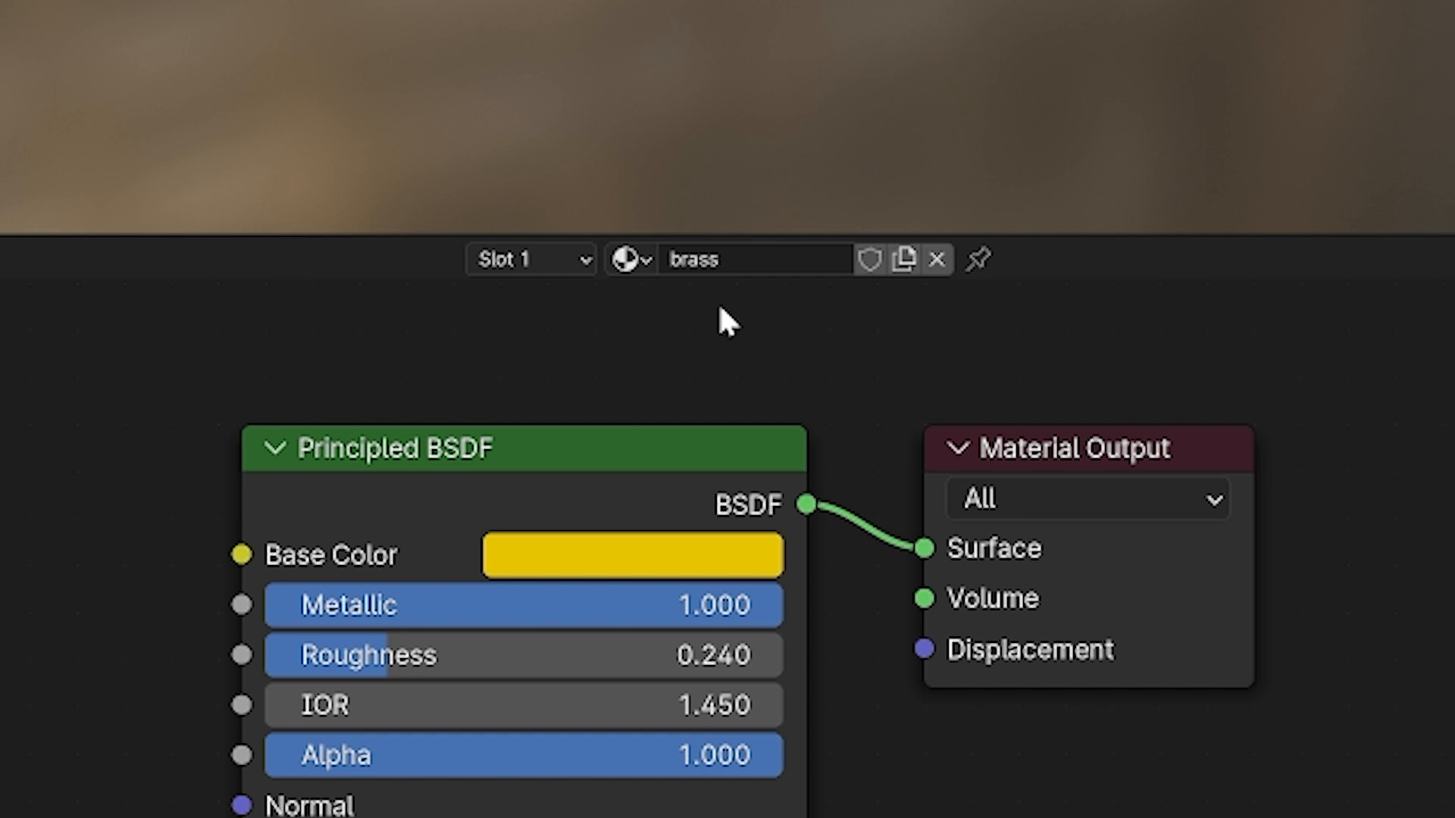
# Look through the cube's material slots and the list of available materials in the shader editor, keeping brass assigned
pyautogui.click(578, 264)
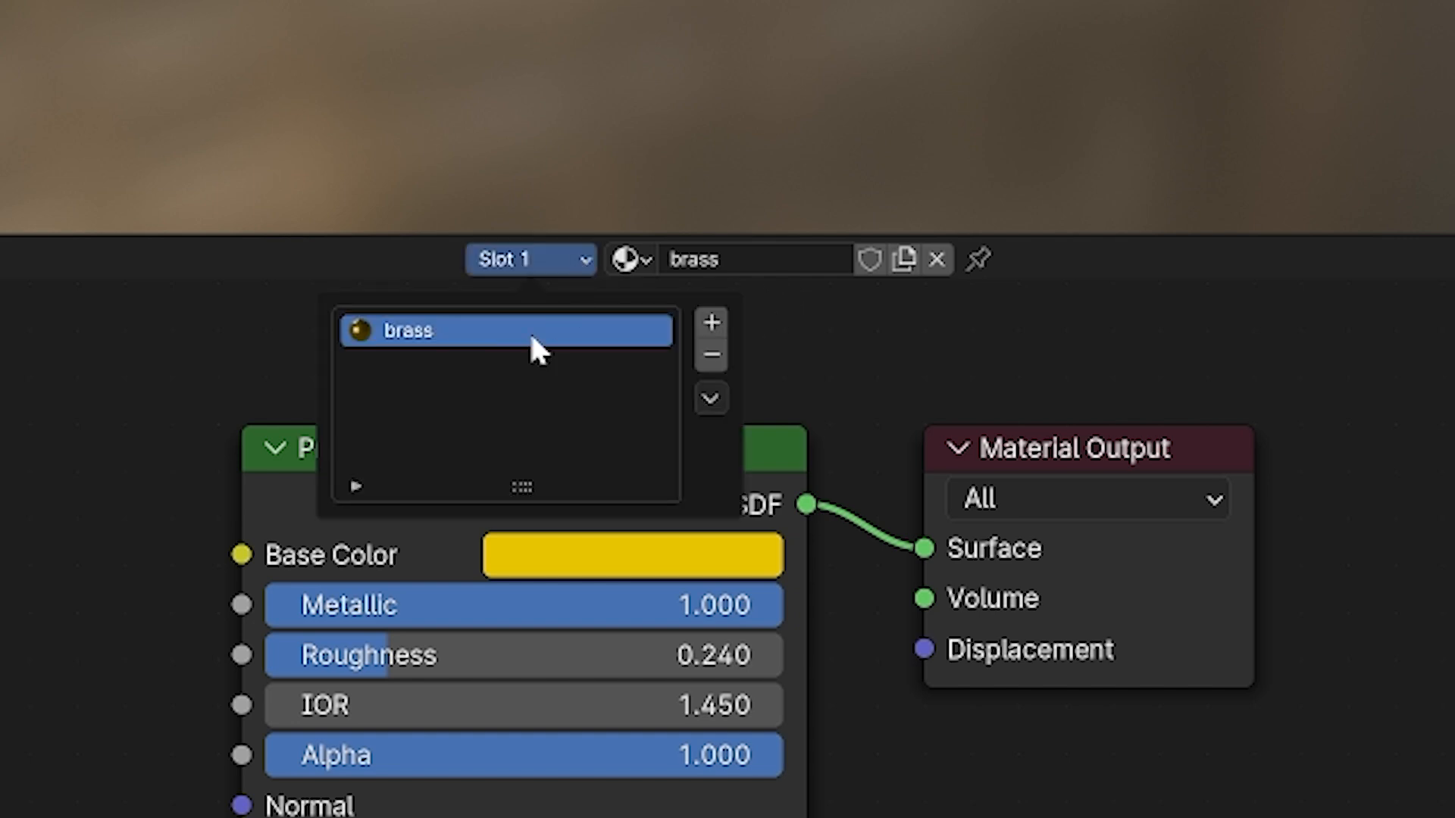
pyautogui.click(644, 261)
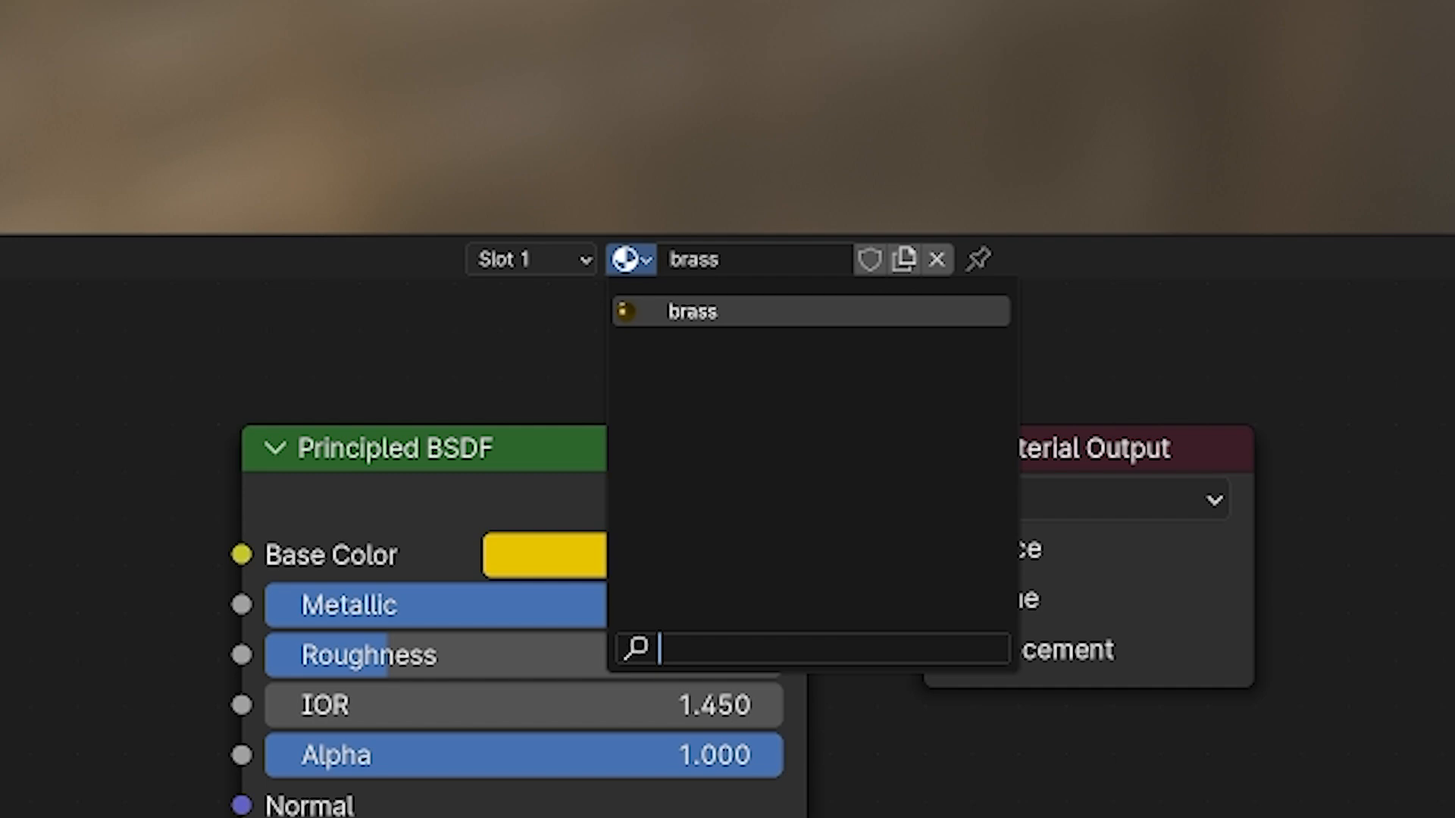
pyautogui.click(768, 307)
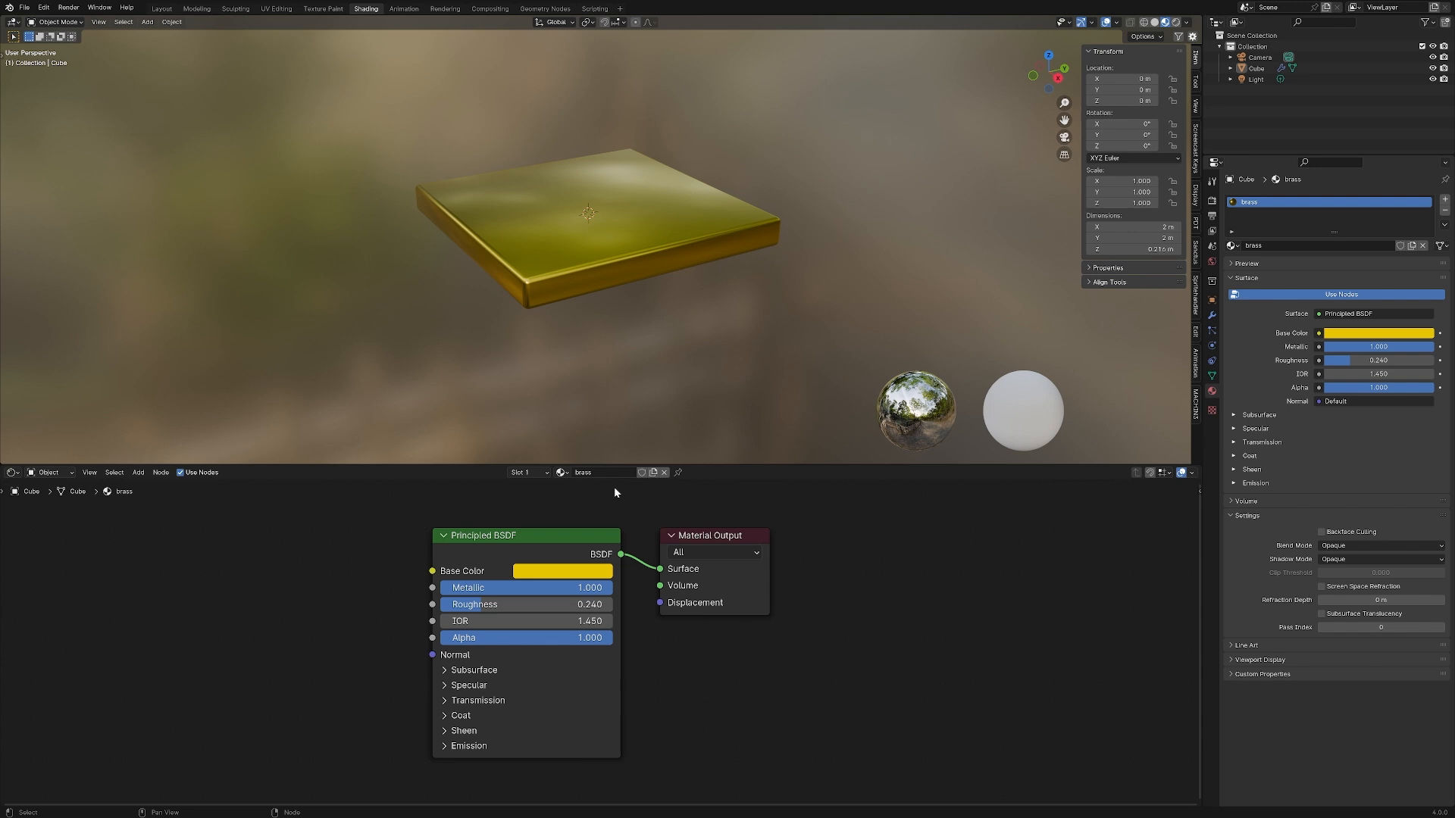
# Select the plate, duplicate its brass material as a separate copy, and check the list of available materials
pyautogui.click(551, 290)
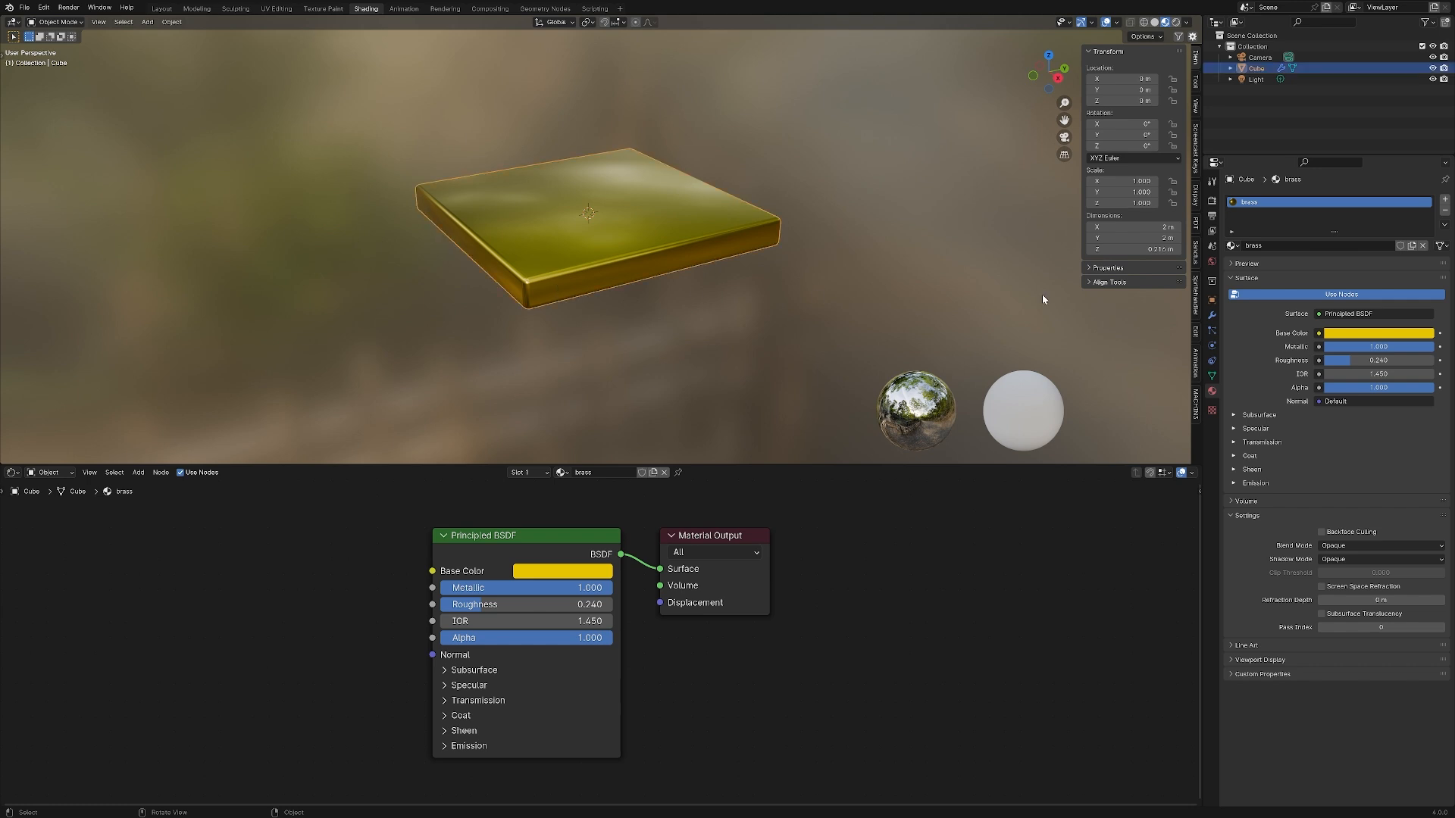
pyautogui.click(1414, 248)
pyautogui.click(562, 473)
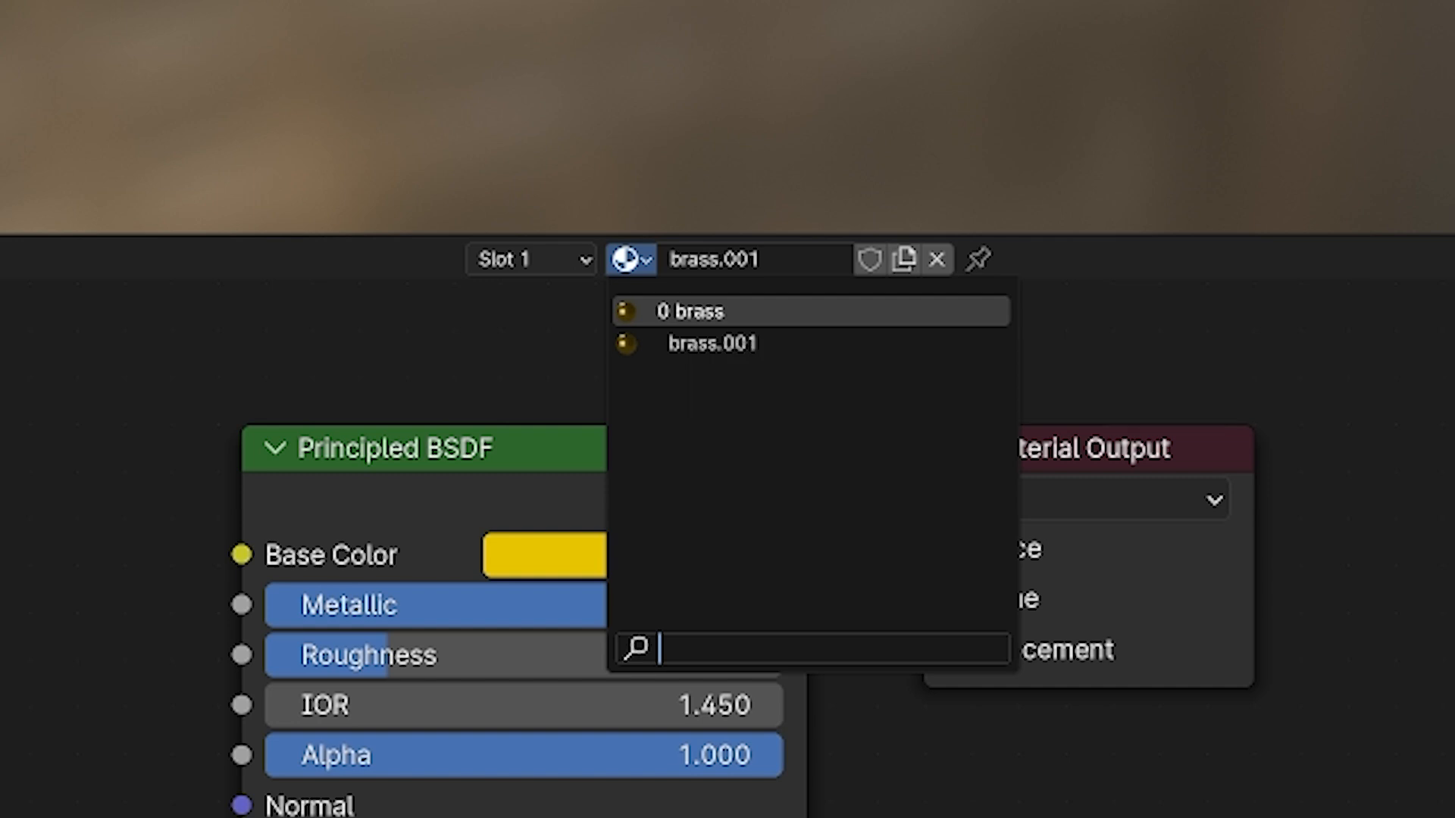
pyautogui.press('Escape')
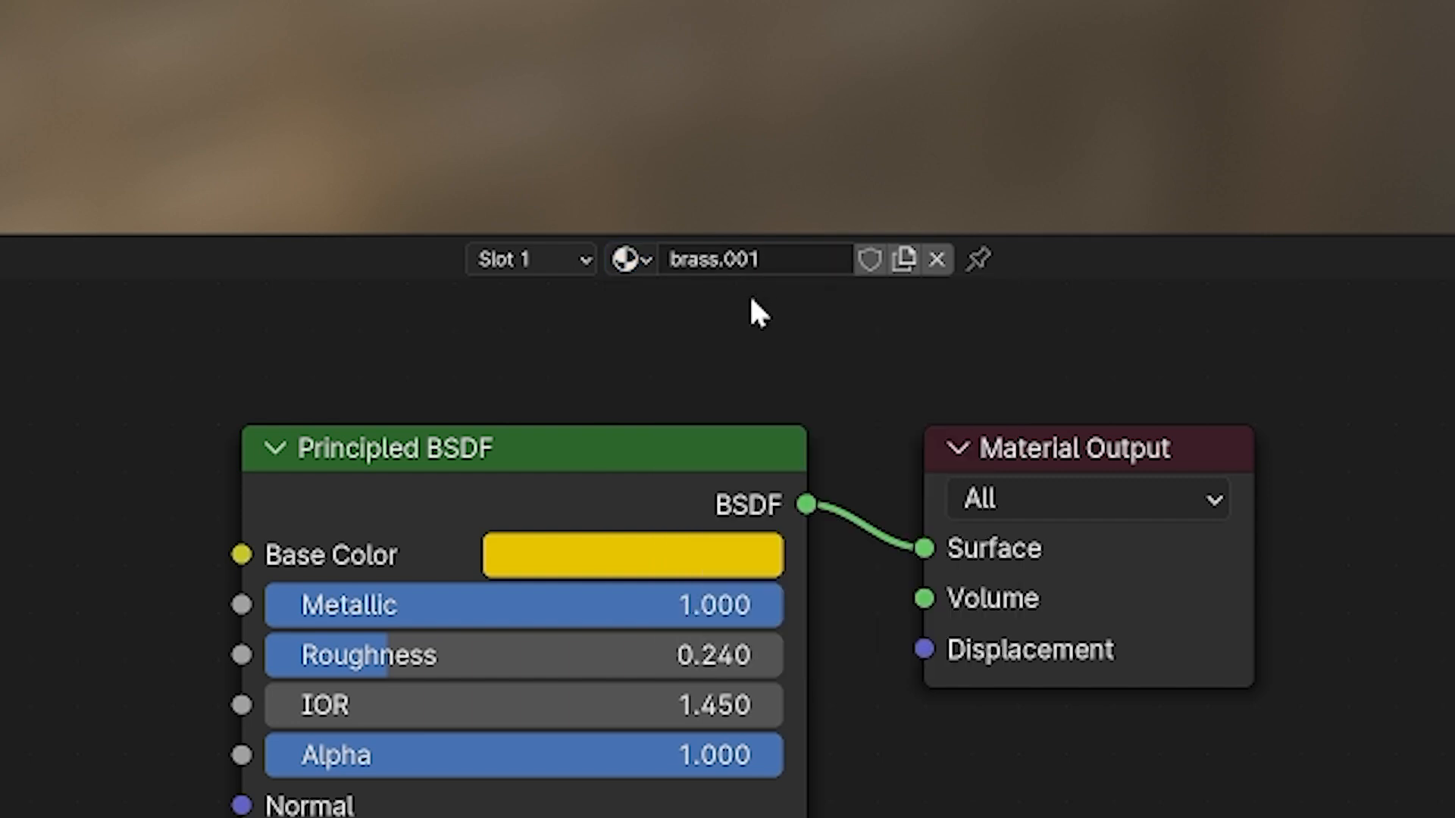
# Enable Fake User on the duplicated material and switch the plate back to the brass material
pyautogui.click(871, 262)
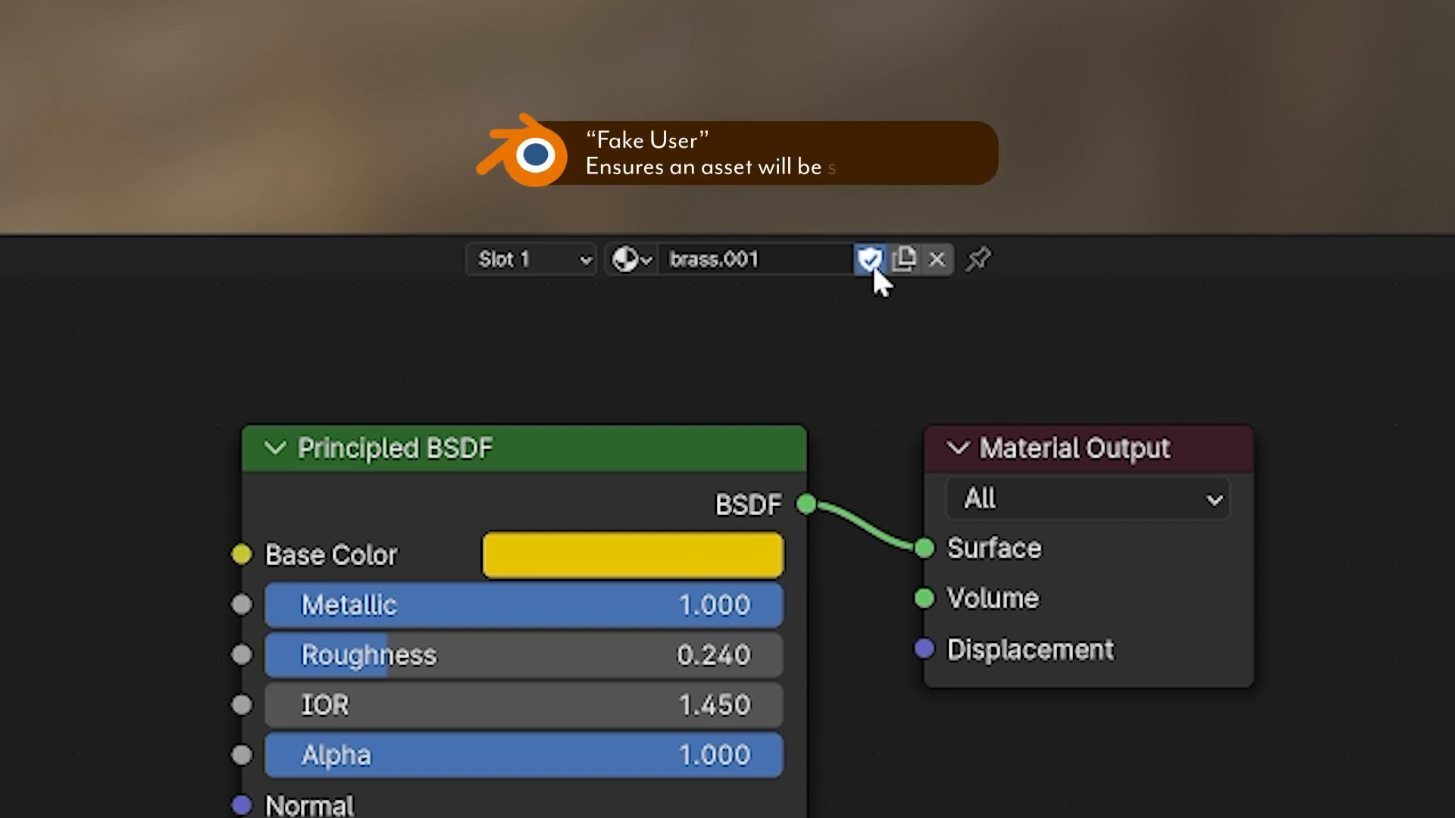
pyautogui.click(630, 259)
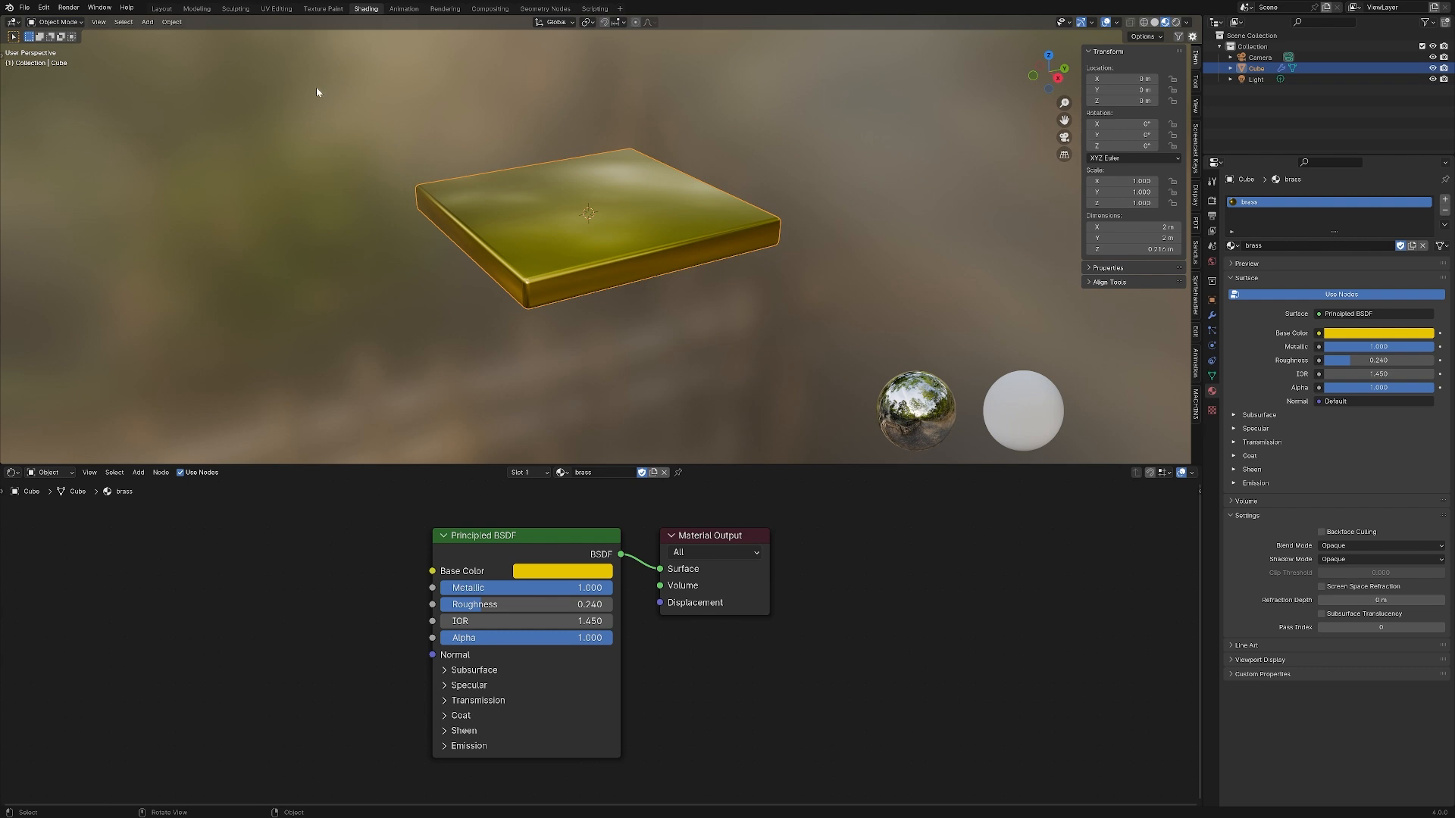
# Switch to the Layout workspace, select the camera and look through the active camera
pyautogui.click(162, 10)
pyautogui.scroll(-6, 465, 350)
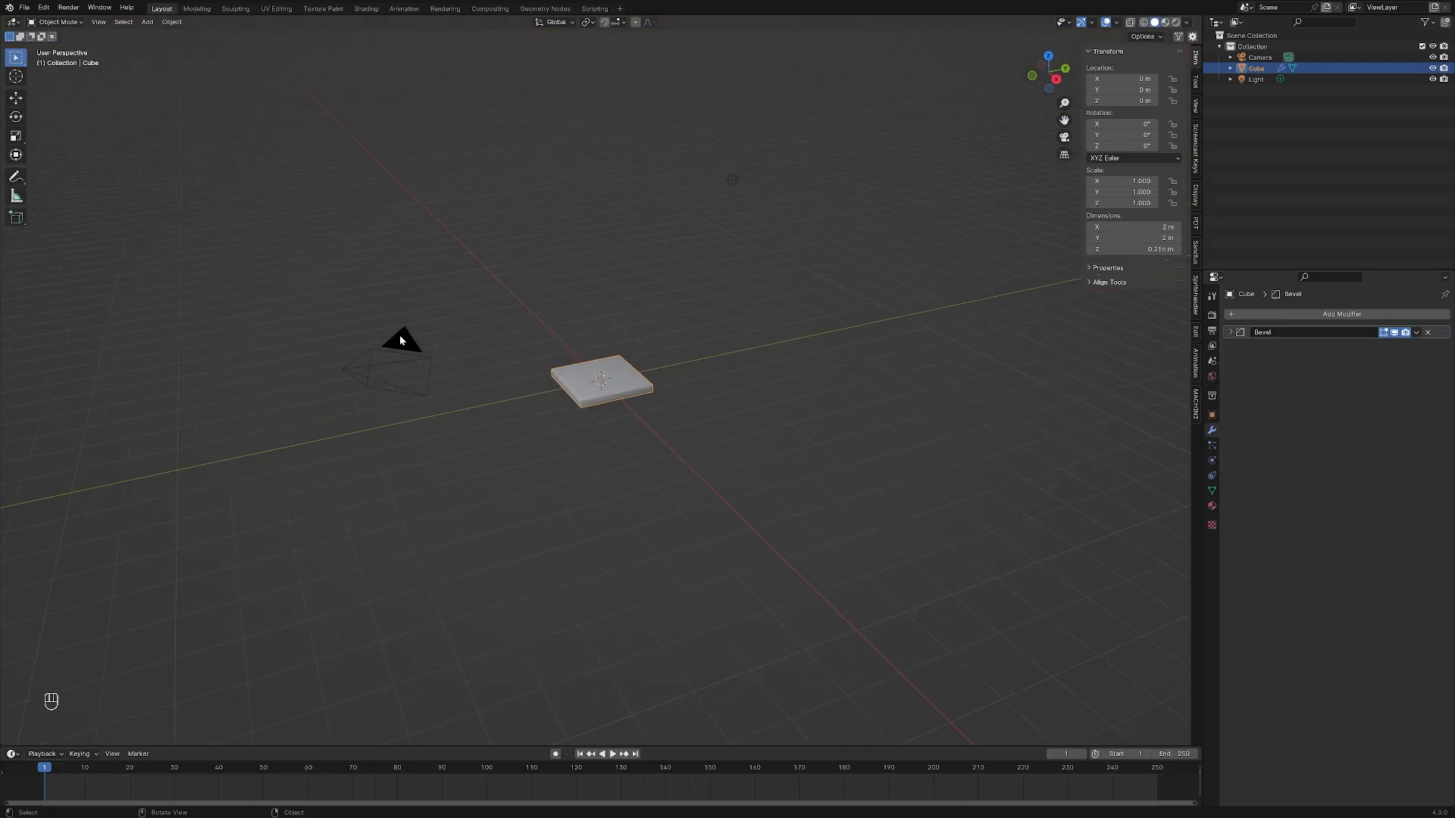
pyautogui.click(400, 339)
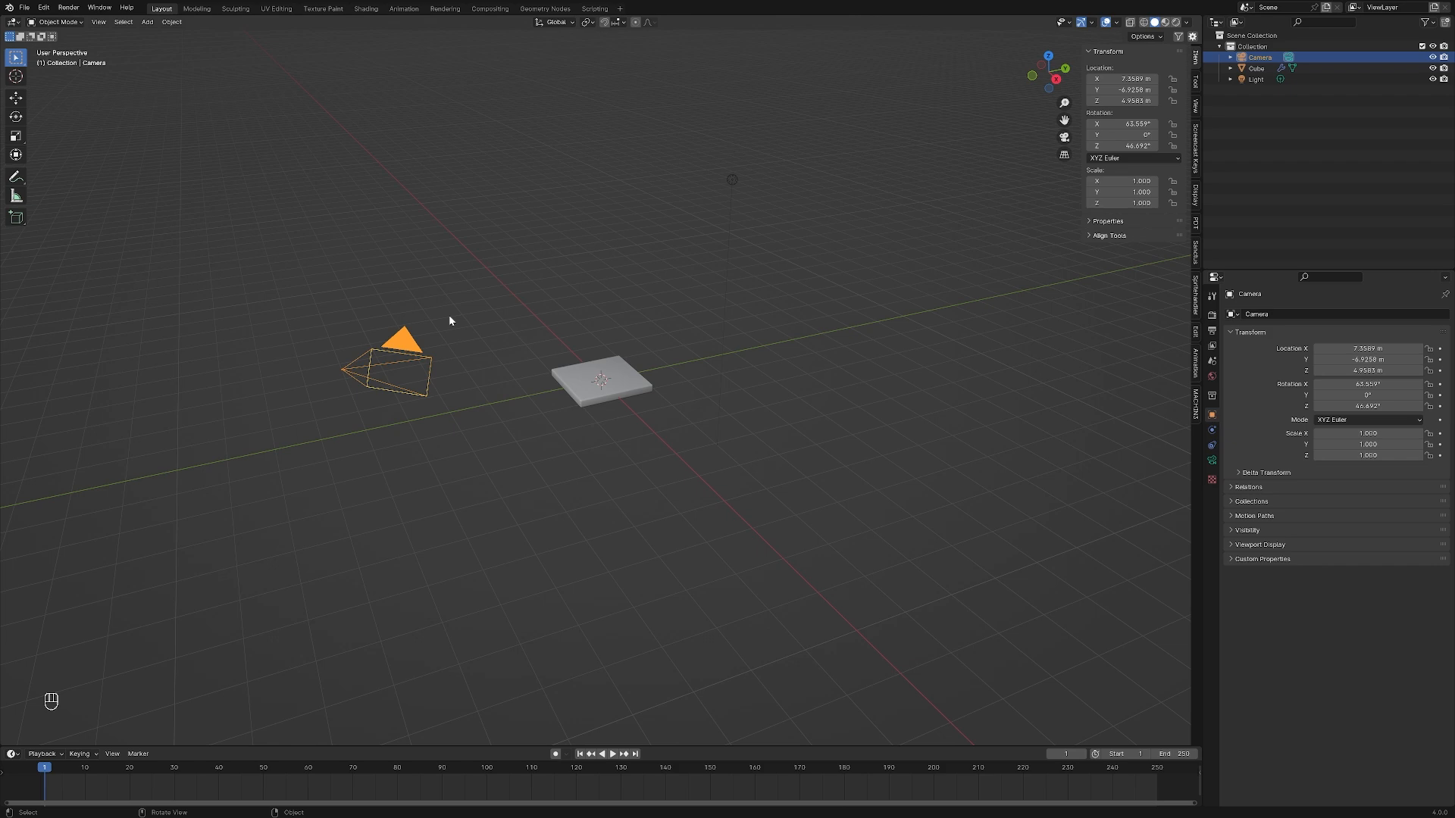
pyautogui.press('KP_0')
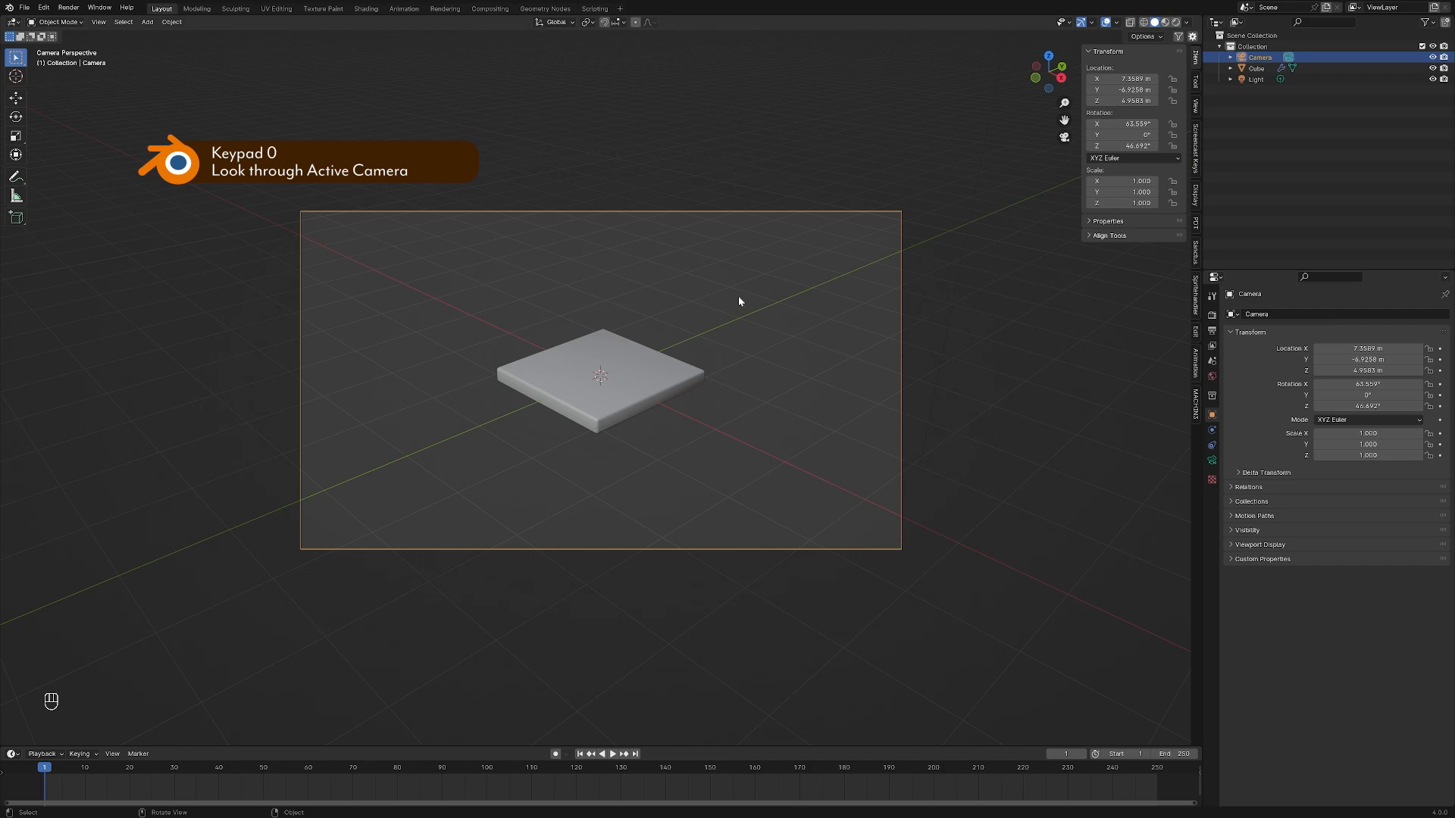
# Select the plate and switch the viewport shading to Material Preview and on to Rendered
pyautogui.click(650, 383)
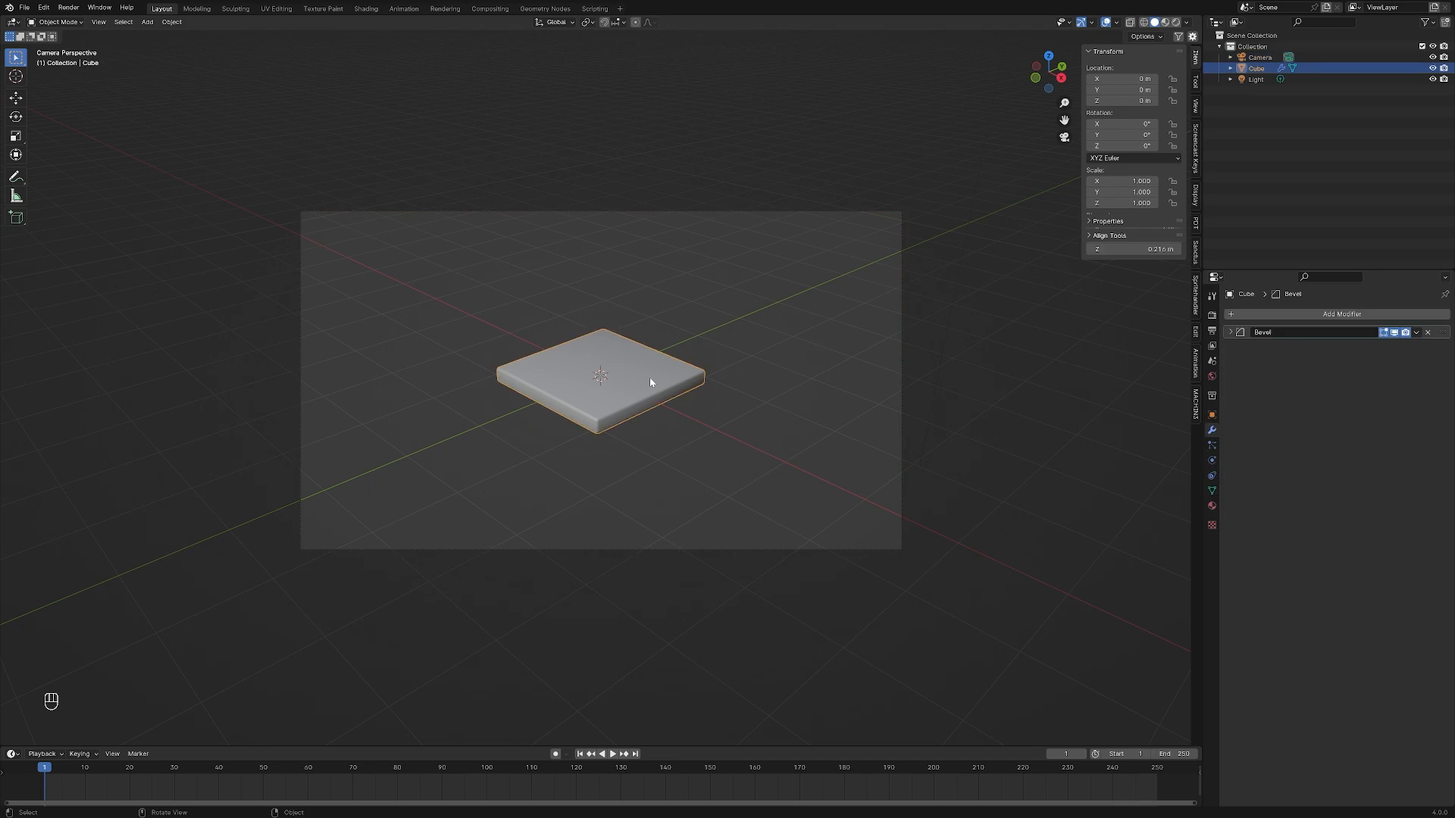
pyautogui.click(1166, 22)
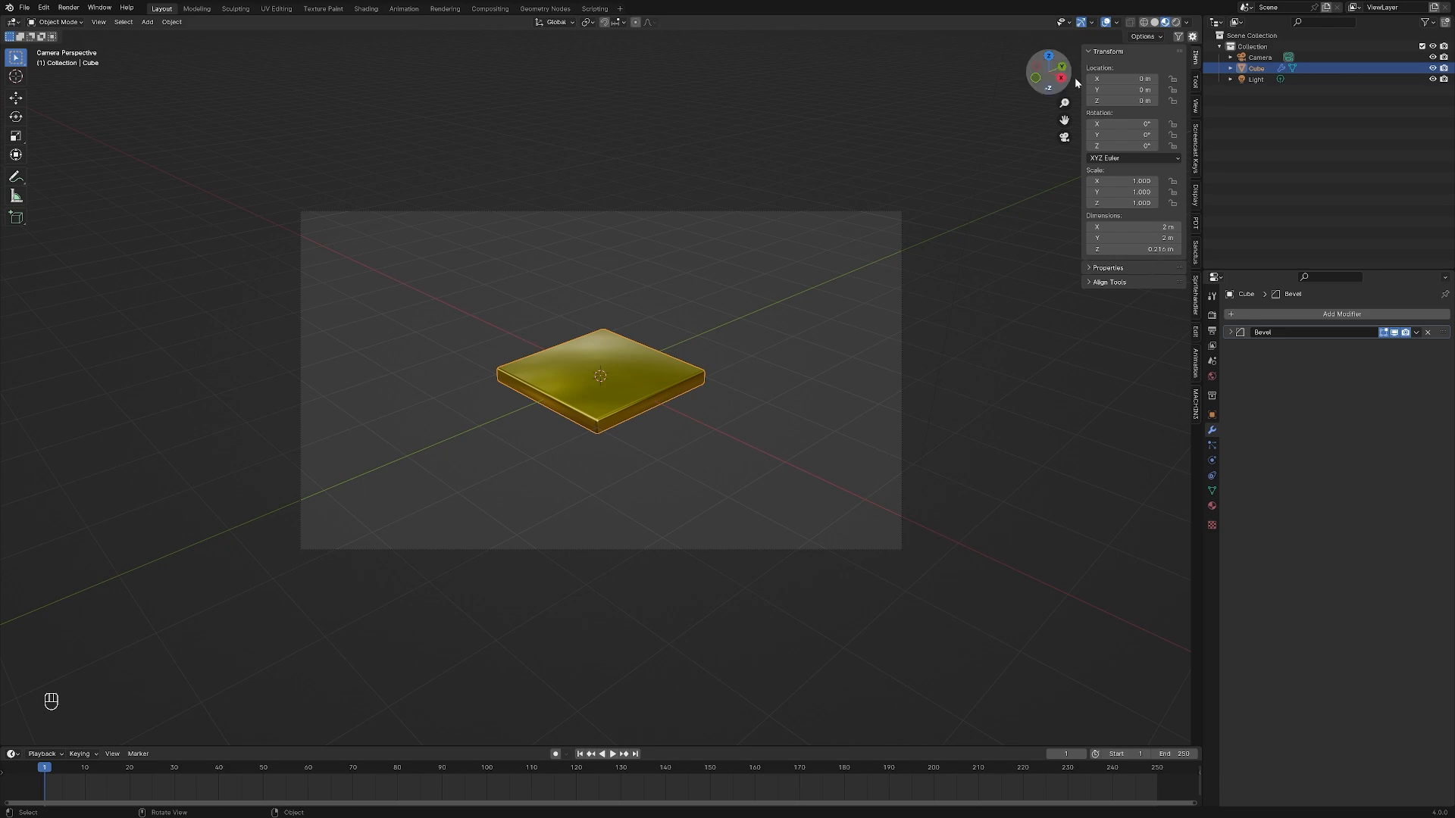
pyautogui.click(1176, 23)
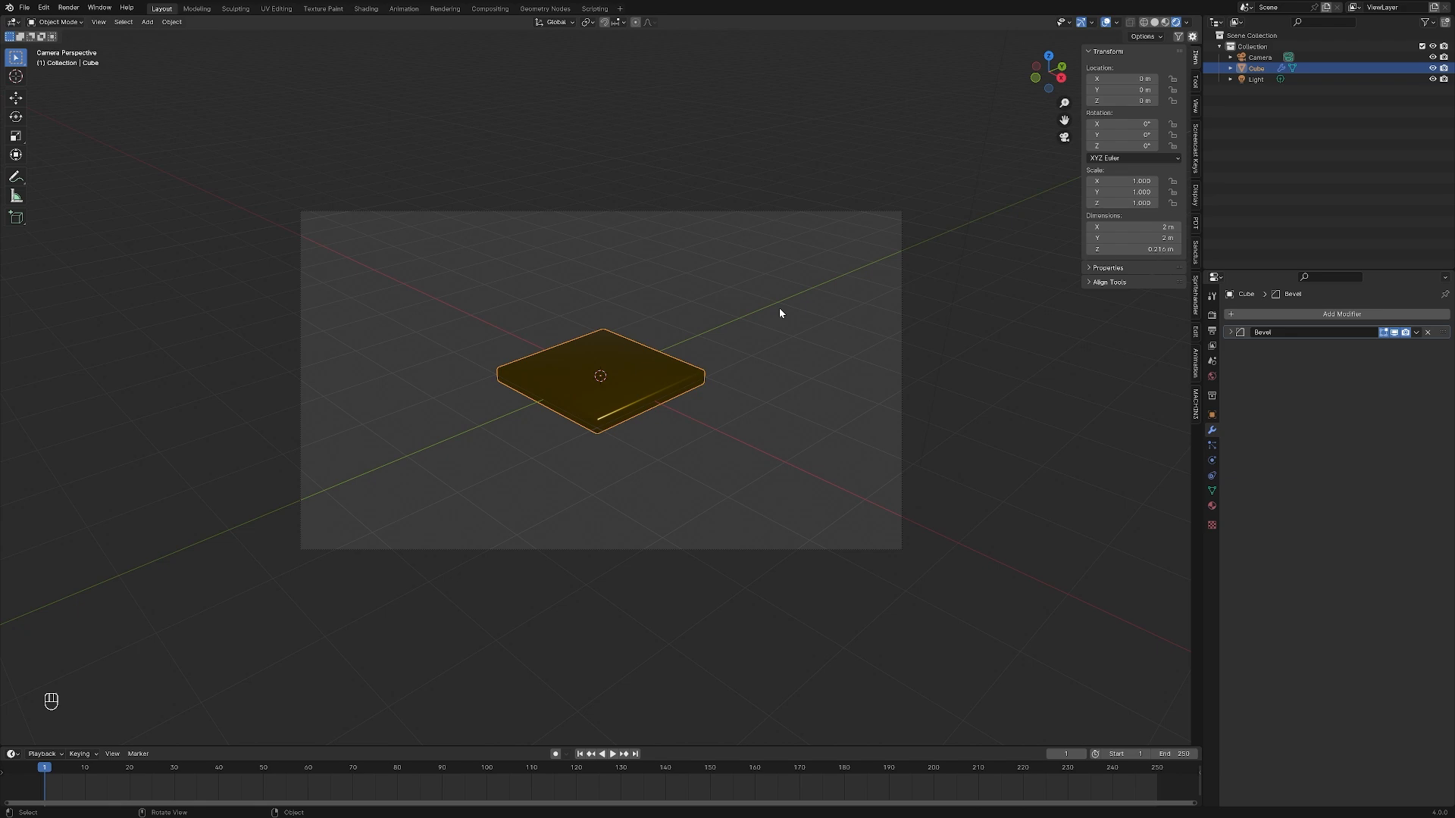
# Set the scene's render engine to Cycles and its render device to GPU Compute
pyautogui.click(1211, 315)
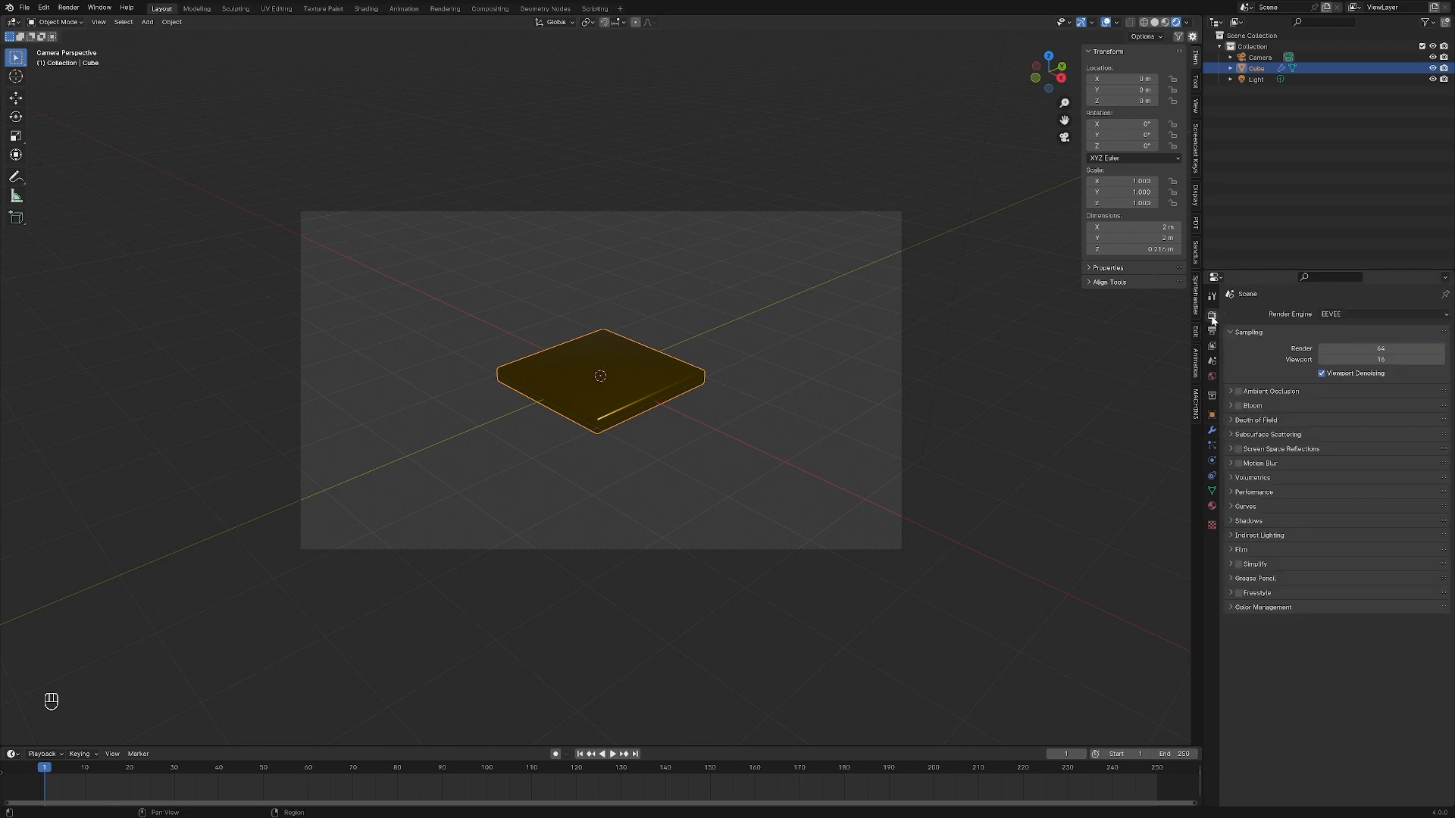
pyautogui.click(1355, 314)
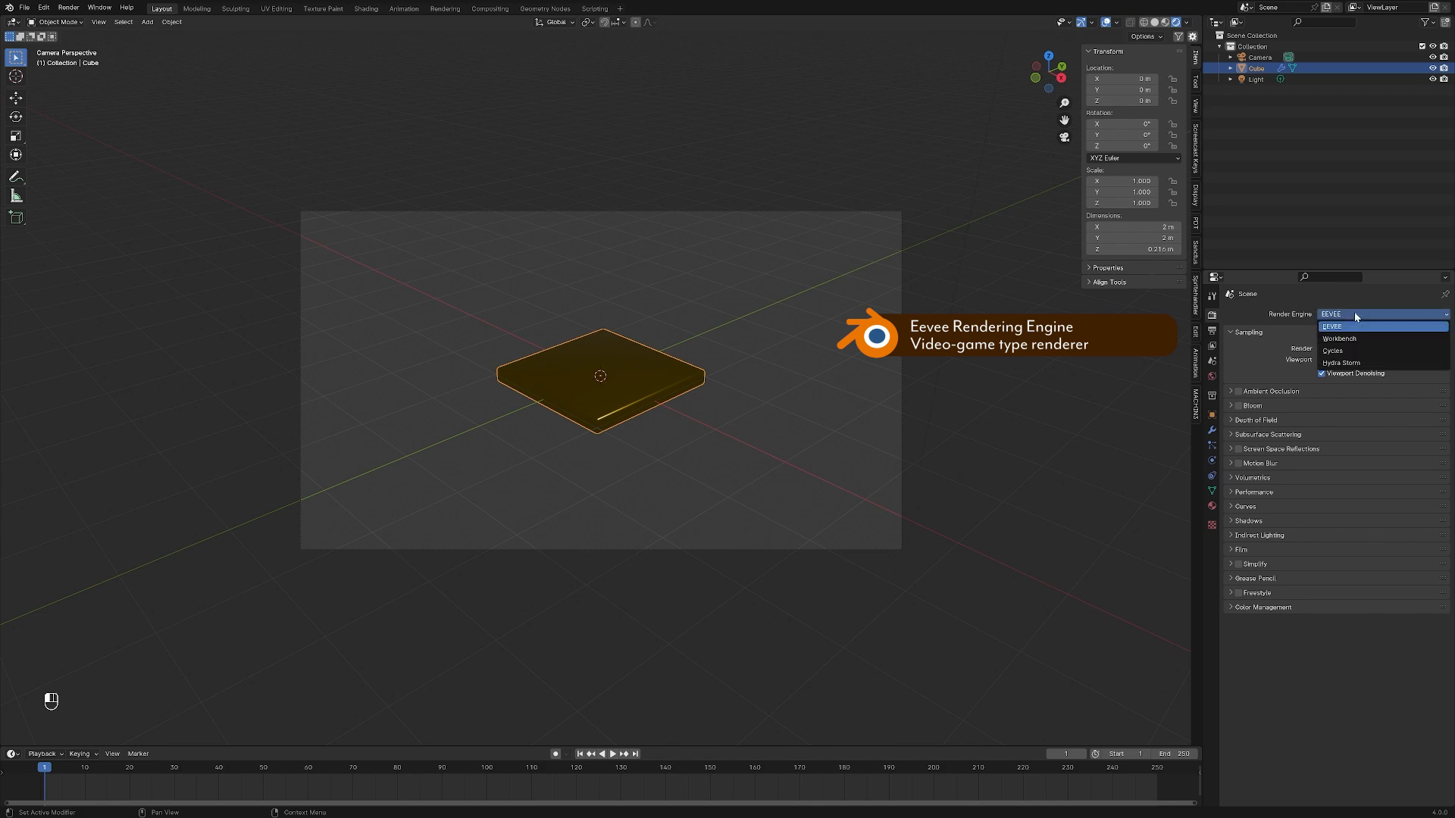
pyautogui.click(1355, 352)
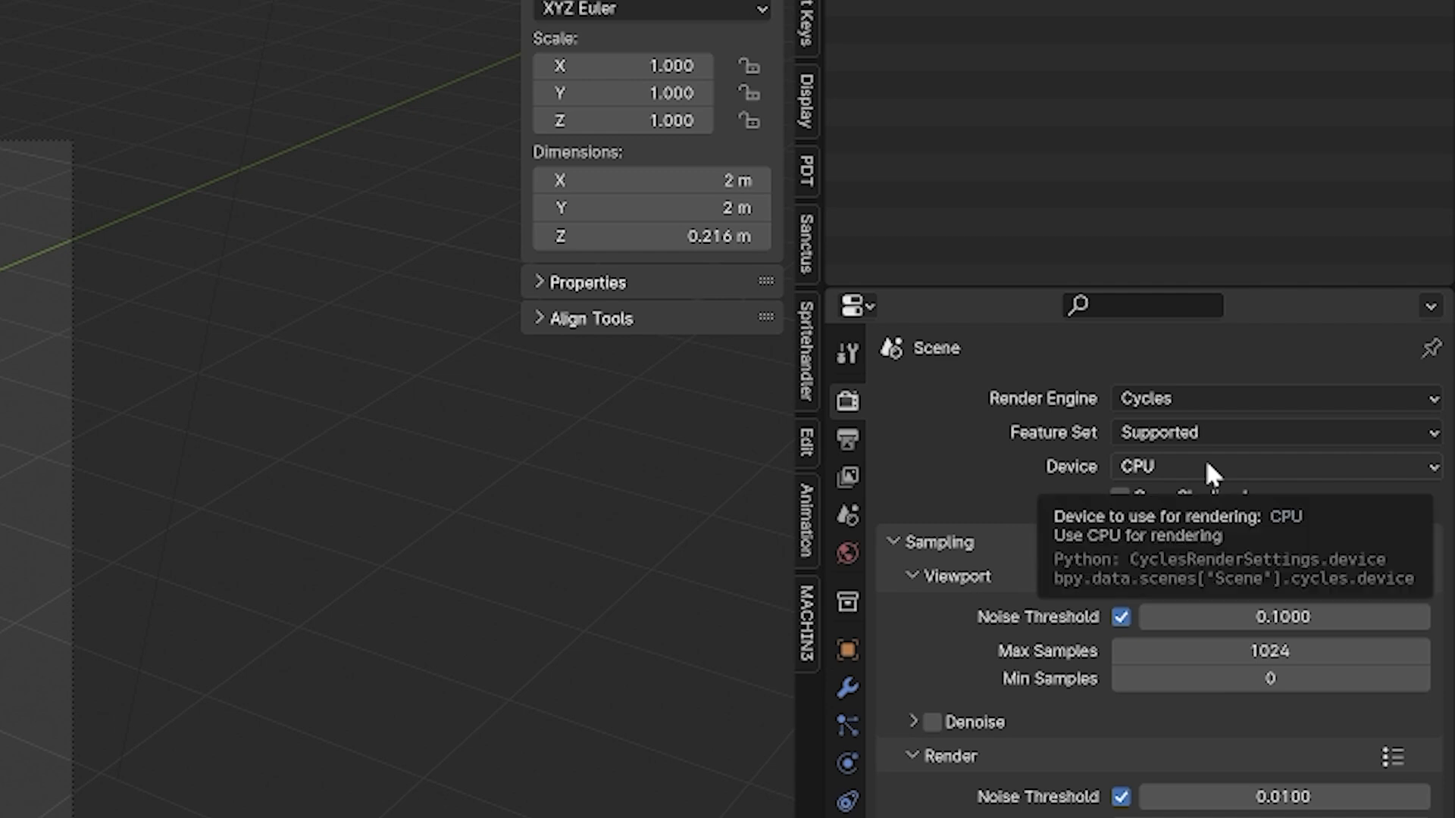
pyautogui.click(1210, 473)
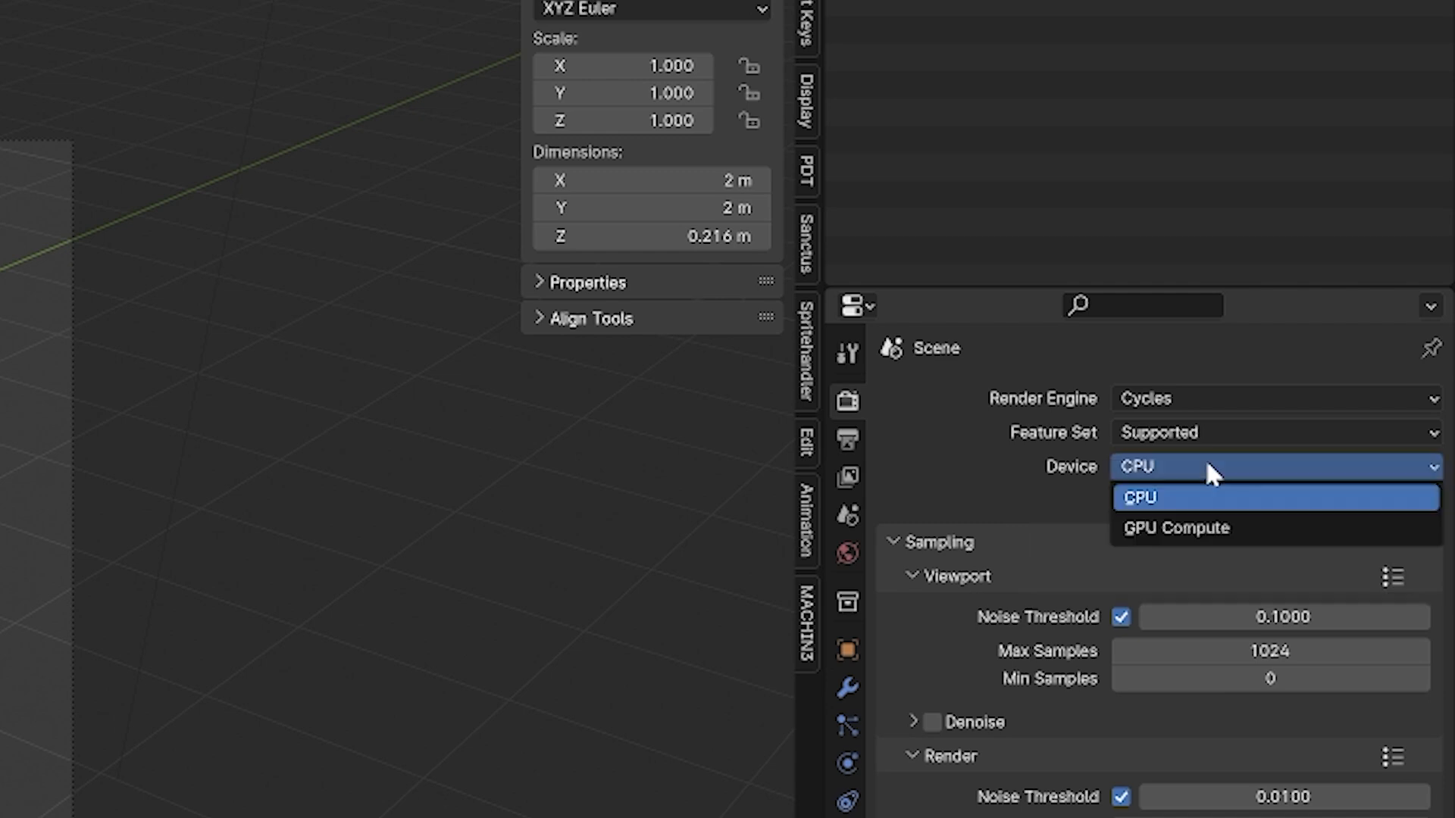
pyautogui.click(1197, 529)
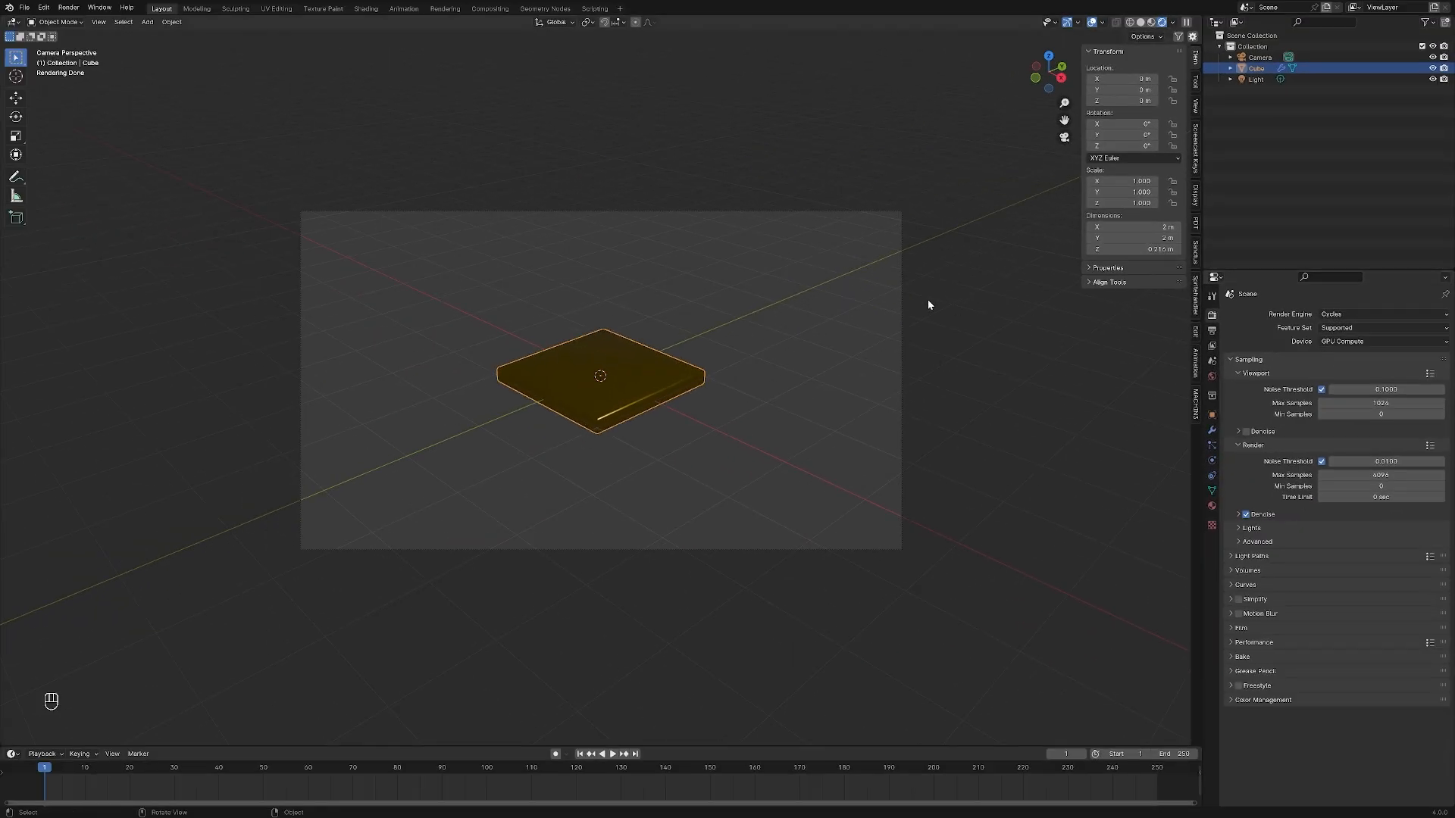
# Open the System section of the Blender preferences to check the Cycles Render Devices settings
pyautogui.click(43, 7)
pyautogui.click(80, 160)
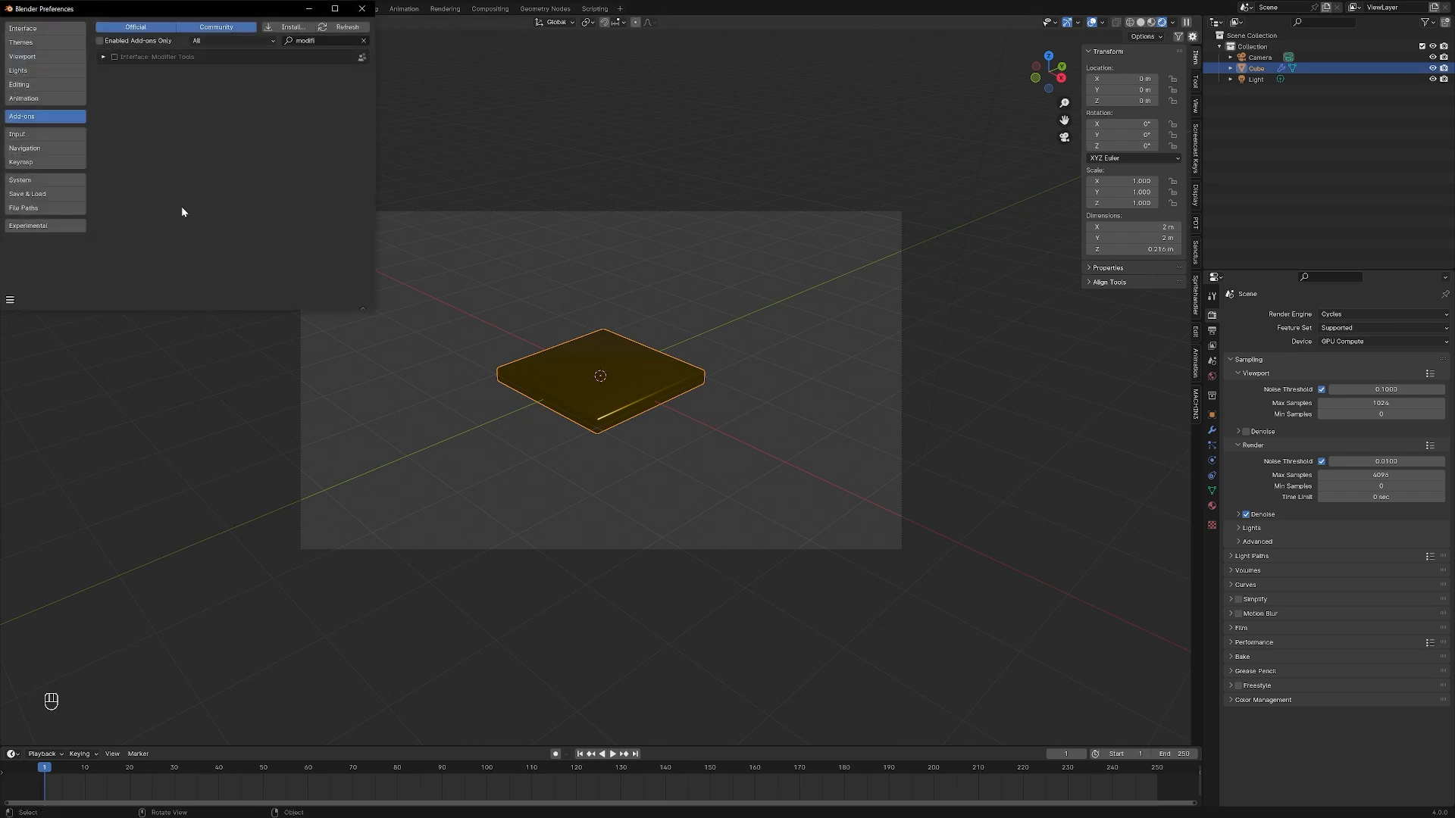
pyautogui.moveTo(207, 13); pyautogui.dragTo(473, 192)
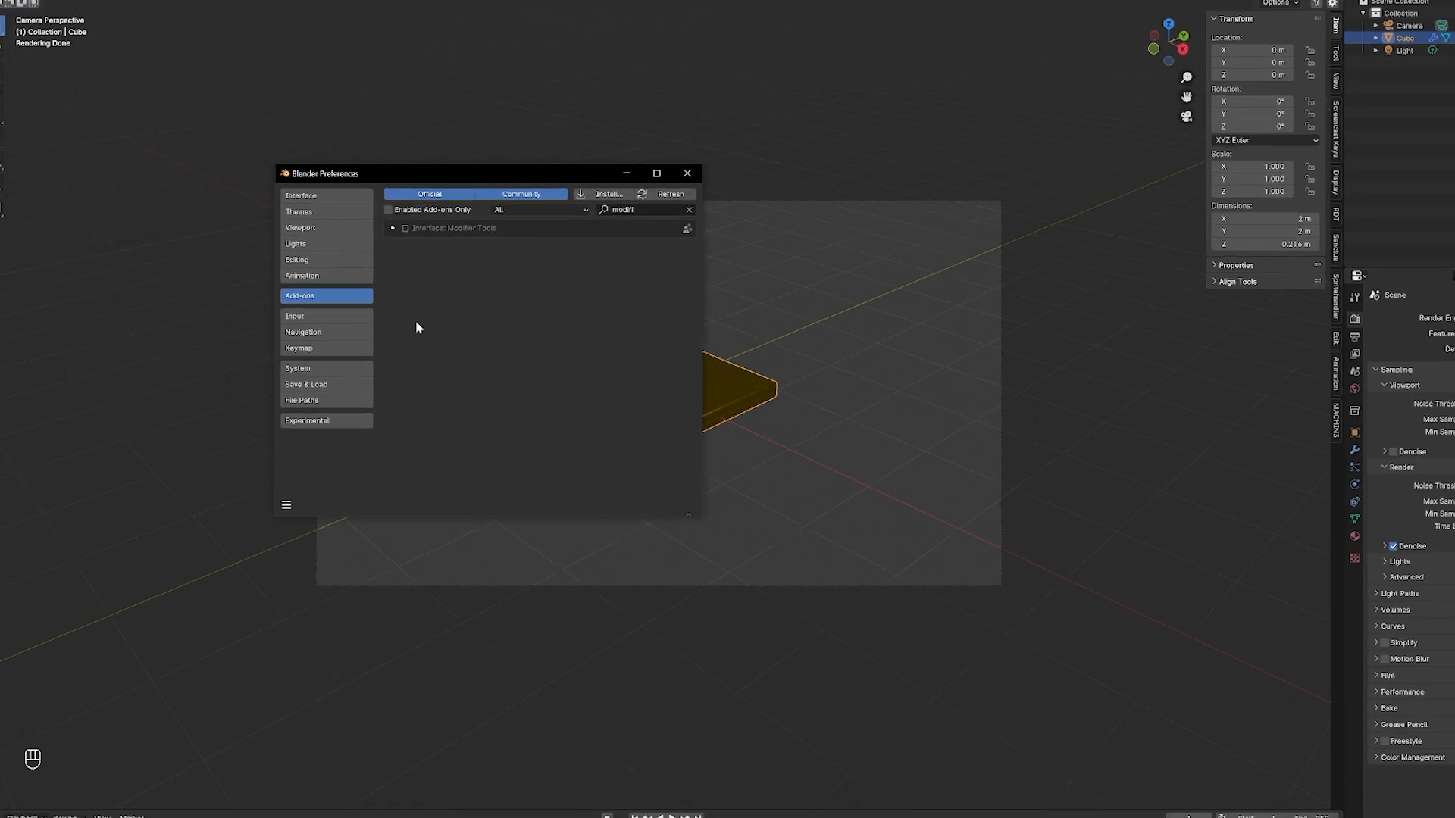
pyautogui.click(316, 355)
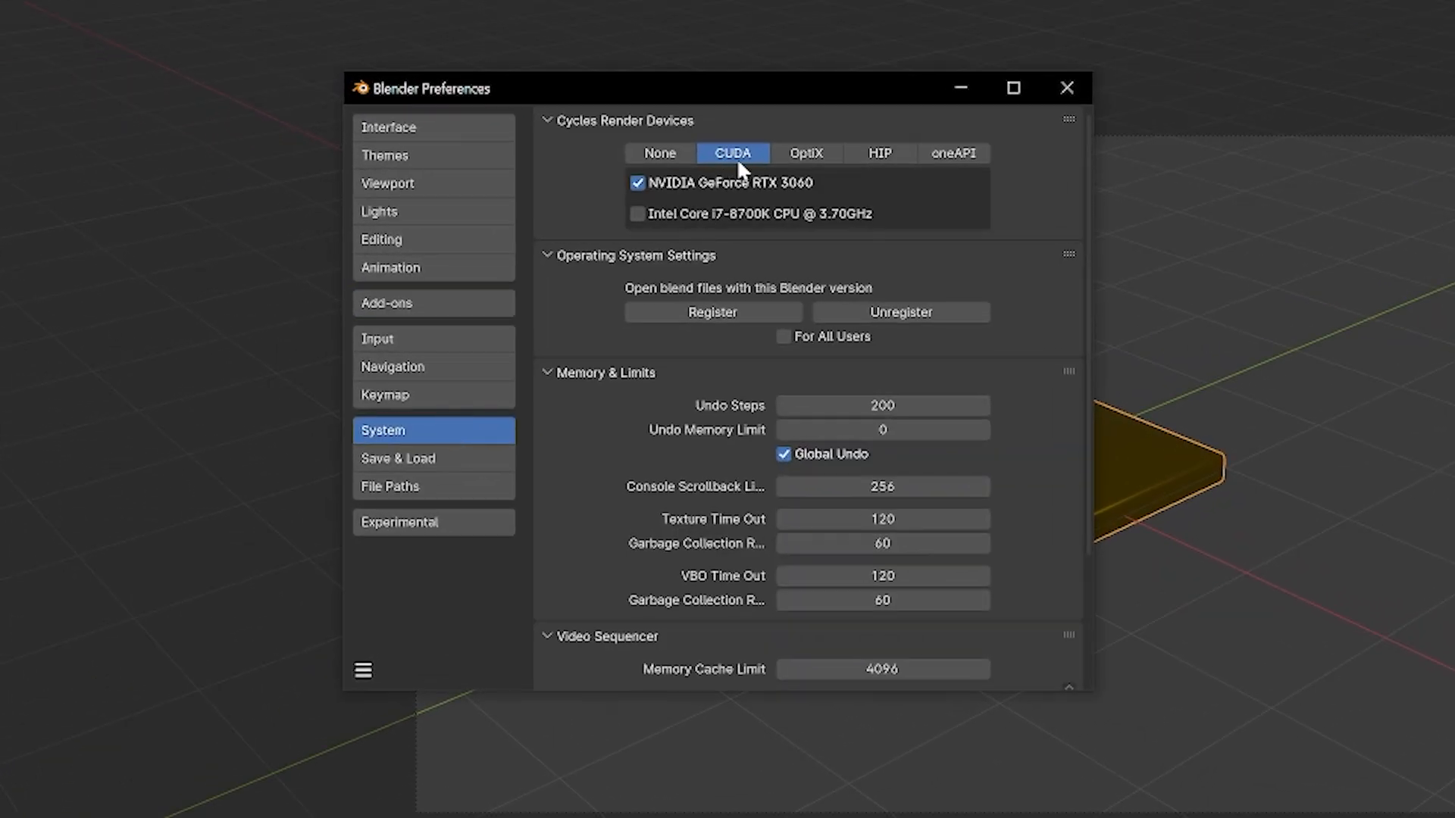
# Switch the Cycles Render Devices to None and back to CUDA, and close the preferences
pyautogui.click(671, 154)
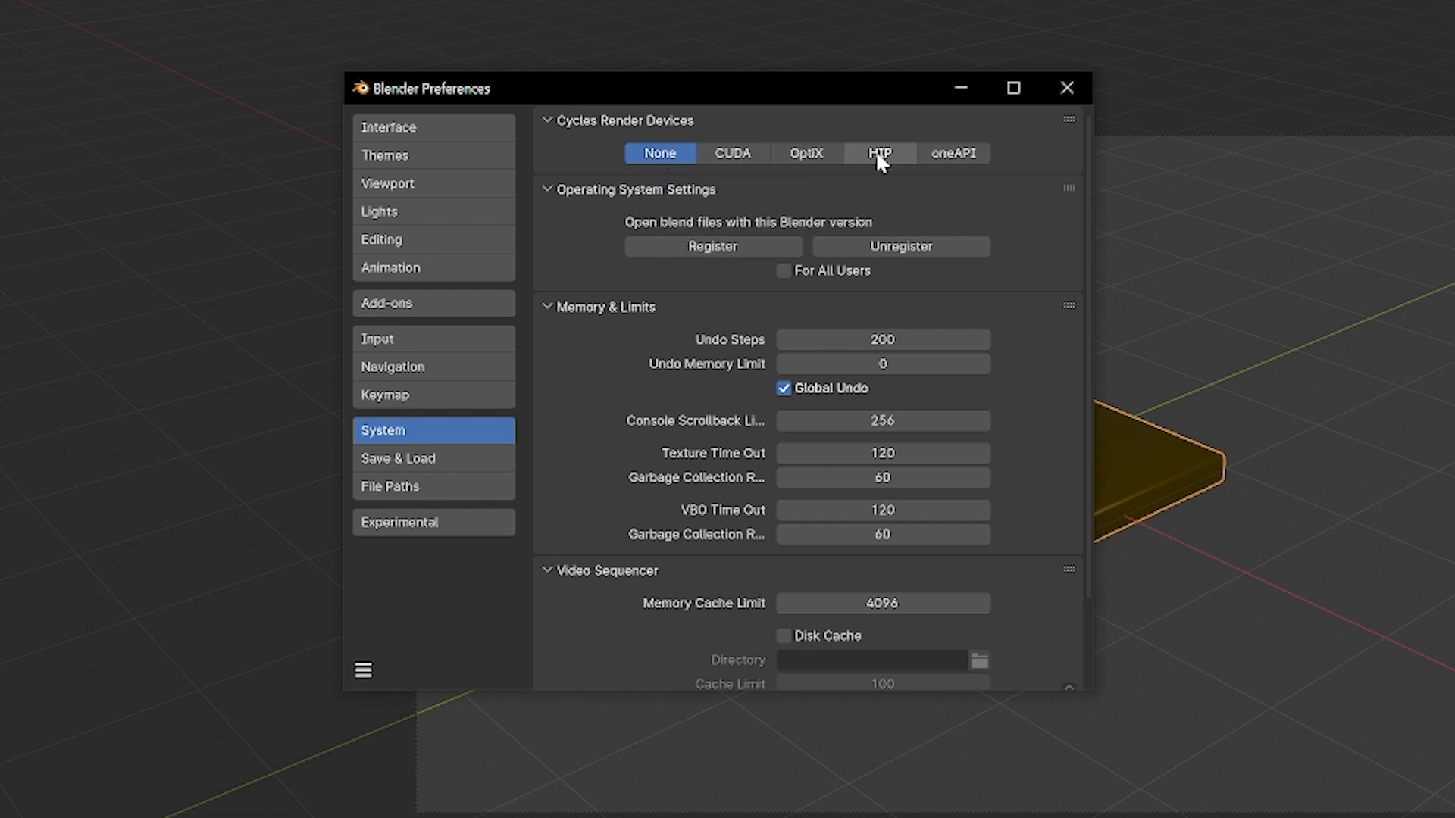
pyautogui.click(736, 151)
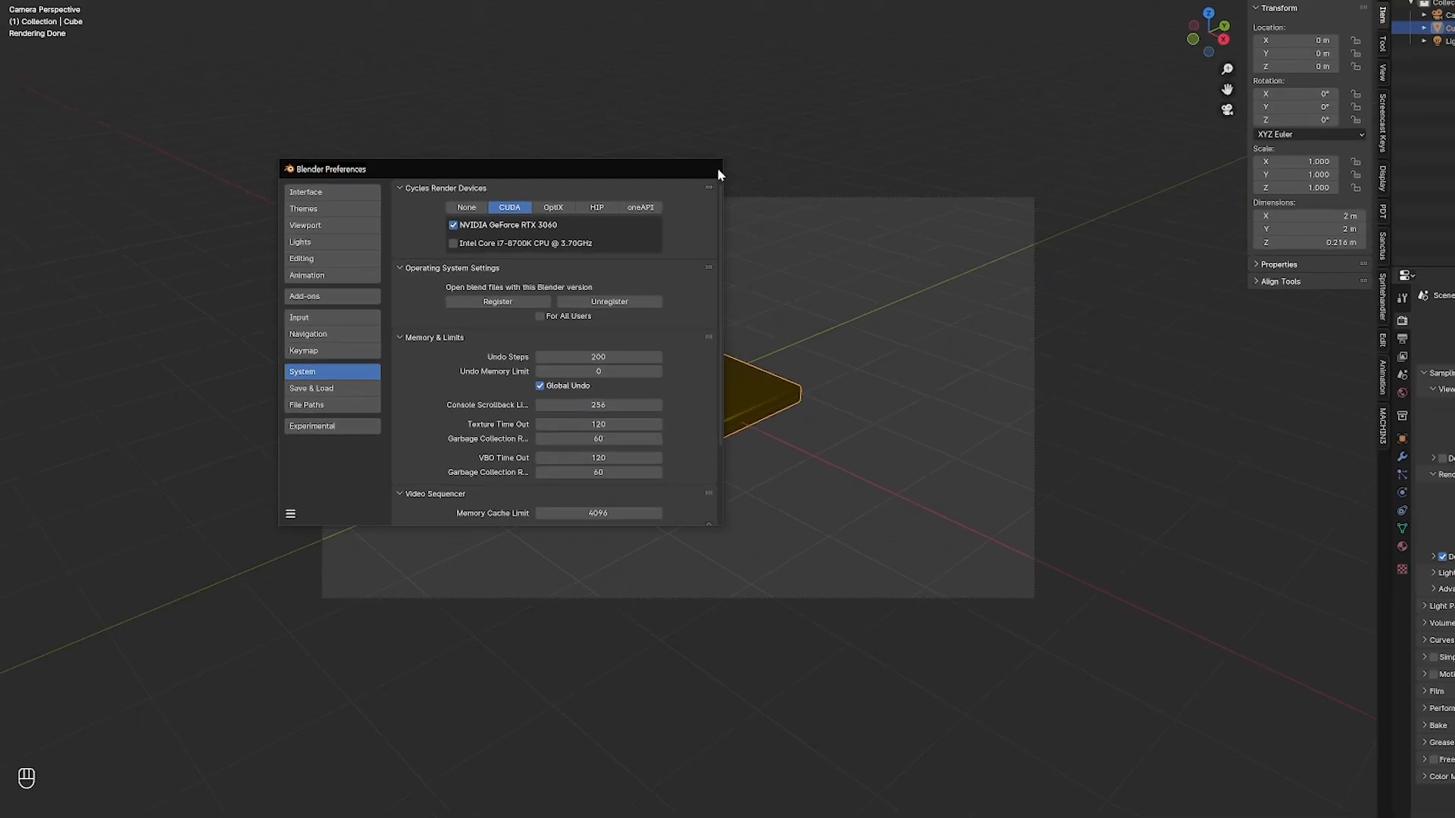
pyautogui.click(1067, 87)
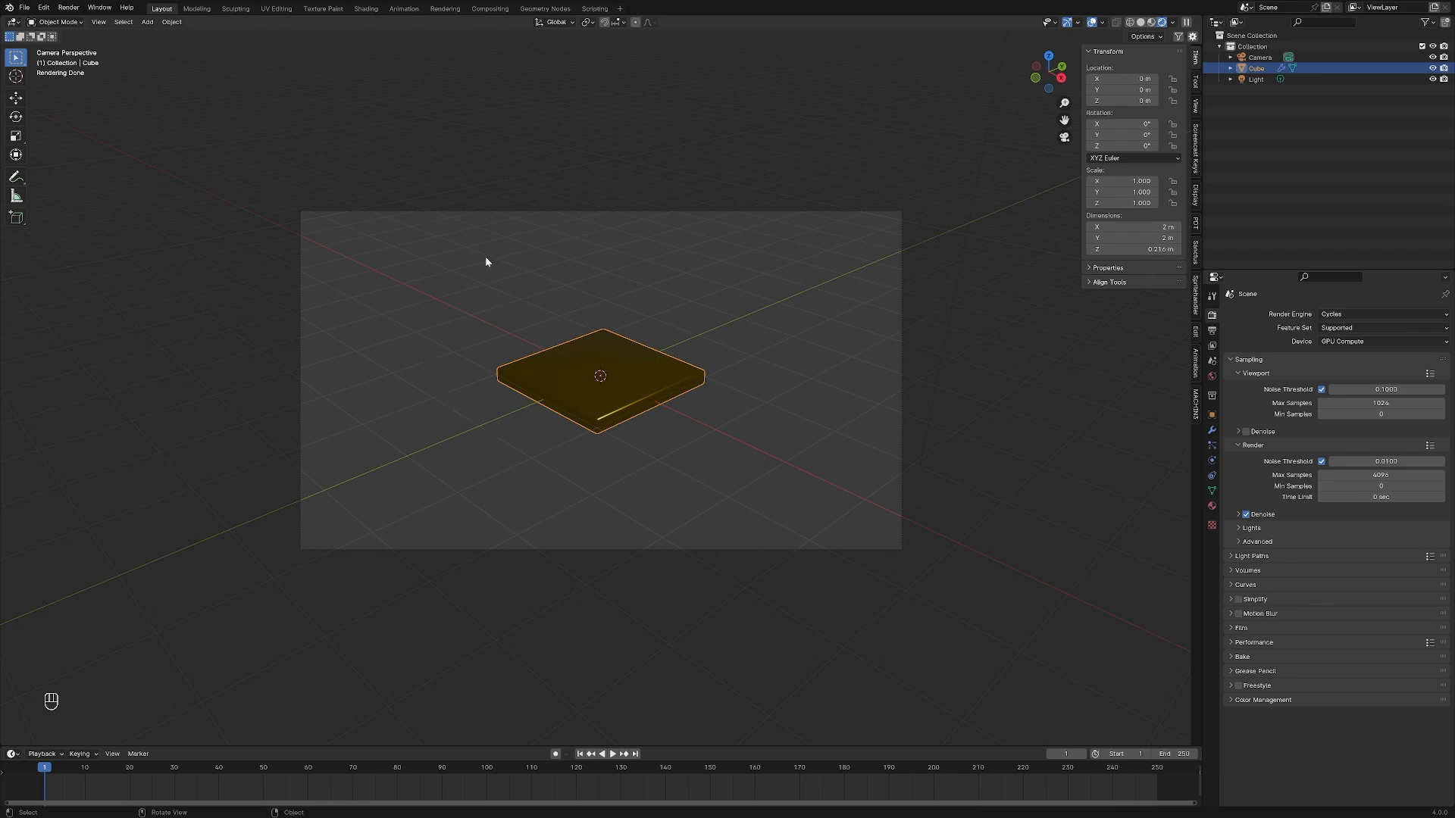
# Select the camera while looking through it, and try to move and rotate it freely
pyautogui.click(408, 399)
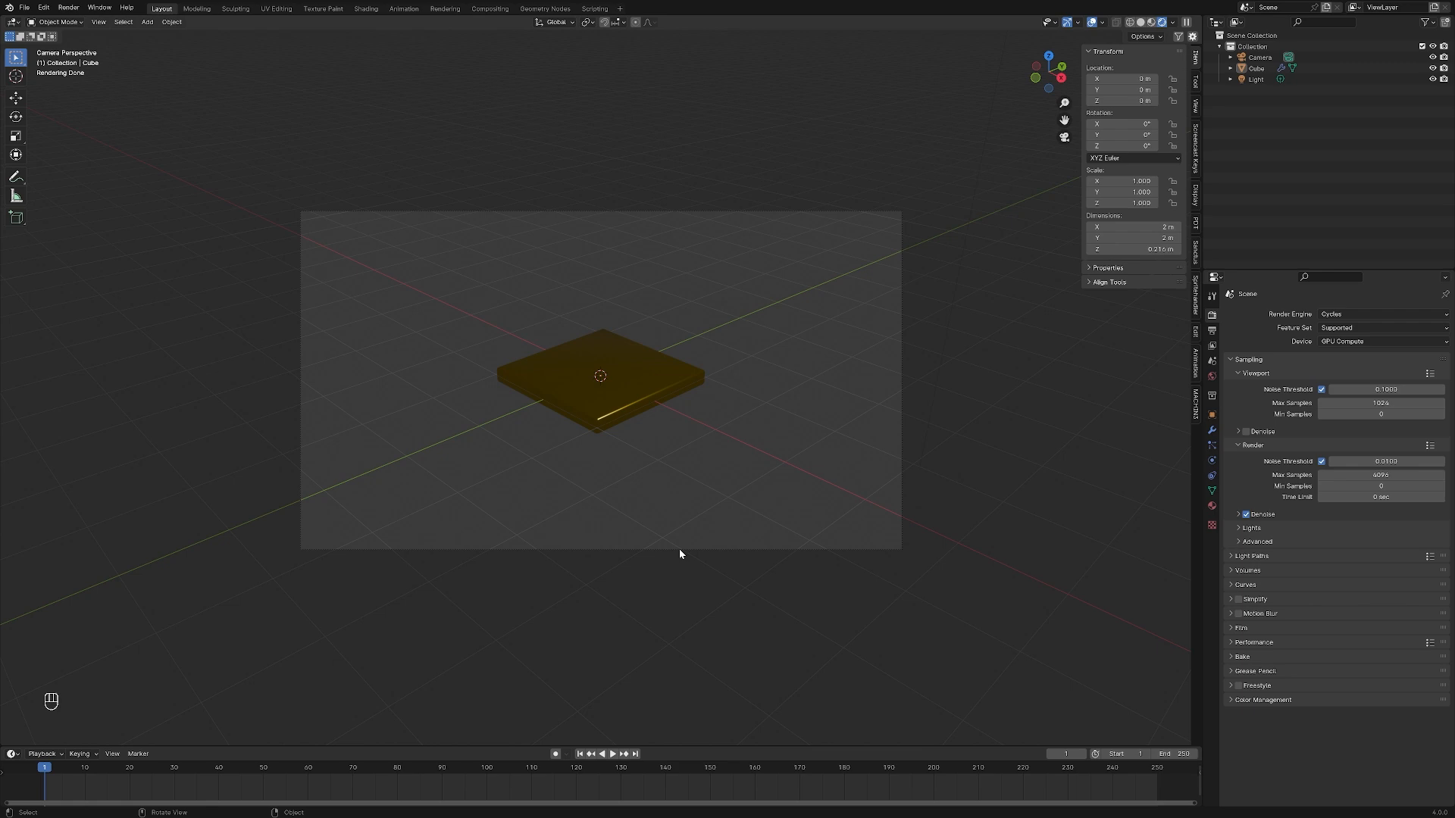
pyautogui.click(678, 548)
pyautogui.press('g')
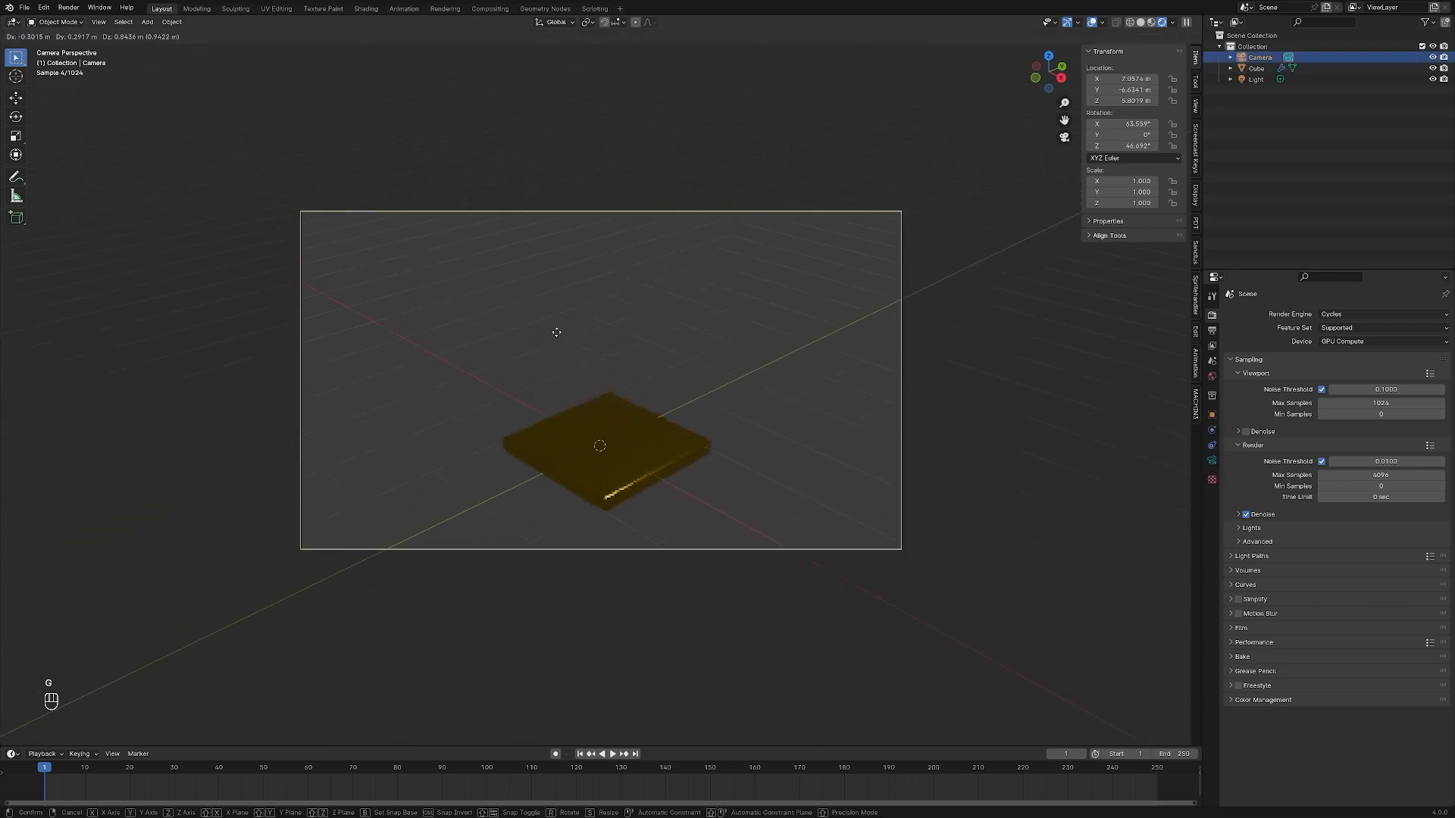
pyautogui.press('Escape')
pyautogui.press('r')
pyautogui.press('Escape')
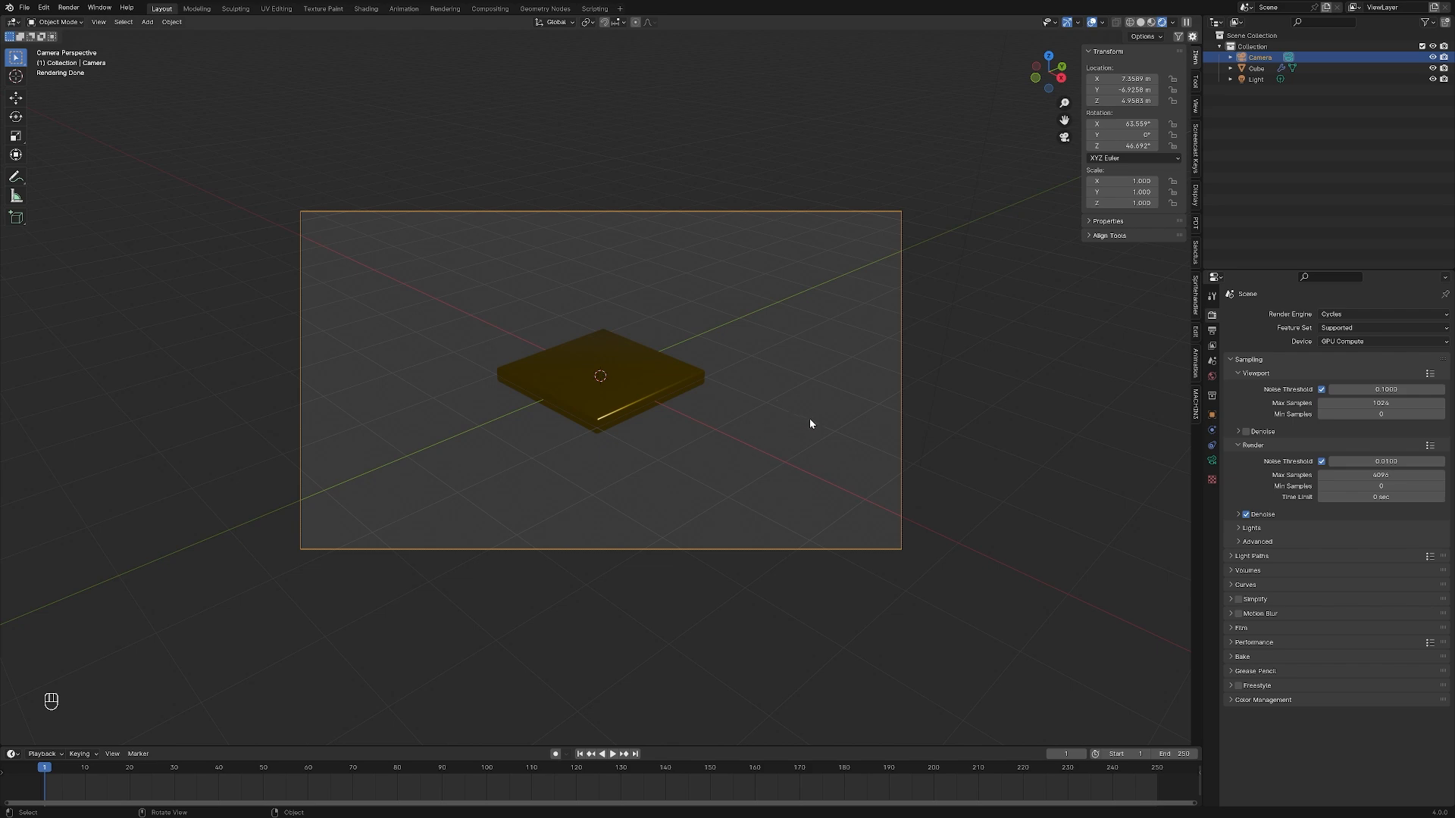
# Leave the camera view and try to move the camera along the global Y axis
pyautogui.moveTo(810, 418); pyautogui.dragTo(718, 419, button='middle')
pyautogui.scroll(-3, 715, 420)
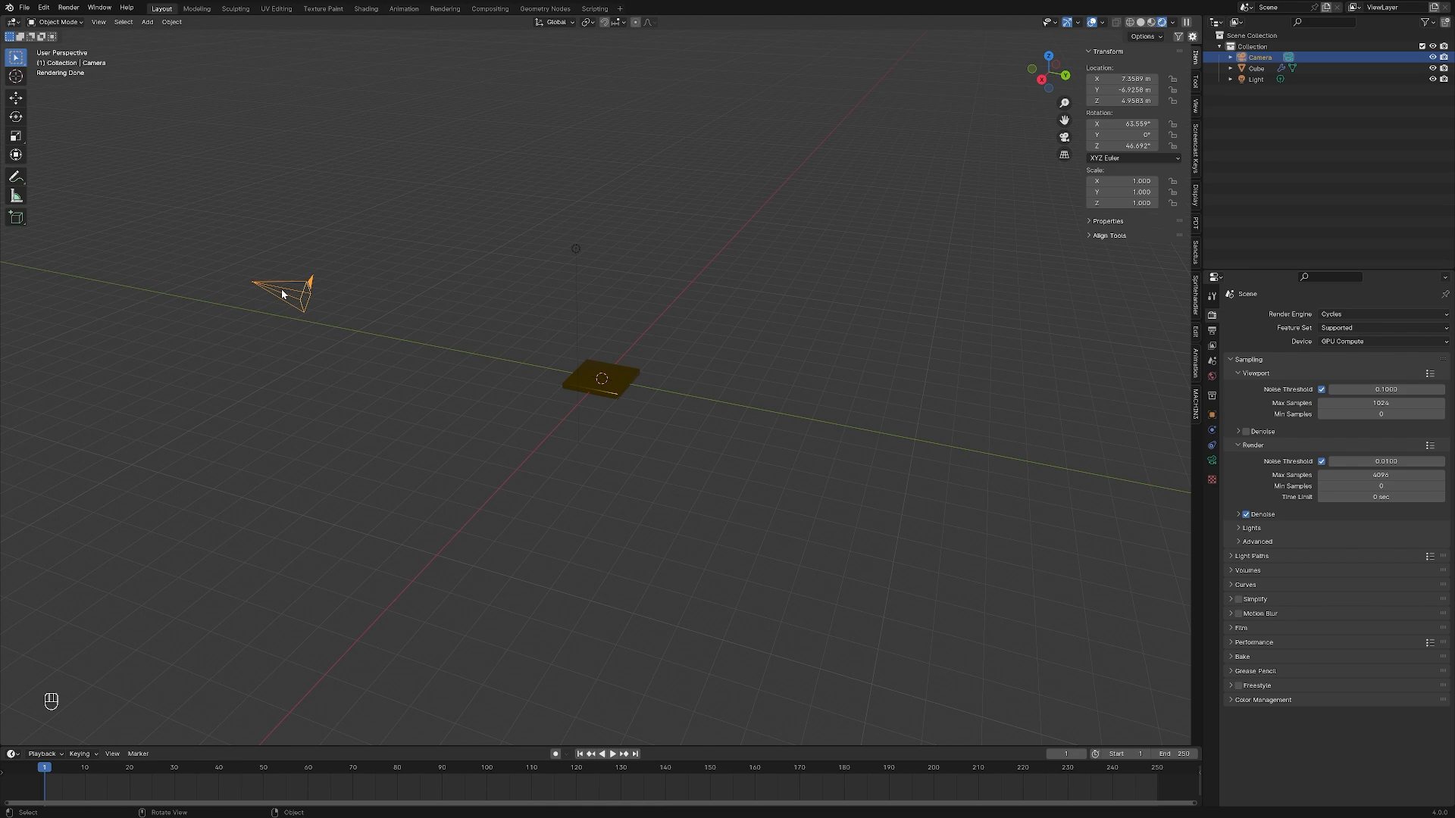
pyautogui.press('g')
pyautogui.press('y')
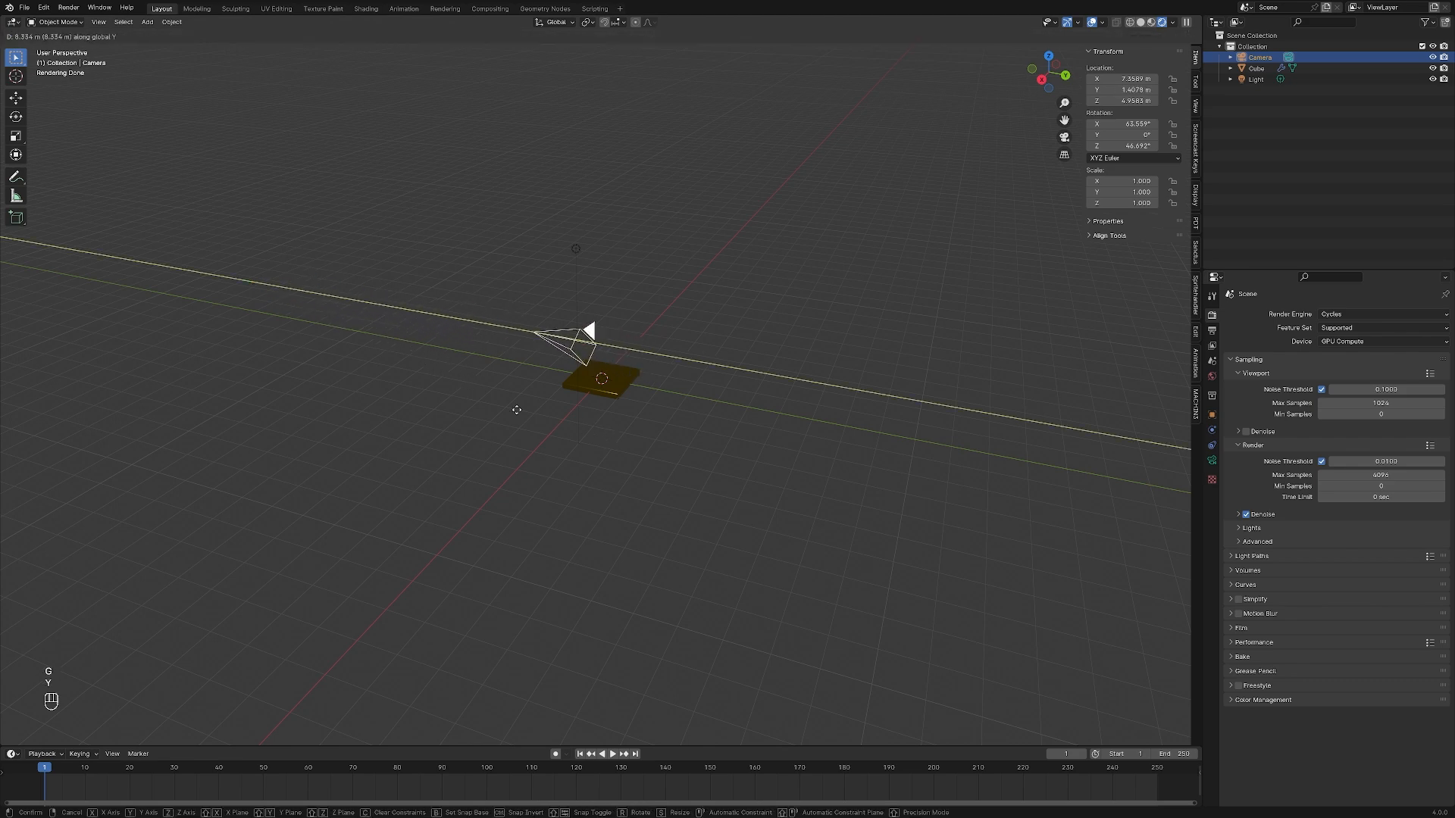
pyautogui.press('Escape')
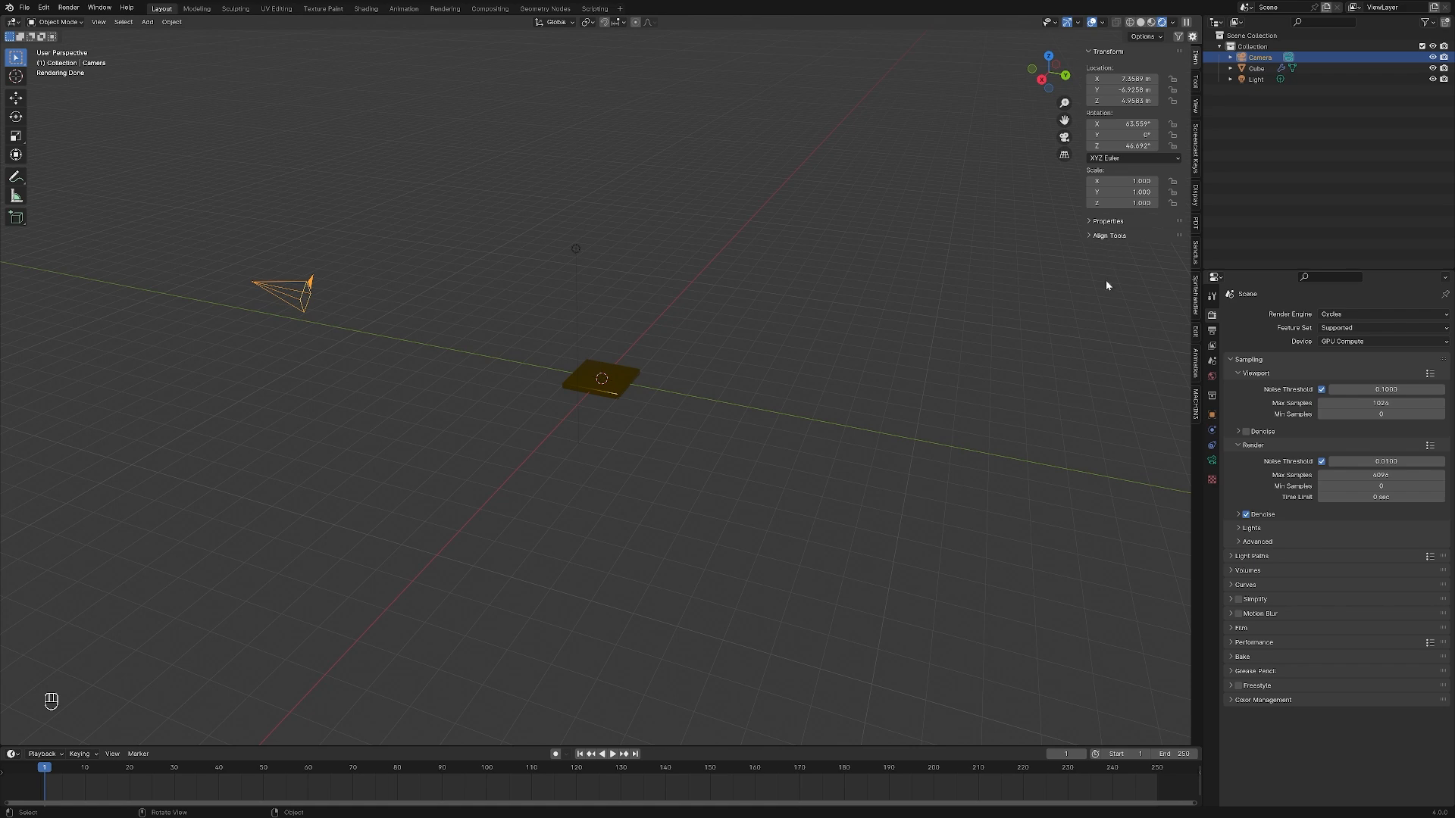
pyautogui.press('n')
pyautogui.press('n')
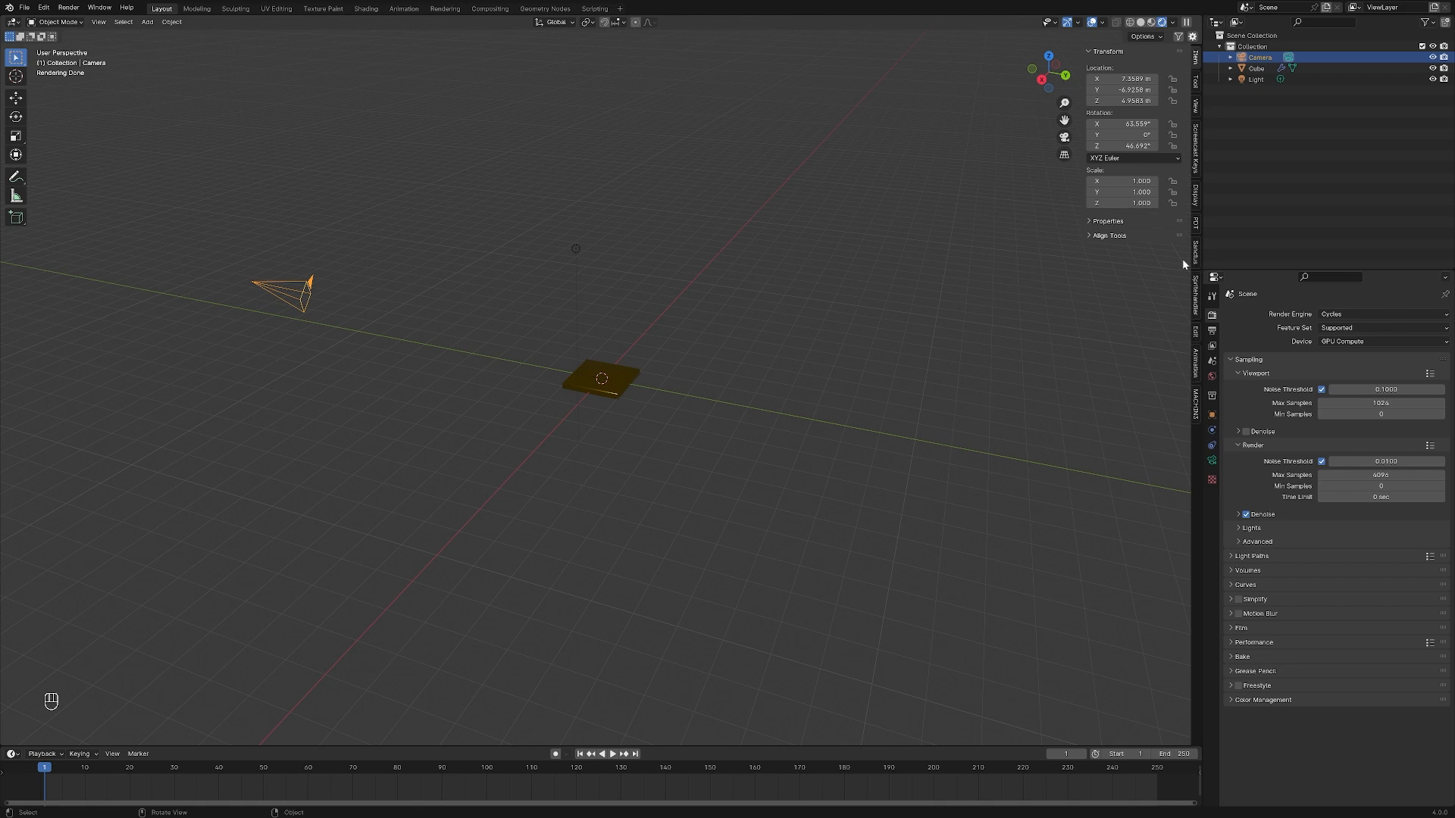
# Set the camera's X, Y and Z location values to 0 m one at a time
pyautogui.click(1111, 79)
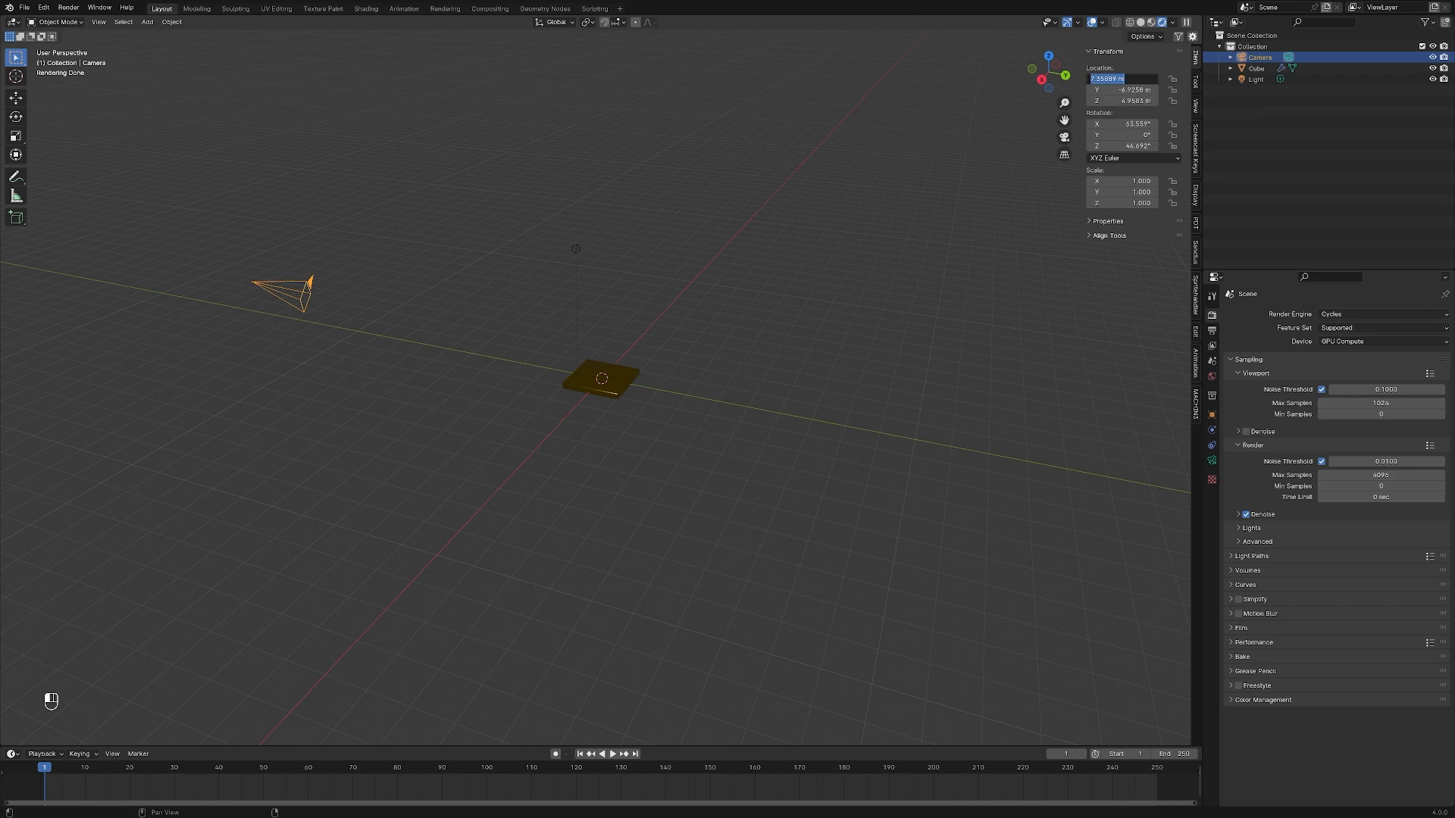
pyautogui.write('0')
pyautogui.click(1133, 90)
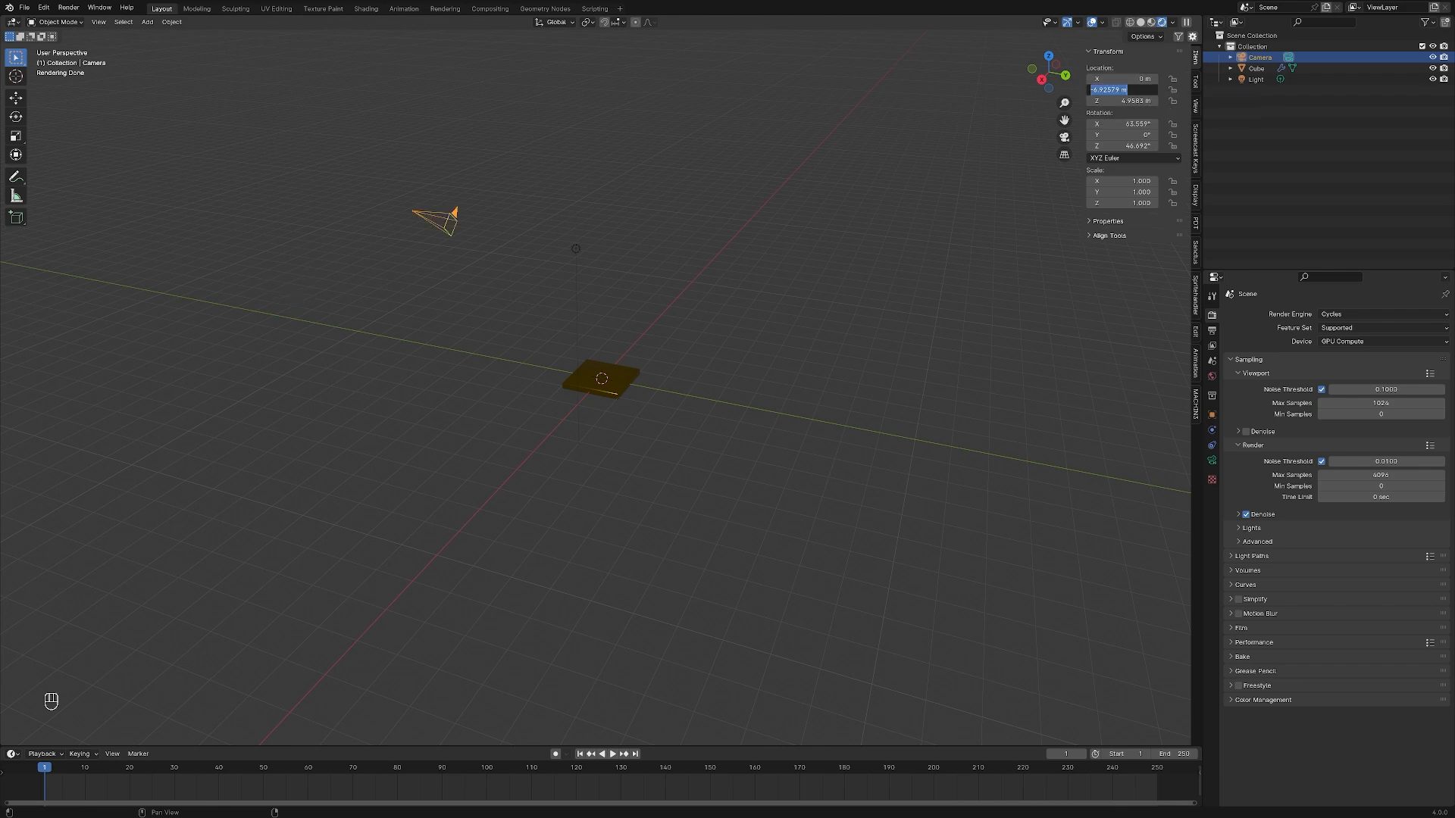
pyautogui.write('0')
pyautogui.press('Return')
pyautogui.click(1119, 100)
pyautogui.write('0')
pyautogui.press('Return')
# Undo the camera's location changes on all three axes
pyautogui.press('ctrl')
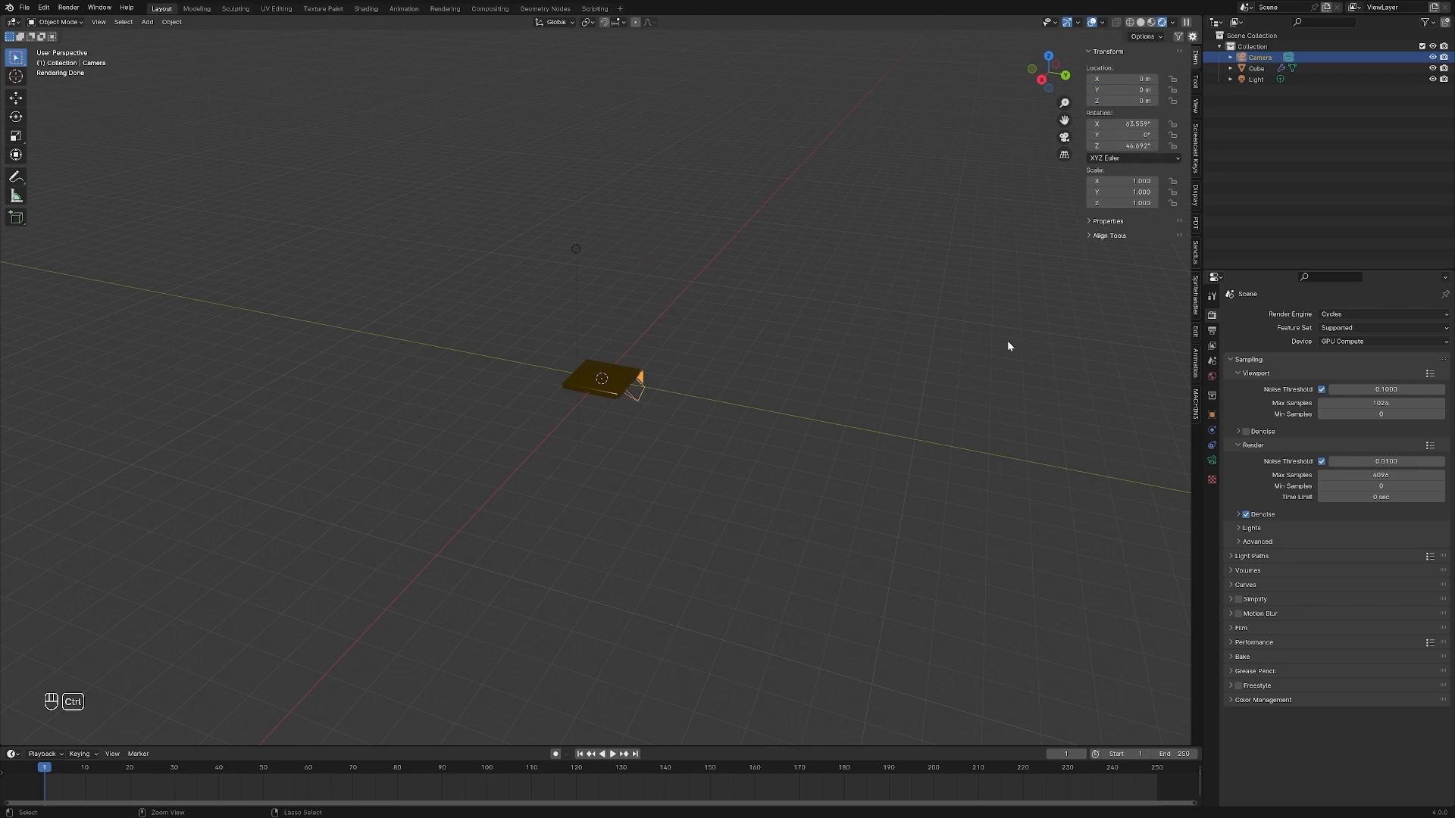
pyautogui.hotkey('ctrl', 'z')
pyautogui.hotkey('ctrl', 'z')
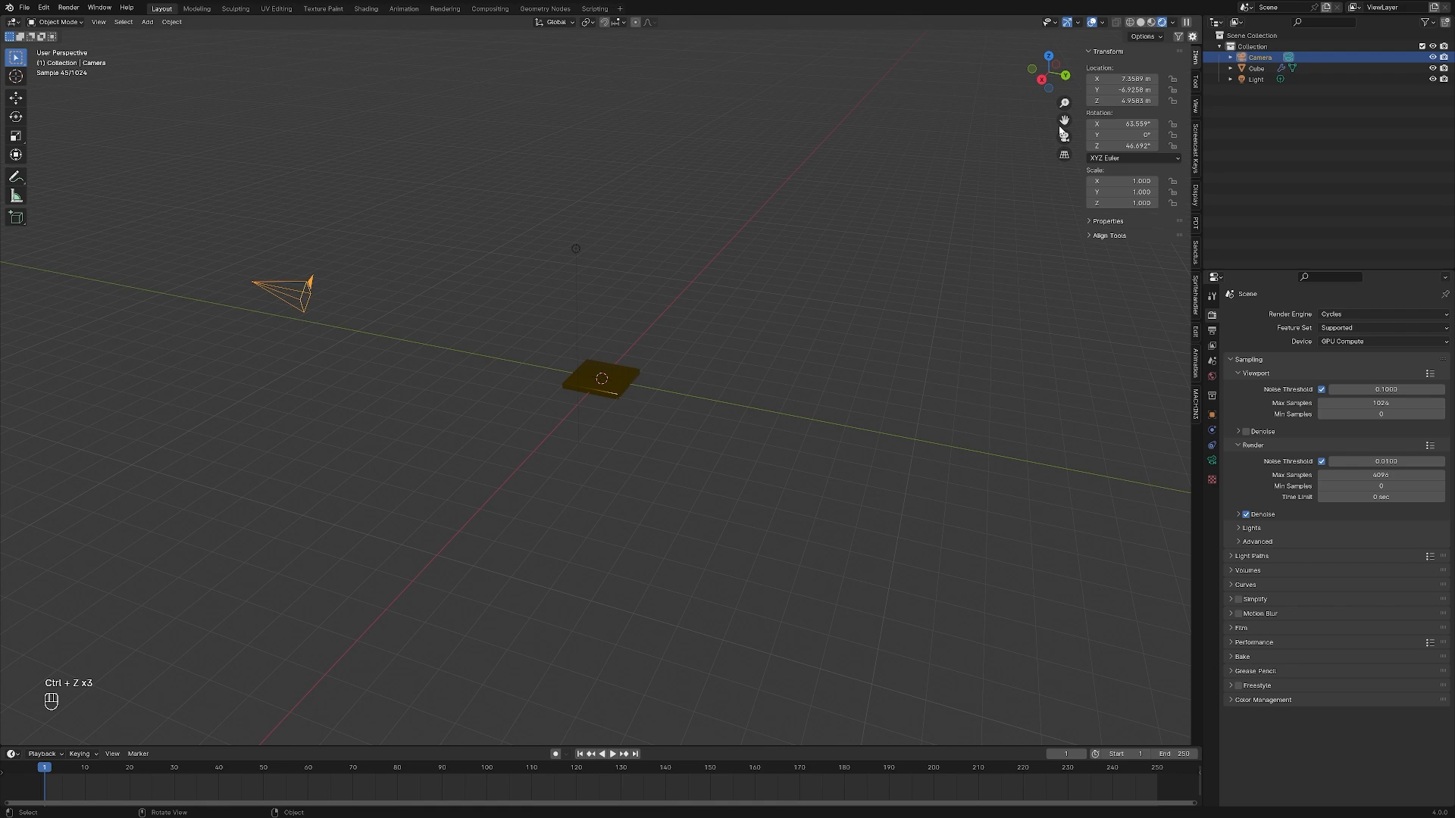
# Set all three of the camera's location values to 0 m and all three rotation values to 0°
pyautogui.moveTo(983, 168); pyautogui.dragTo(983, 224)
pyautogui.write('0')
pyautogui.press('Return')
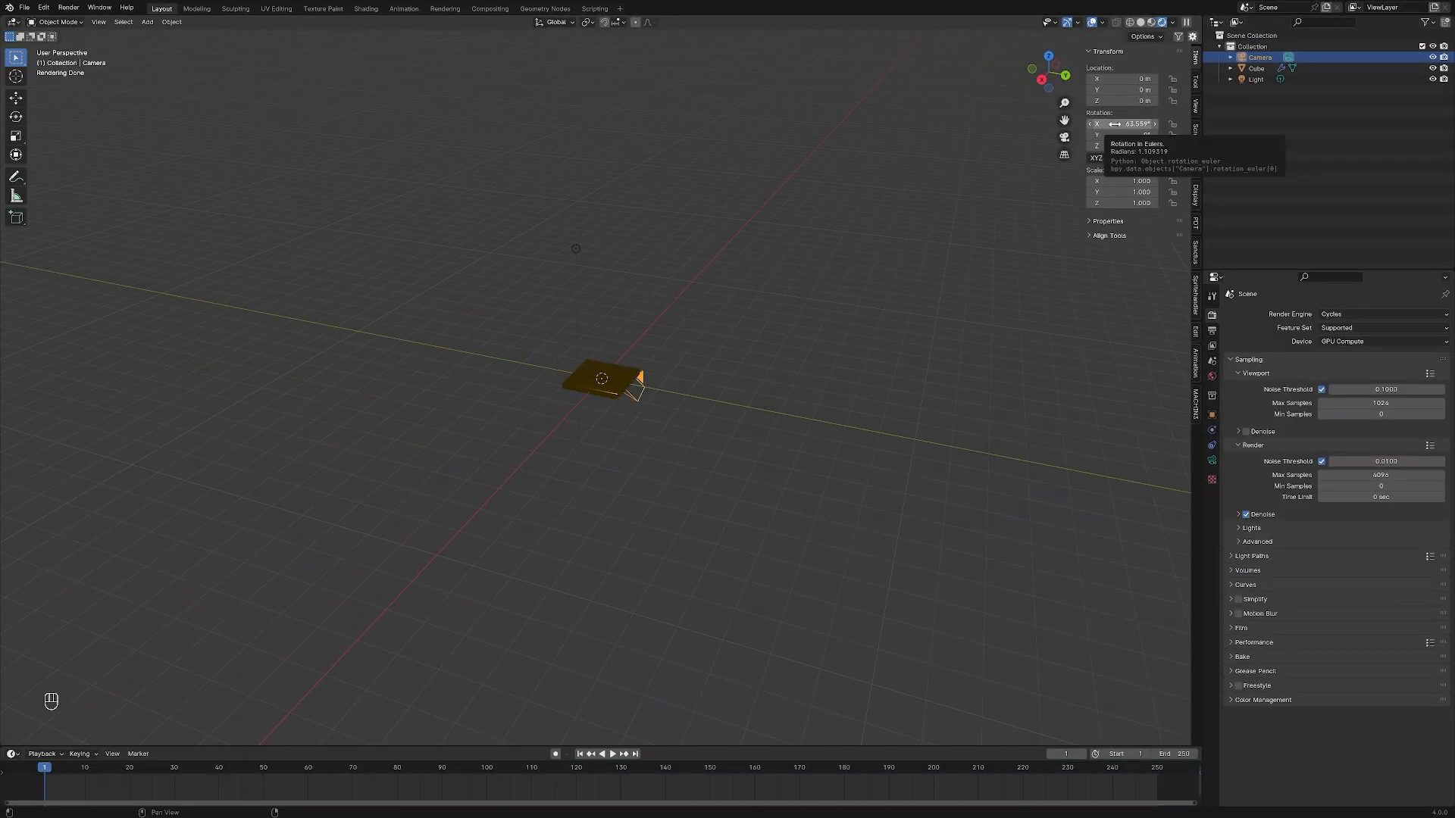
pyautogui.moveTo(1115, 123); pyautogui.dragTo(1114, 145)
pyautogui.write('0')
pyautogui.press('Return')
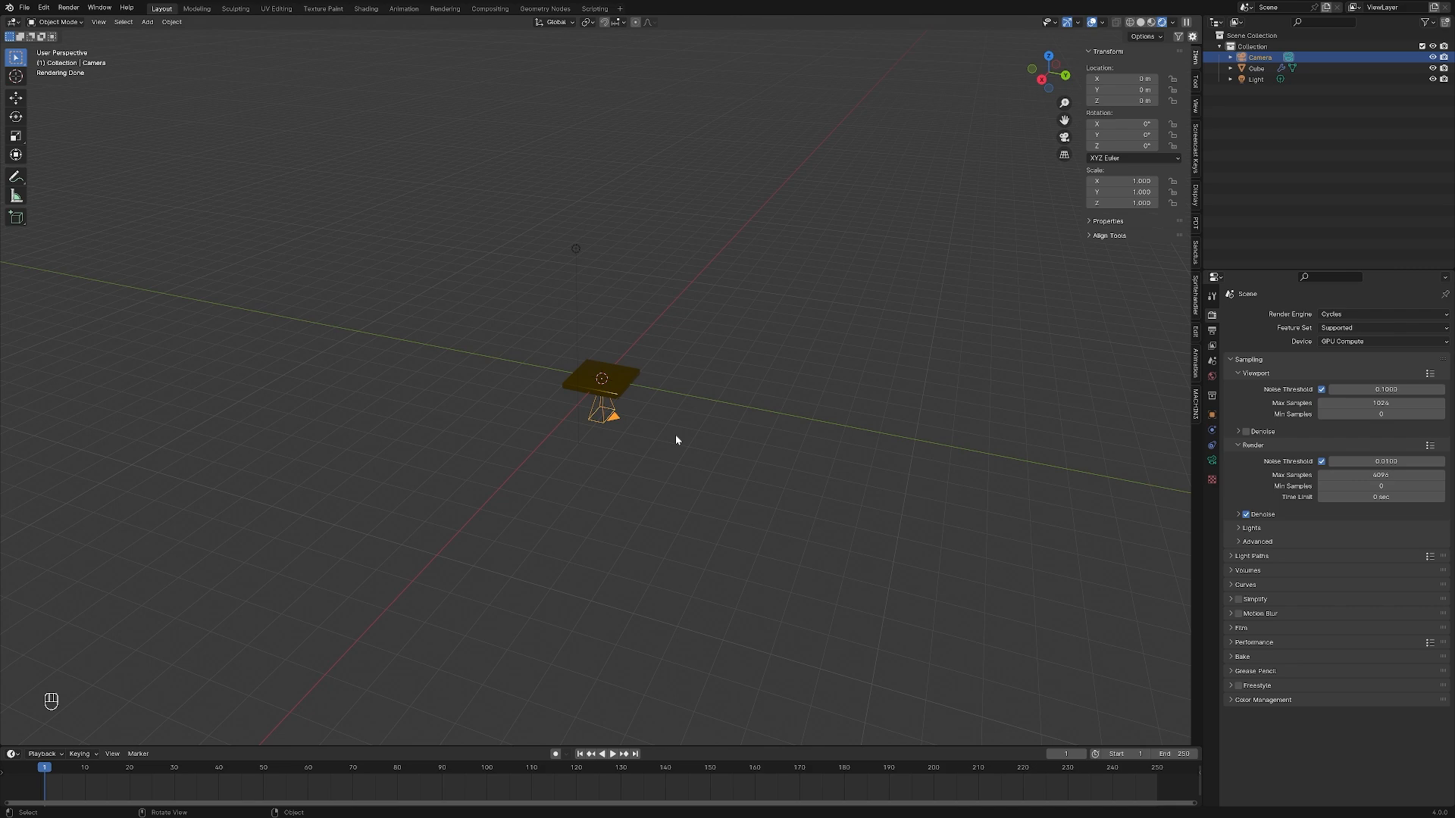
# Rotate the camera 45° around the global X axis
pyautogui.press('r')
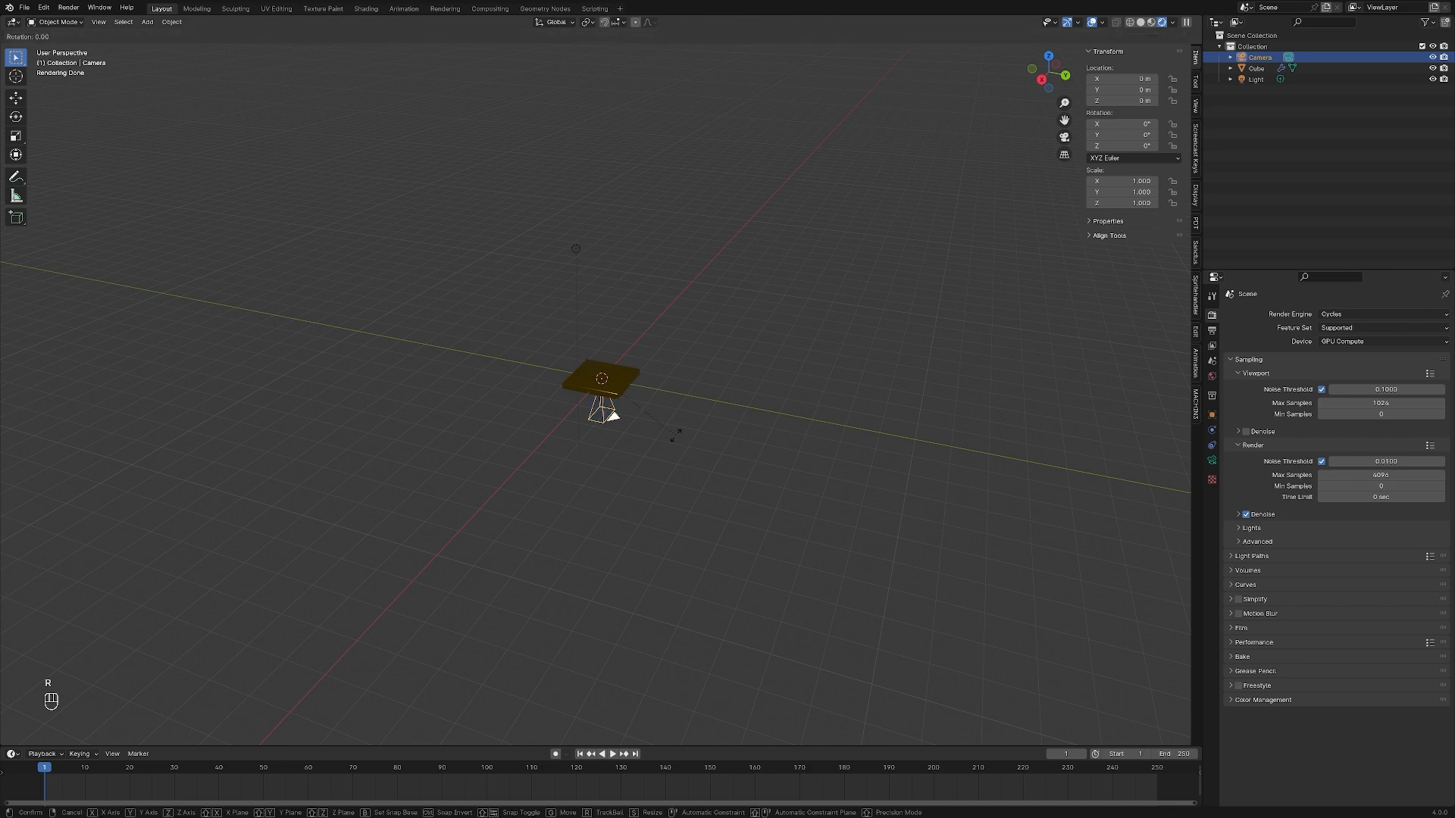
pyautogui.press('x')
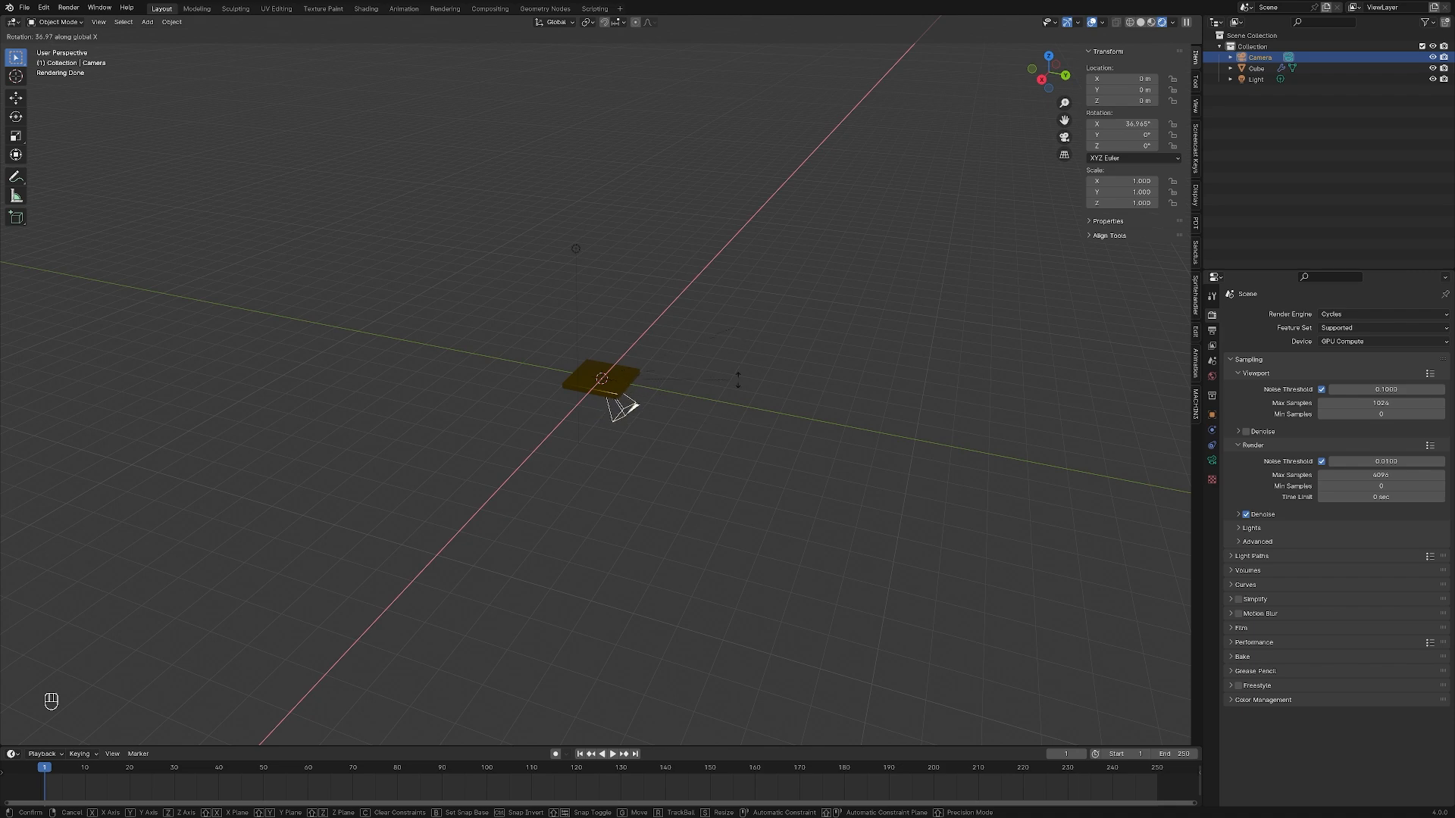
pyautogui.write('45')
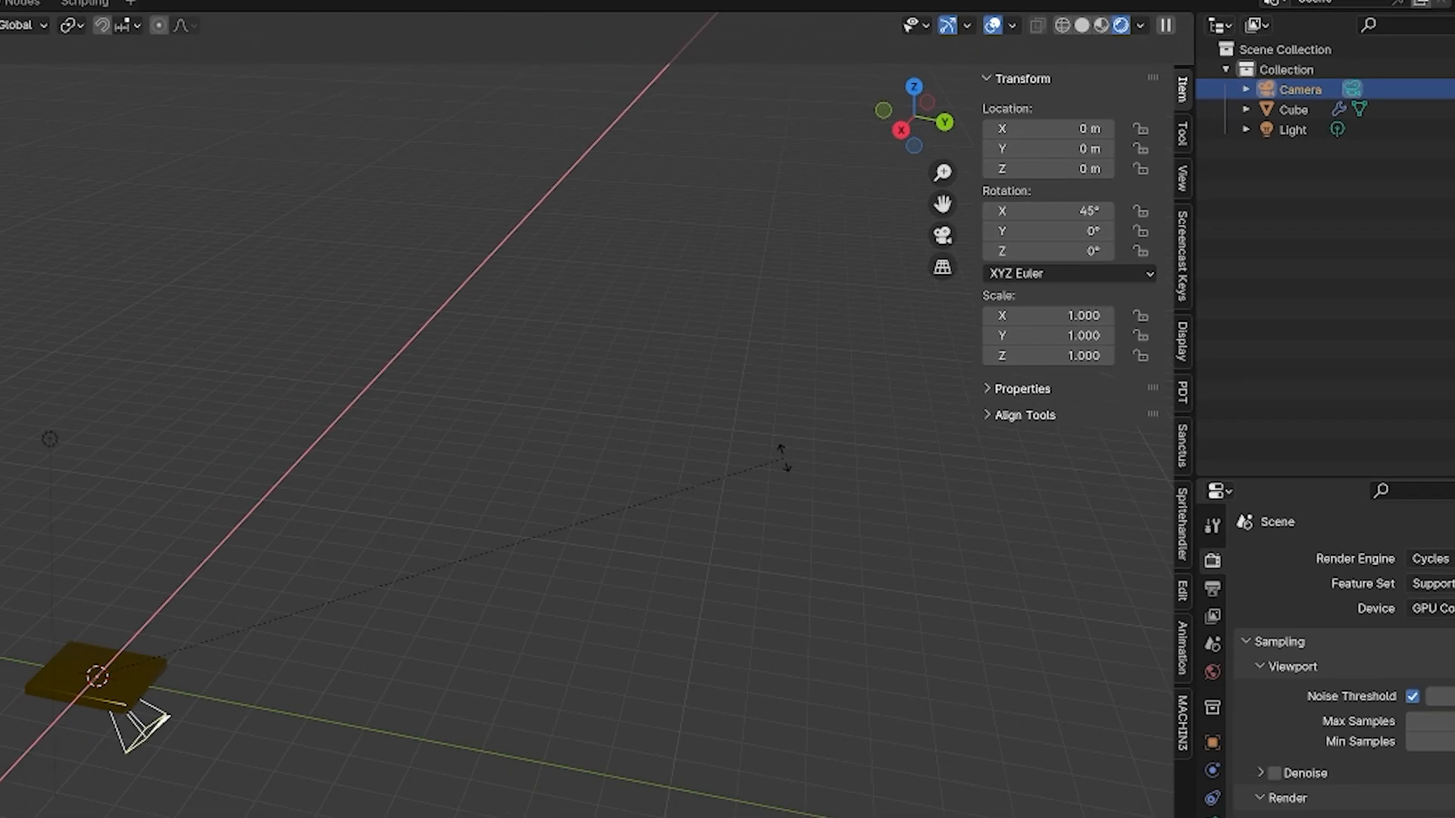
pyautogui.click(792, 439)
pyautogui.click(792, 439)
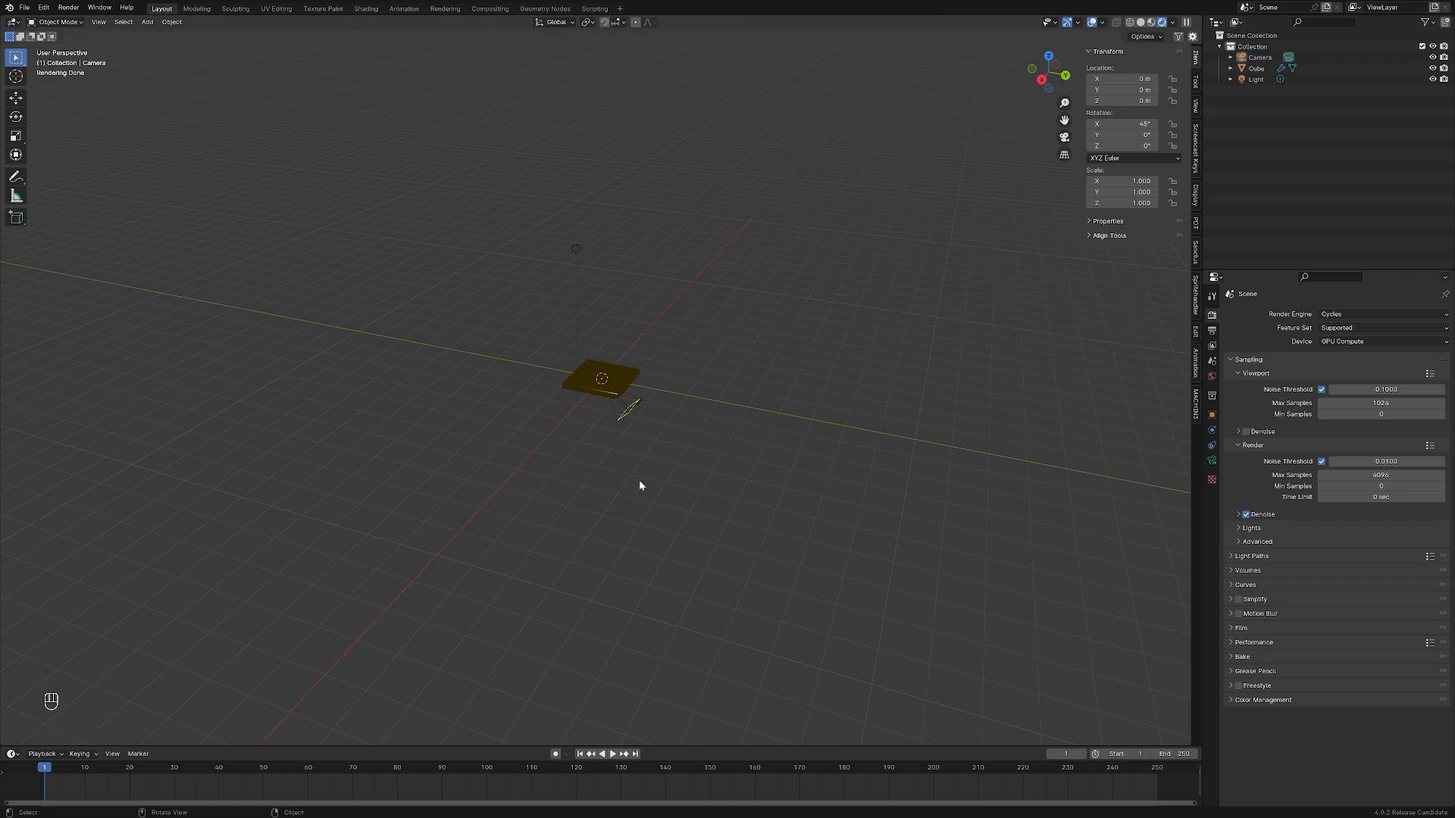
# Examine the plate and camera in the front, right and top orthographic views and from free perspective angles
pyautogui.scroll(8, 625, 480)
pyautogui.moveTo(653, 491); pyautogui.dragTo(610, 347, button='middle')
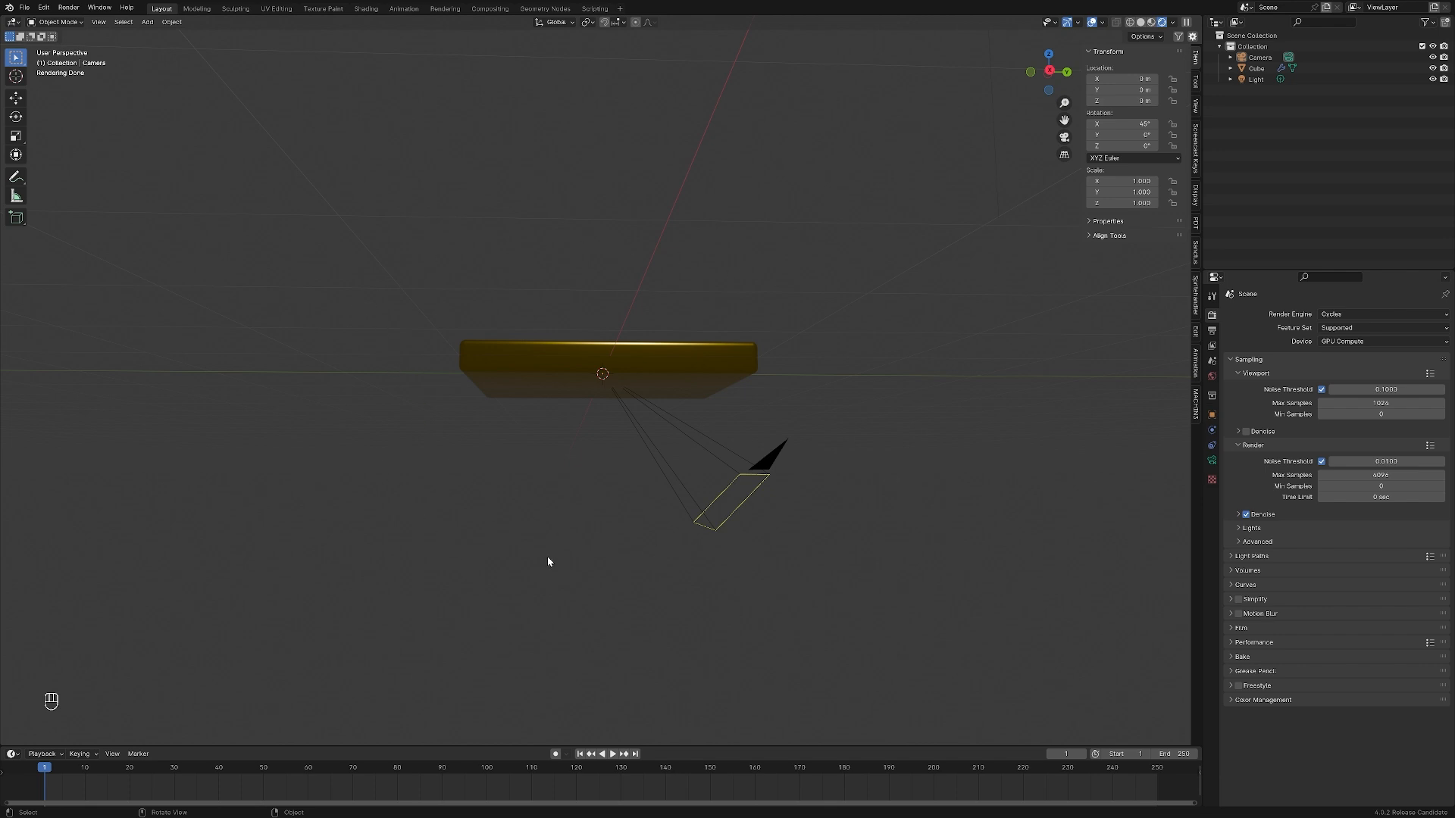
pyautogui.press('KP_1')
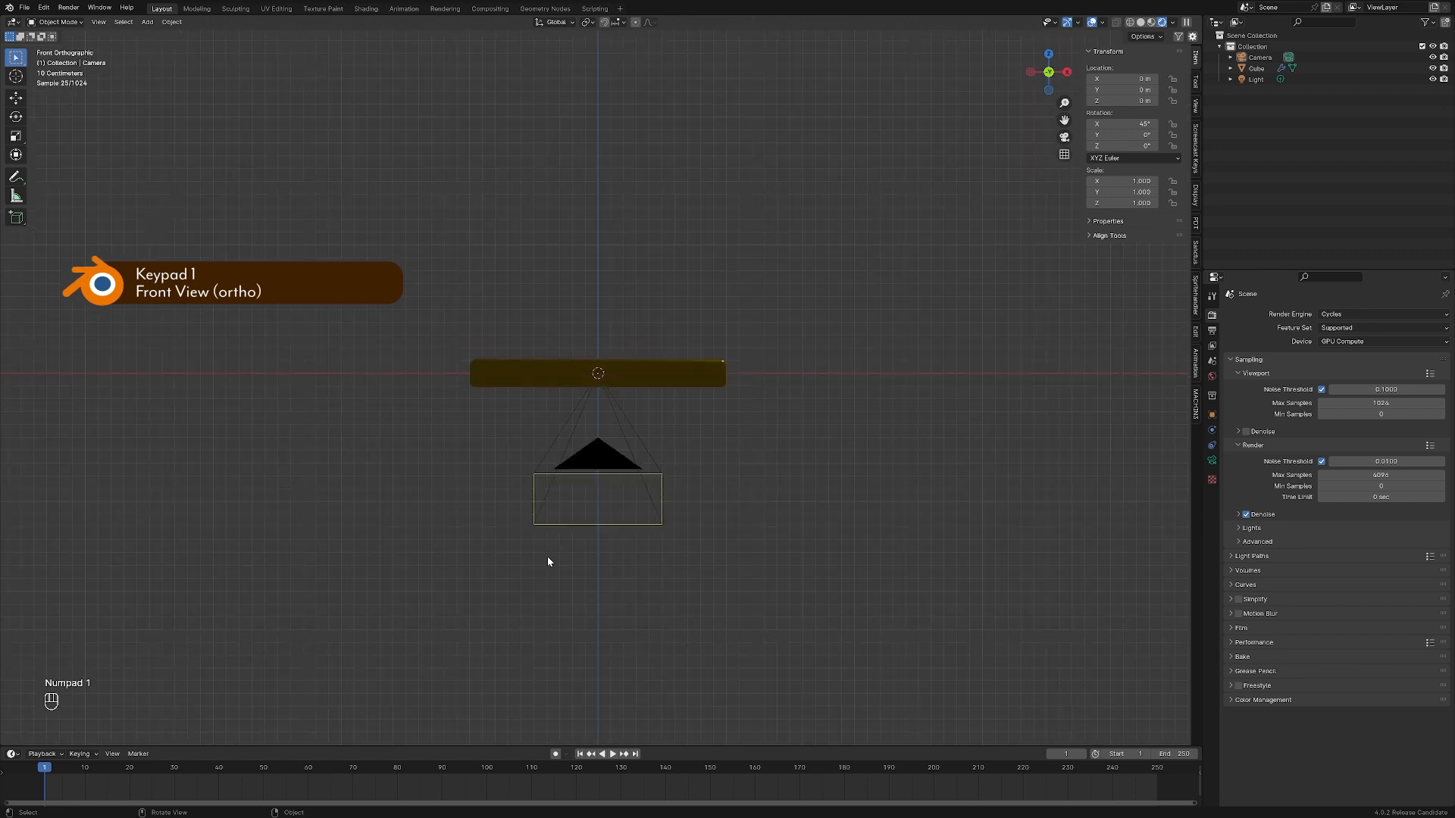
pyautogui.press('KP_3')
pyautogui.press('KP_7')
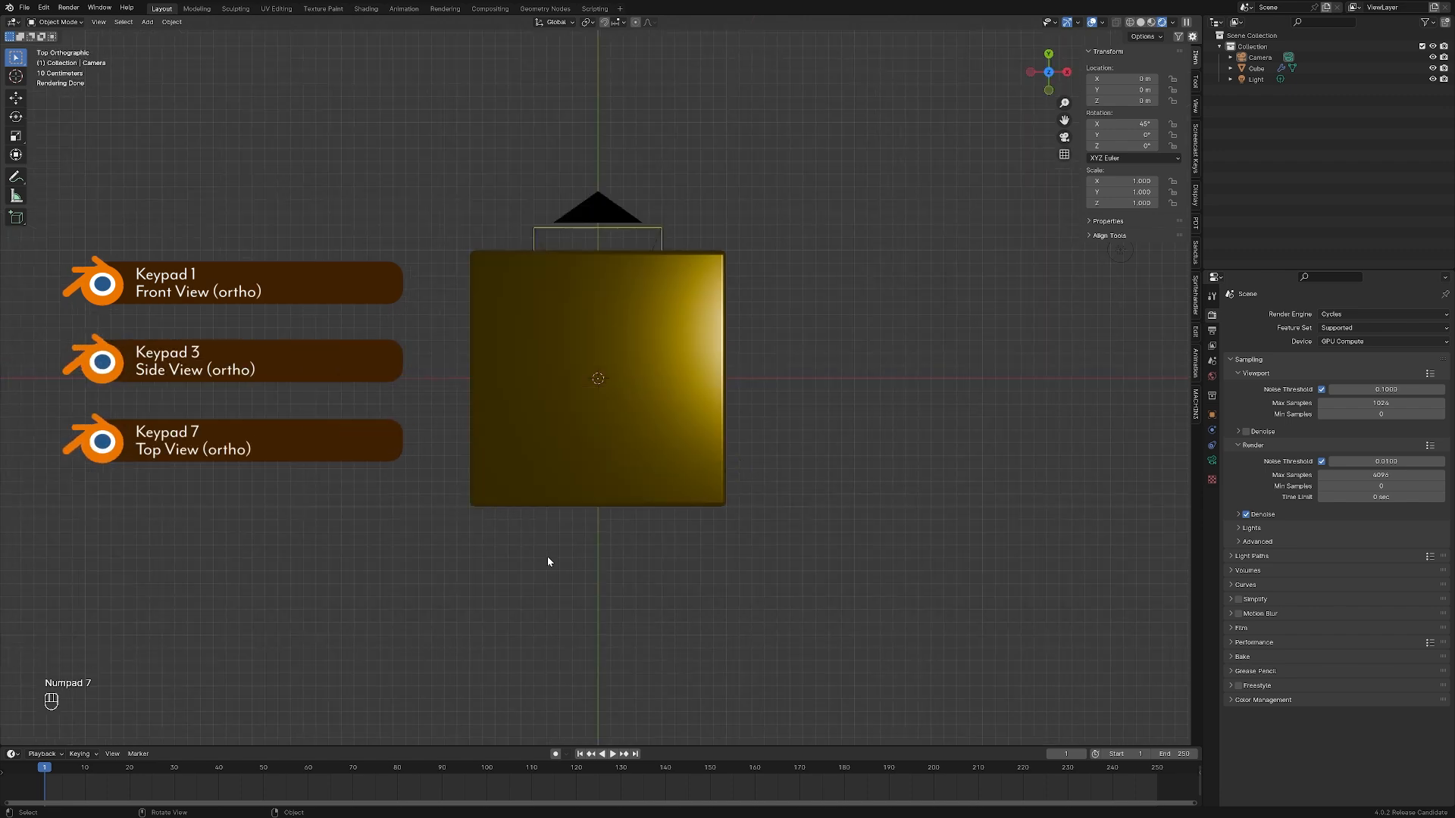
pyautogui.press('KP_3')
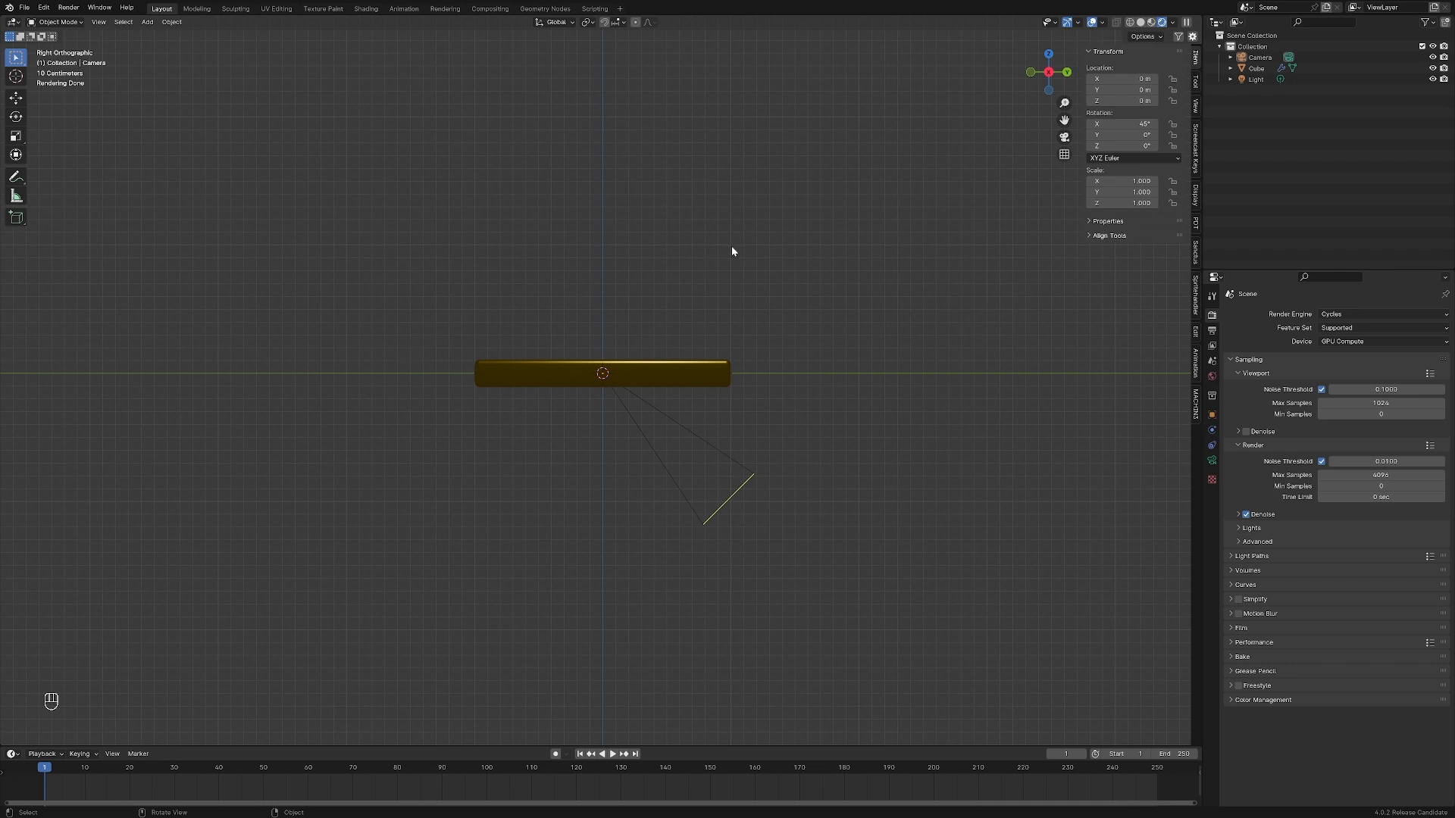
pyautogui.moveTo(675, 293); pyautogui.dragTo(717, 324, button='middle')
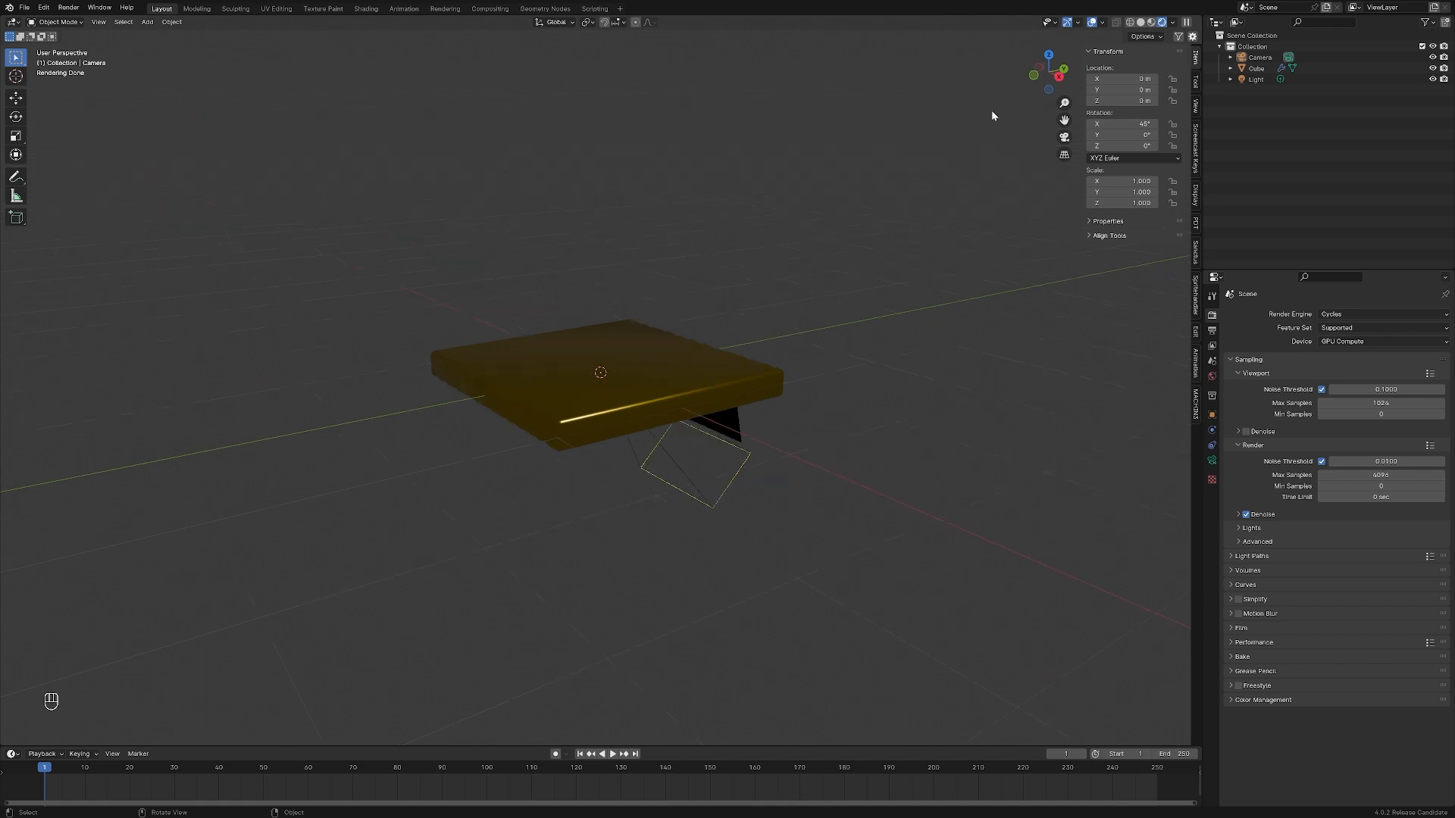
pyautogui.click(1059, 77)
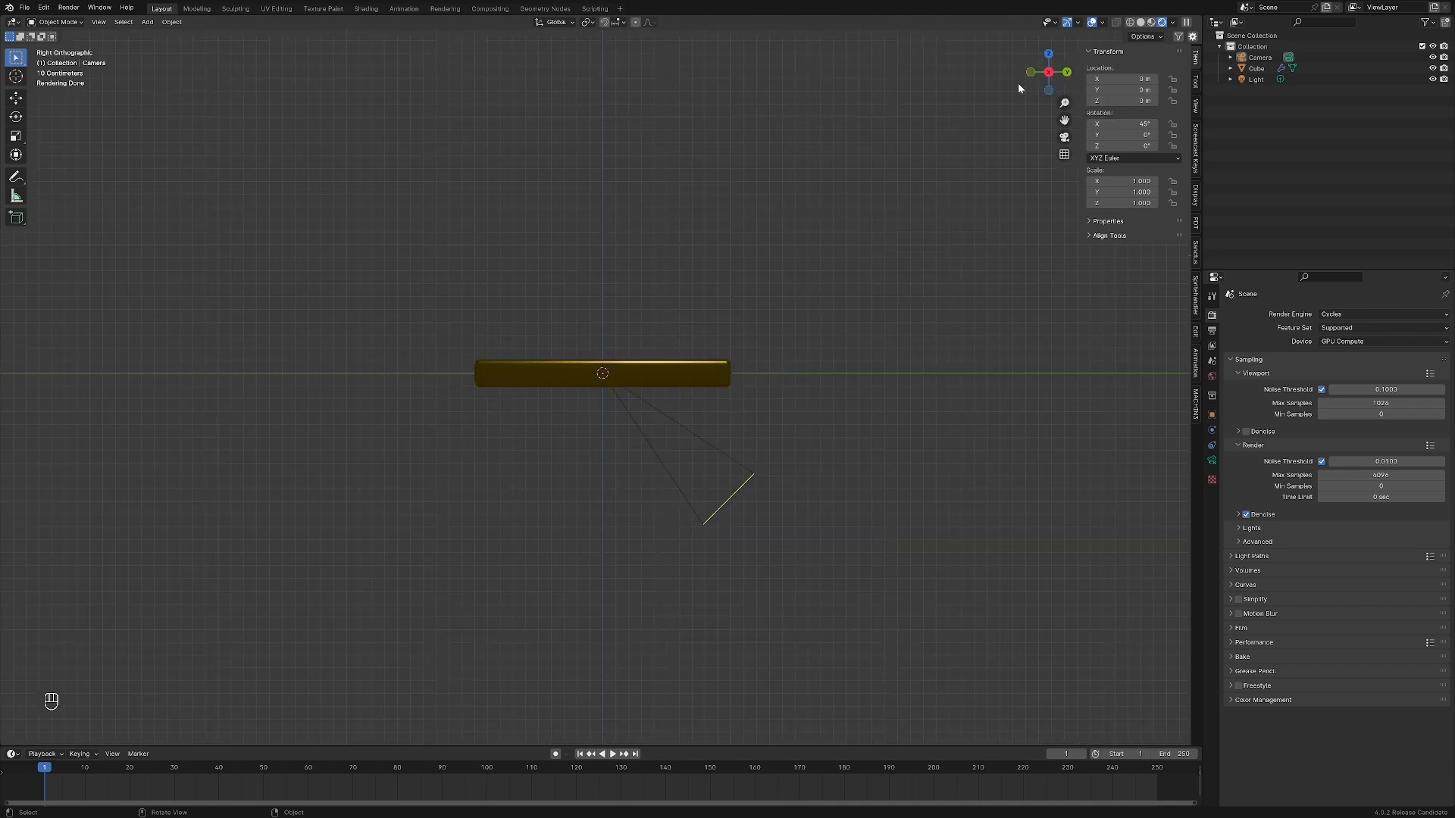
pyautogui.moveTo(1044, 77); pyautogui.dragTo(1011, 106)
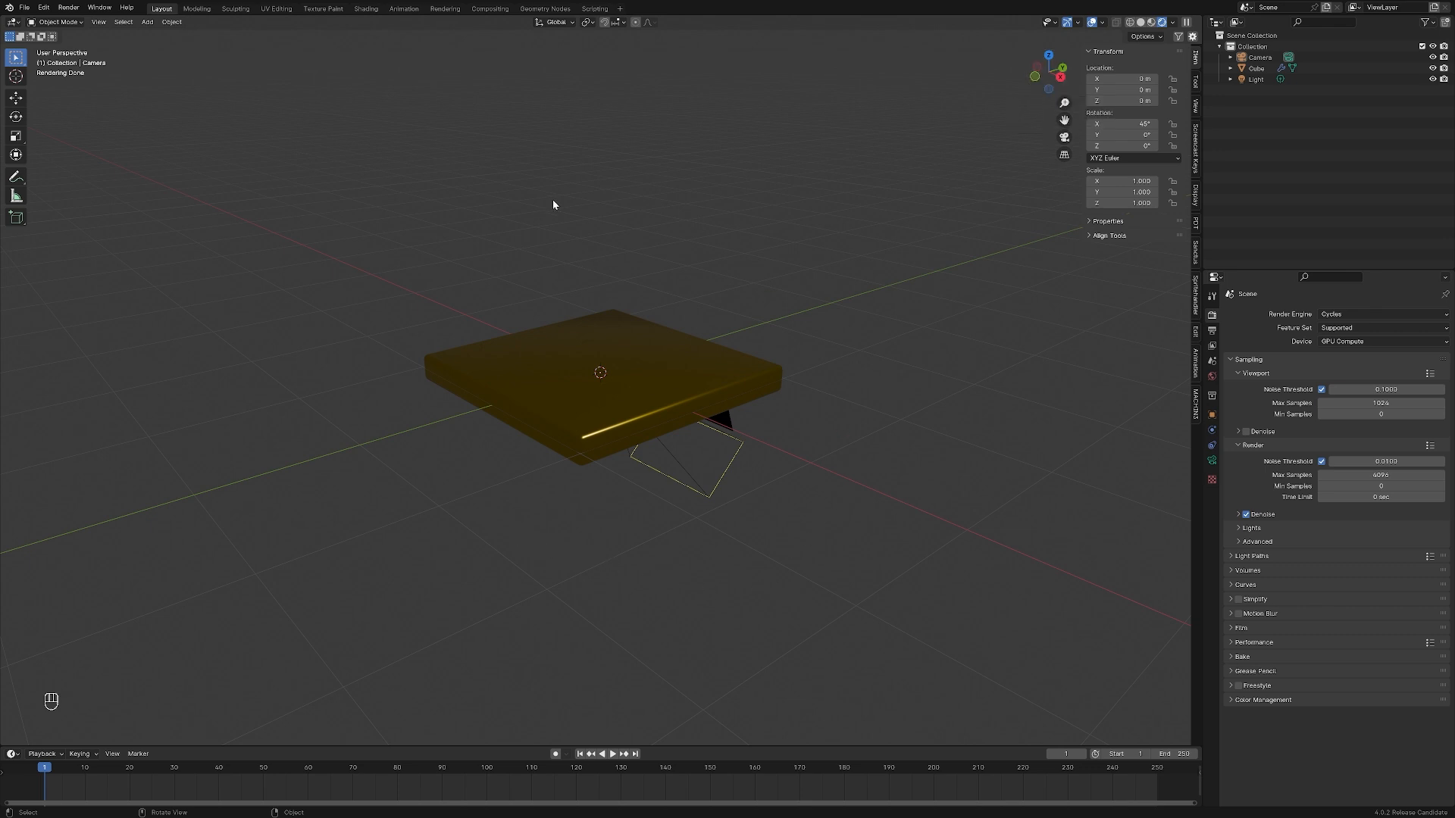
pyautogui.moveTo(590, 574); pyautogui.dragTo(948, 745, button='middle')
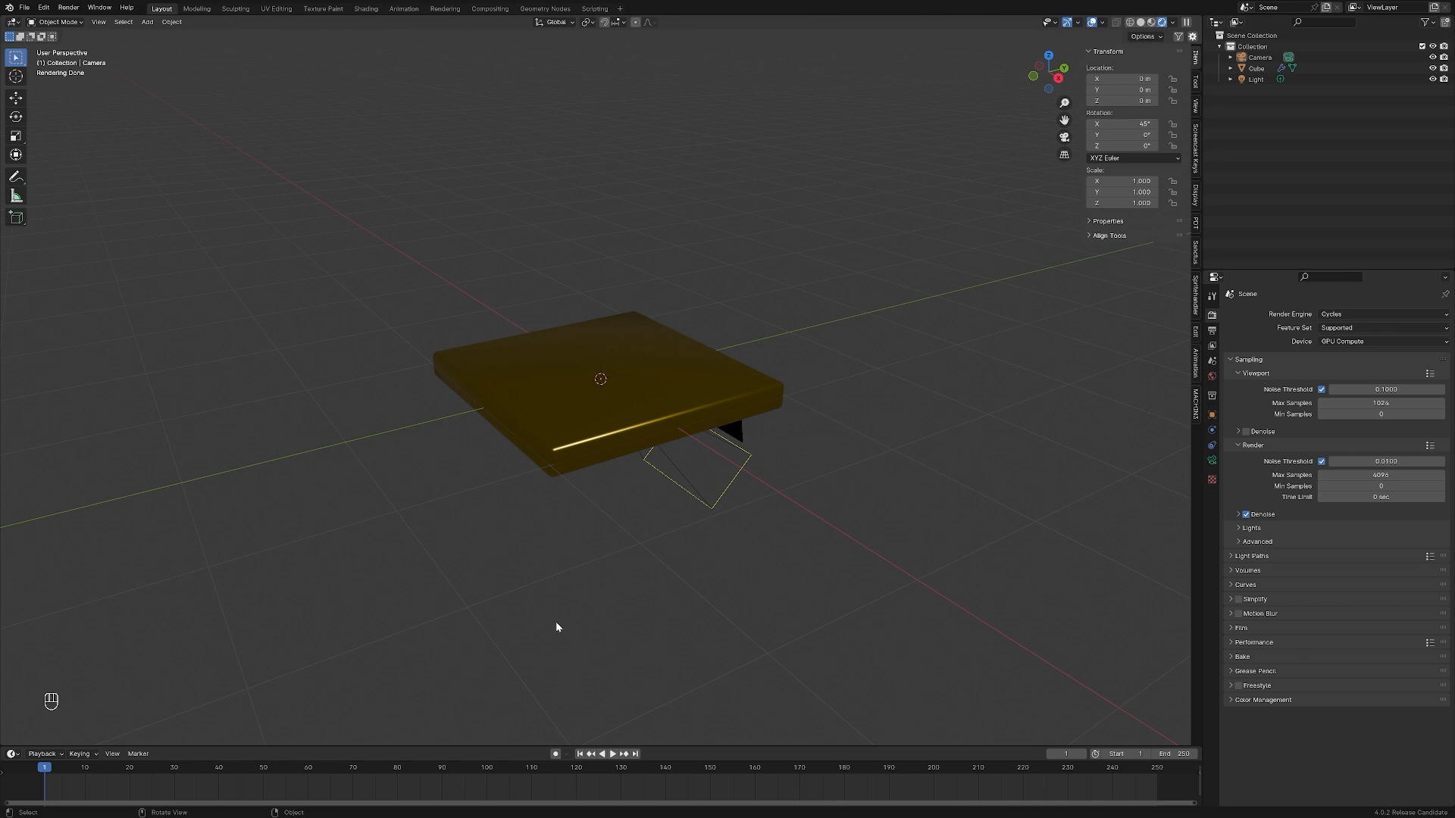
# In the right orthographic view, move the camera above and in front of the plate, to about Y -3.9 m and Z 3.9 m
pyautogui.press('KP_3')
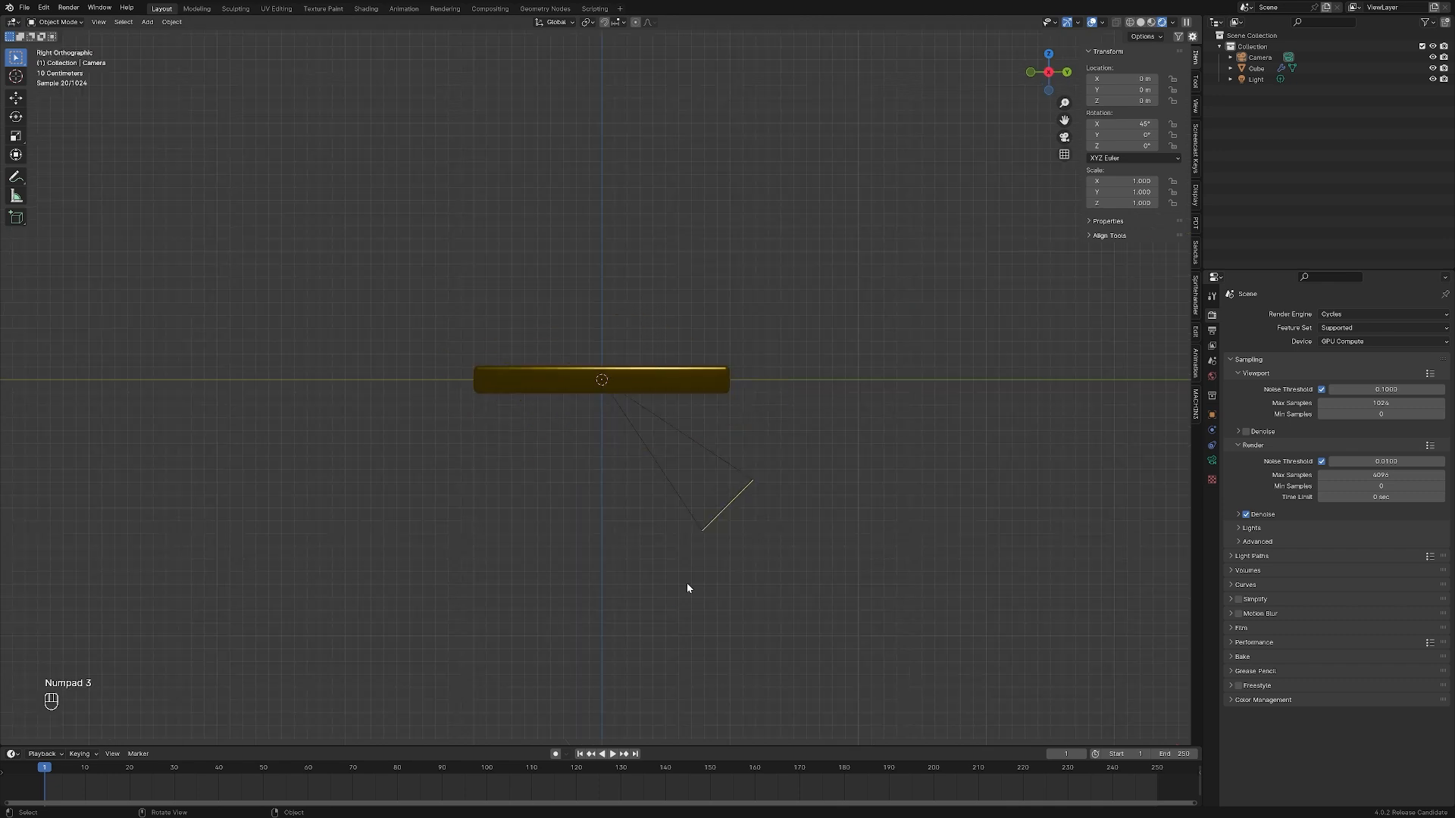
pyautogui.click(693, 521)
pyautogui.scroll(-6, 598, 432)
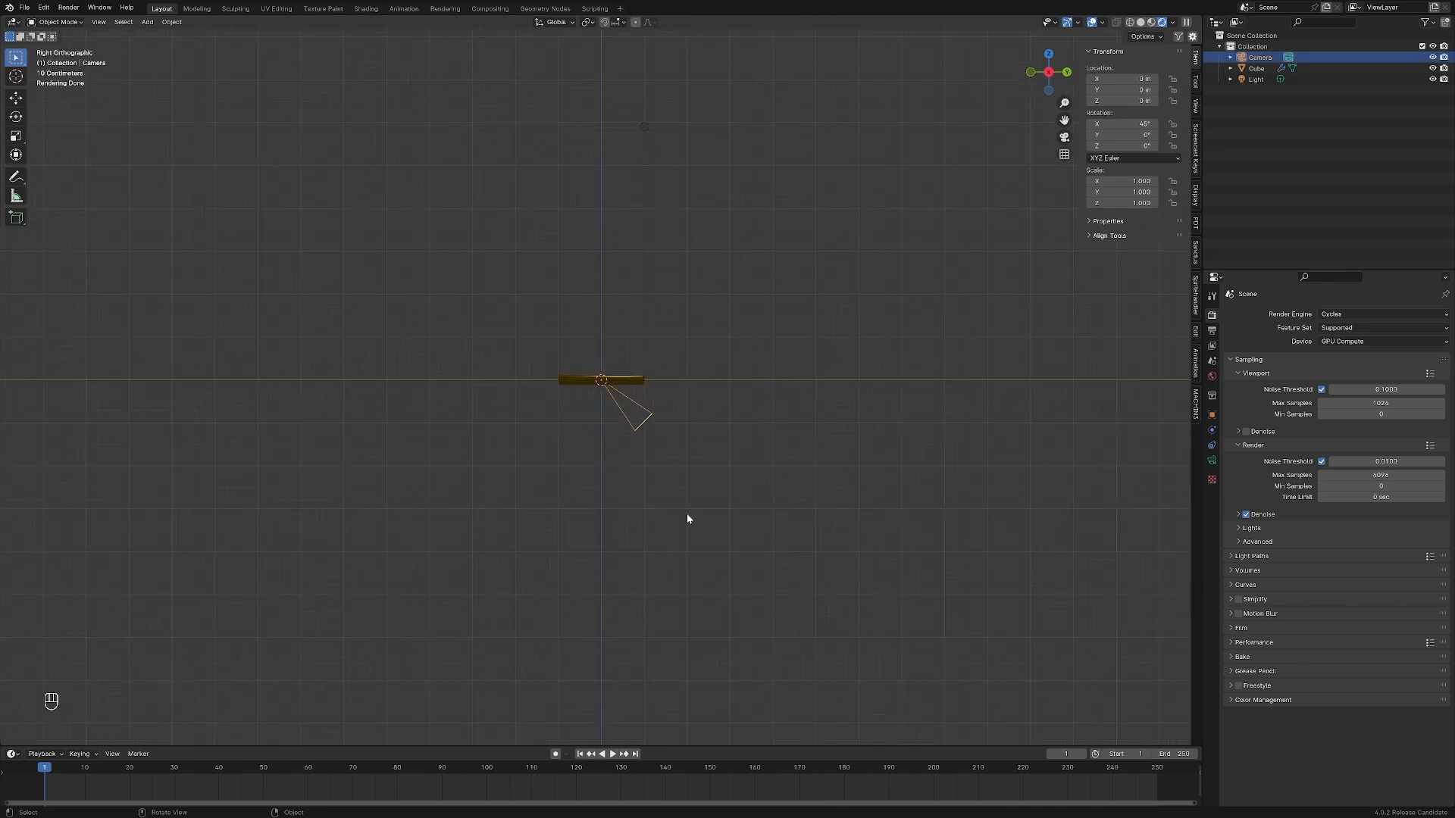
pyautogui.press('g')
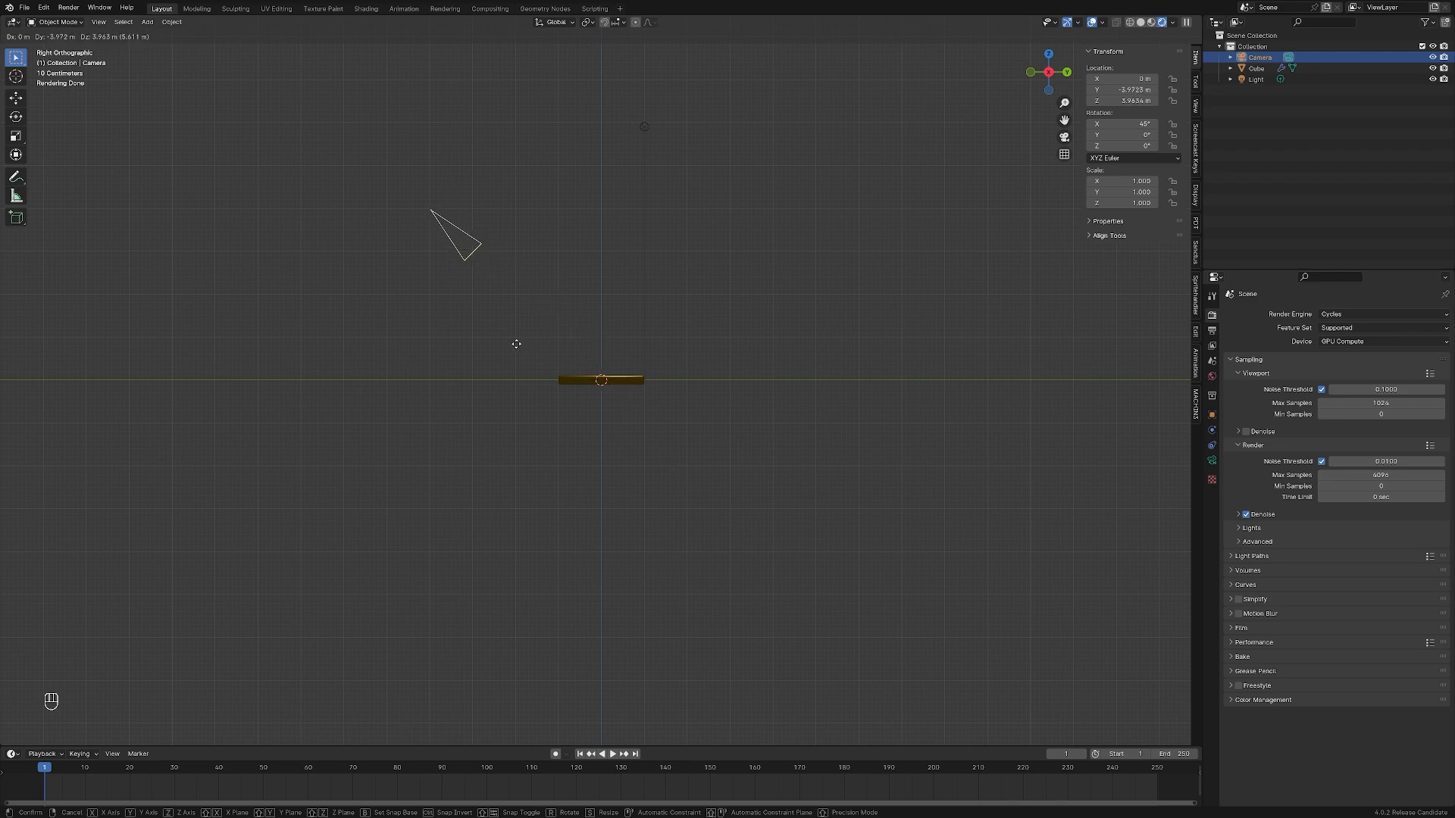
pyautogui.click(518, 343)
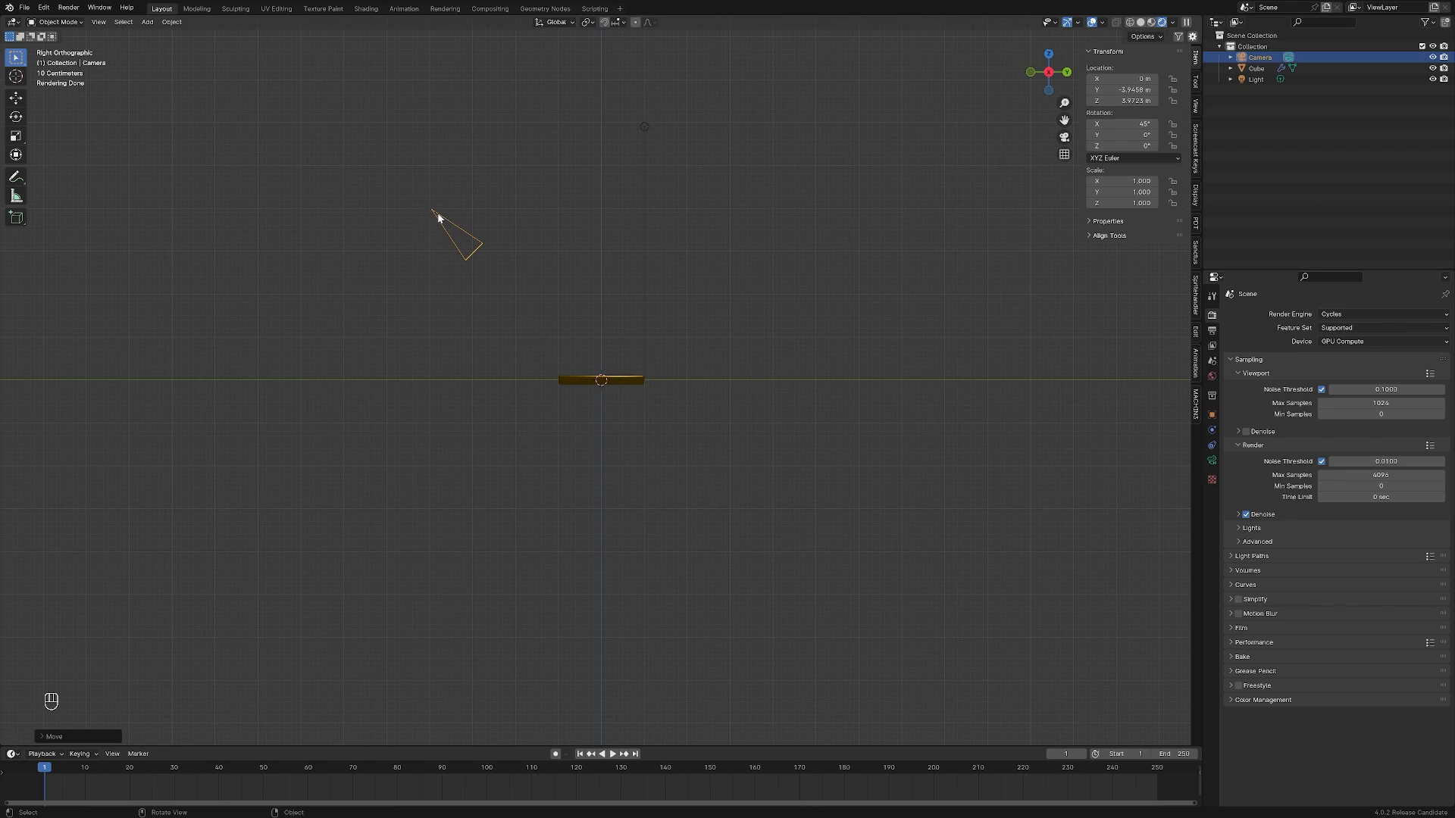
# Set the camera's Y location to -4 m and its Z location to 4 m
pyautogui.click(1121, 89)
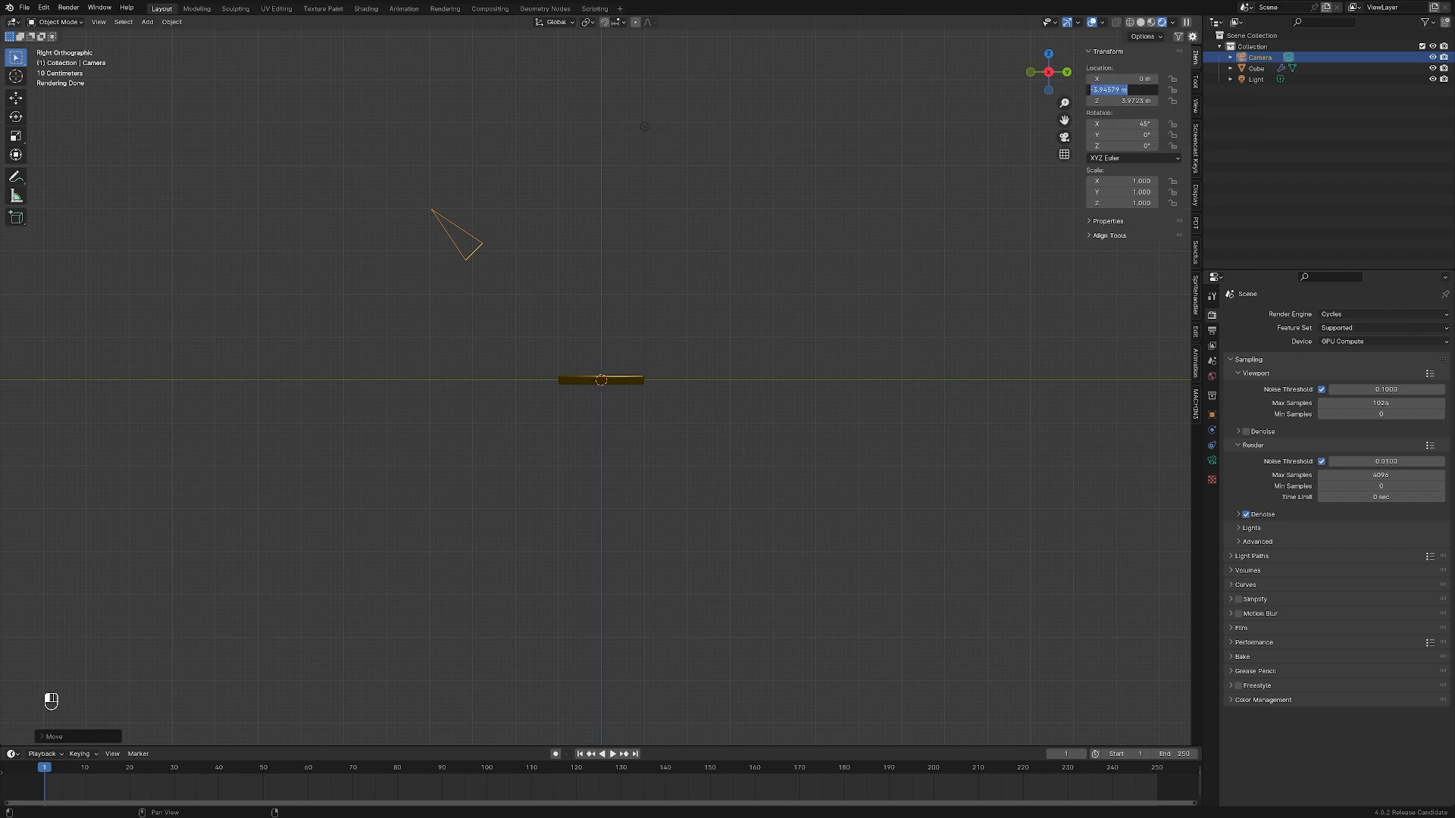
pyautogui.write('-4')
pyautogui.press('Tab')
pyautogui.write('4')
pyautogui.press('Return')
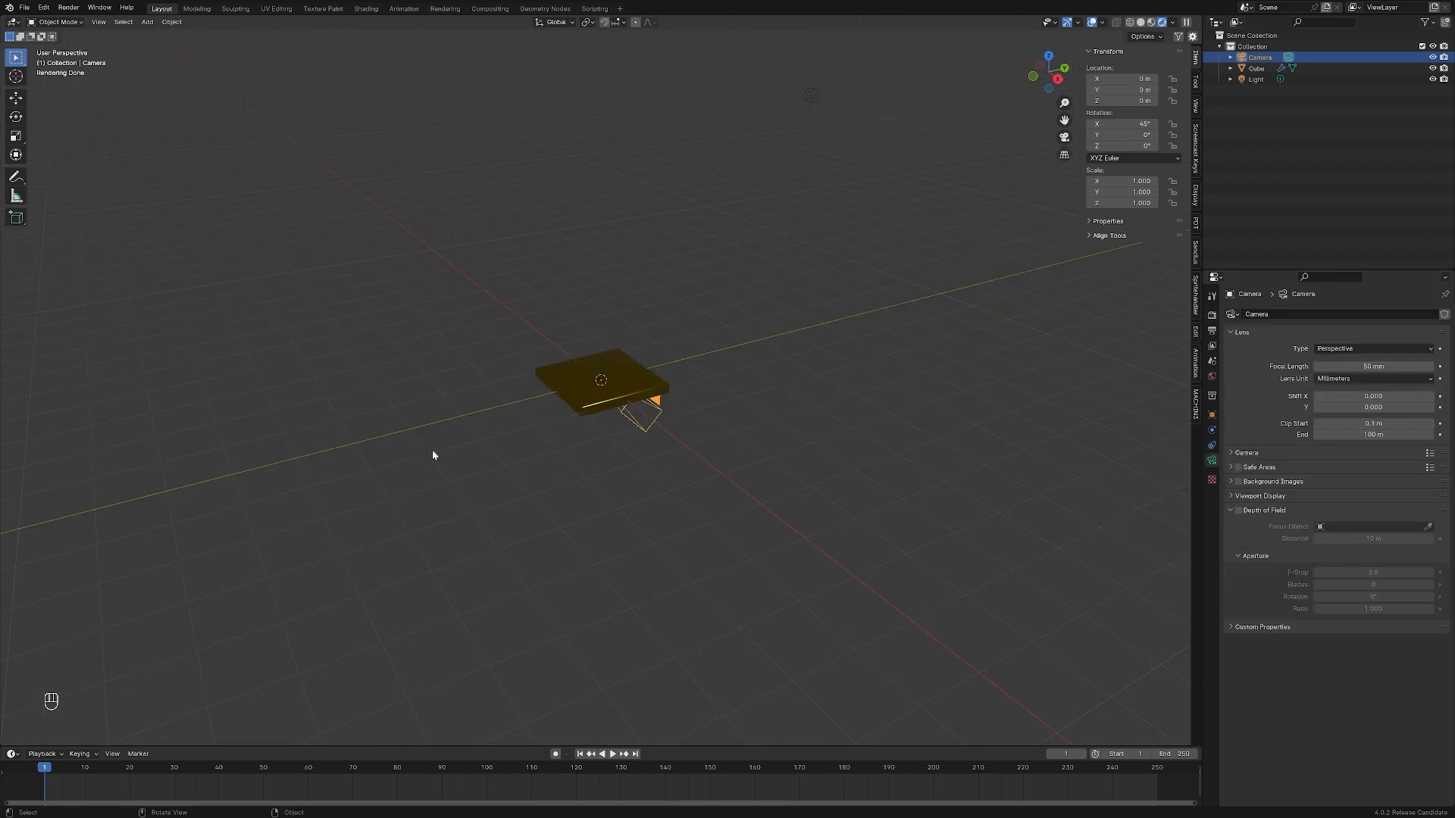
# In the perspective view, move the camera along Y to about -4.16 m and along Z to about 3.54 m
pyautogui.press('g')
pyautogui.press('y')
pyautogui.click(447, 485)
pyautogui.press('g')
pyautogui.press('z')
pyautogui.click(436, 318)
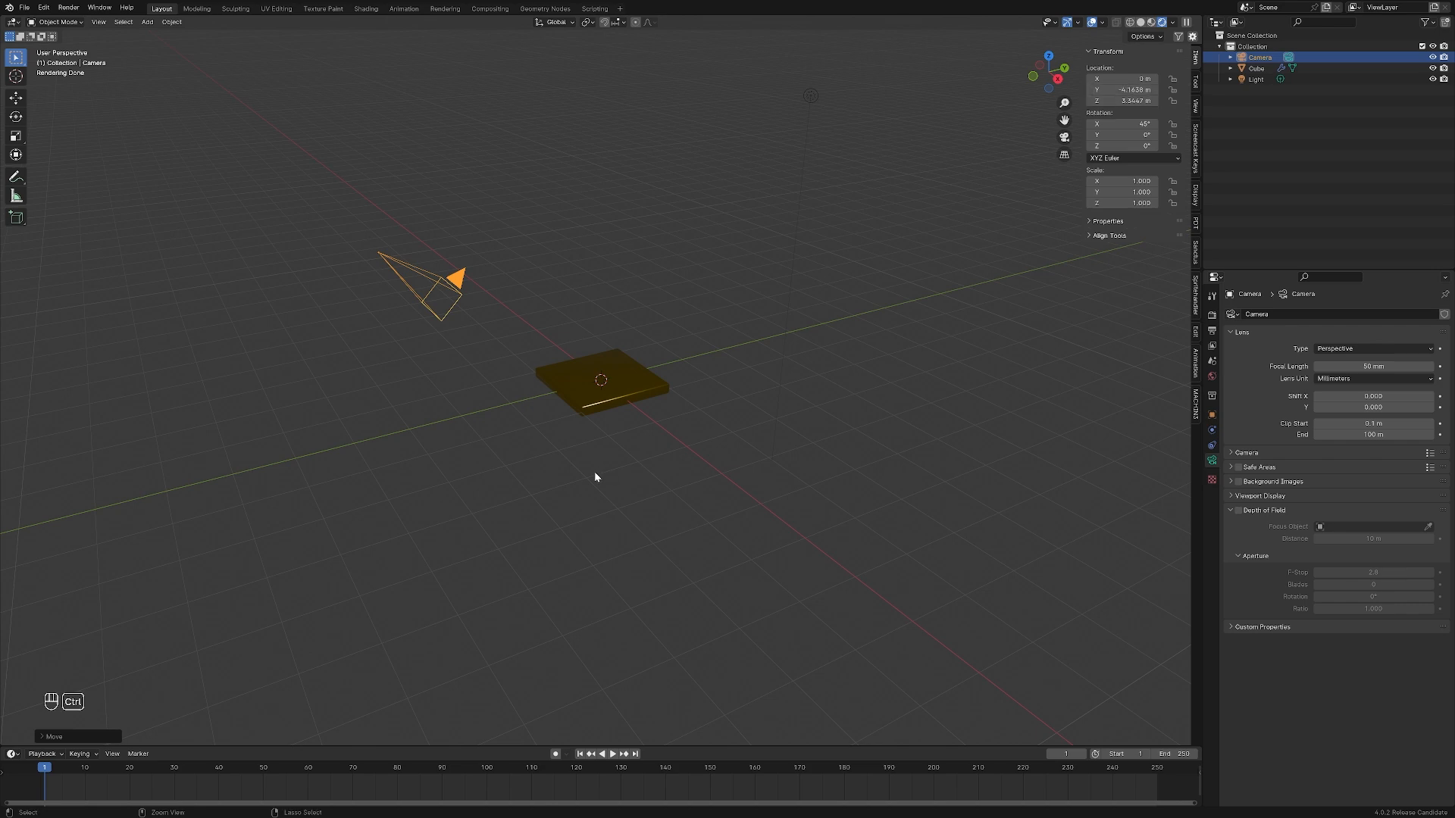
# Undo the last two camera moves, then try moving the camera locked to the YZ plane
pyautogui.hotkey('ctrl', 'z')
pyautogui.hotkey('ctrl', 'z')
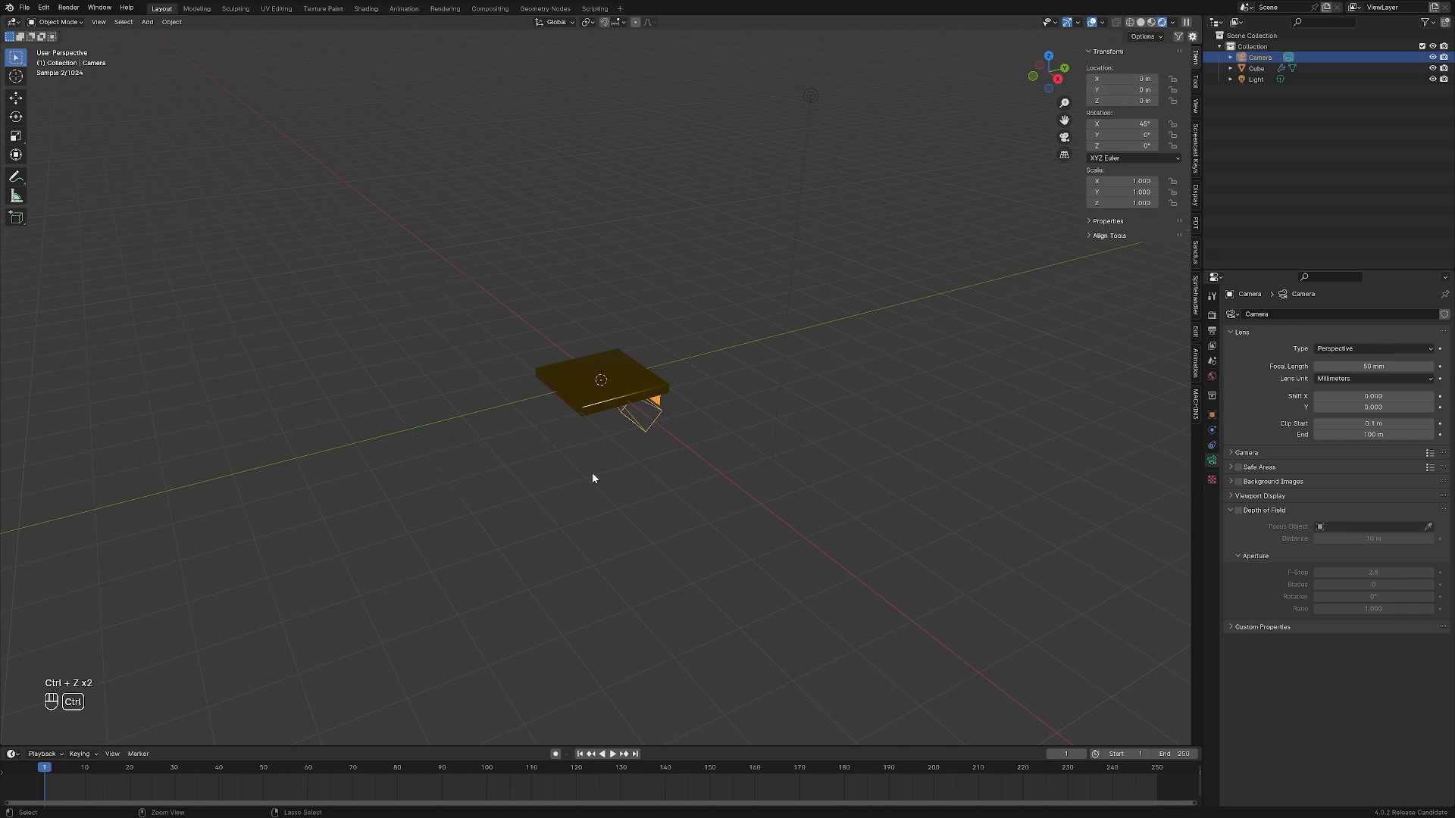
pyautogui.press('g')
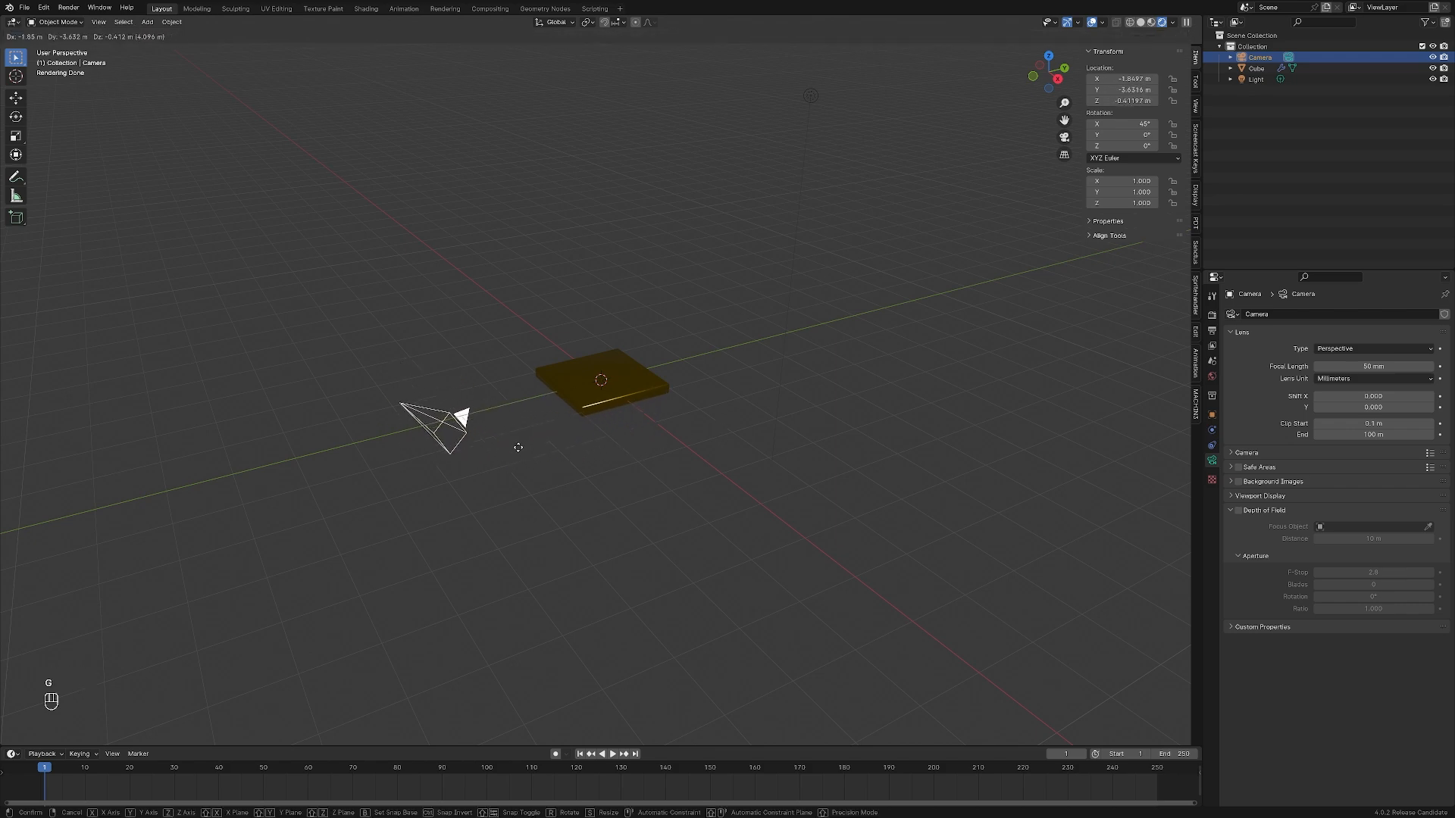
pyautogui.hotkey('shift', 'x')
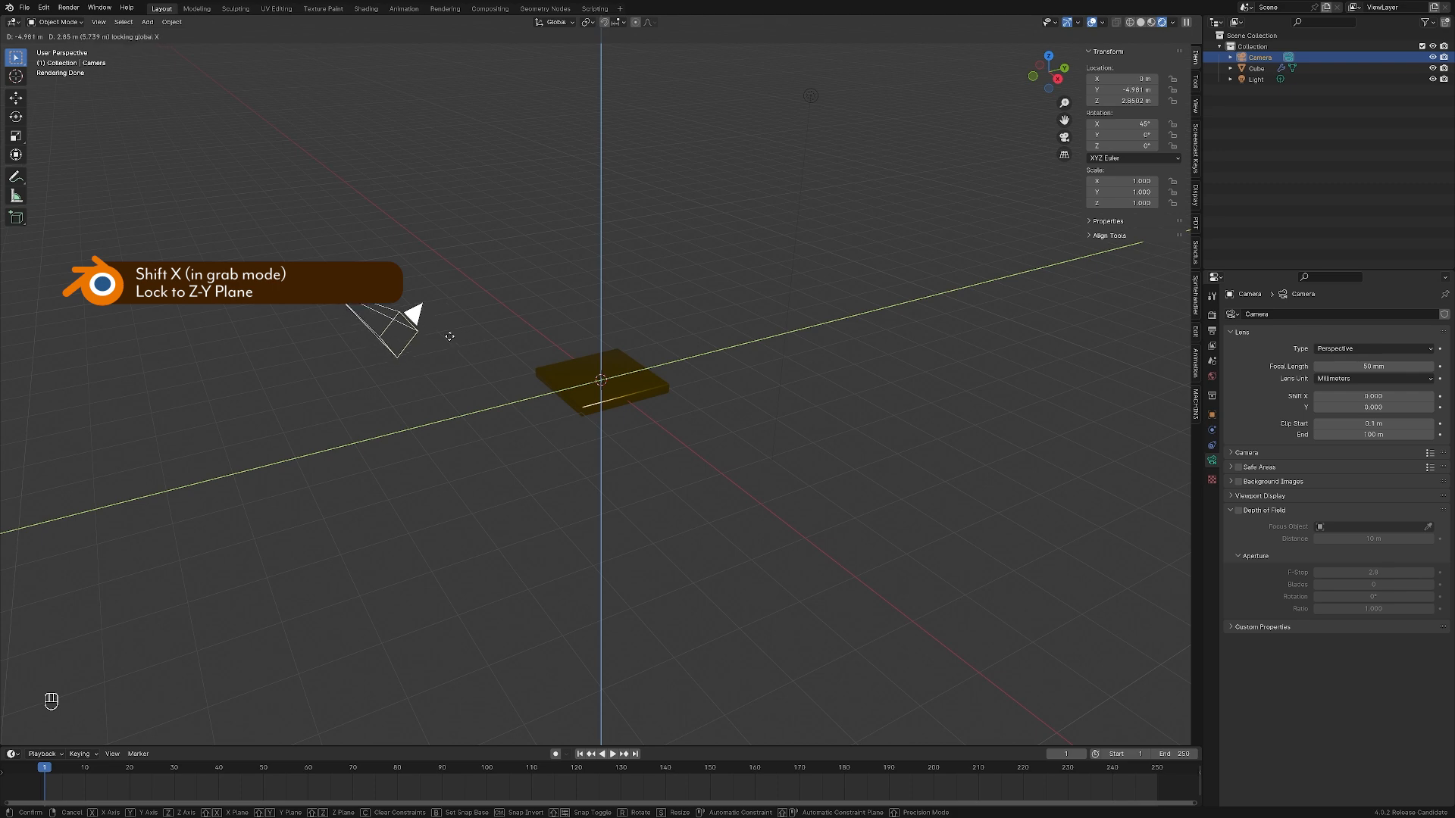
pyautogui.hotkey('ctrl', 'z')
# Try moving the camera locked to the XY plane and to the XZ plane
pyautogui.press('g')
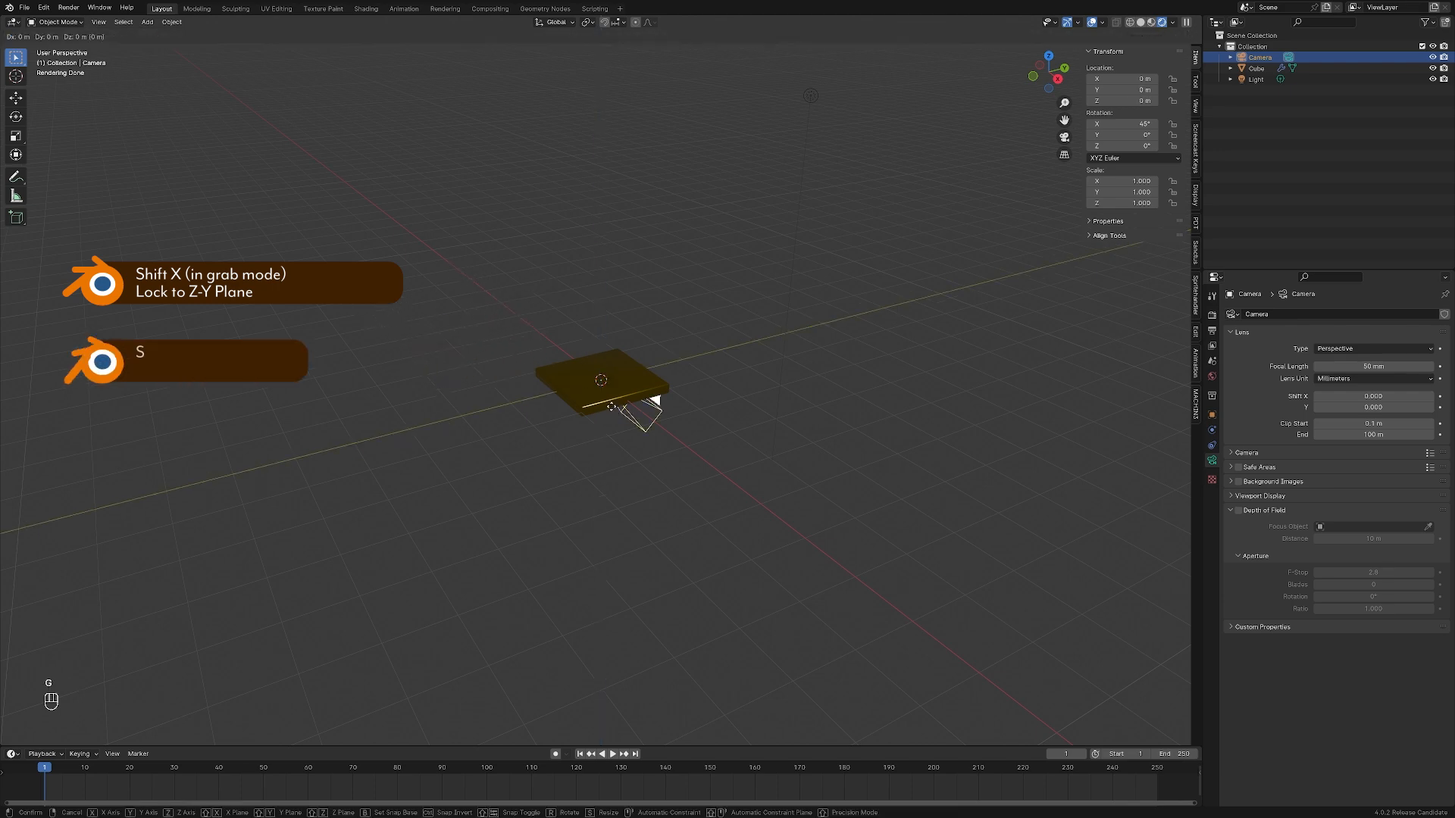
pyautogui.hotkey('shift', 'z')
pyautogui.rightClick(506, 479)
pyautogui.press('g')
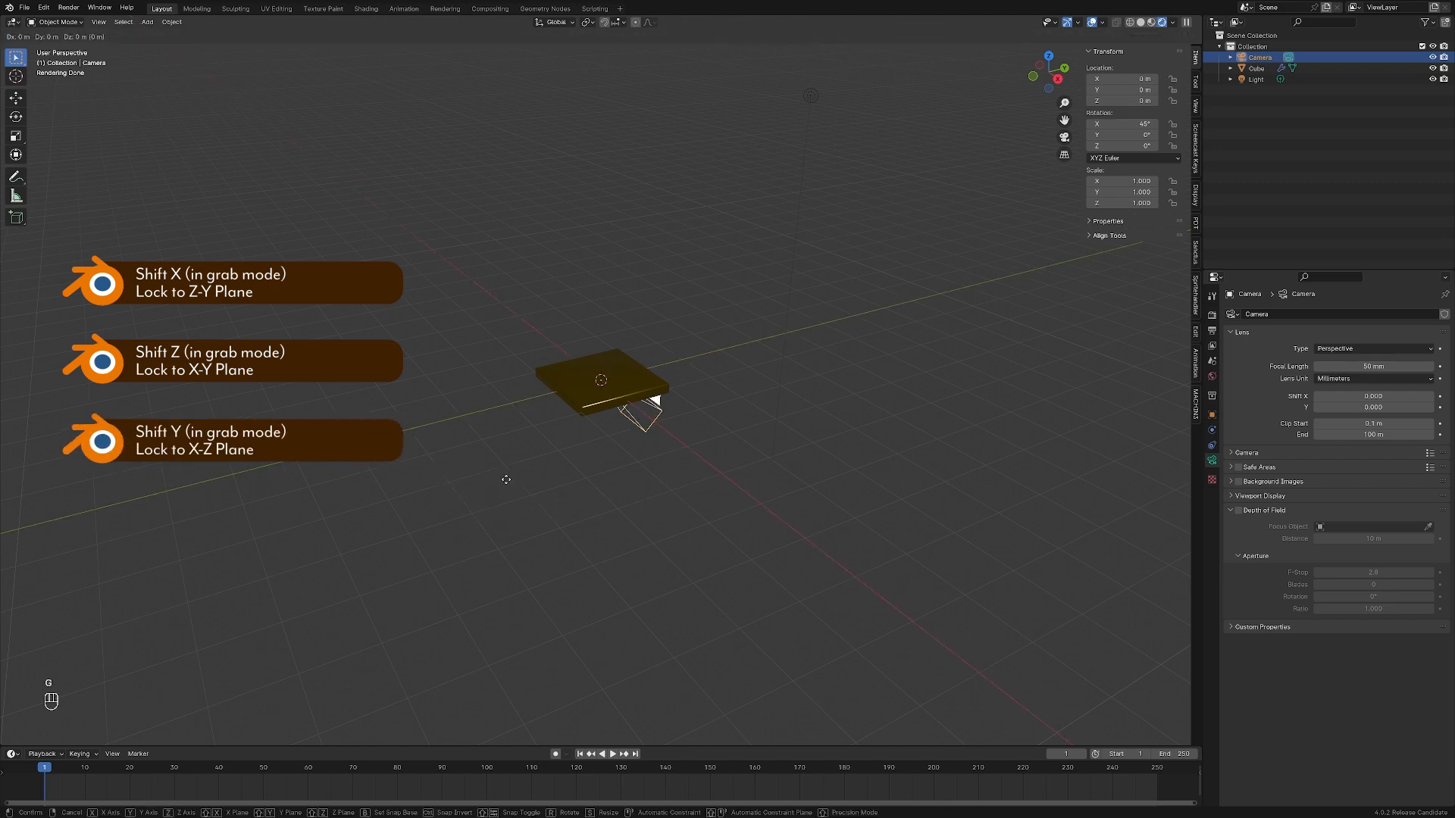
pyautogui.hotkey('shift', 'y')
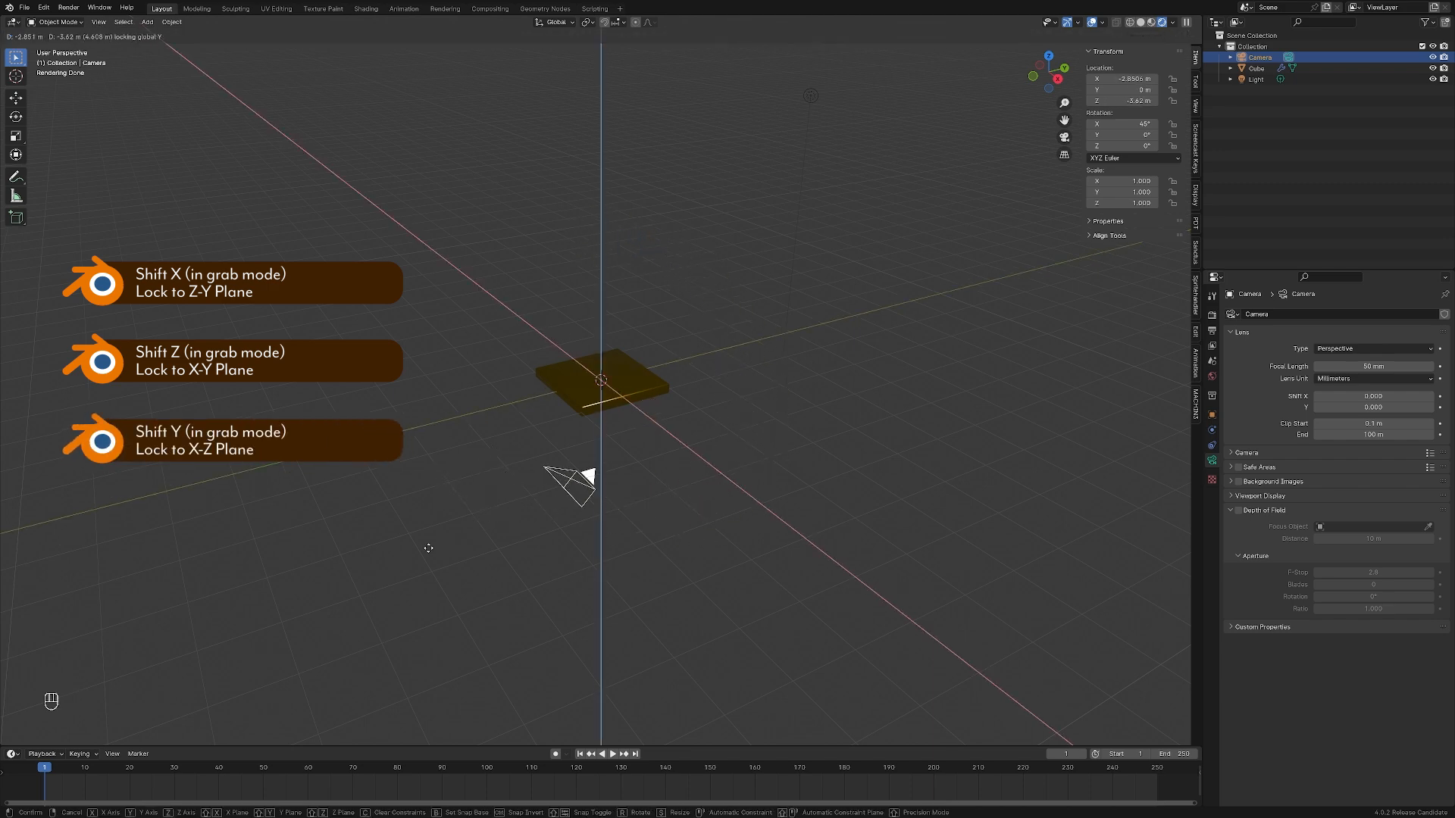
pyautogui.rightClick(589, 520)
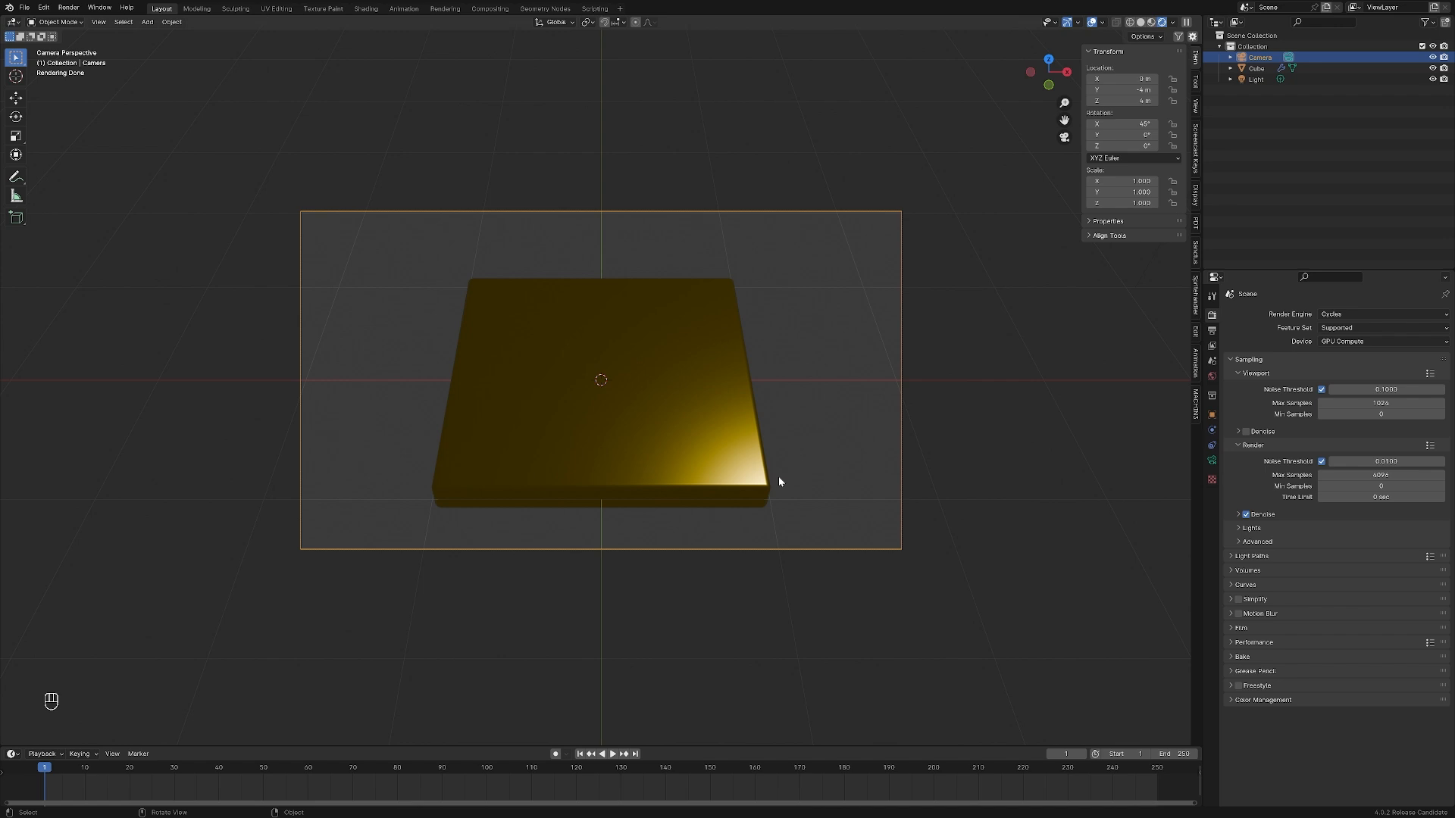
# Compare the plate in the camera view with the iron-plate.png reference image
pyautogui.click(818, 510)
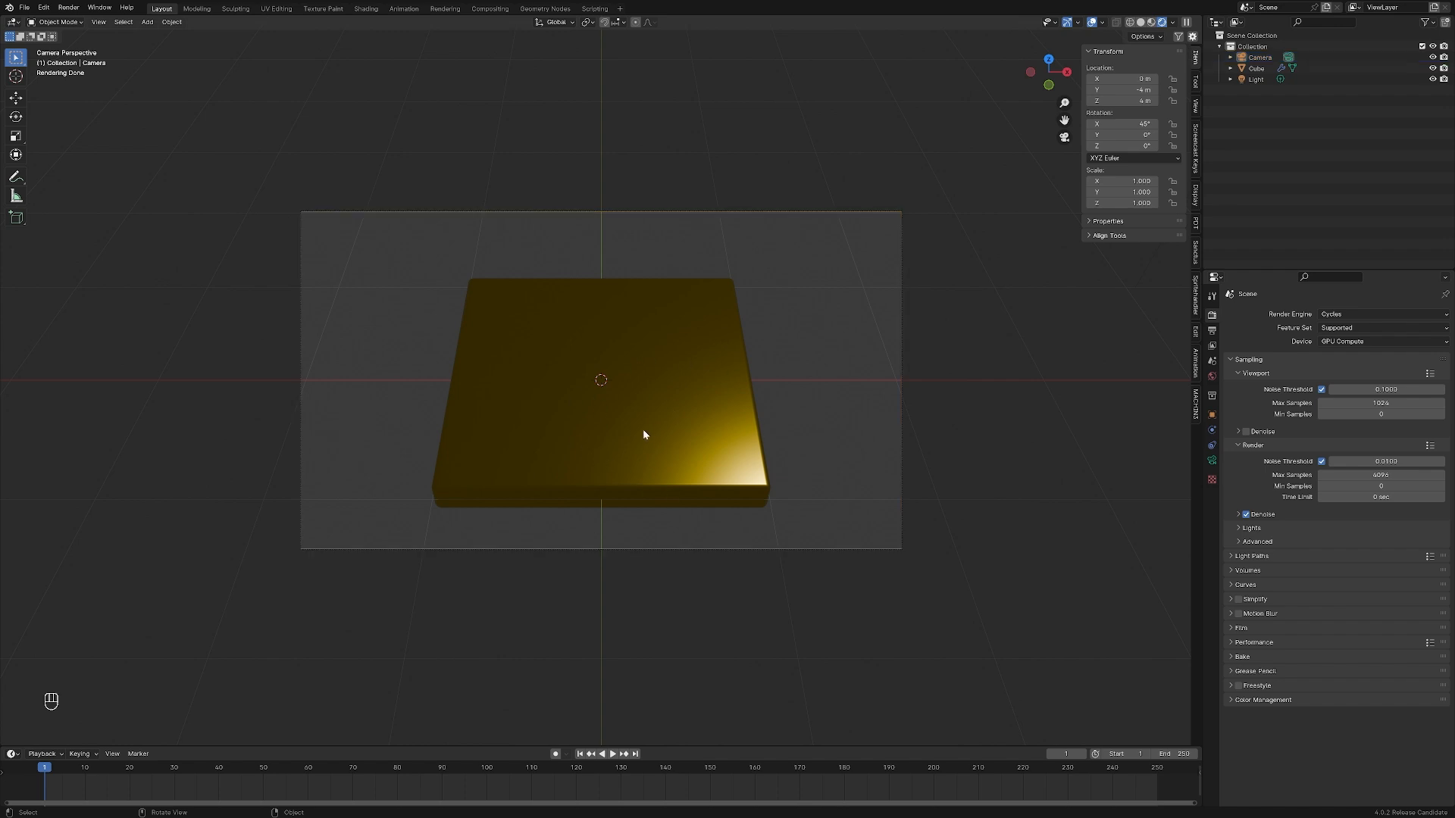
pyautogui.hotkey('alt', 'Tab')
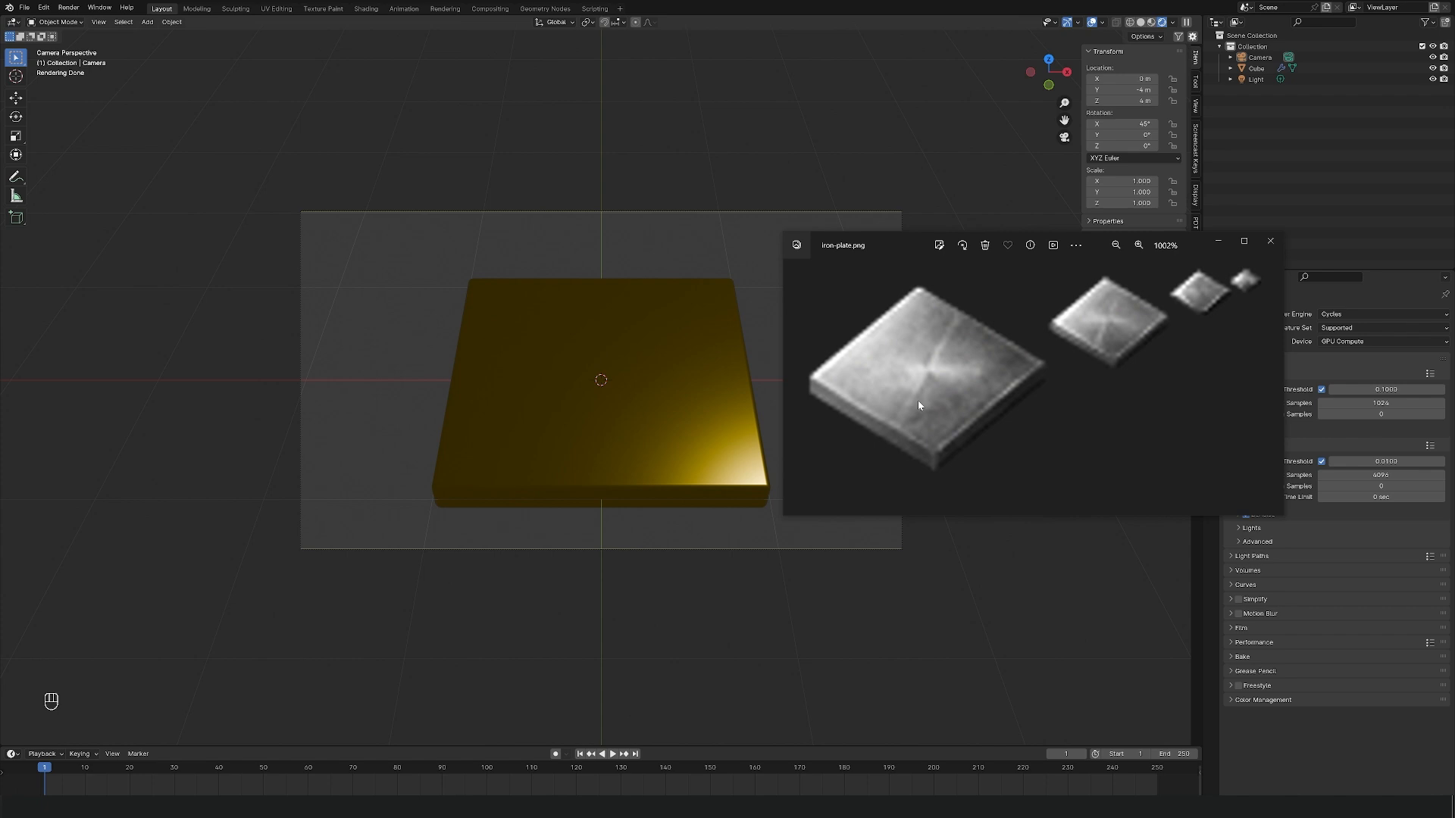
pyautogui.hotkey('alt', 'Tab')
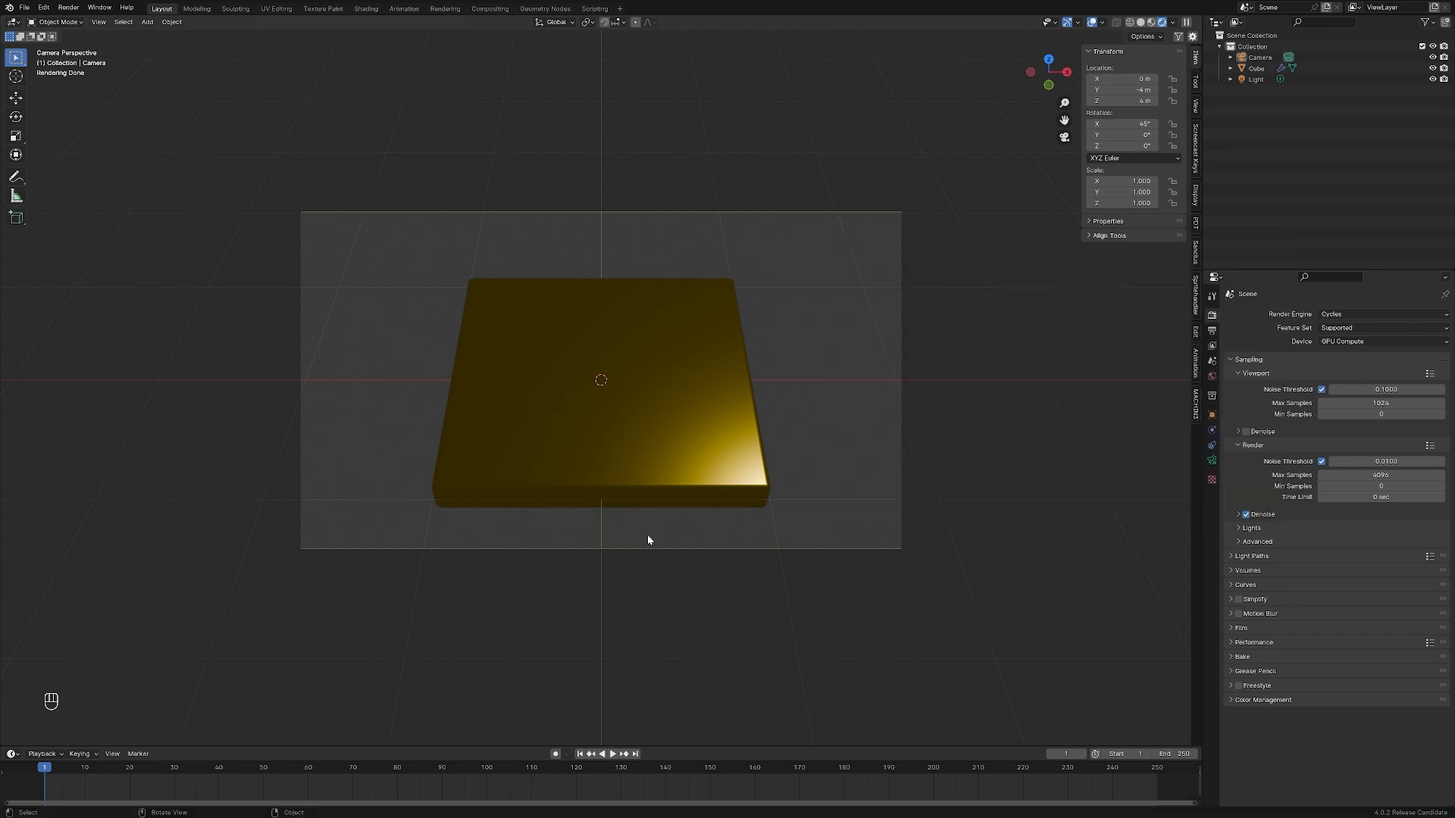
# Change the camera's lens type from Perspective to Orthographic
pyautogui.click(657, 551)
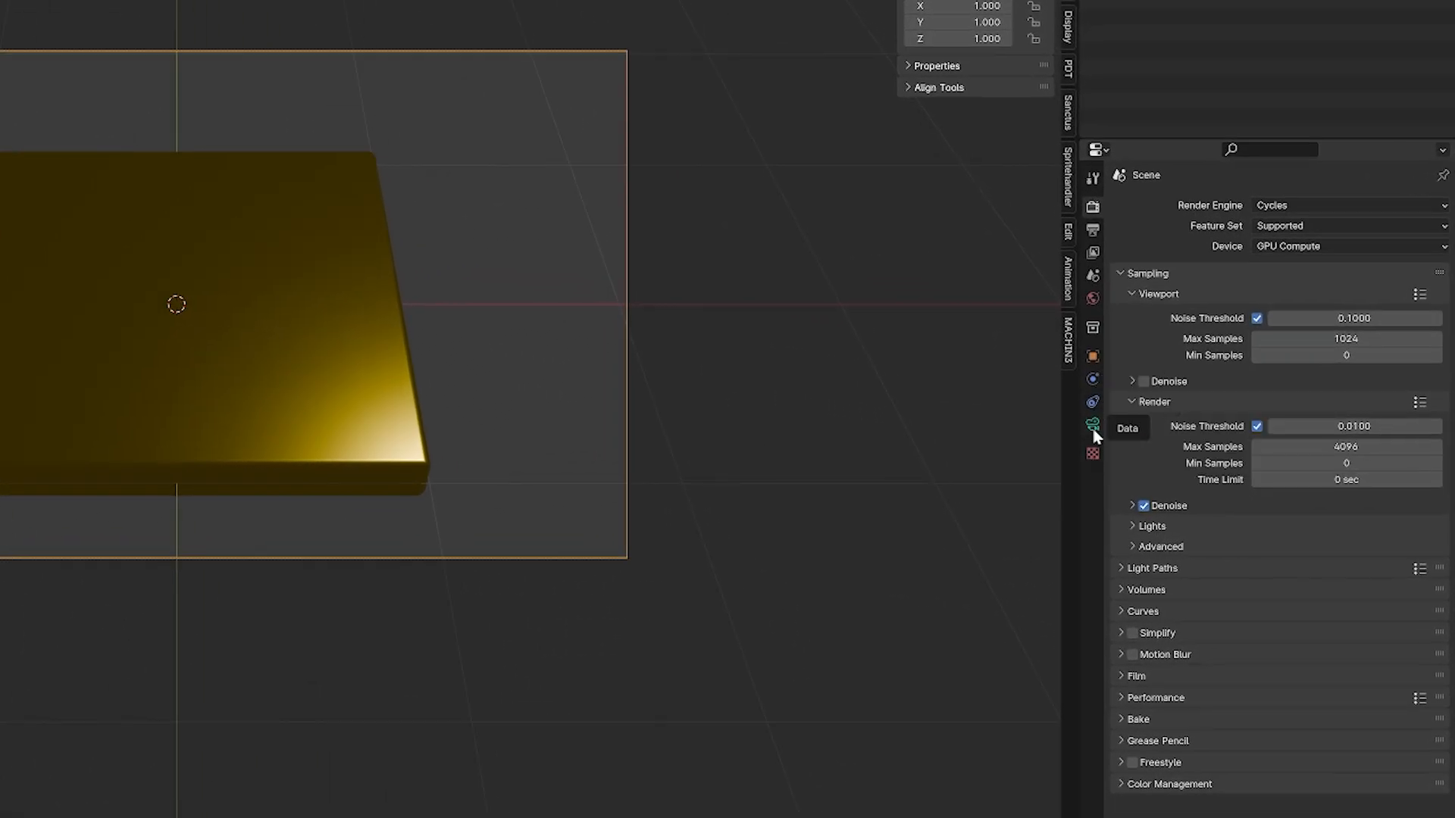
pyautogui.click(388, 477)
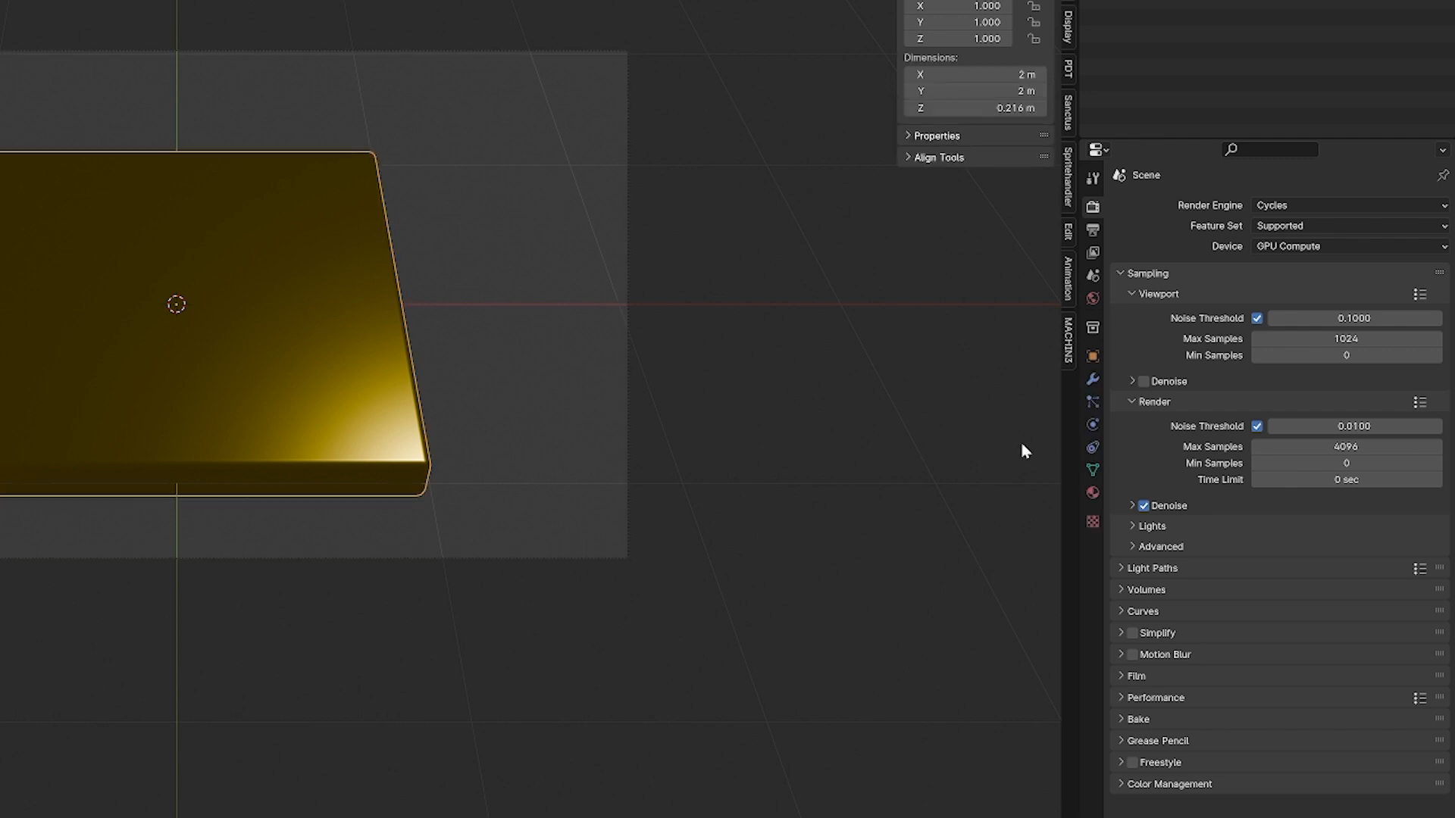
pyautogui.click(578, 559)
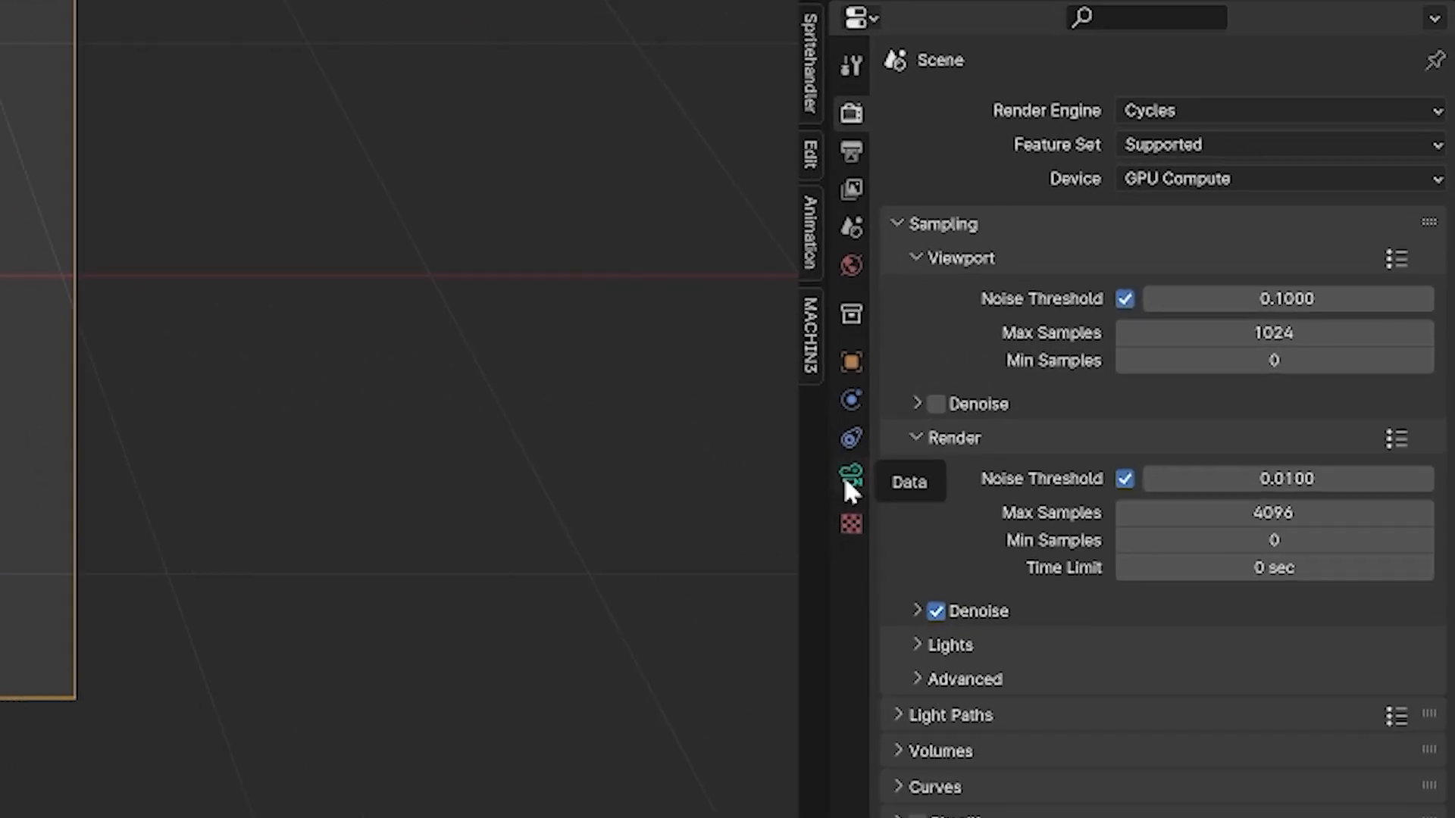
pyautogui.click(846, 479)
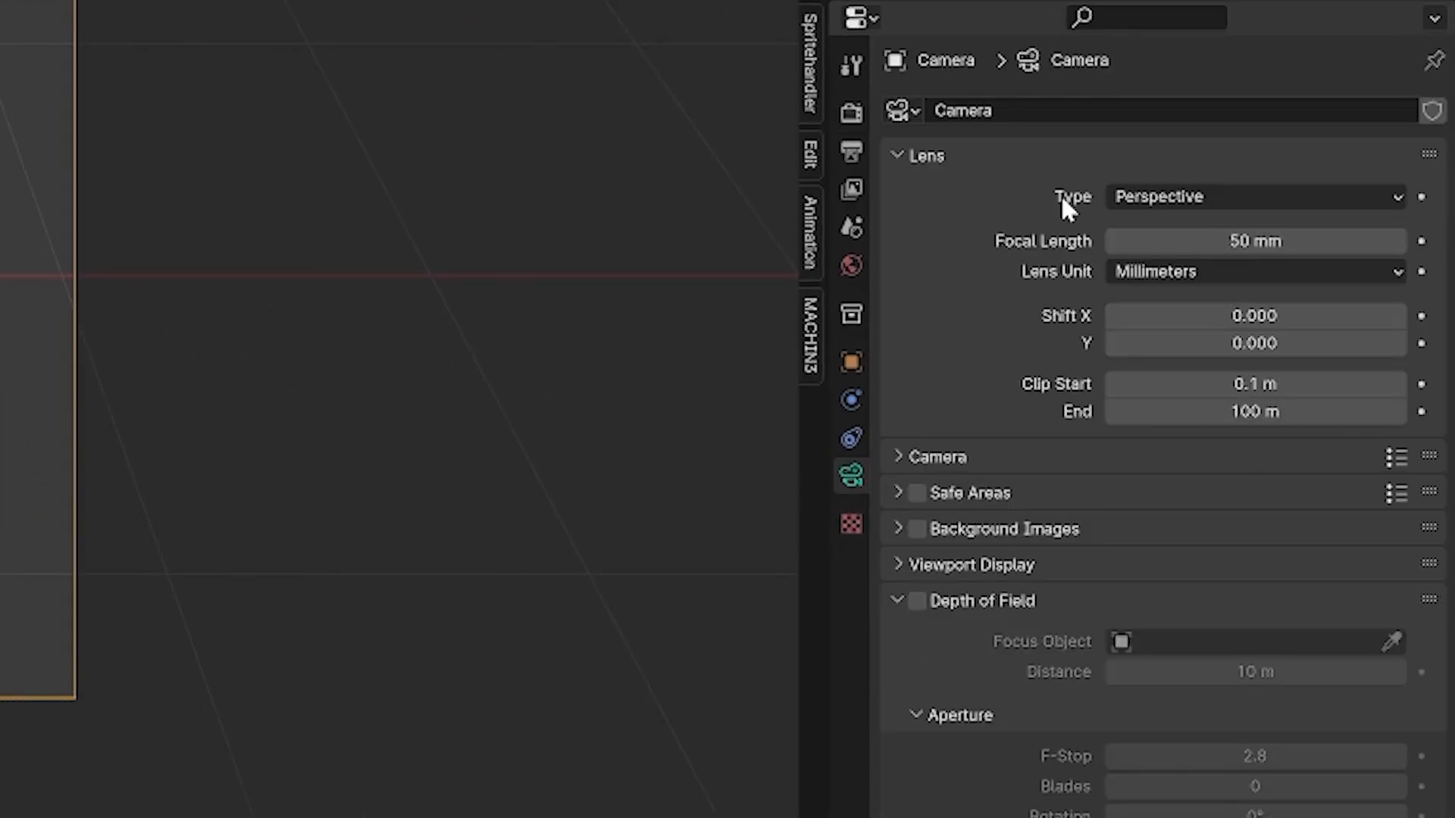
pyautogui.click(1202, 197)
pyautogui.click(1208, 258)
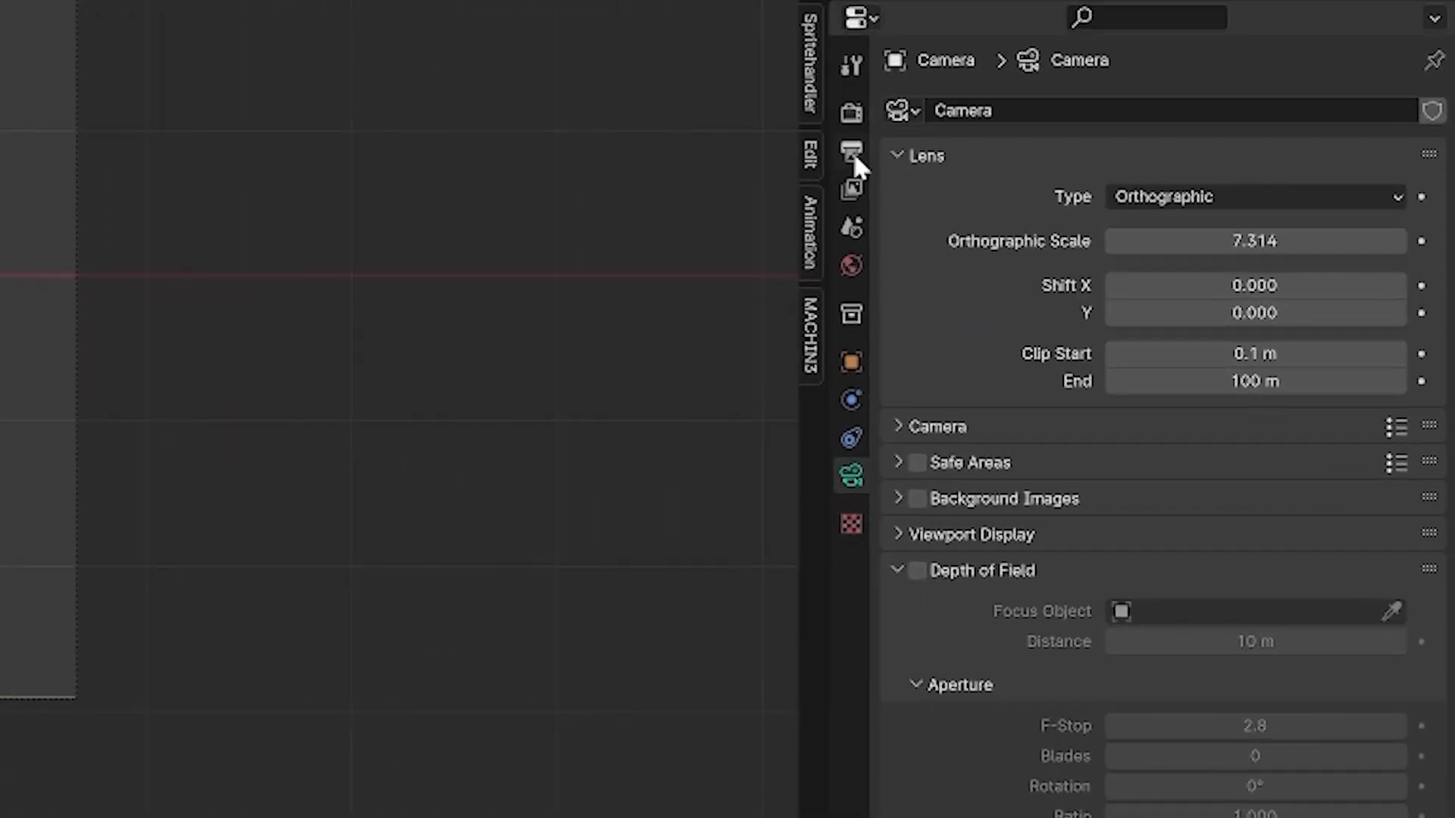
# Set the output resolution to 64 × 64 px and reduce the camera's orthographic scale to 3.114
pyautogui.click(852, 152)
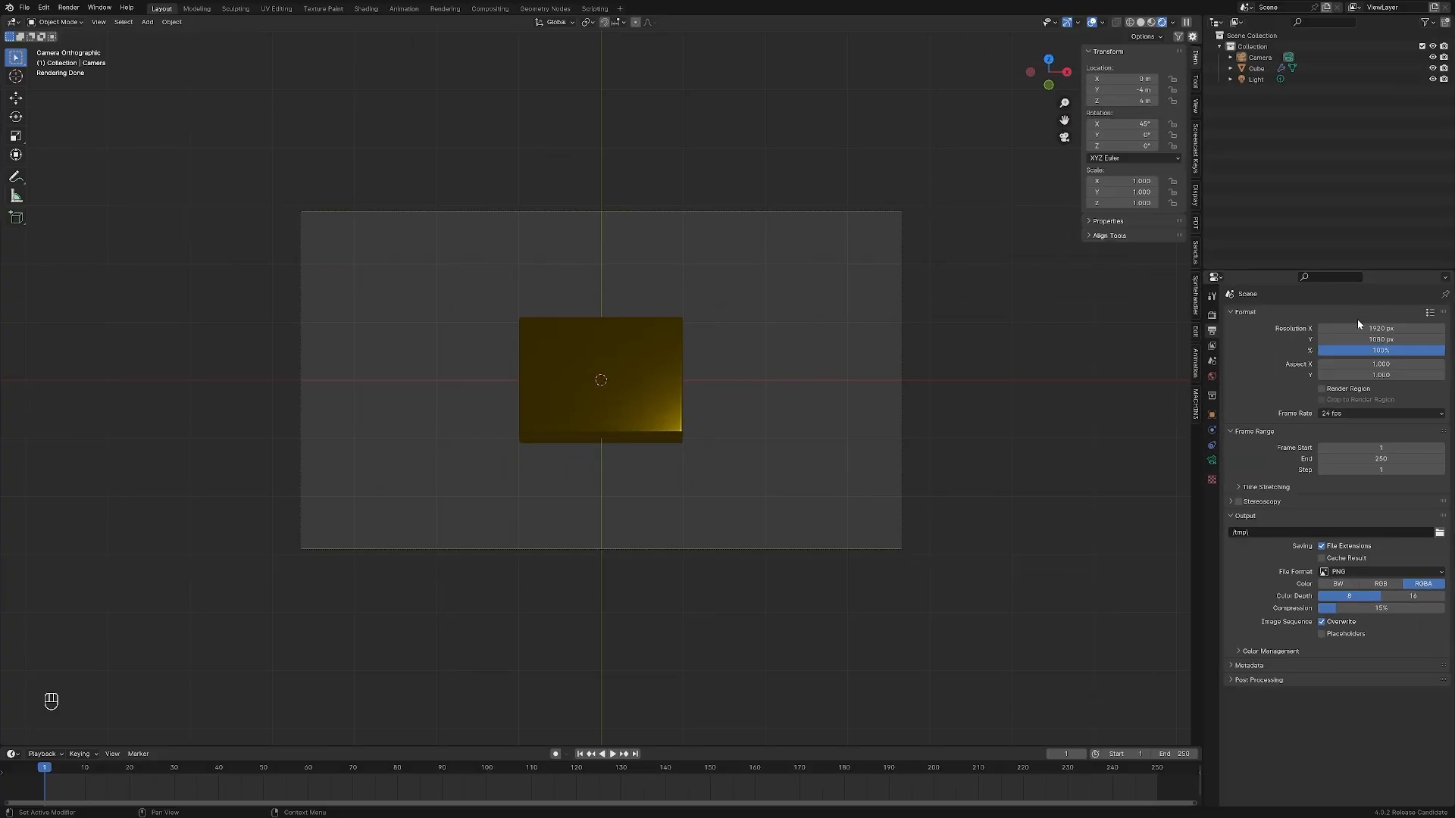
pyautogui.moveTo(1358, 328); pyautogui.dragTo(1357, 338)
pyautogui.write('64')
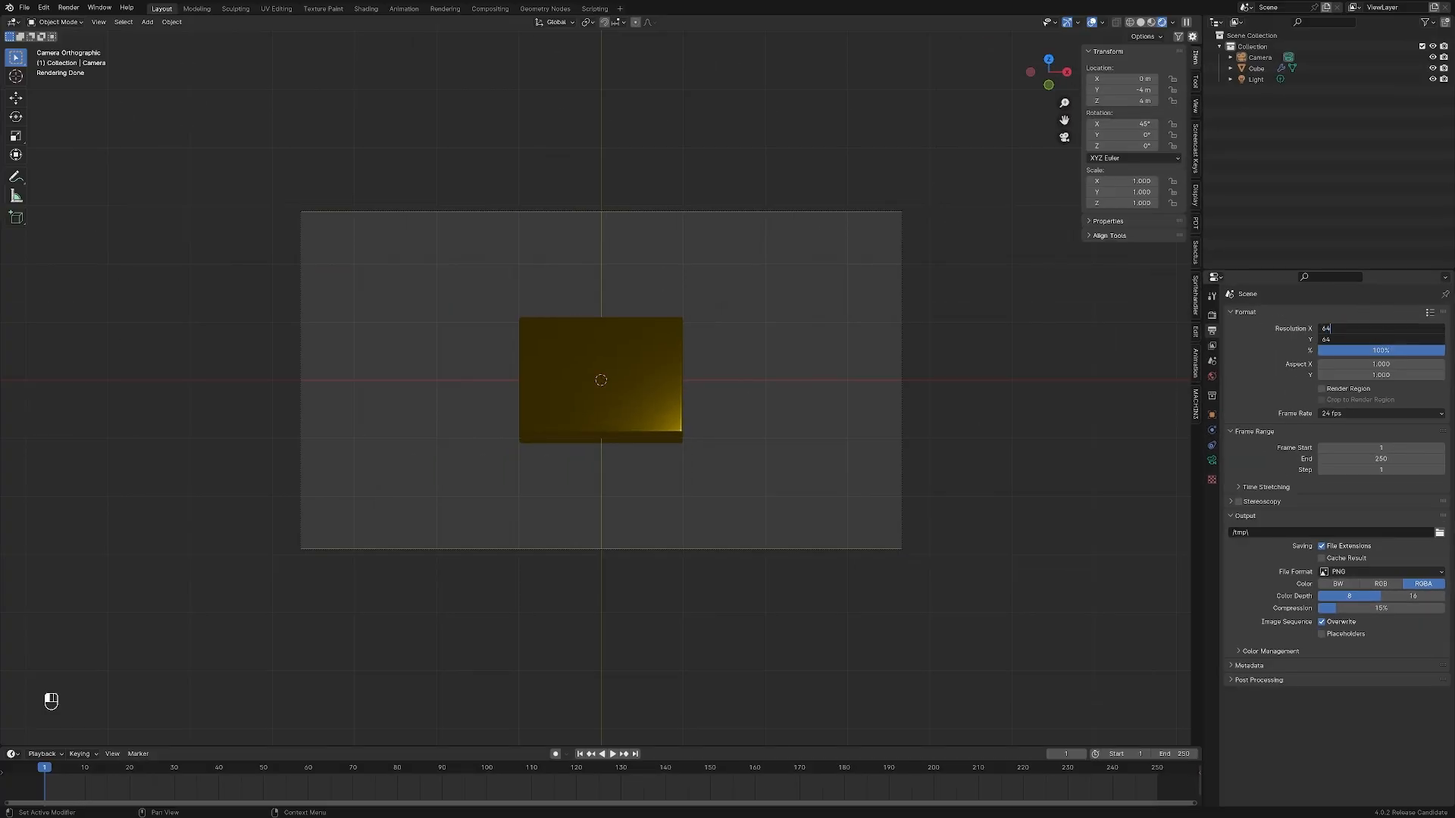
pyautogui.press('Return')
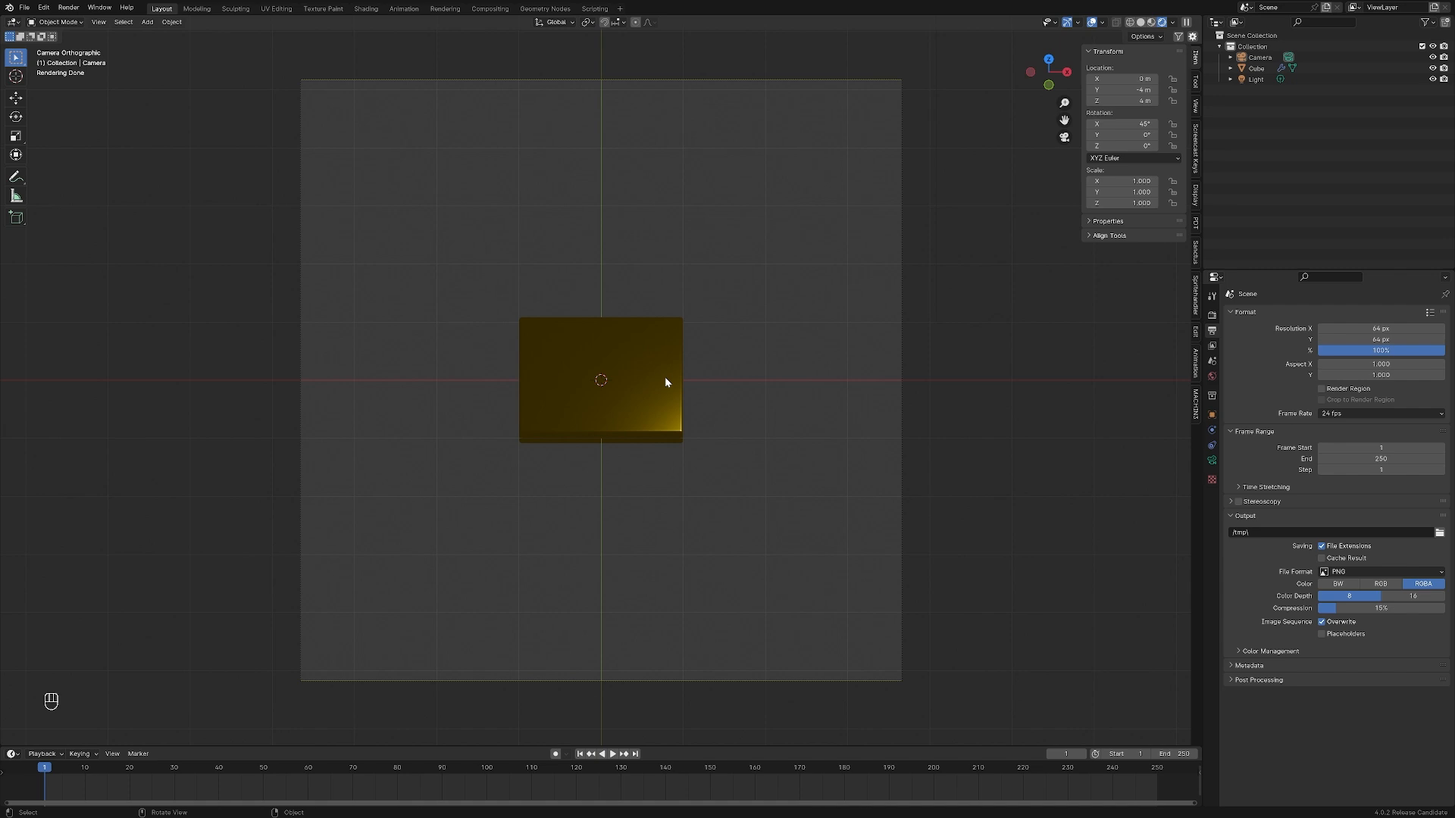
pyautogui.click(1212, 462)
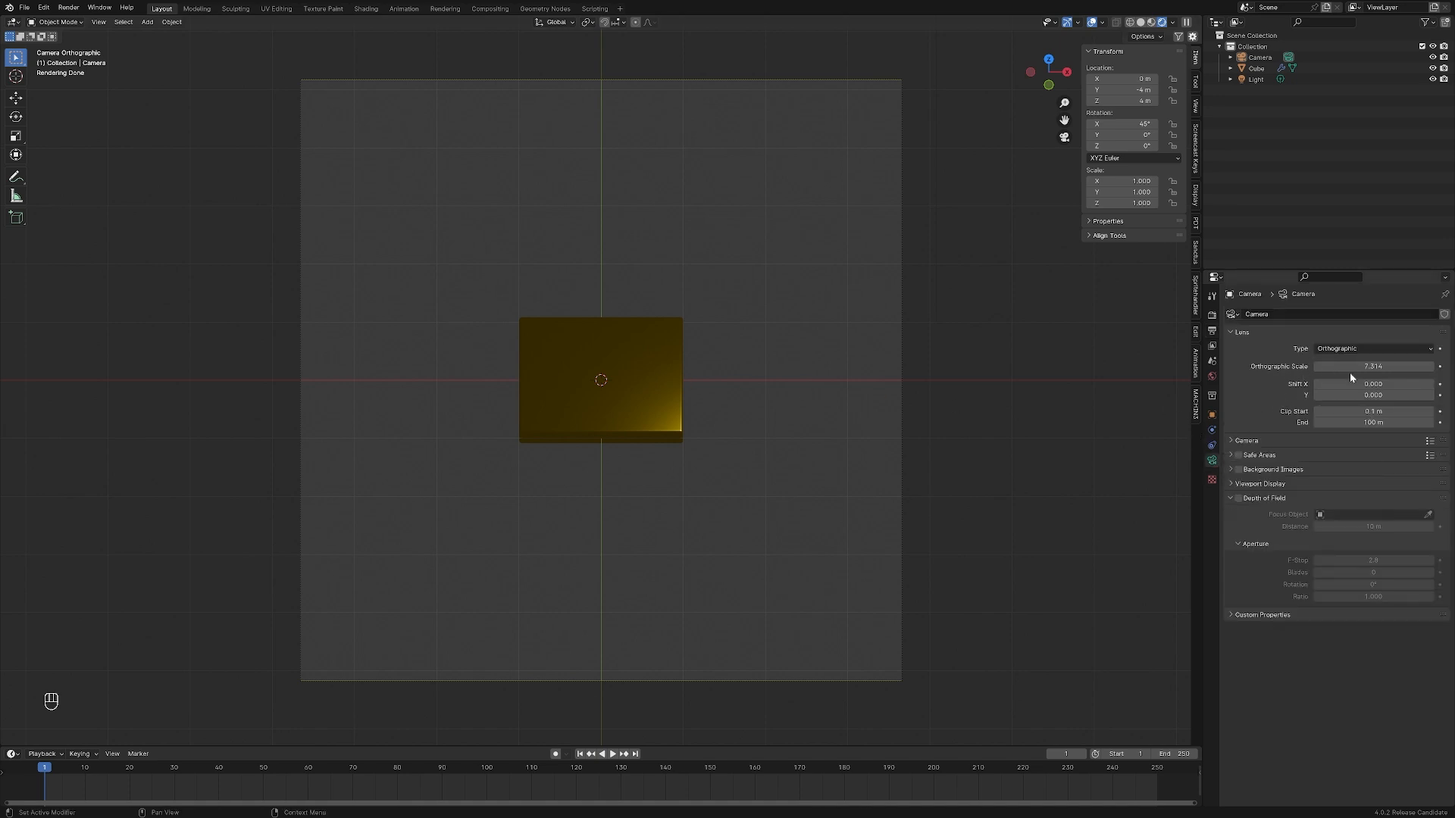
pyautogui.moveTo(1357, 366); pyautogui.dragTo(1311, 366)
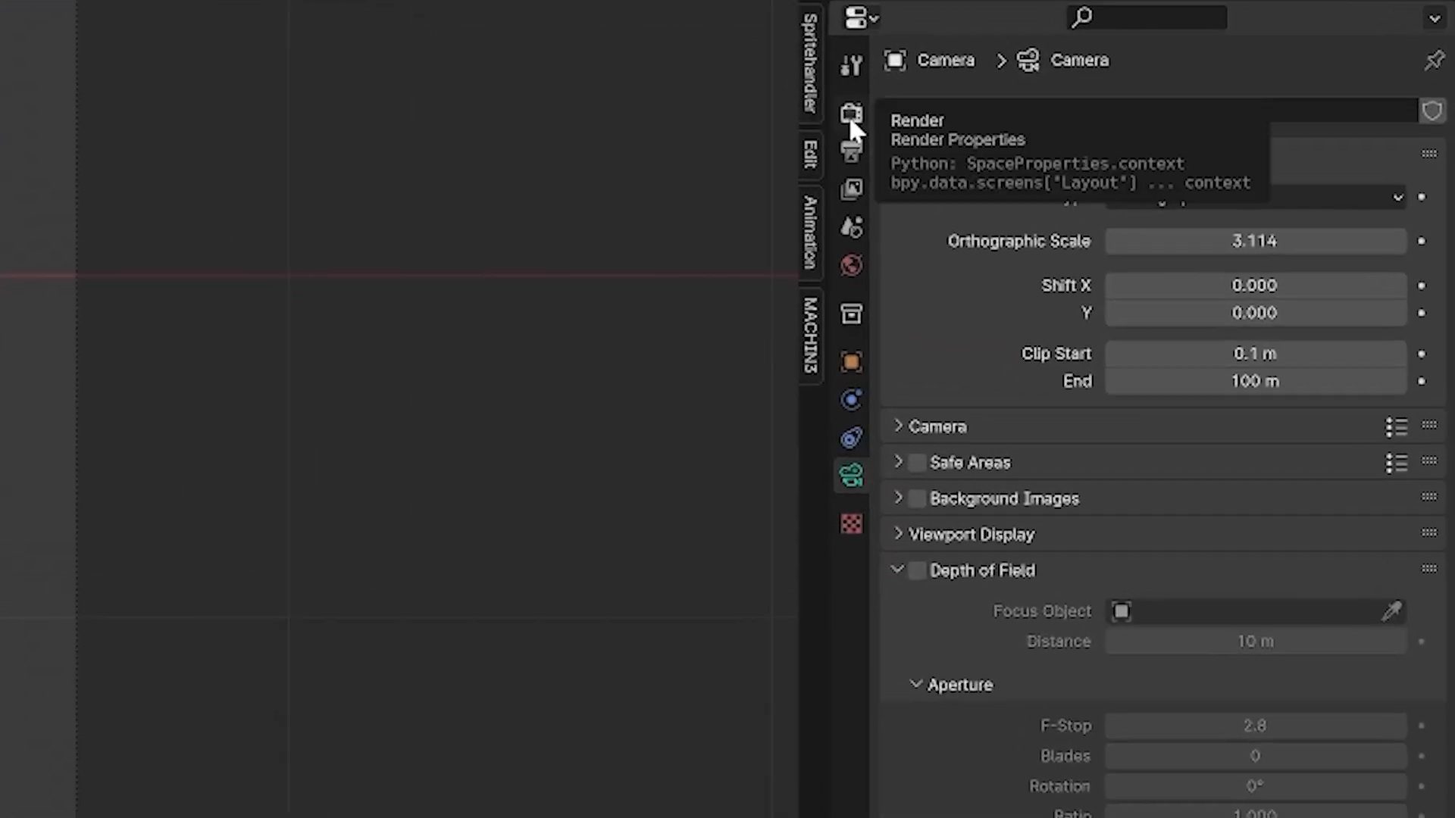
# Review the scene's render and output settings and the camera's lens properties
pyautogui.click(848, 115)
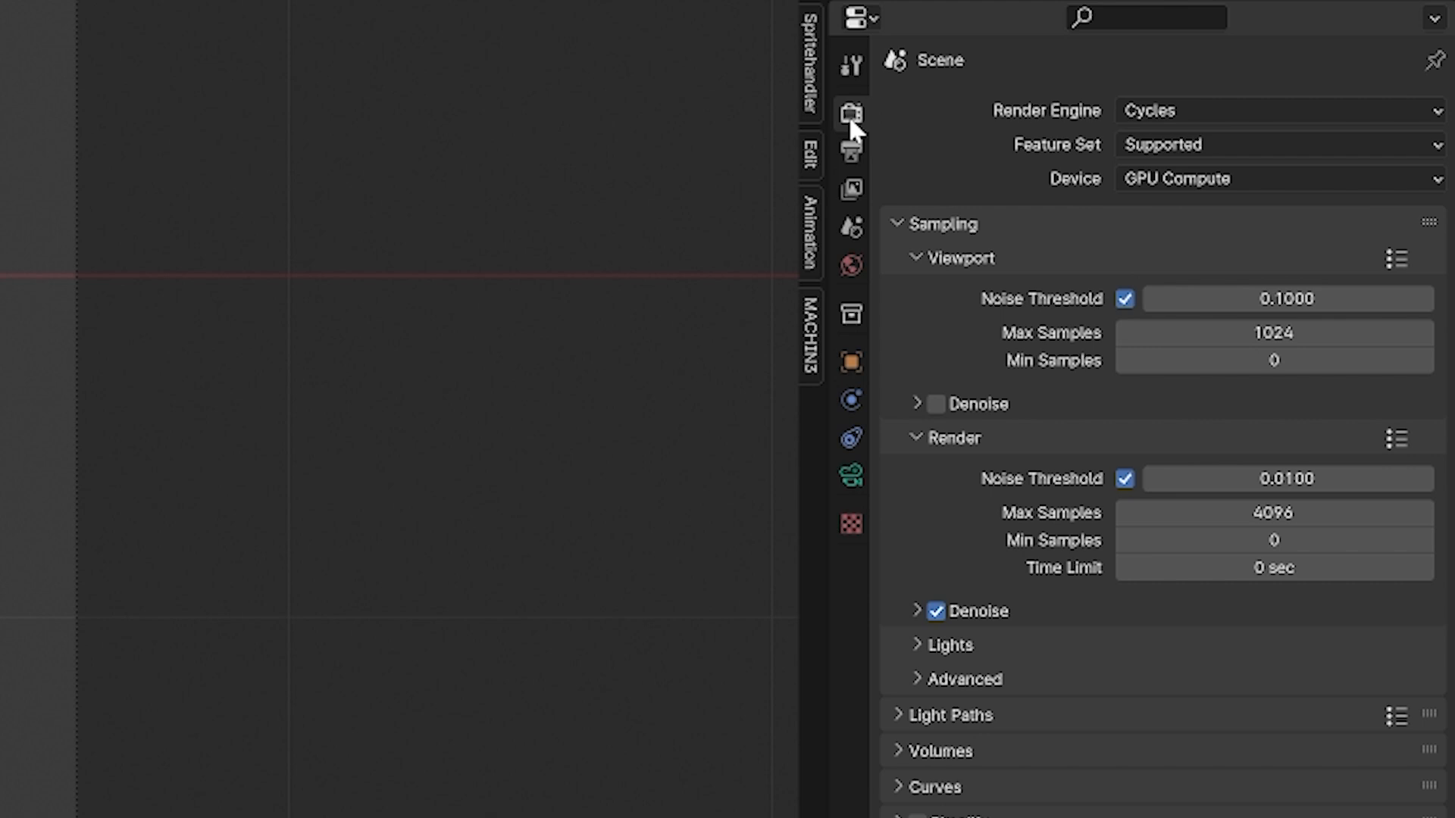
pyautogui.click(850, 151)
pyautogui.click(850, 477)
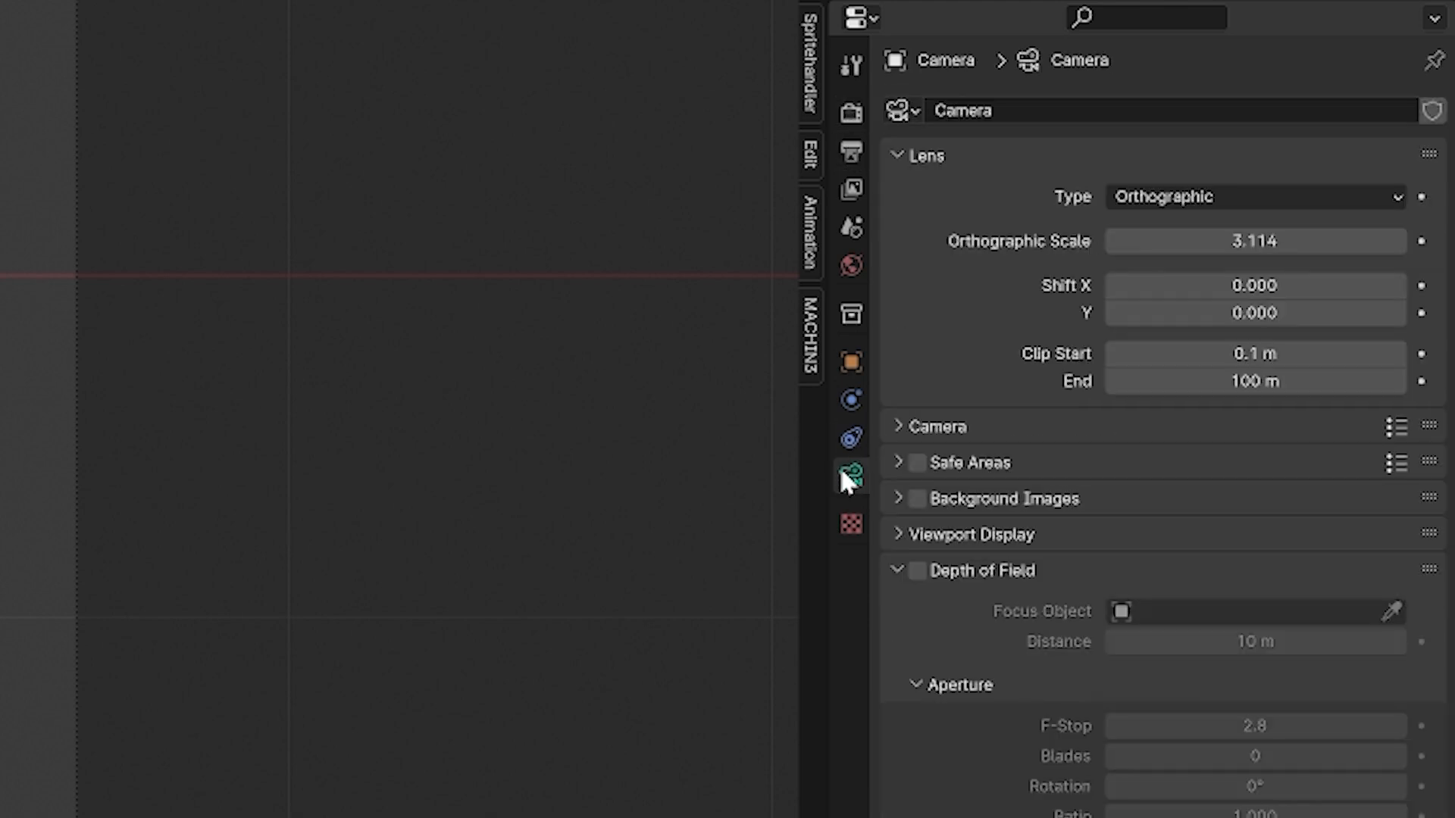
pyautogui.click(86, 780)
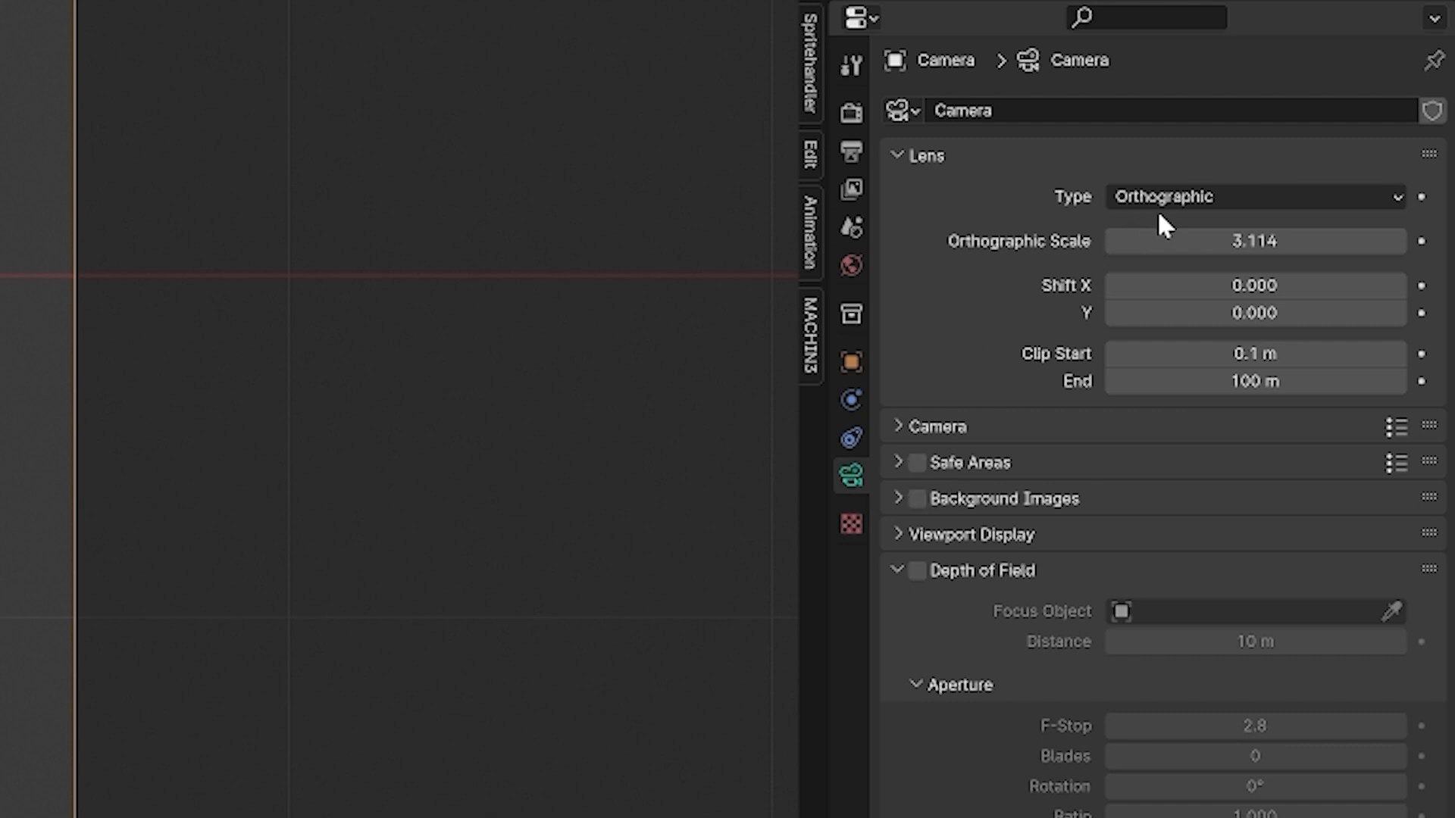
pyautogui.click(853, 152)
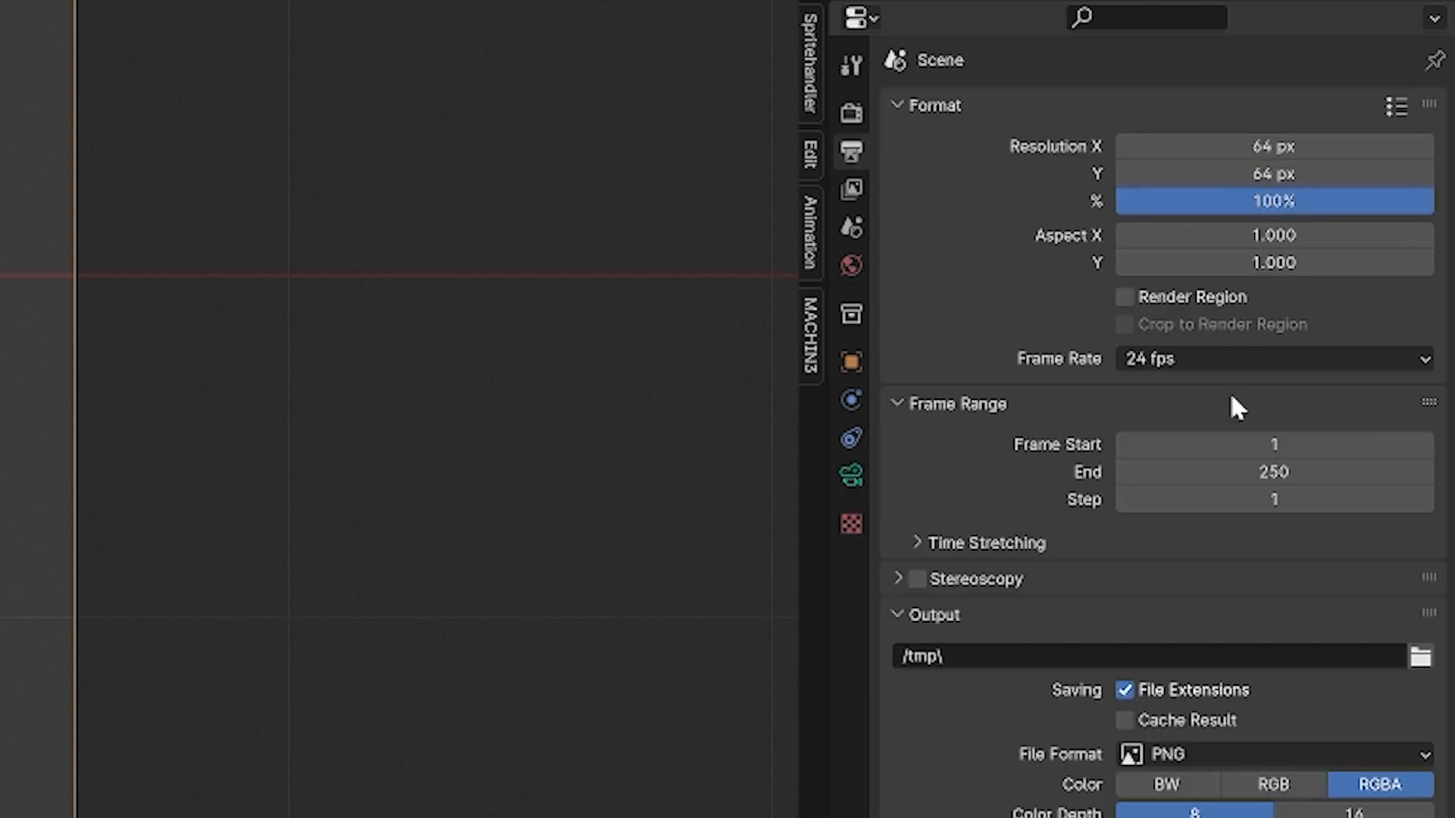
pyautogui.click(850, 114)
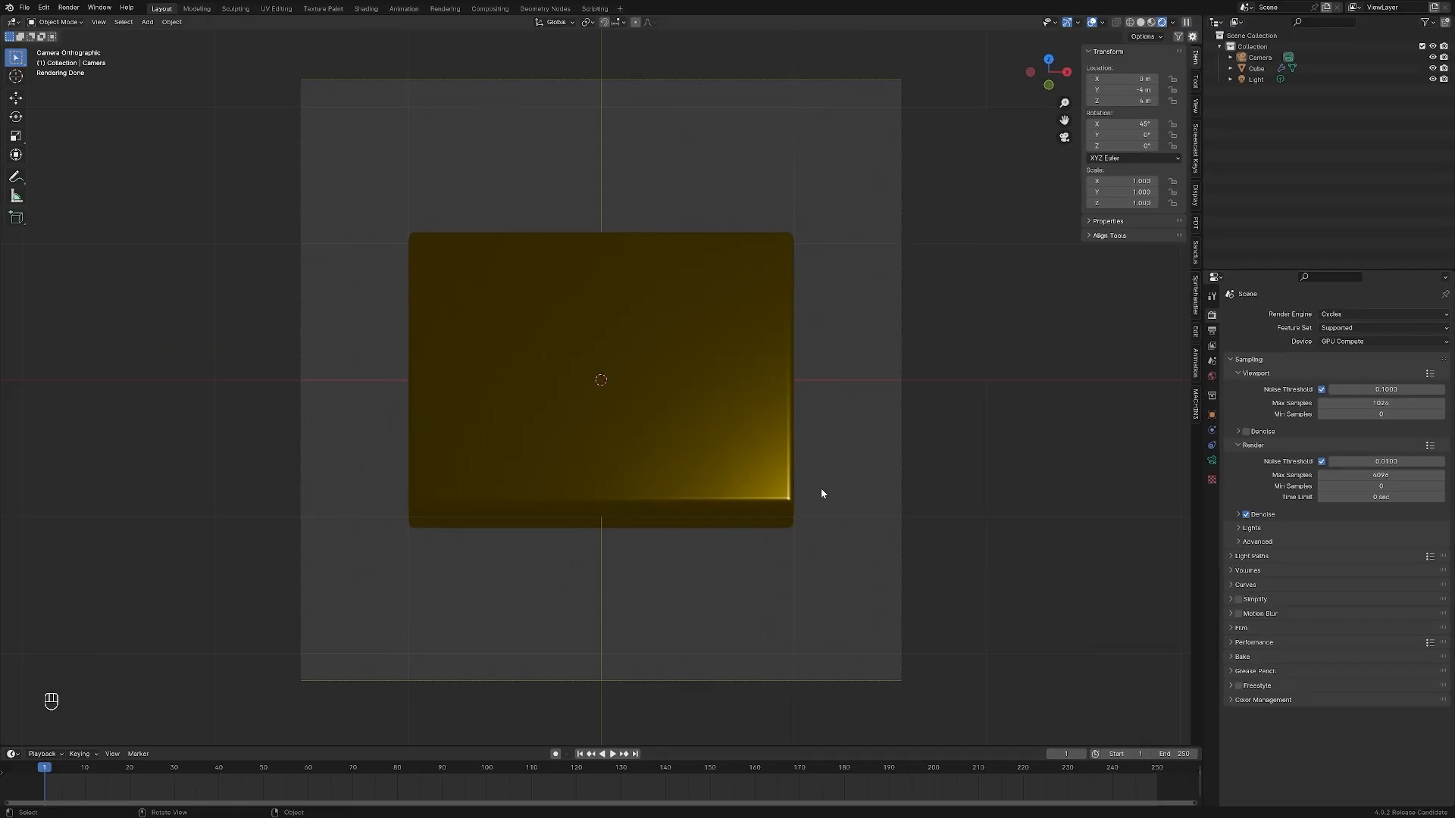
# Rotate the plate about 22.5° around the Z axis and scale it up uniformly to about 1.15
pyautogui.click(712, 467)
pyautogui.press('r')
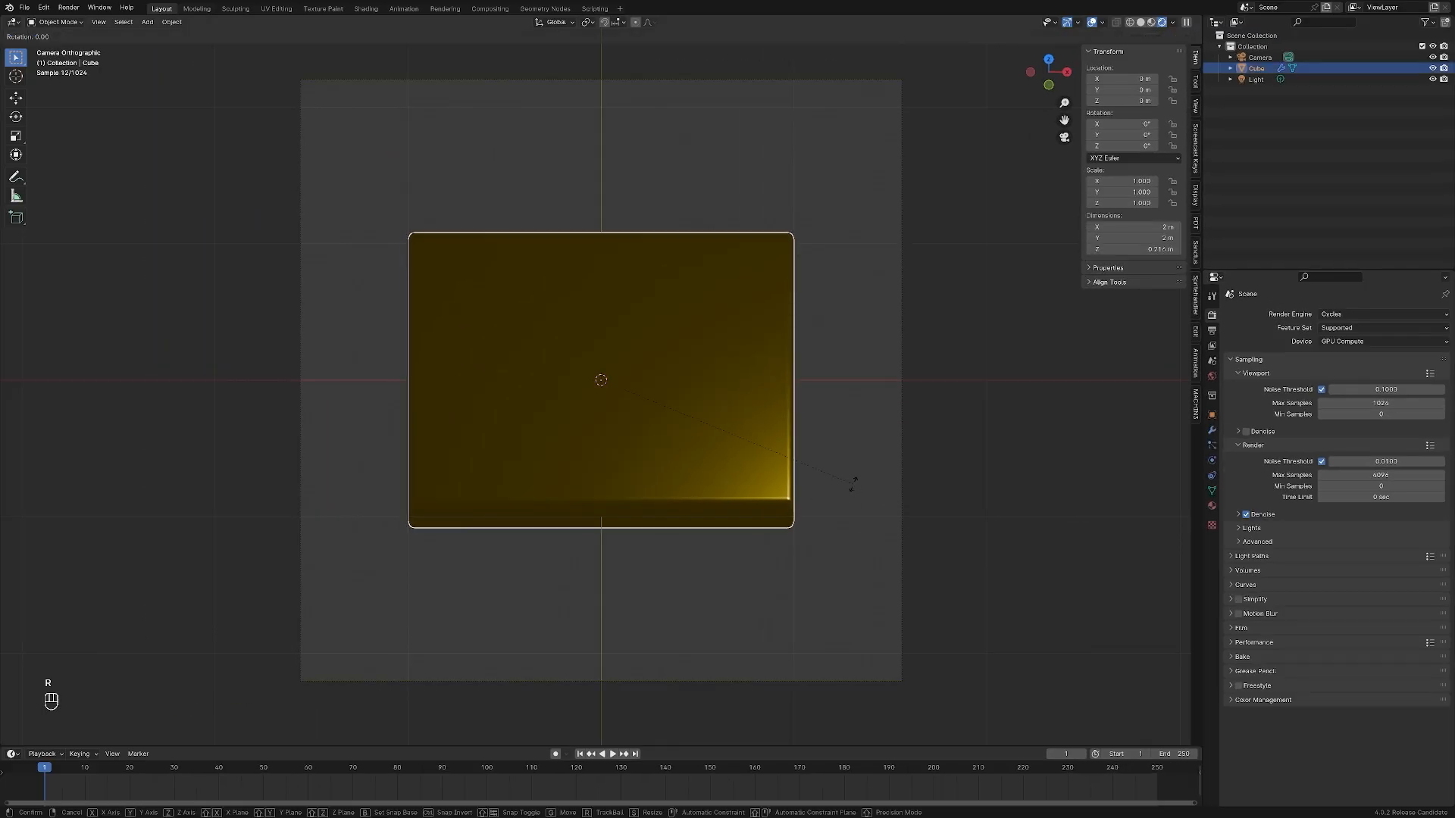
pyautogui.press('z')
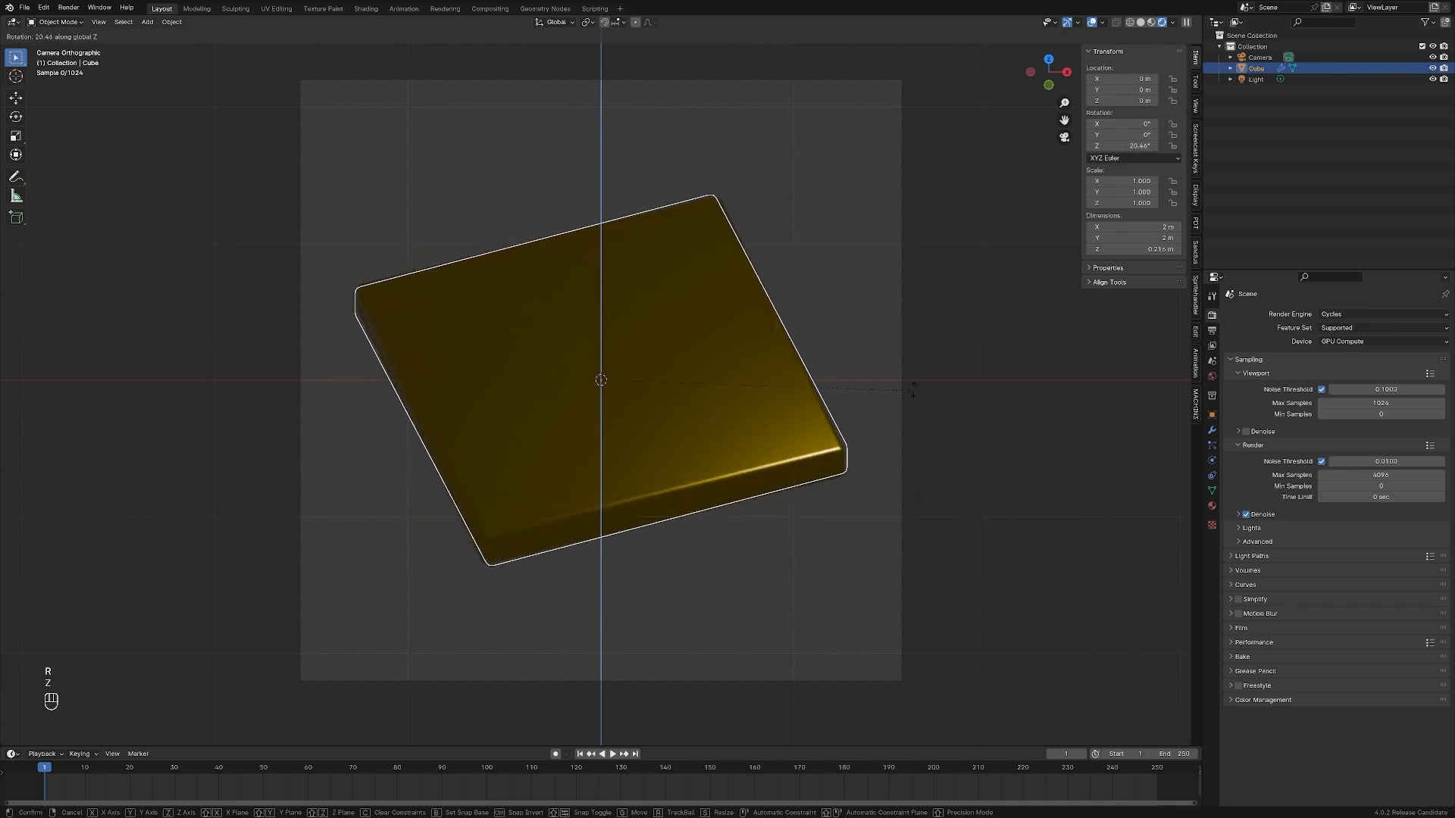
pyautogui.click(918, 379)
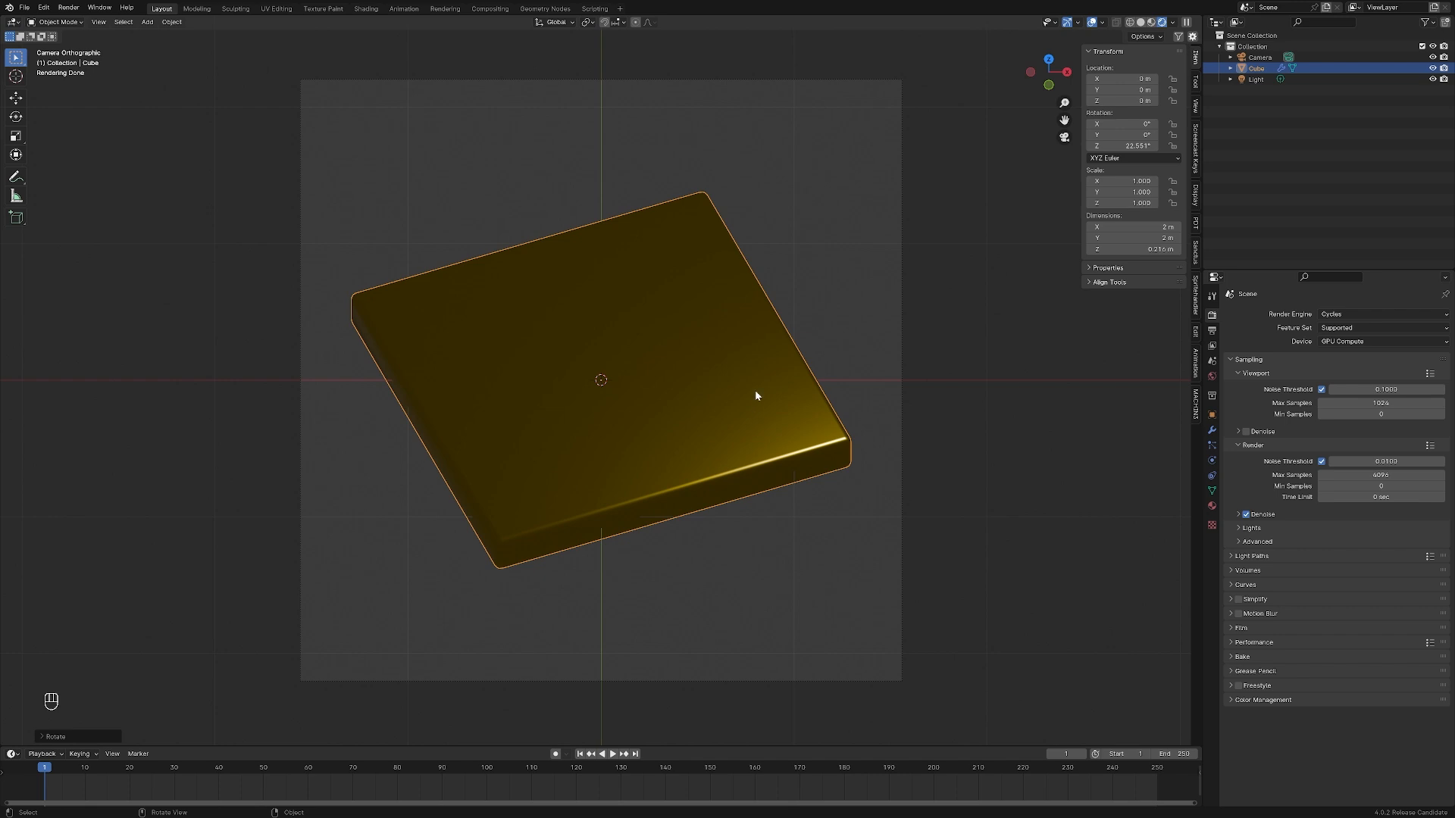
pyautogui.press('s')
pyautogui.click(744, 485)
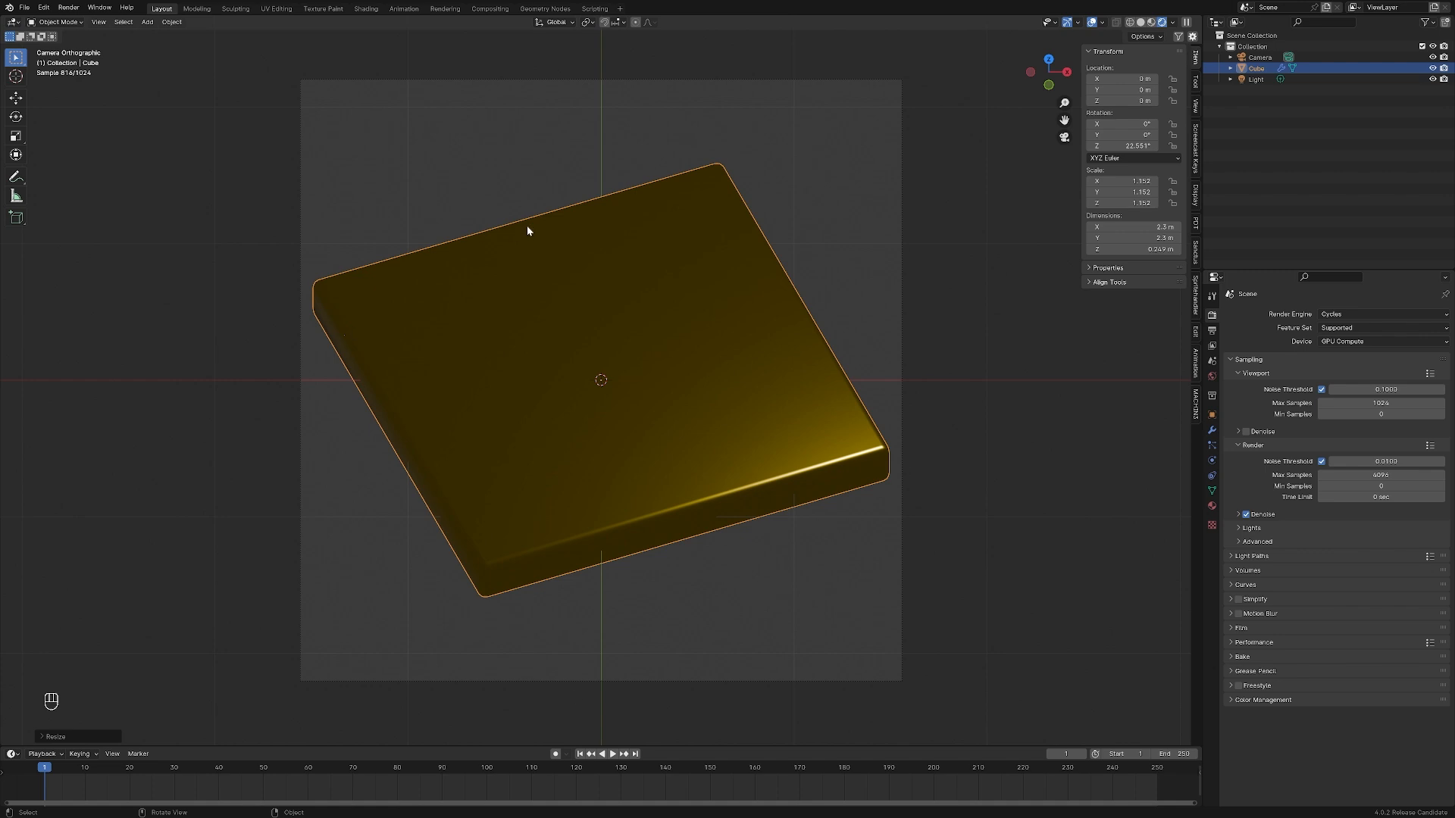
# In the camera view, move the light near the plate's far-left corner, to about X -0.8 m, Y -1.6 m and Z 3.3 m
pyautogui.click(1256, 79)
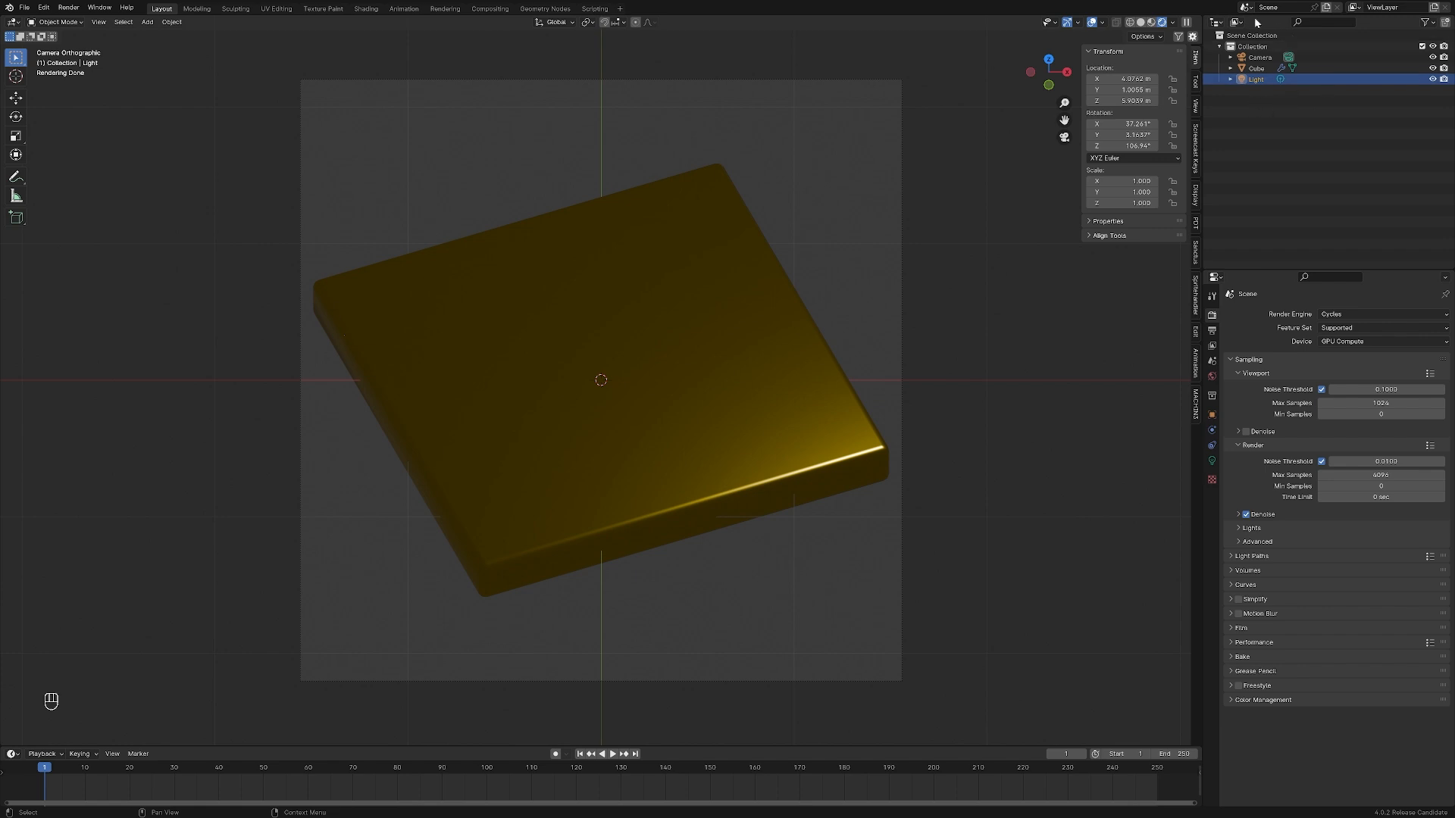
pyautogui.click(1259, 58)
pyautogui.click(1257, 69)
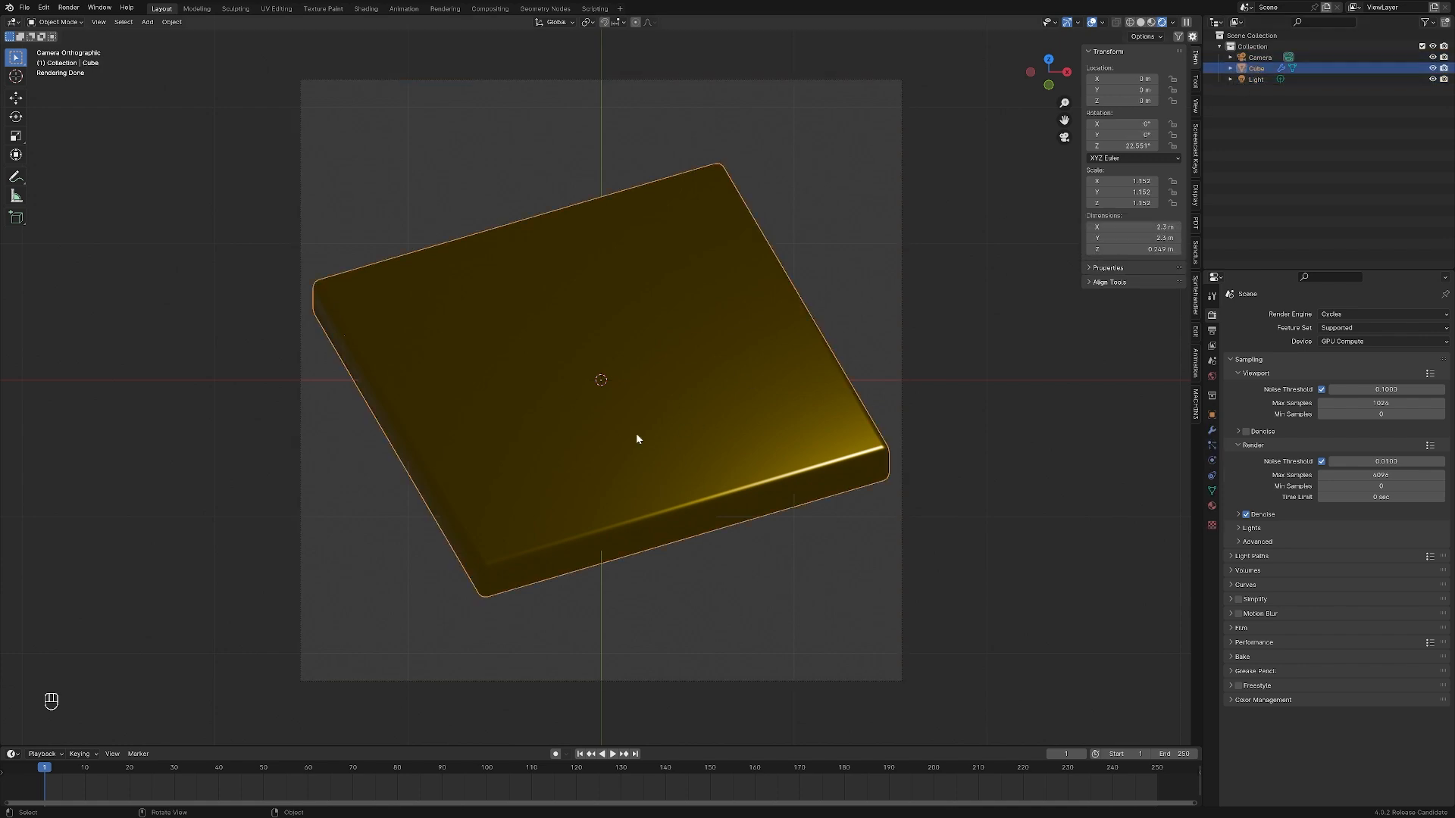
pyautogui.click(1257, 79)
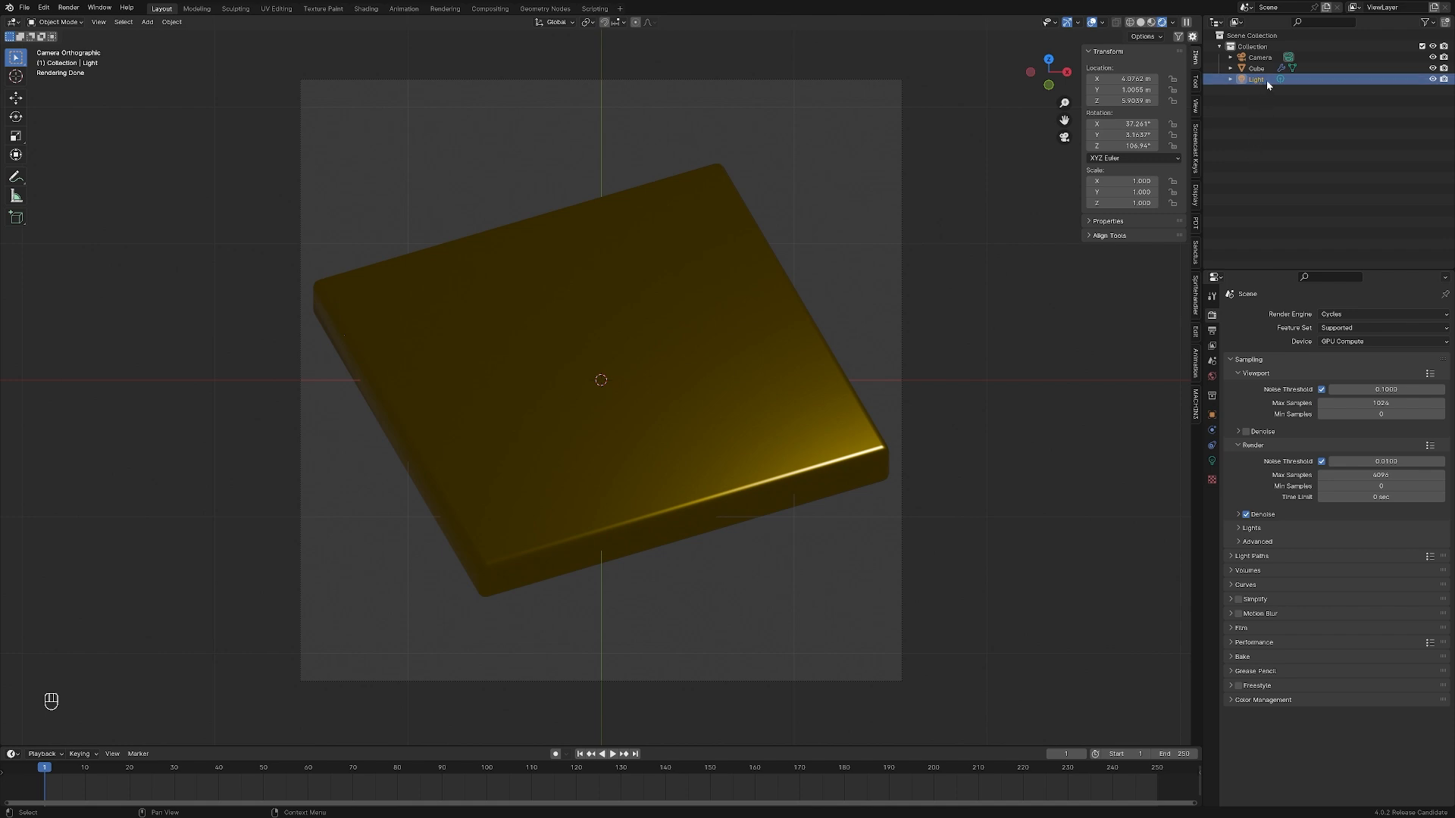
pyautogui.scroll(-5, 707, 394)
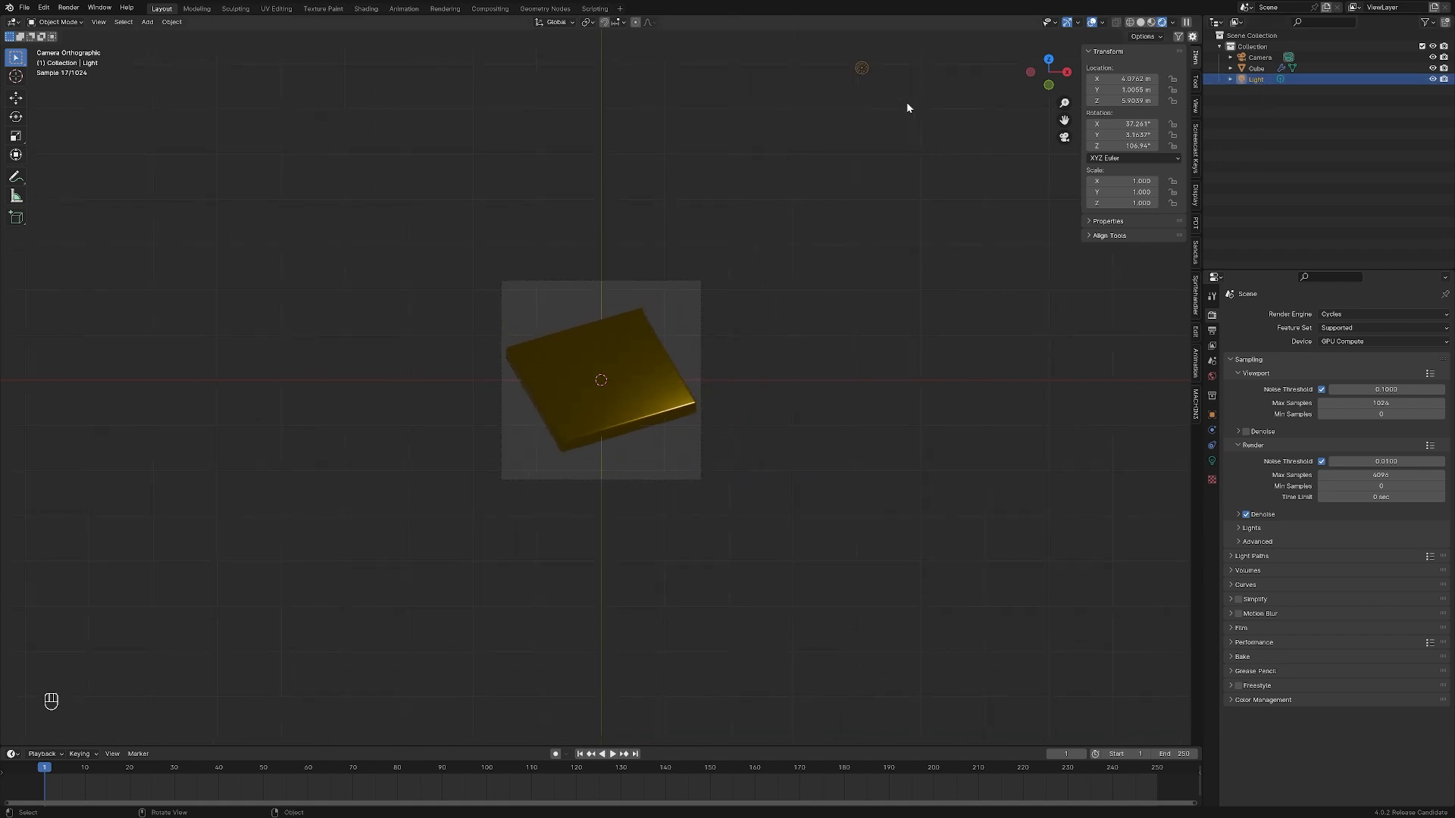
pyautogui.press('g')
pyautogui.click(568, 300)
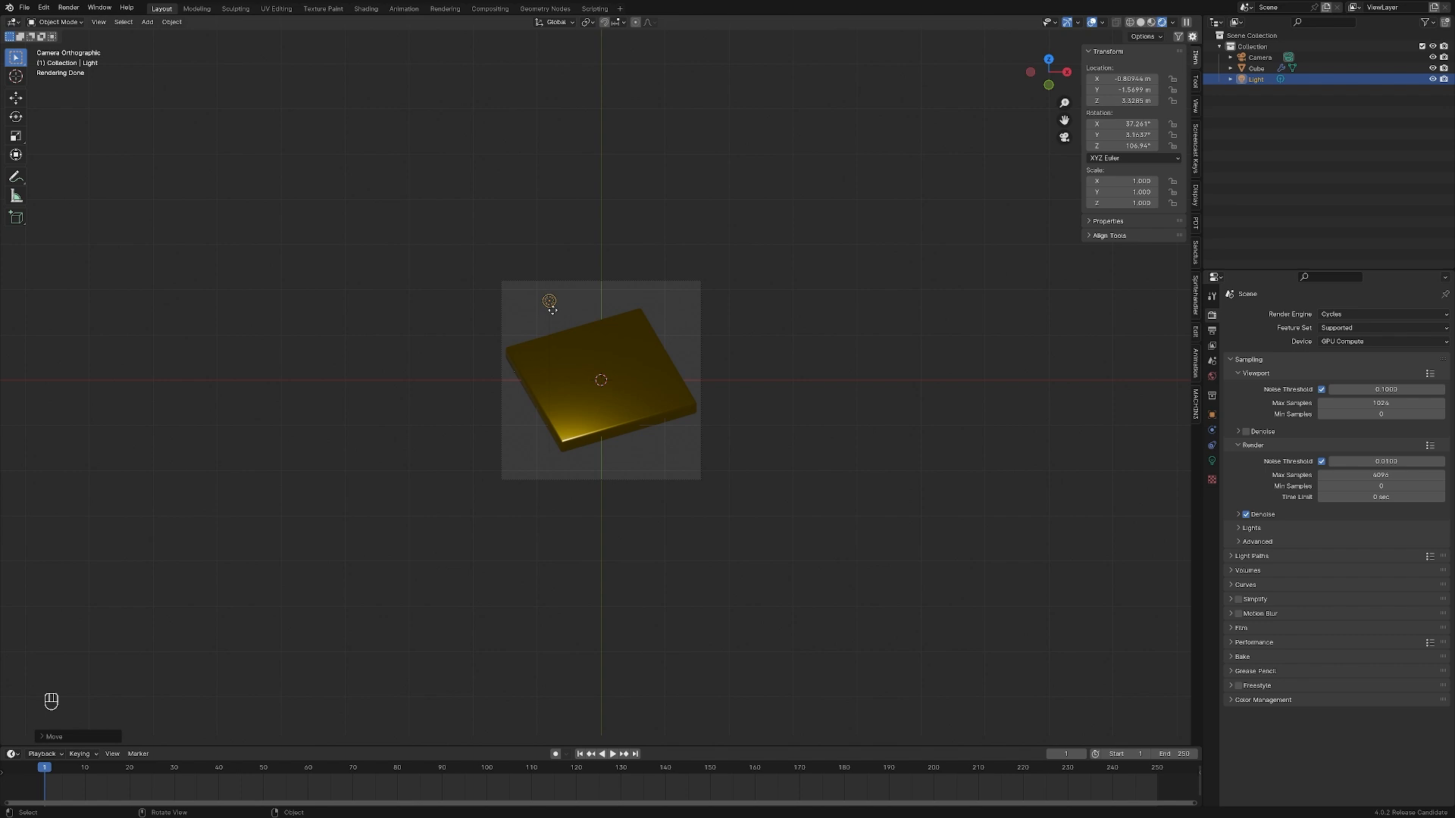
pyautogui.scroll(5, 549, 302)
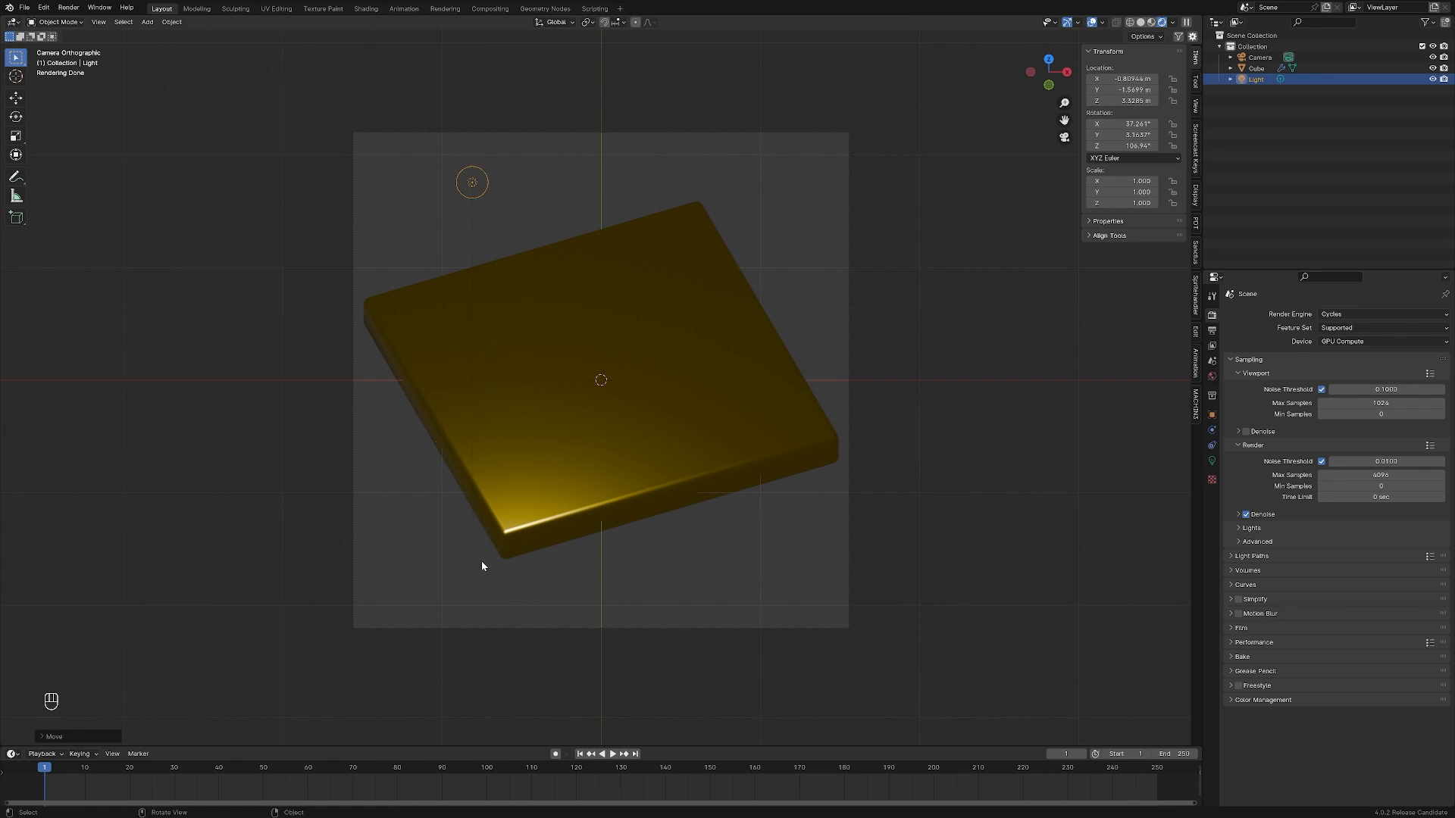
# Lower the light to about Z 0.48 m beside the plate's near corner and shift it horizontally toward the plate's far-left edge
pyautogui.press('g')
pyautogui.press('z')
pyautogui.click(473, 508)
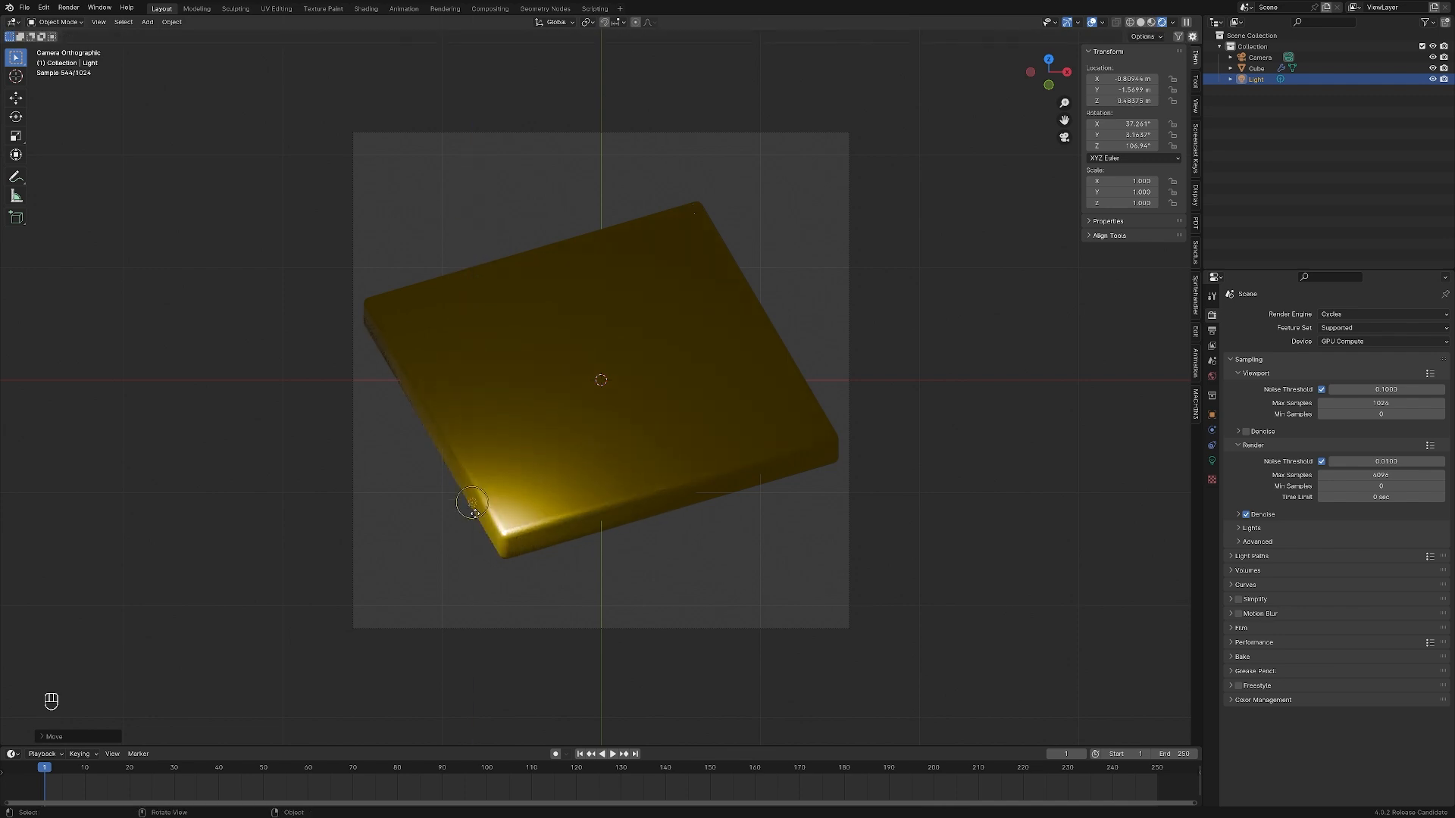
pyautogui.press('g')
pyautogui.hotkey('shift', 'z')
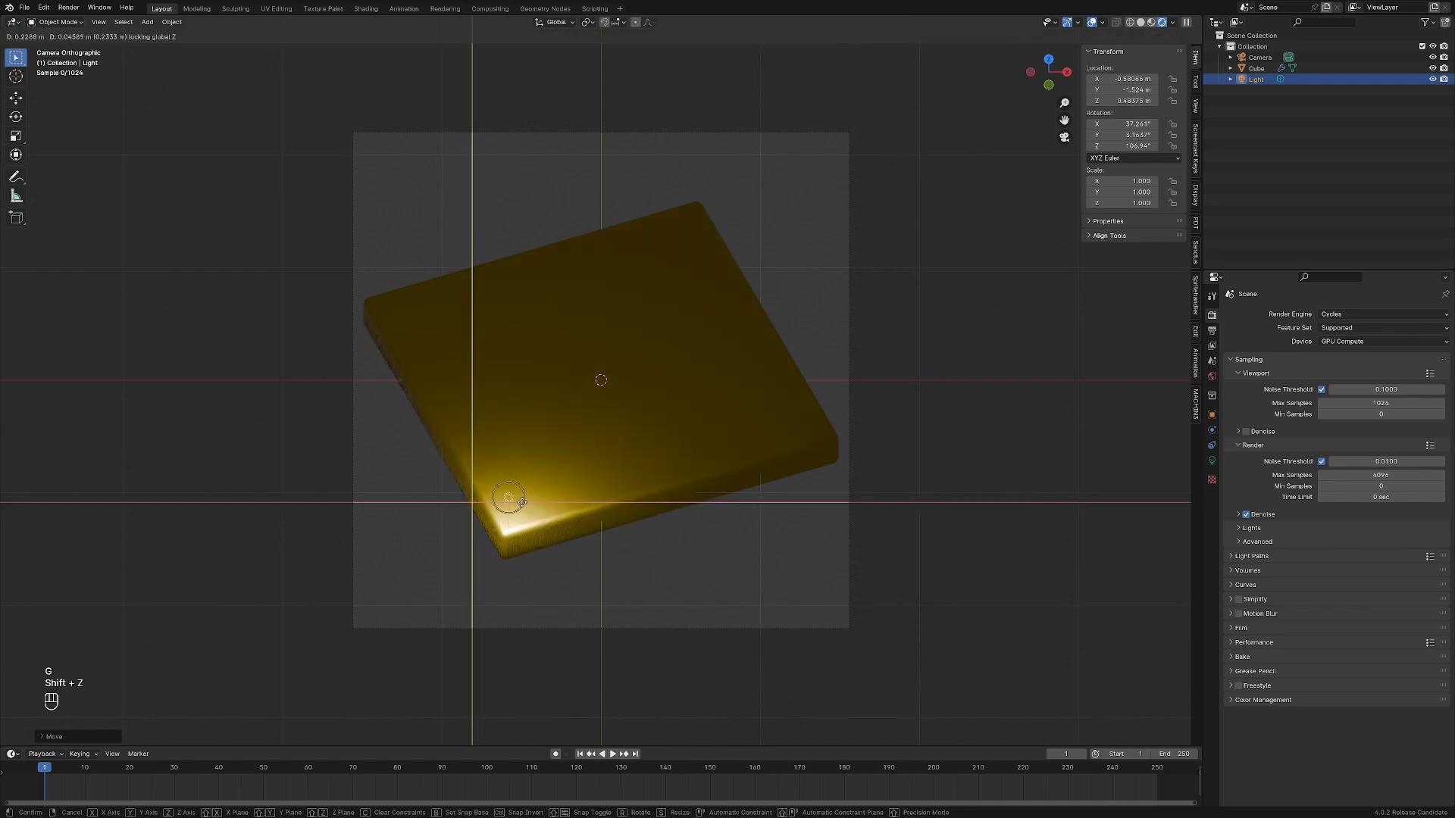
pyautogui.click(481, 298)
# Raise the light and move it horizontally to about X -0.89 m, Y 2.17 m and Z 2.17 m above the plate
pyautogui.press('g')
pyautogui.press('z')
pyautogui.click(531, 256)
pyautogui.press('g')
pyautogui.hotkey('shift', 'z')
pyautogui.click(529, 170)
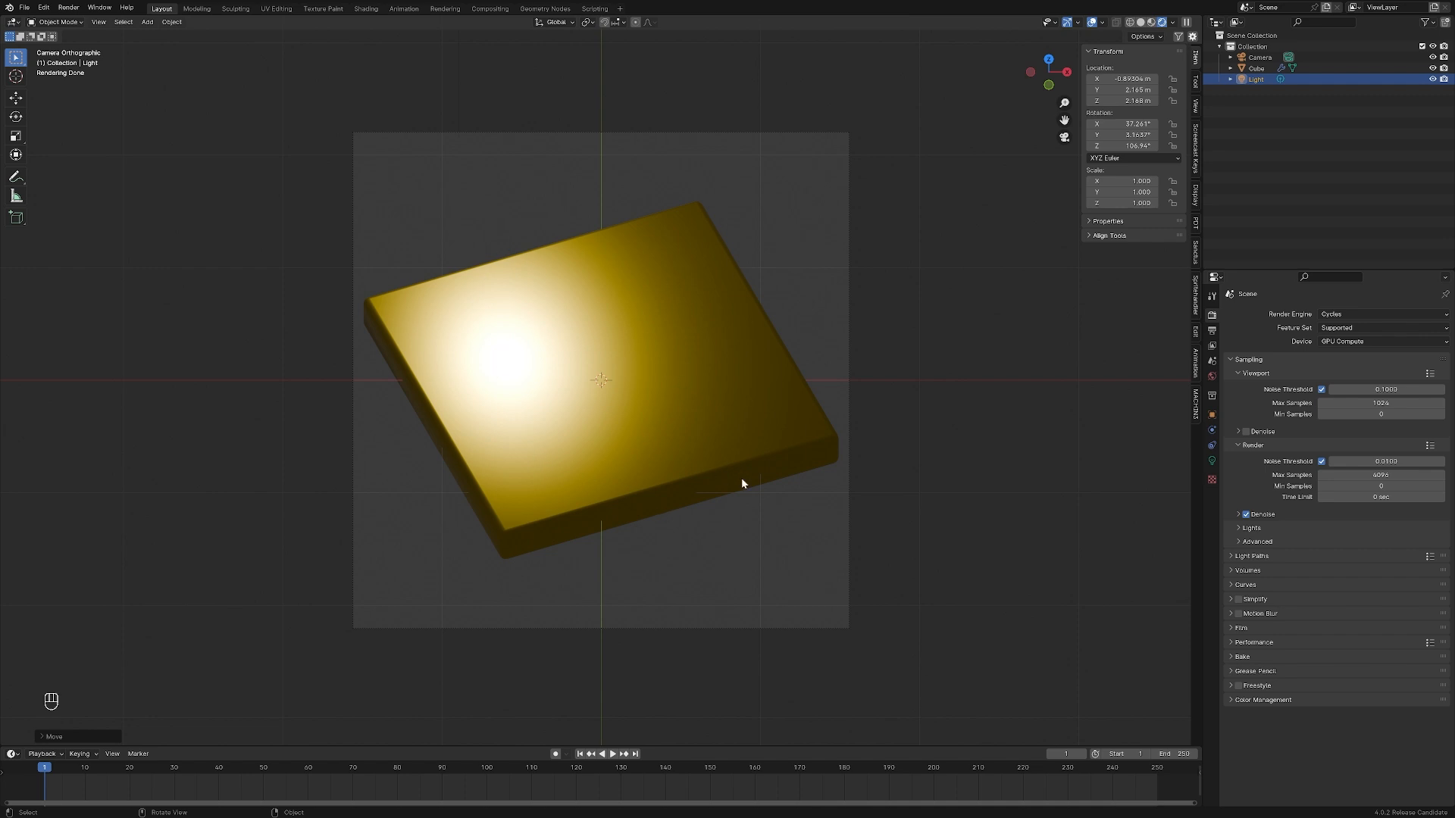
# Set the point light's power to 60 W
pyautogui.click(1213, 462)
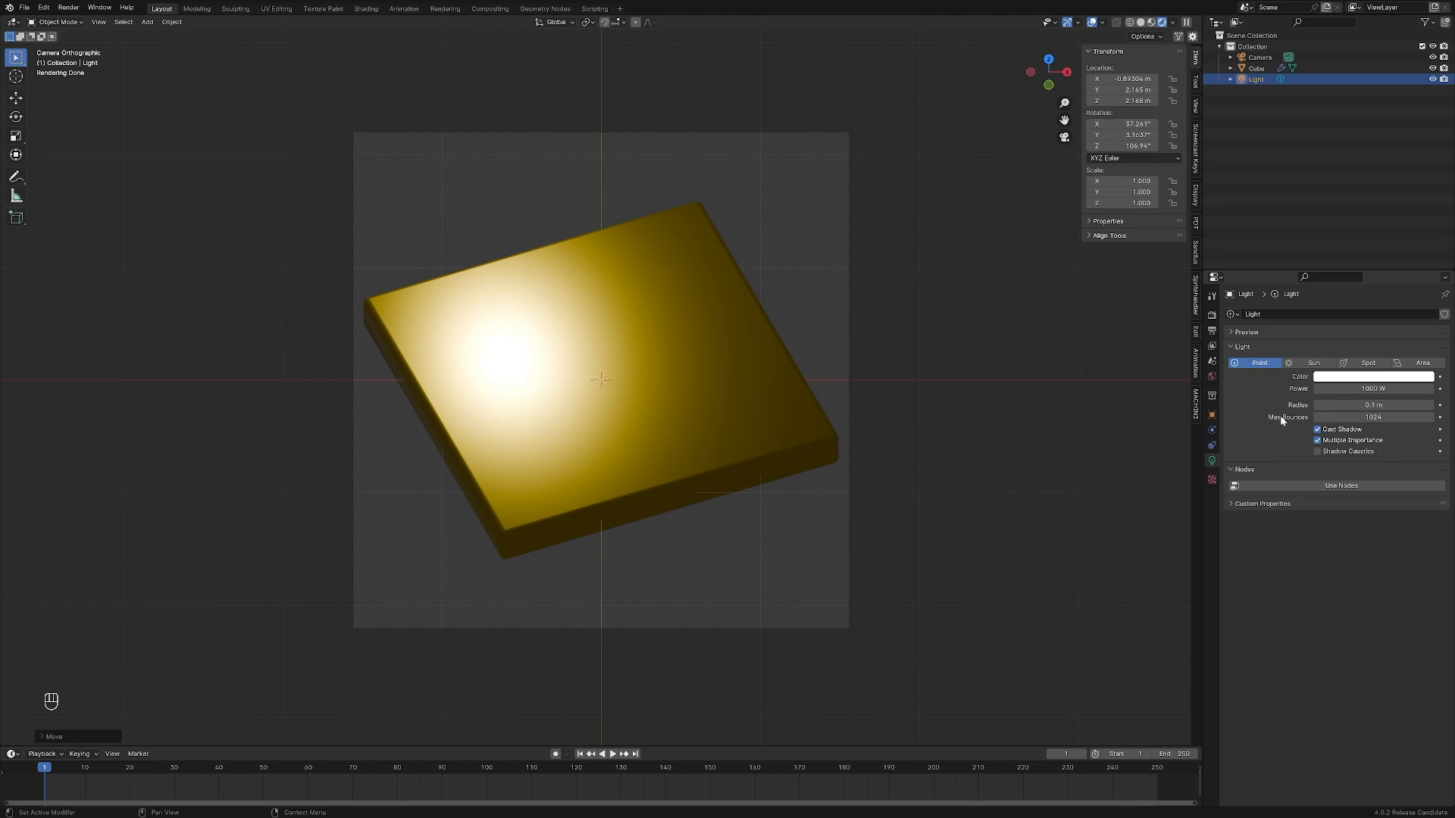
pyautogui.click(1364, 390)
pyautogui.write('60')
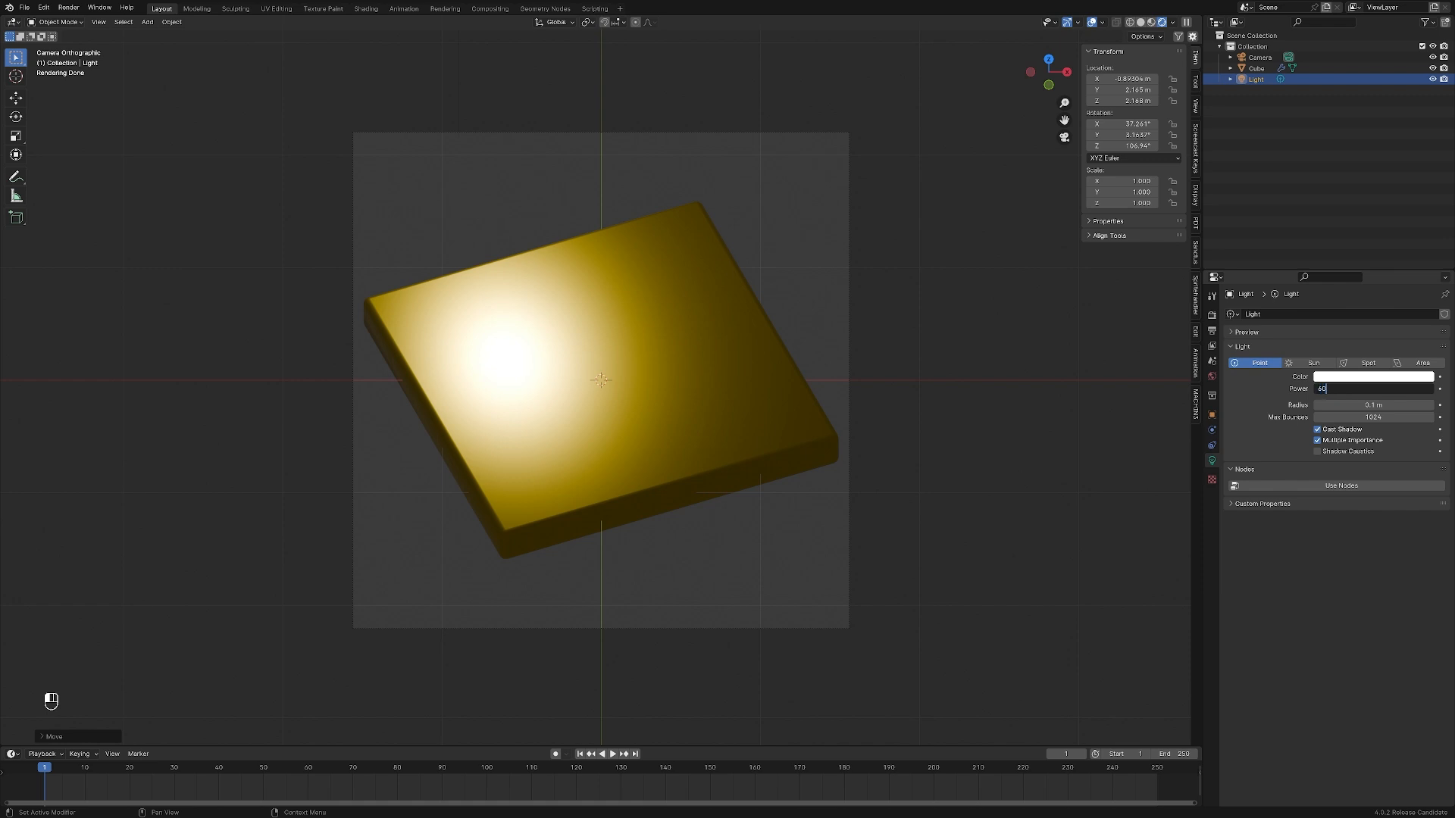
pyautogui.press('Return')
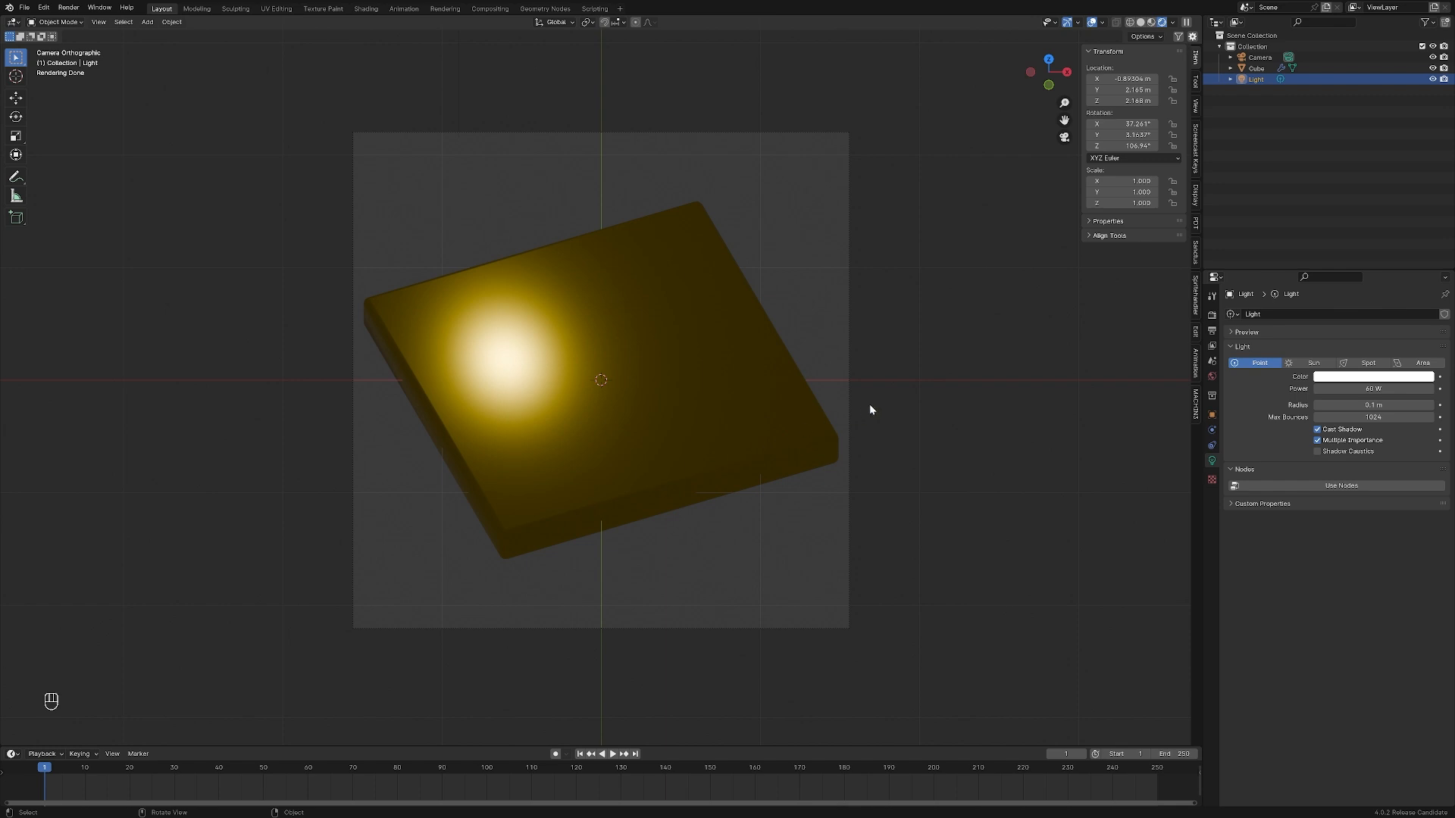
# Add a plane mesh at the scene origin and rotate it 90° around the X axis so it stands upright
pyautogui.click(728, 573)
pyautogui.hotkey('shift', 'a')
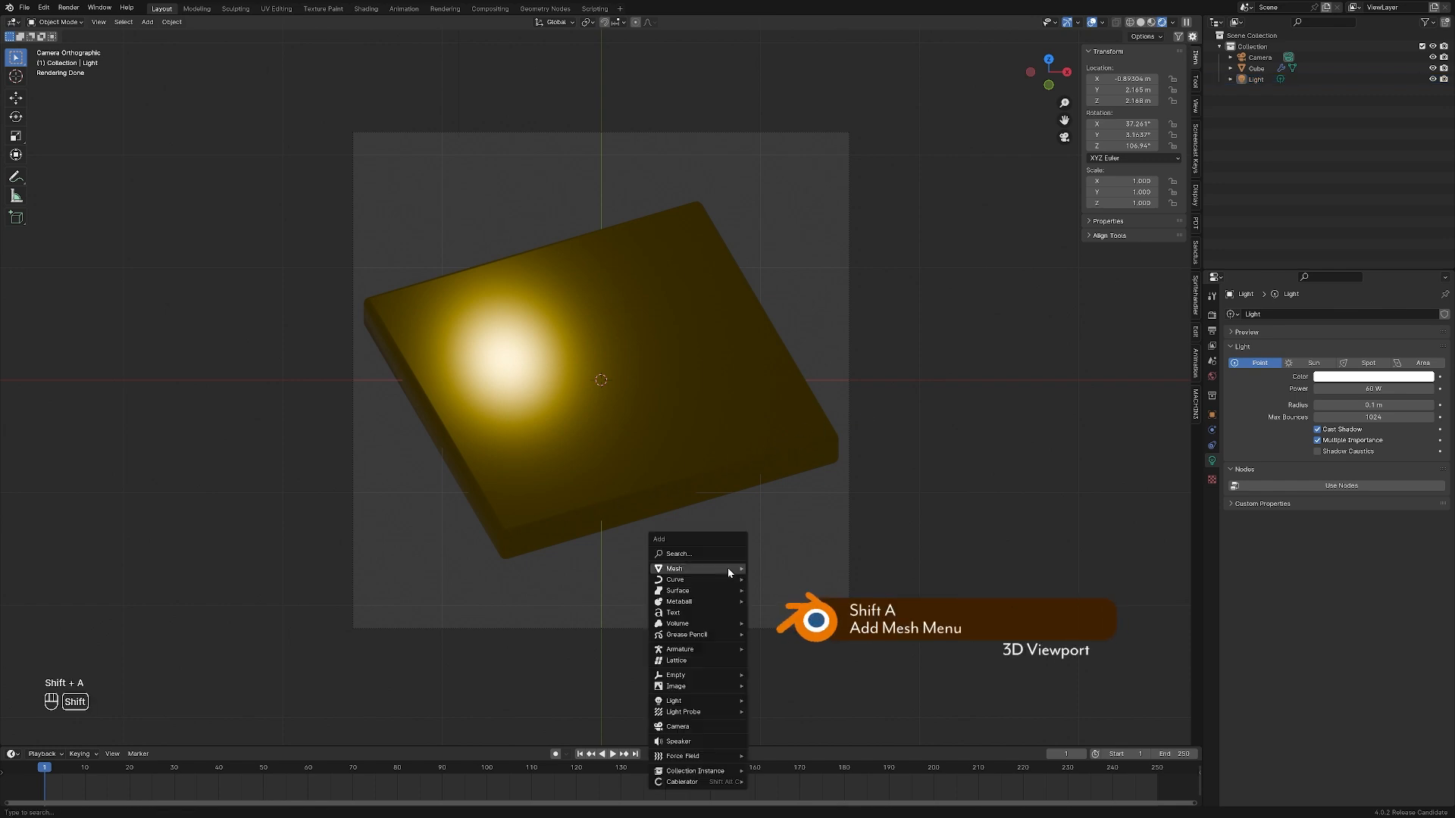
pyautogui.moveTo(727, 569)
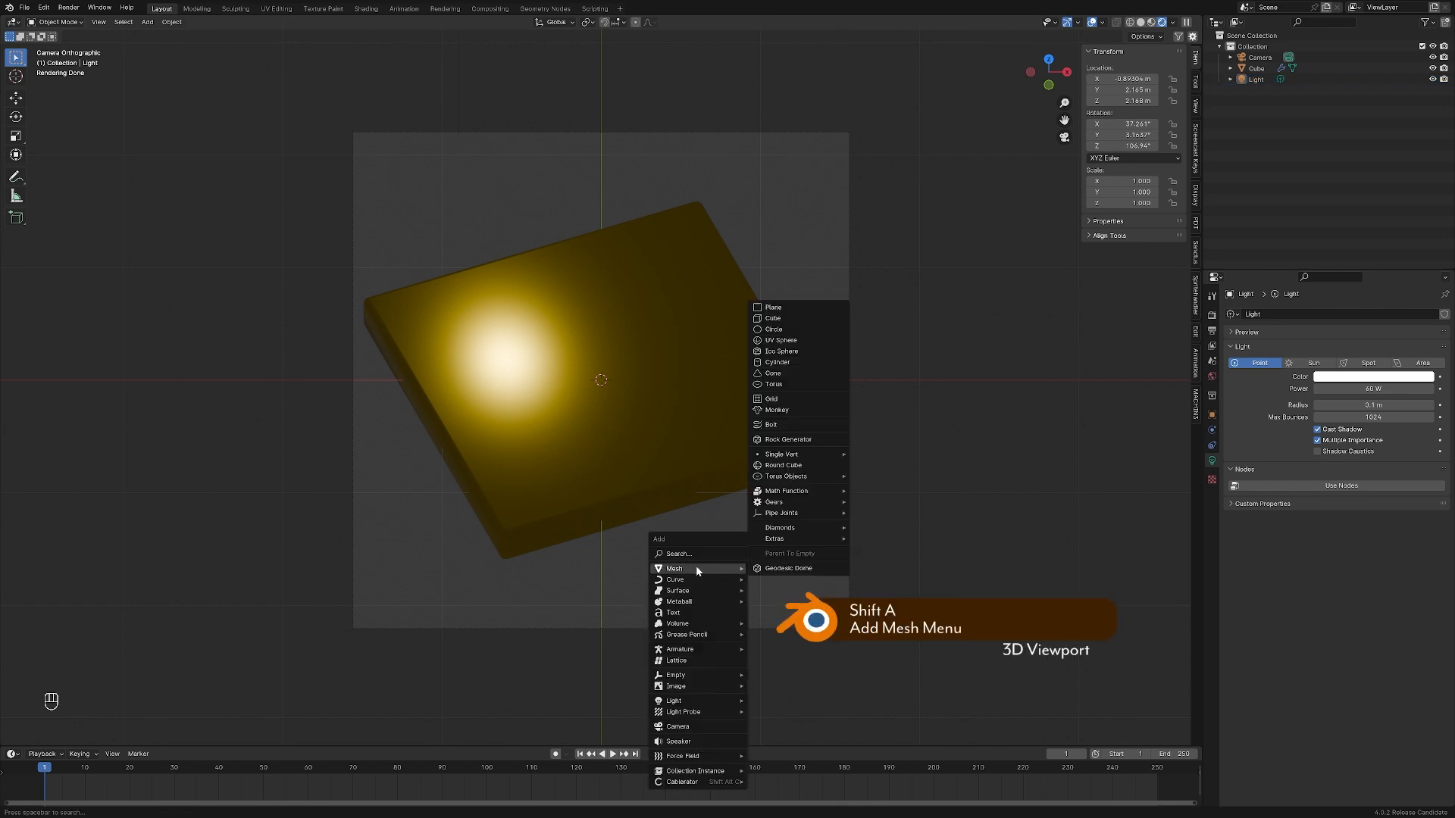
pyautogui.click(794, 306)
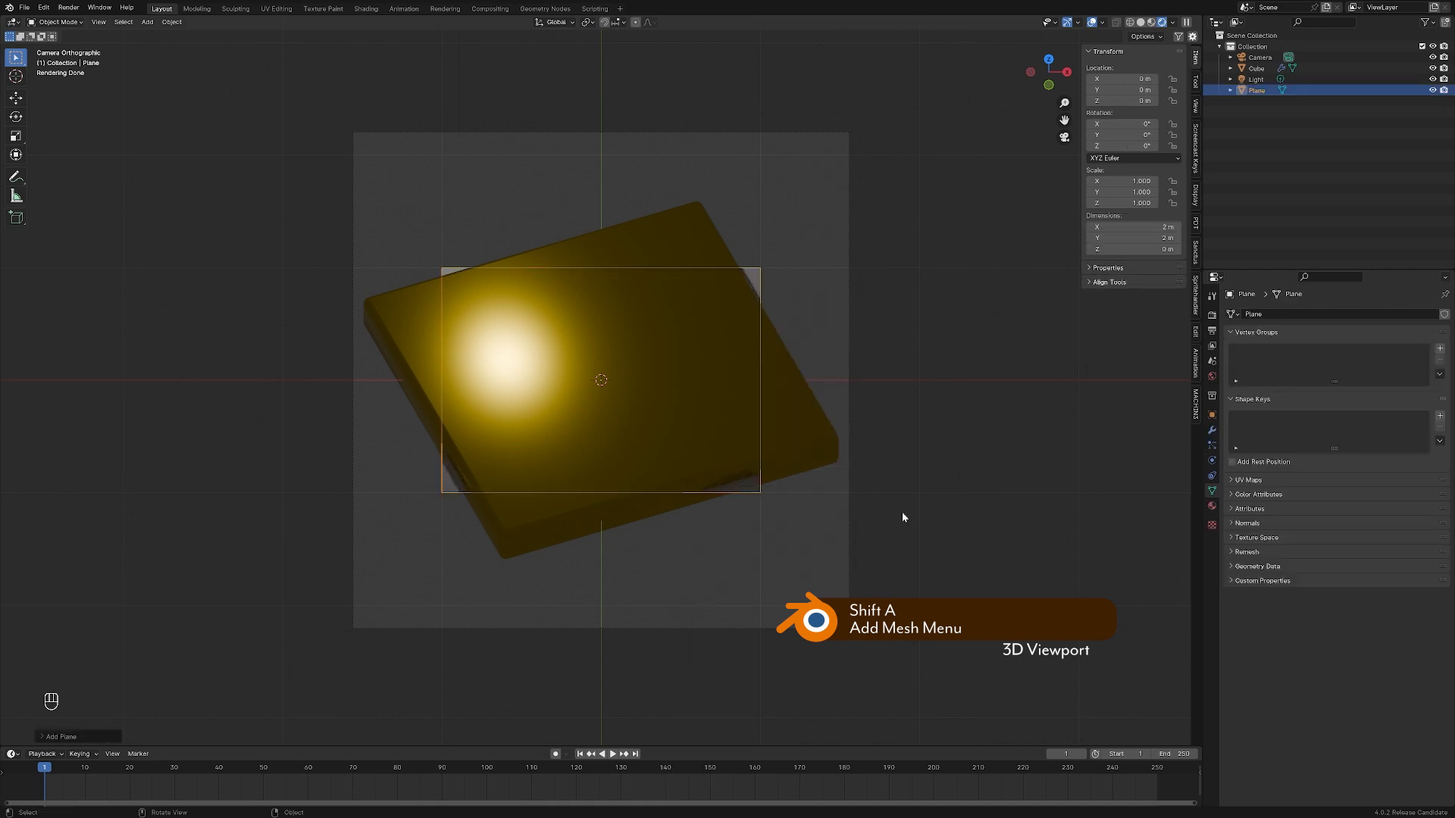
pyautogui.write('rx90')
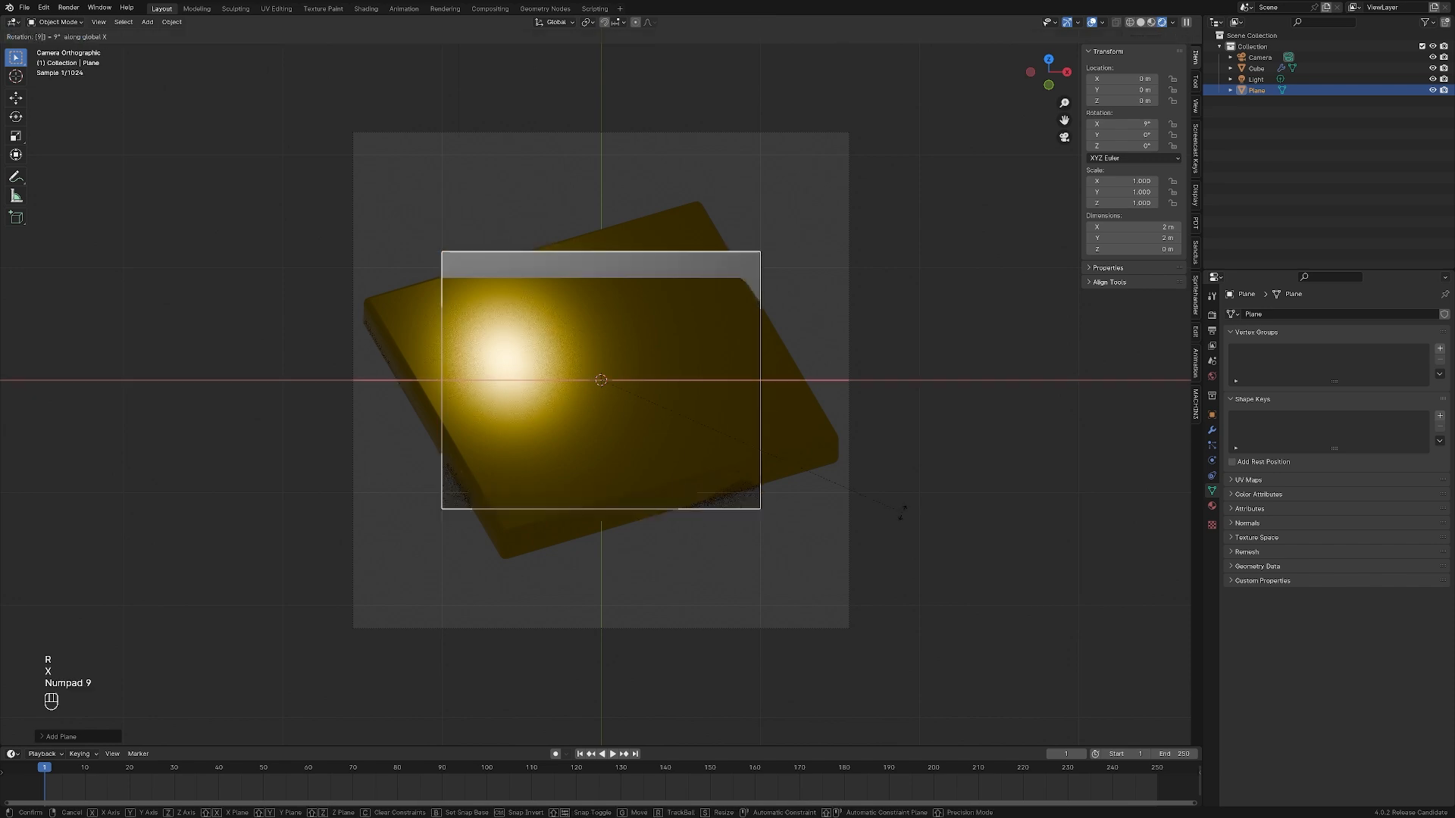
pyautogui.press('KP_Enter')
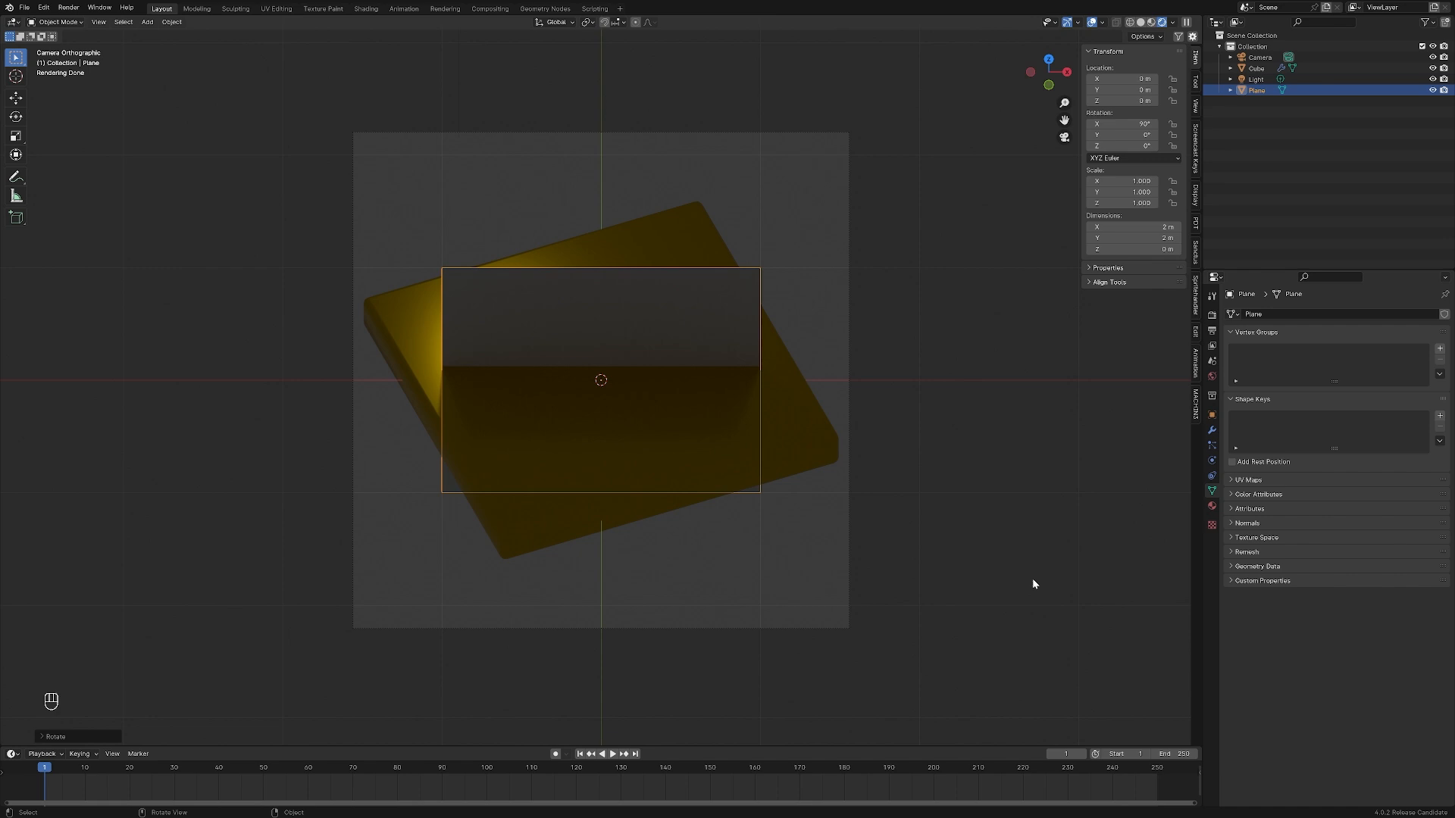
# Rotate the plane about 22.5° around Z and move it horizontally out of the camera frame to about X 1.76 m, Y -3.21 m
pyautogui.press('r')
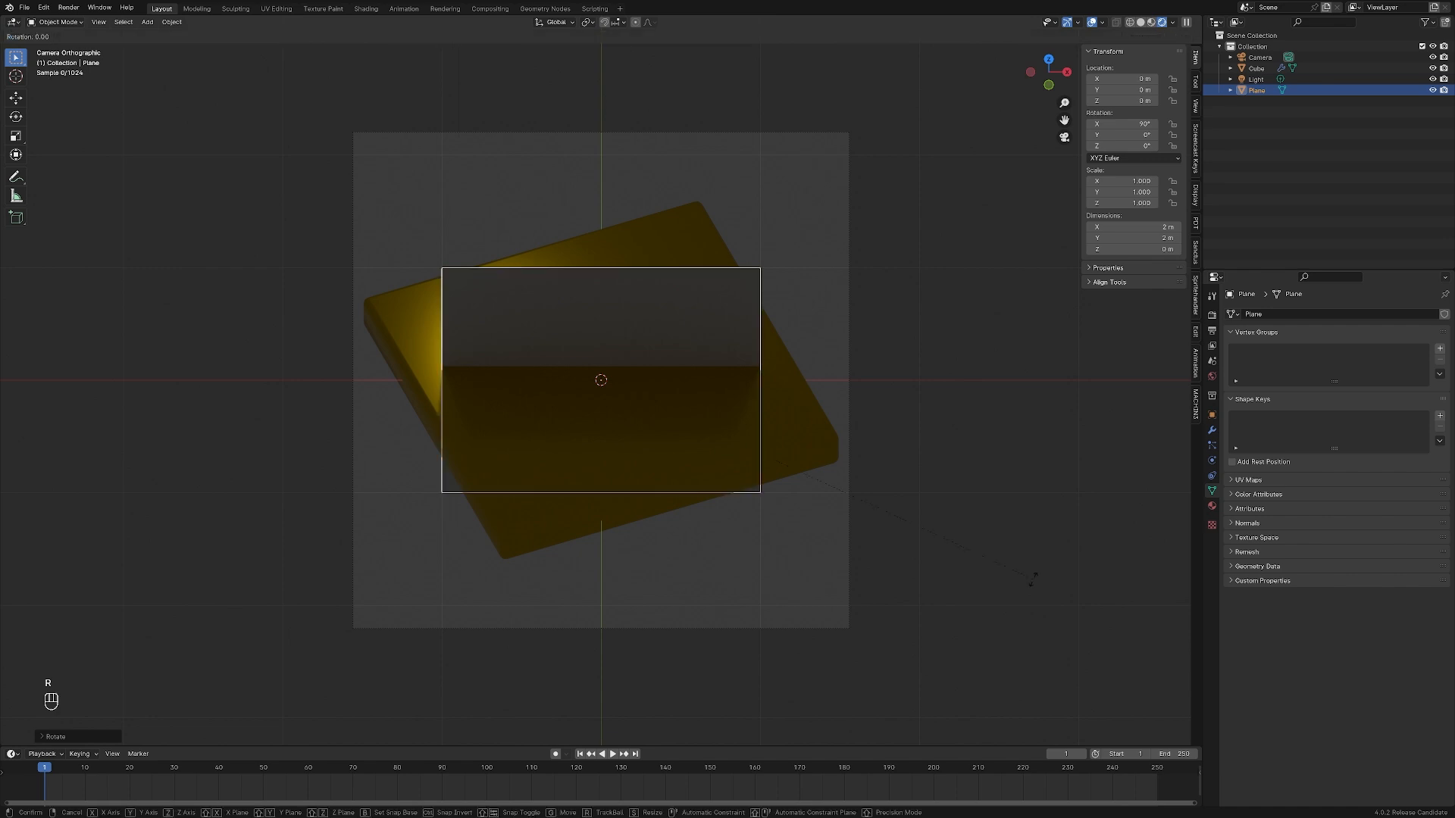
pyautogui.press('z')
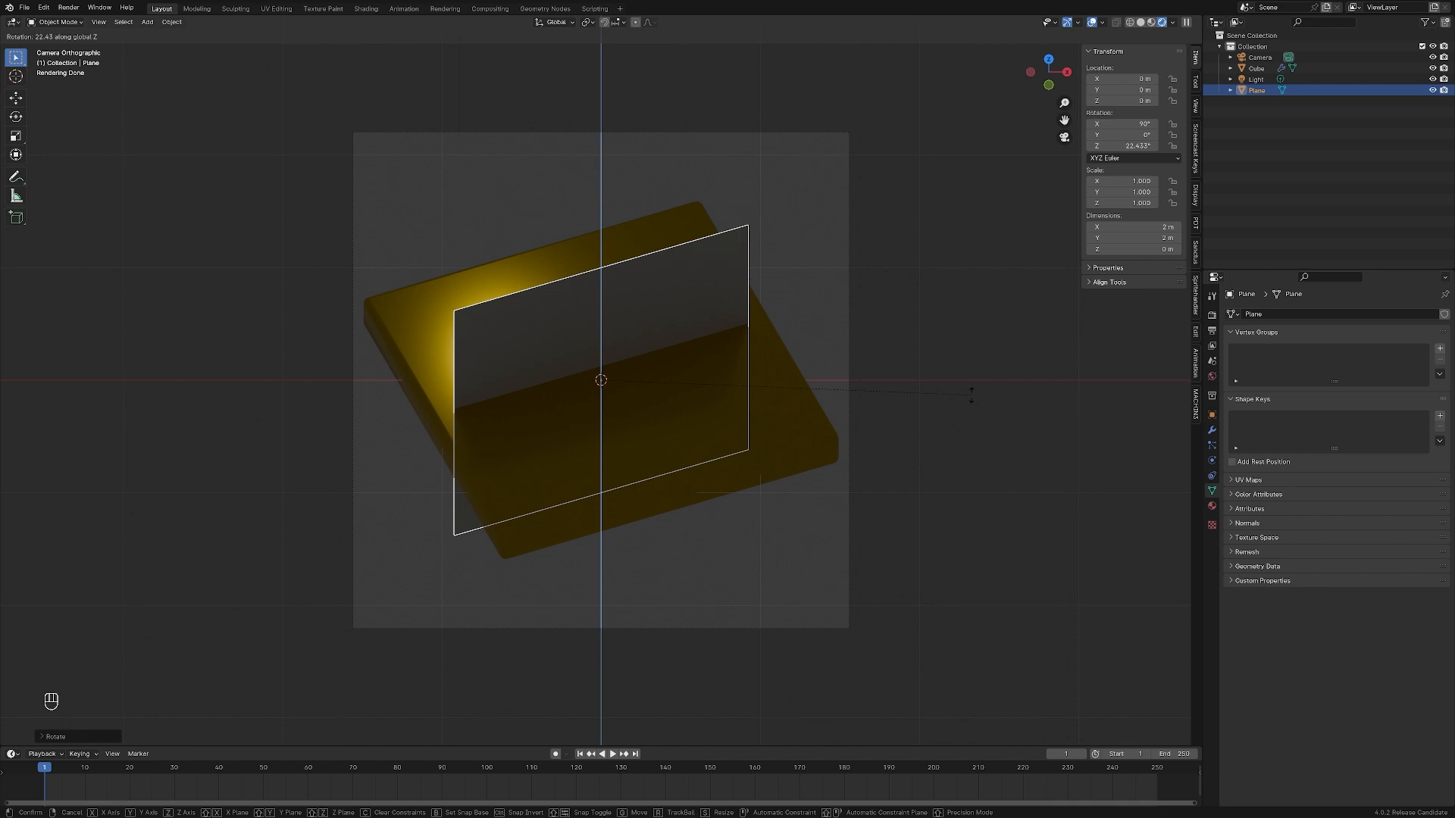
pyautogui.click(972, 394)
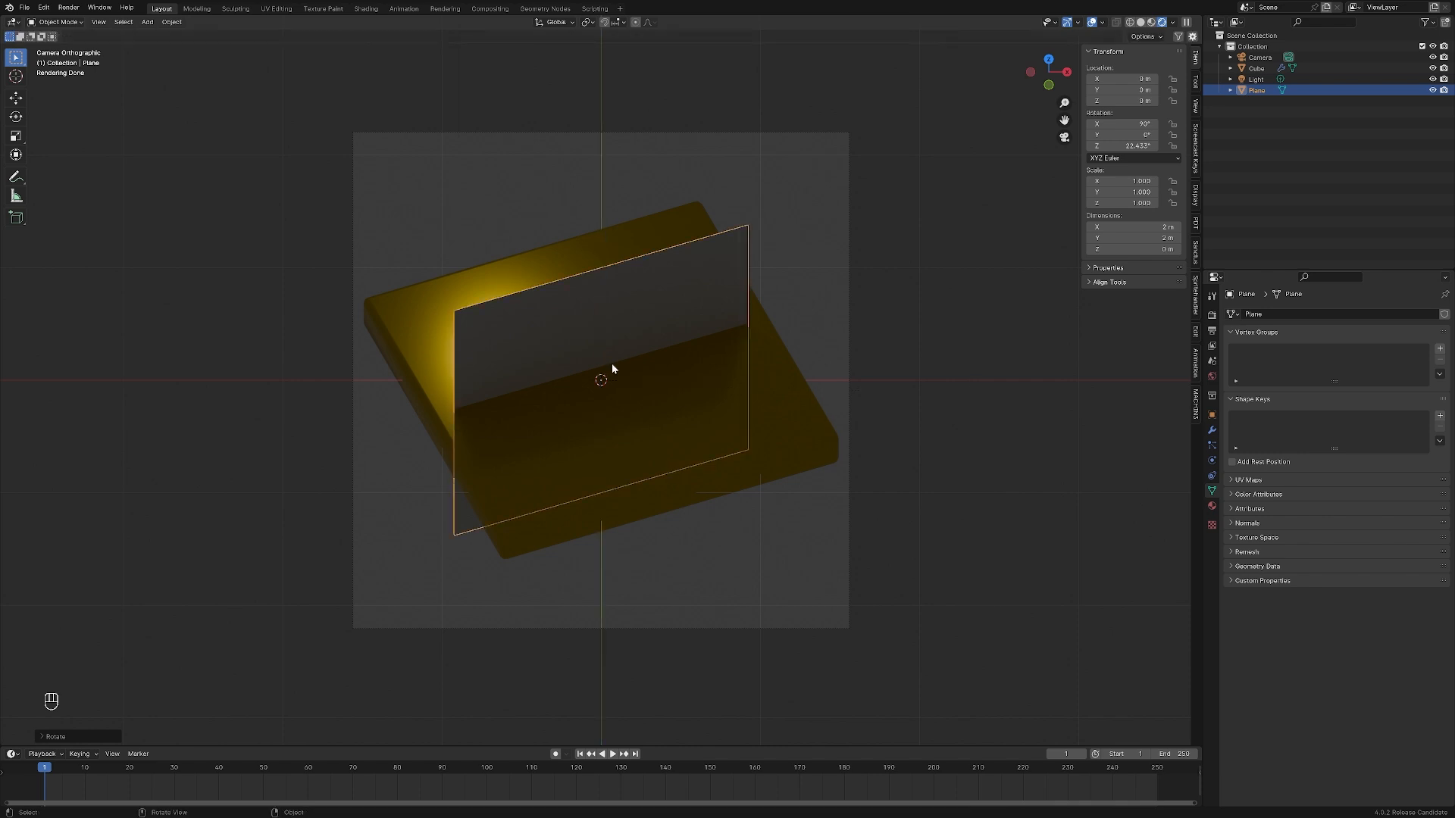
pyautogui.press('g')
pyautogui.hotkey('shift', 'z')
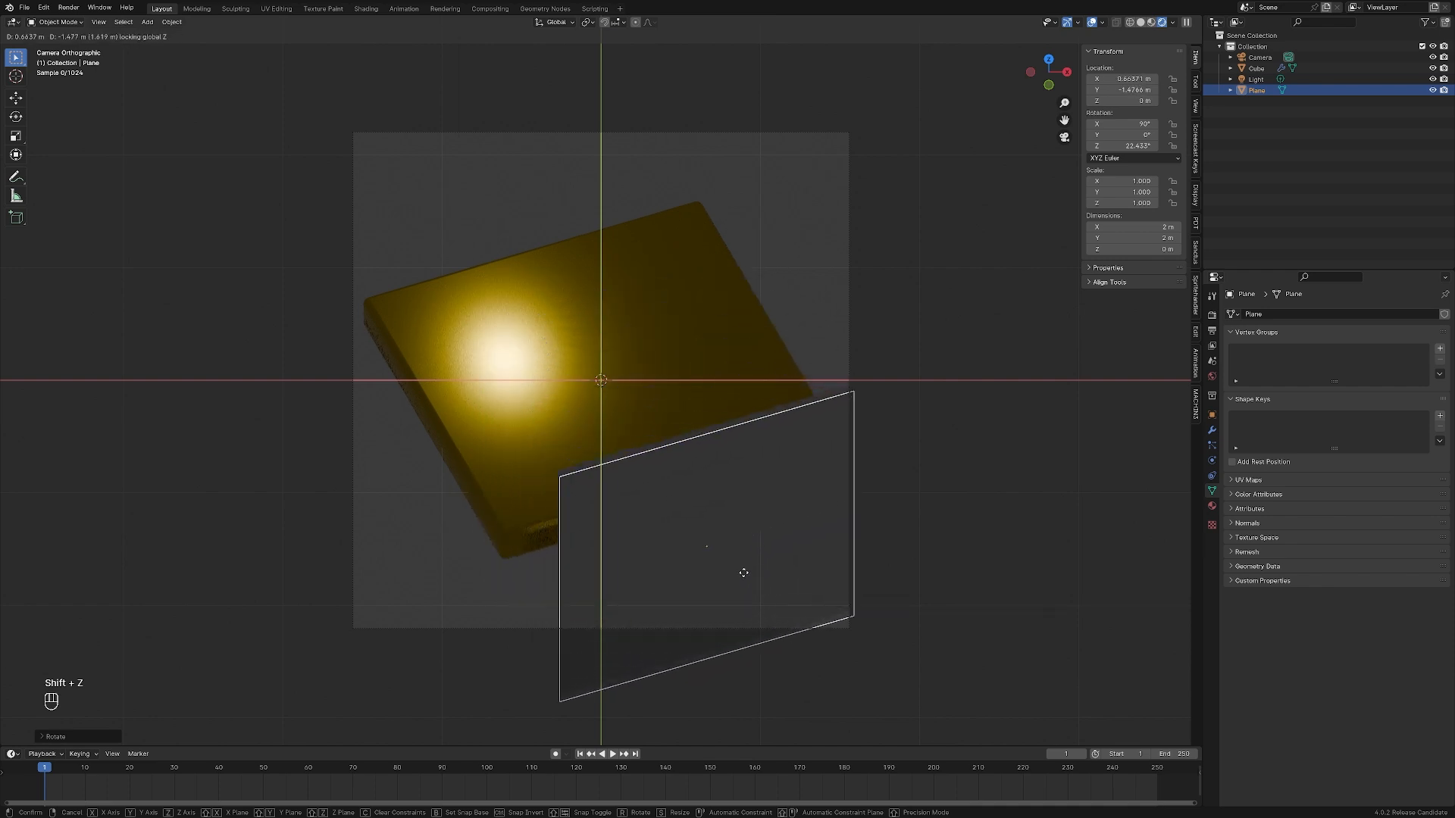
pyautogui.click(903, 695)
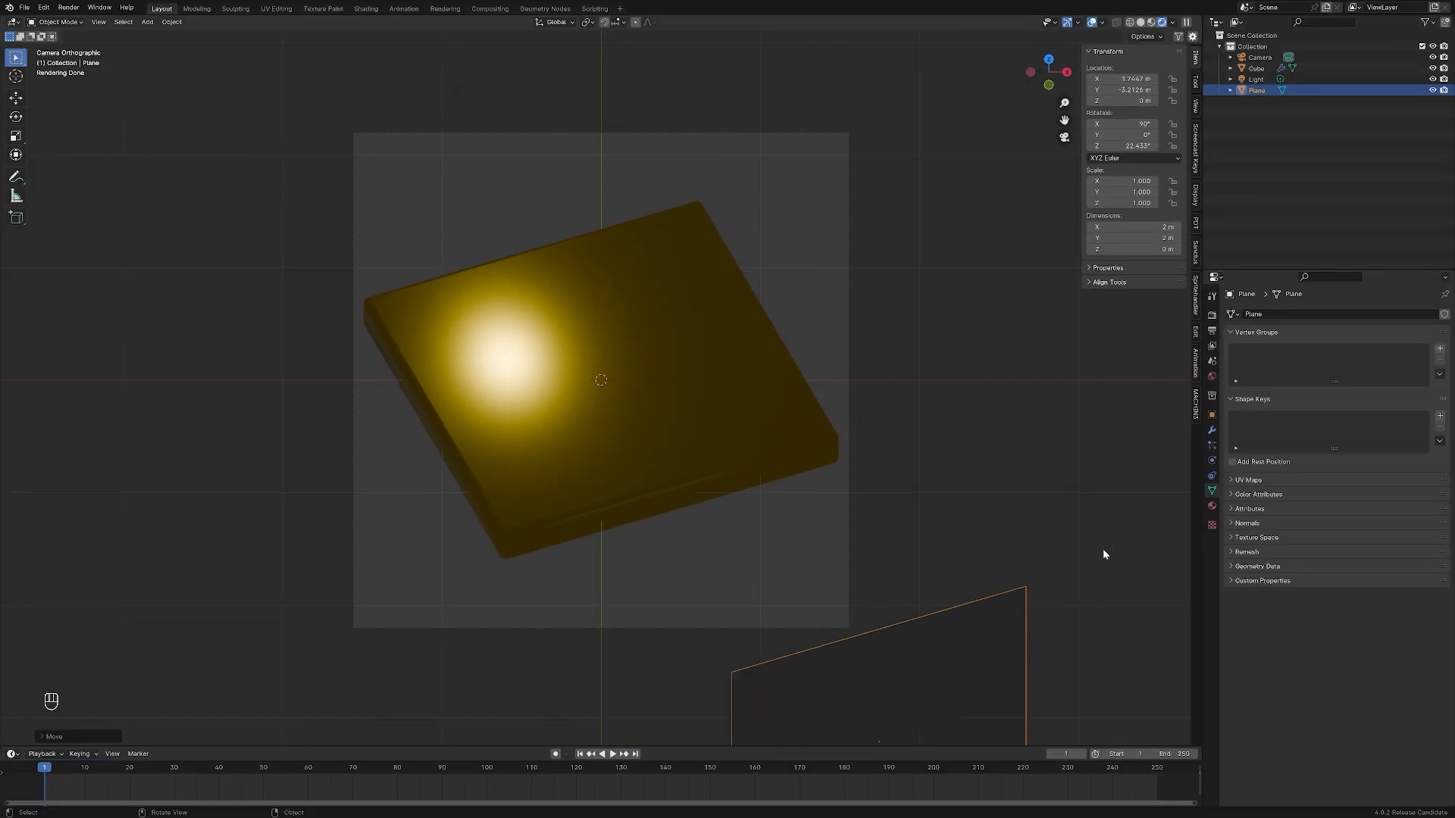
# Create a new material for the plane, check its nodes in the Shading workspace and return to the Layout workspace
pyautogui.click(1212, 506)
pyautogui.hotkey('ctrl', 'z')
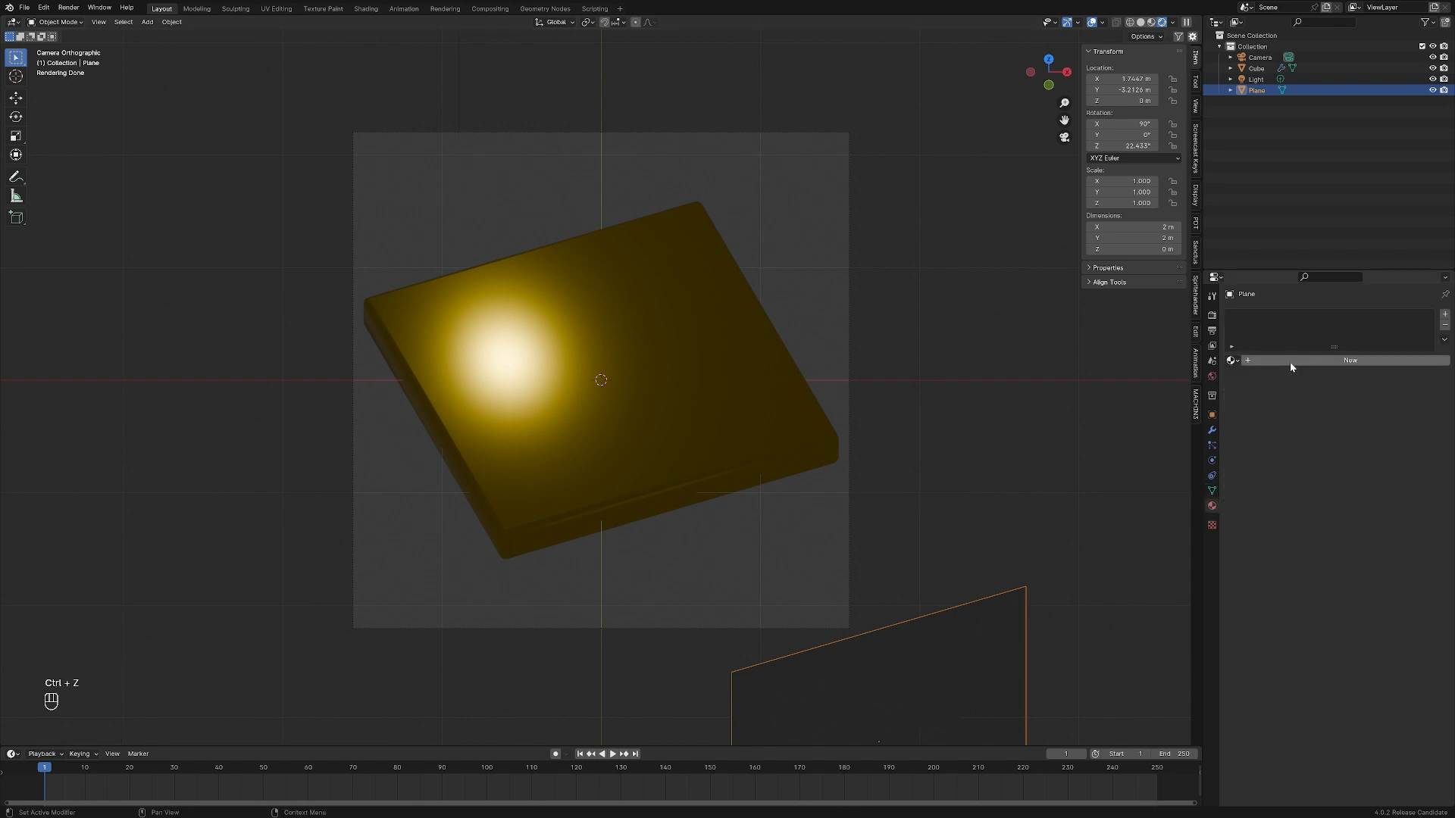
pyautogui.click(1293, 361)
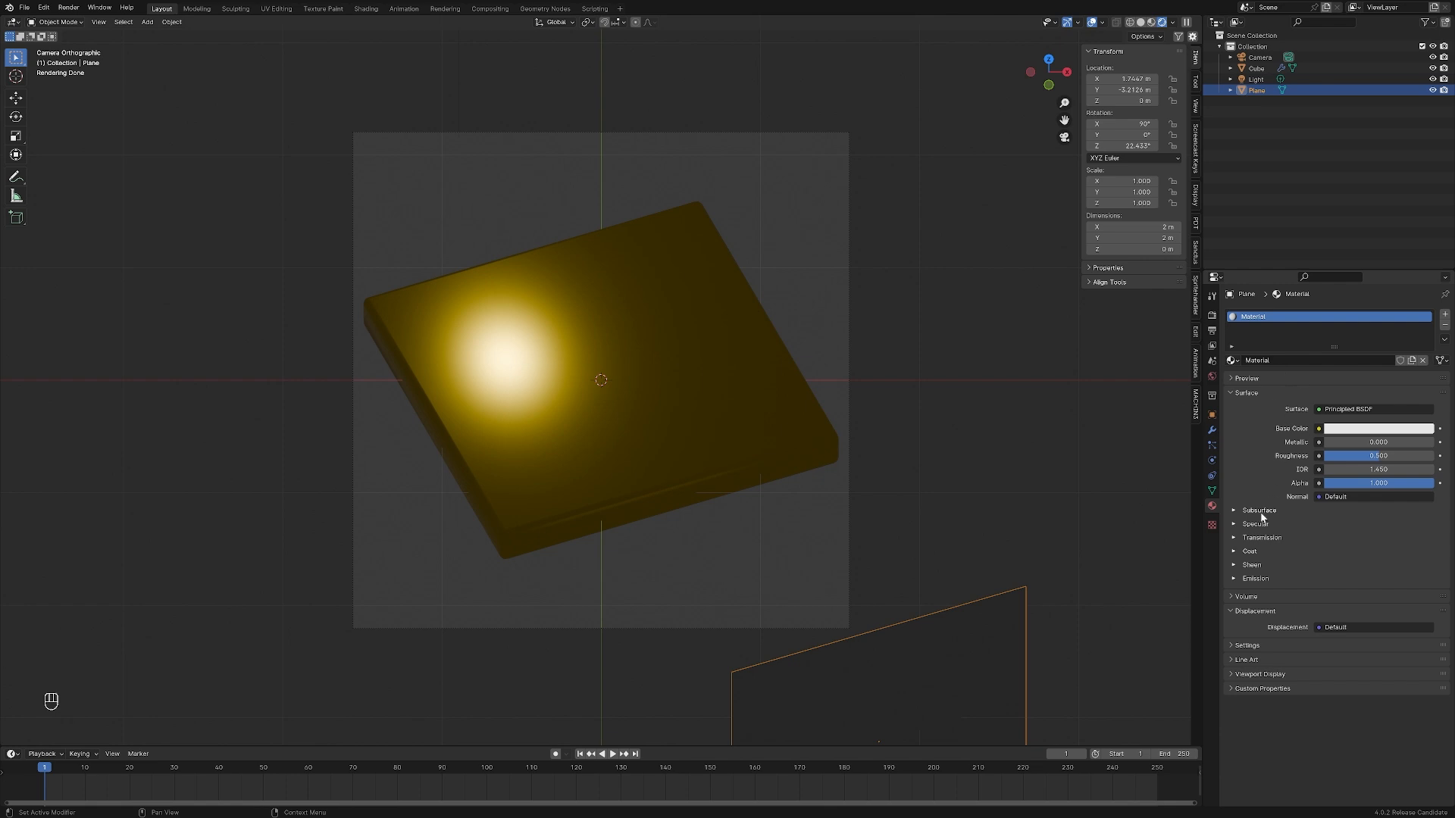
pyautogui.click(366, 9)
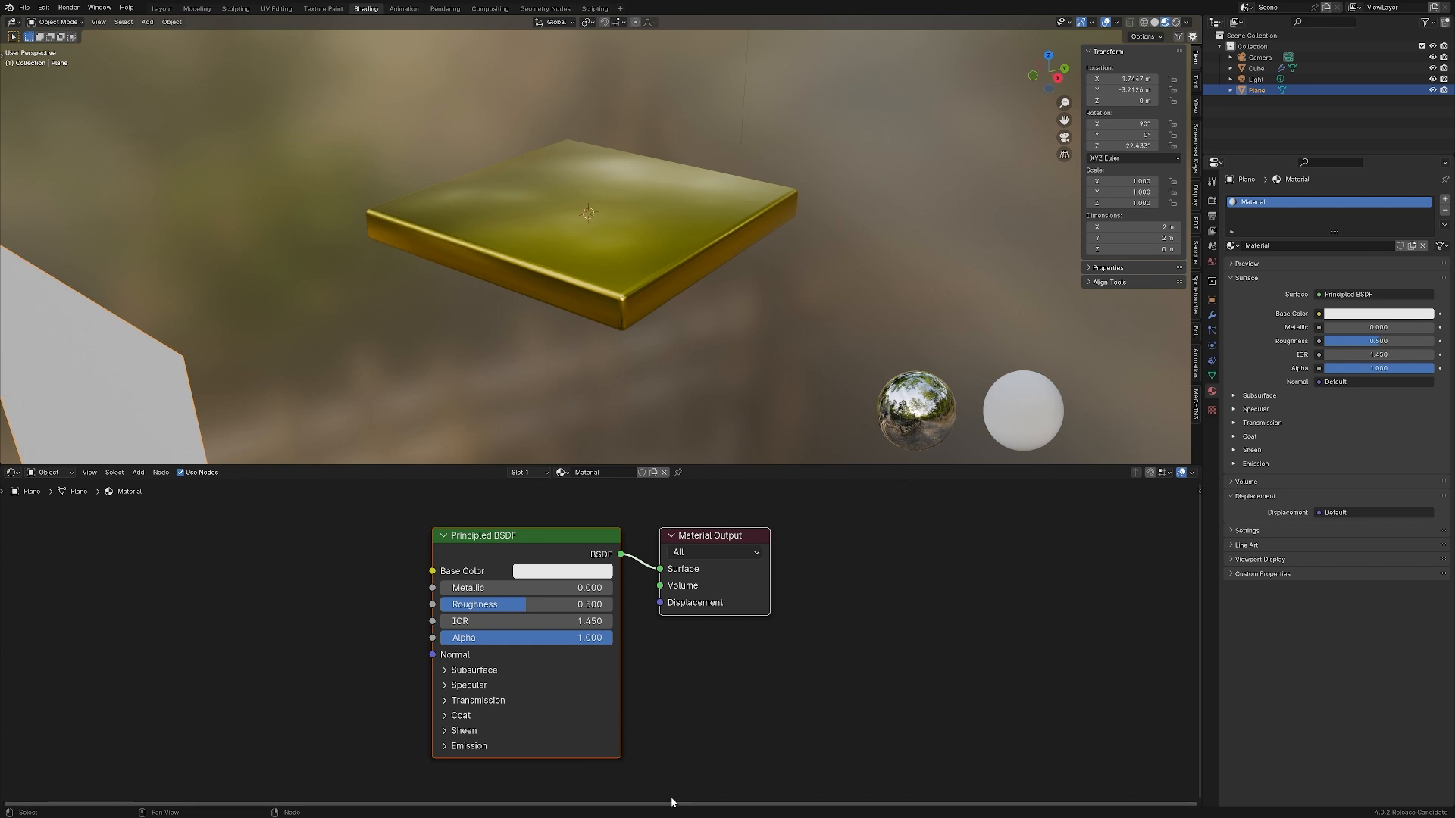
pyautogui.click(161, 9)
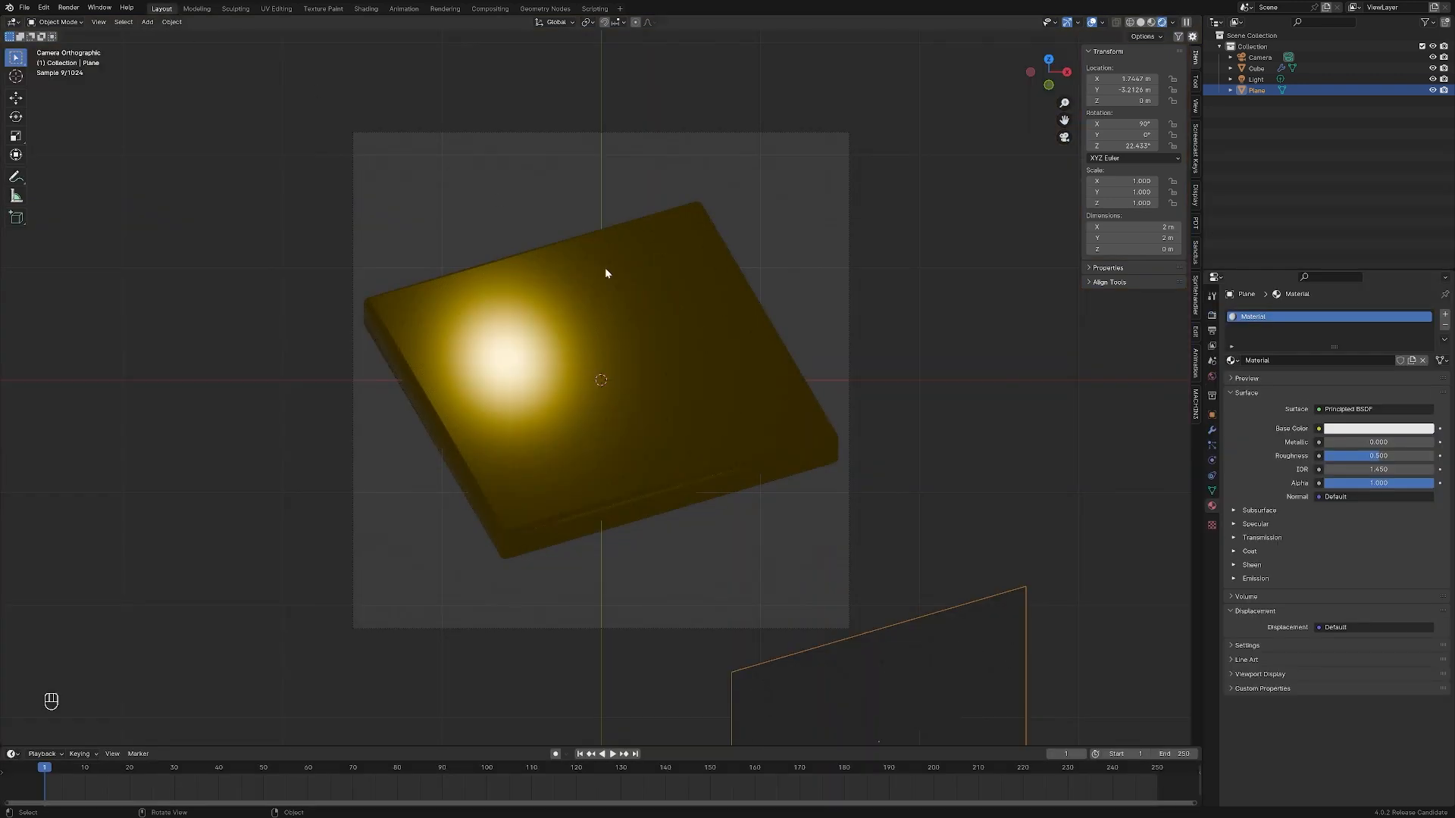
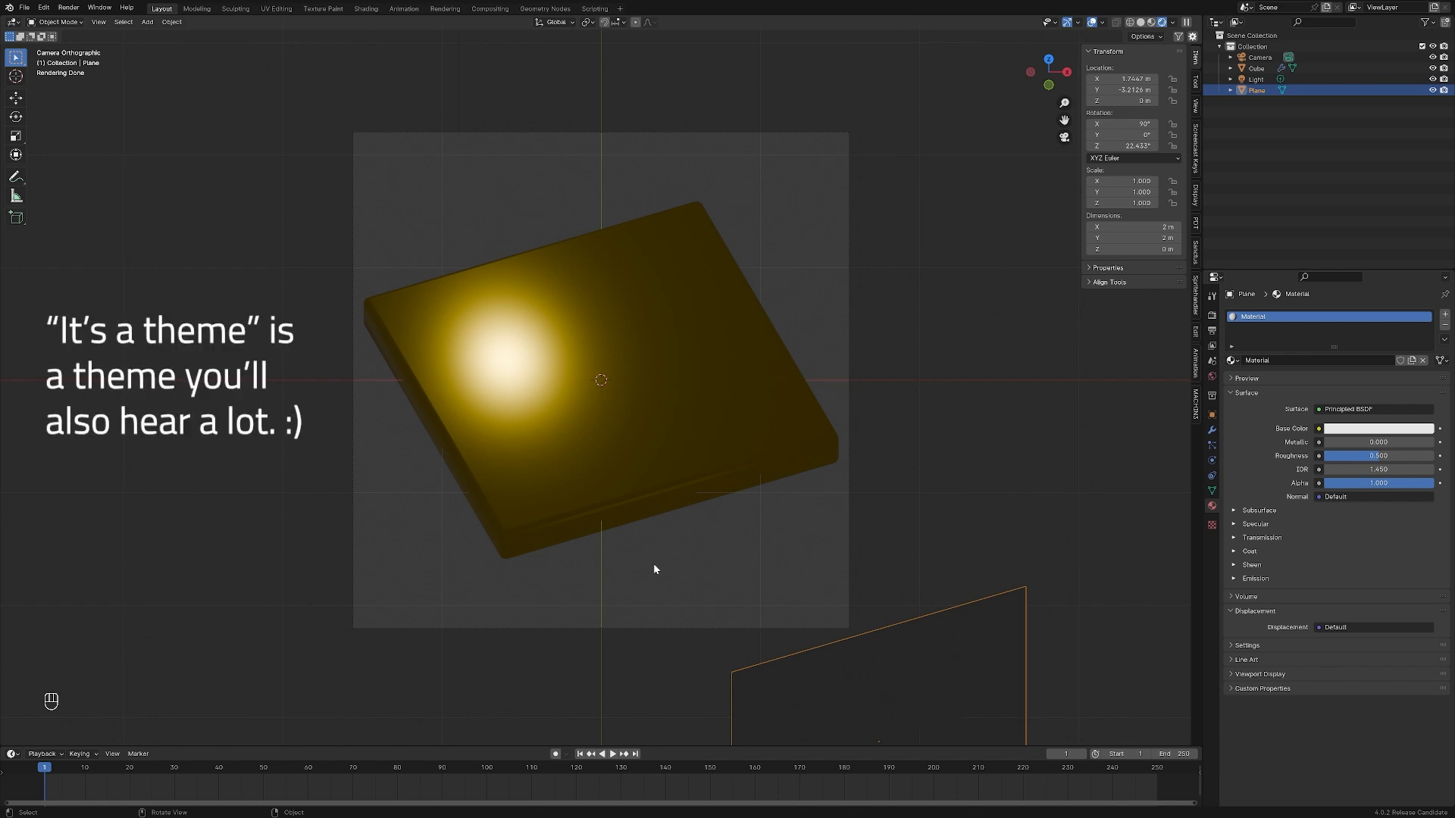
# Set the emission strength of the plane's material to 7
pyautogui.click(1234, 580)
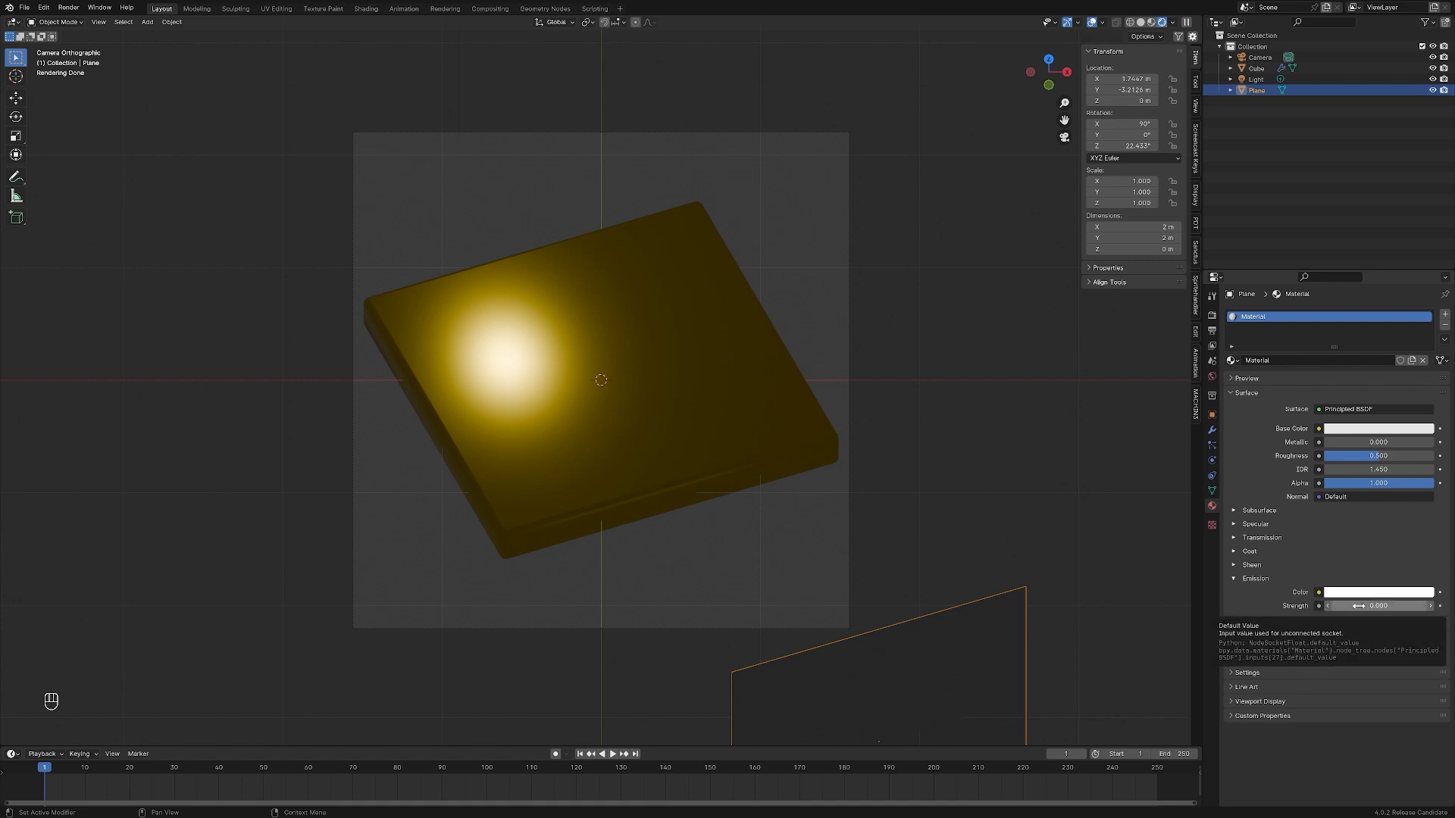
pyautogui.moveTo(1364, 606); pyautogui.dragTo(1409, 606)
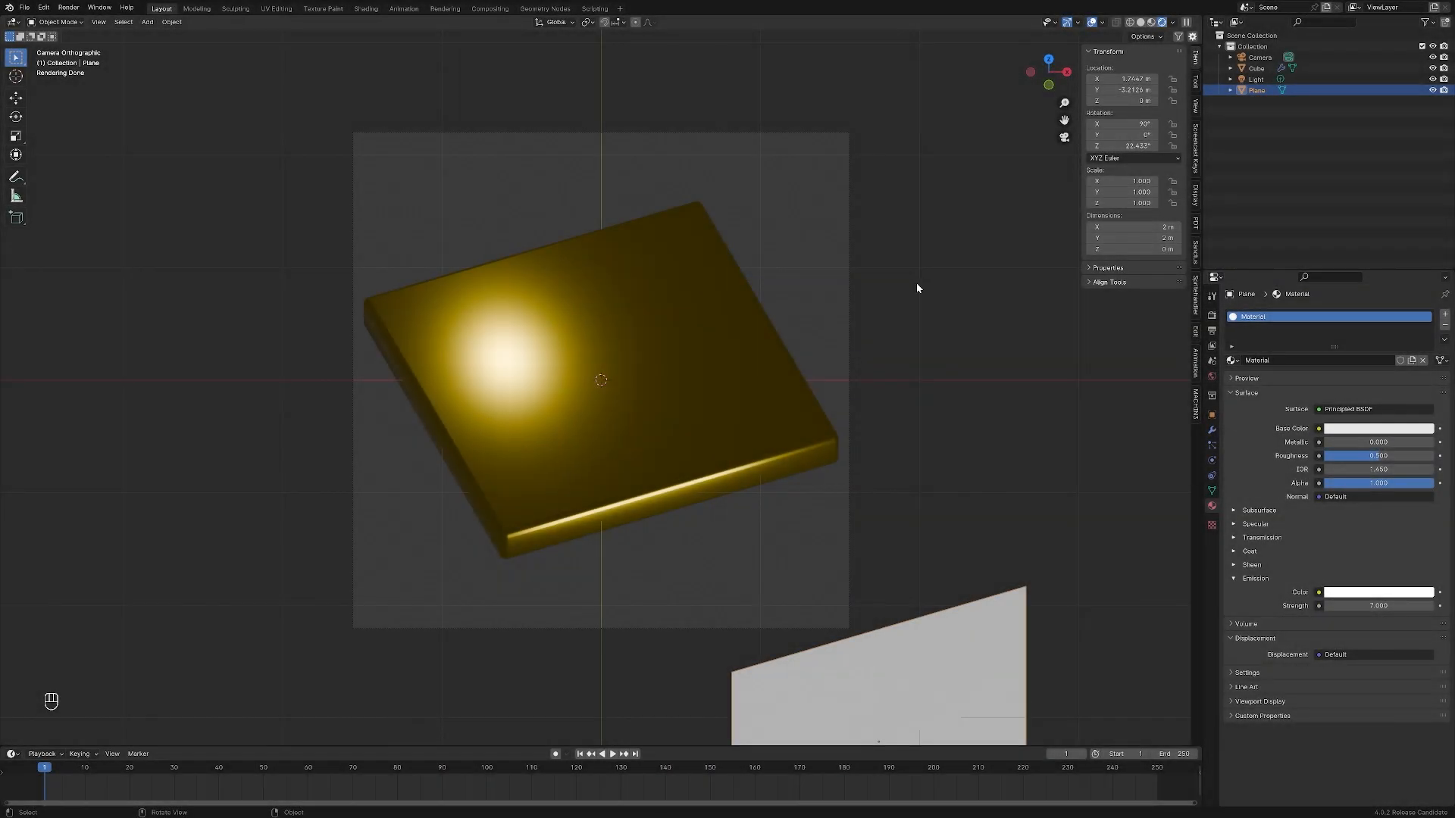
# Make the film background transparent in the scene's render settings
pyautogui.click(1212, 316)
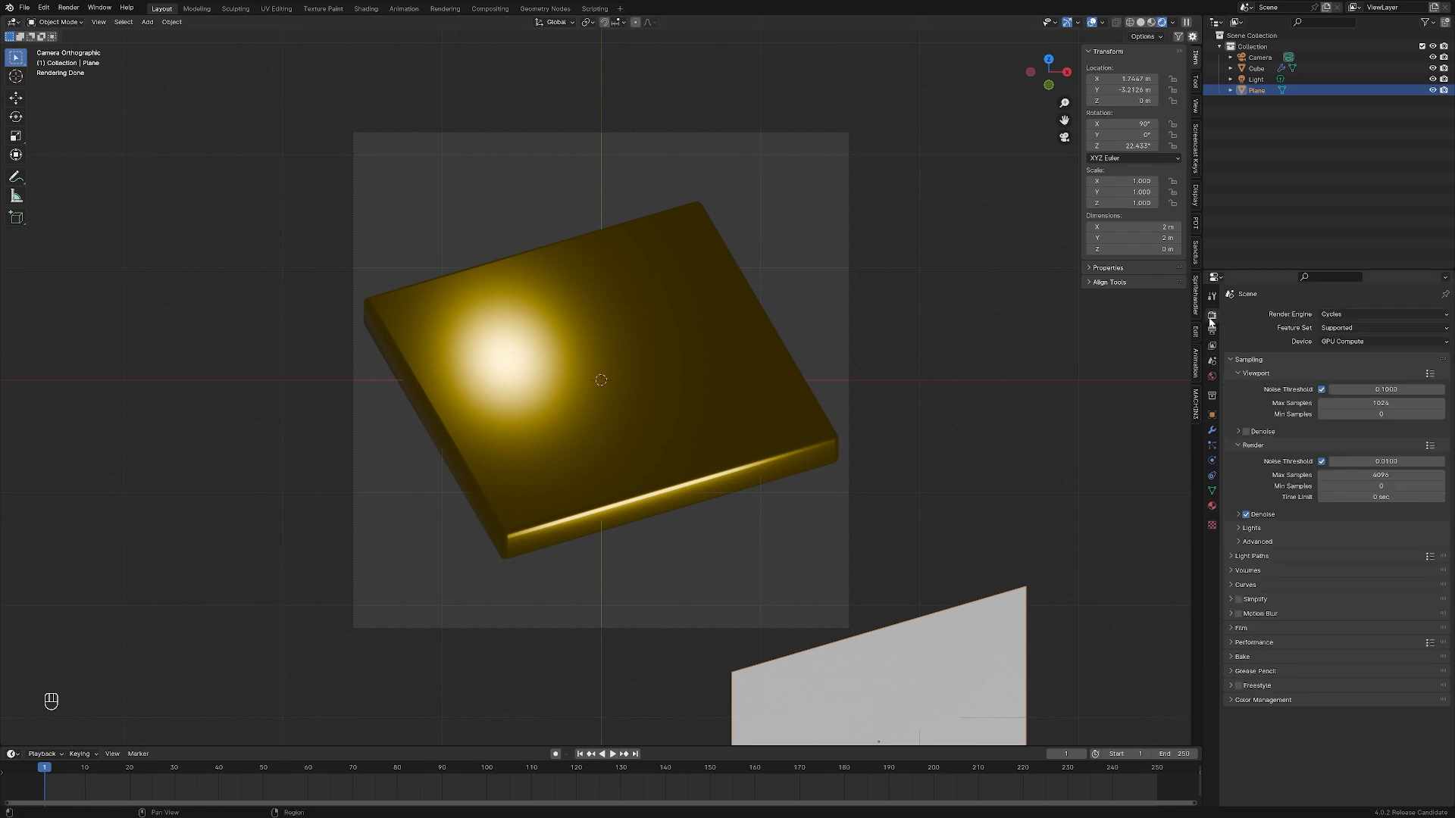
pyautogui.click(1235, 628)
pyautogui.click(1246, 708)
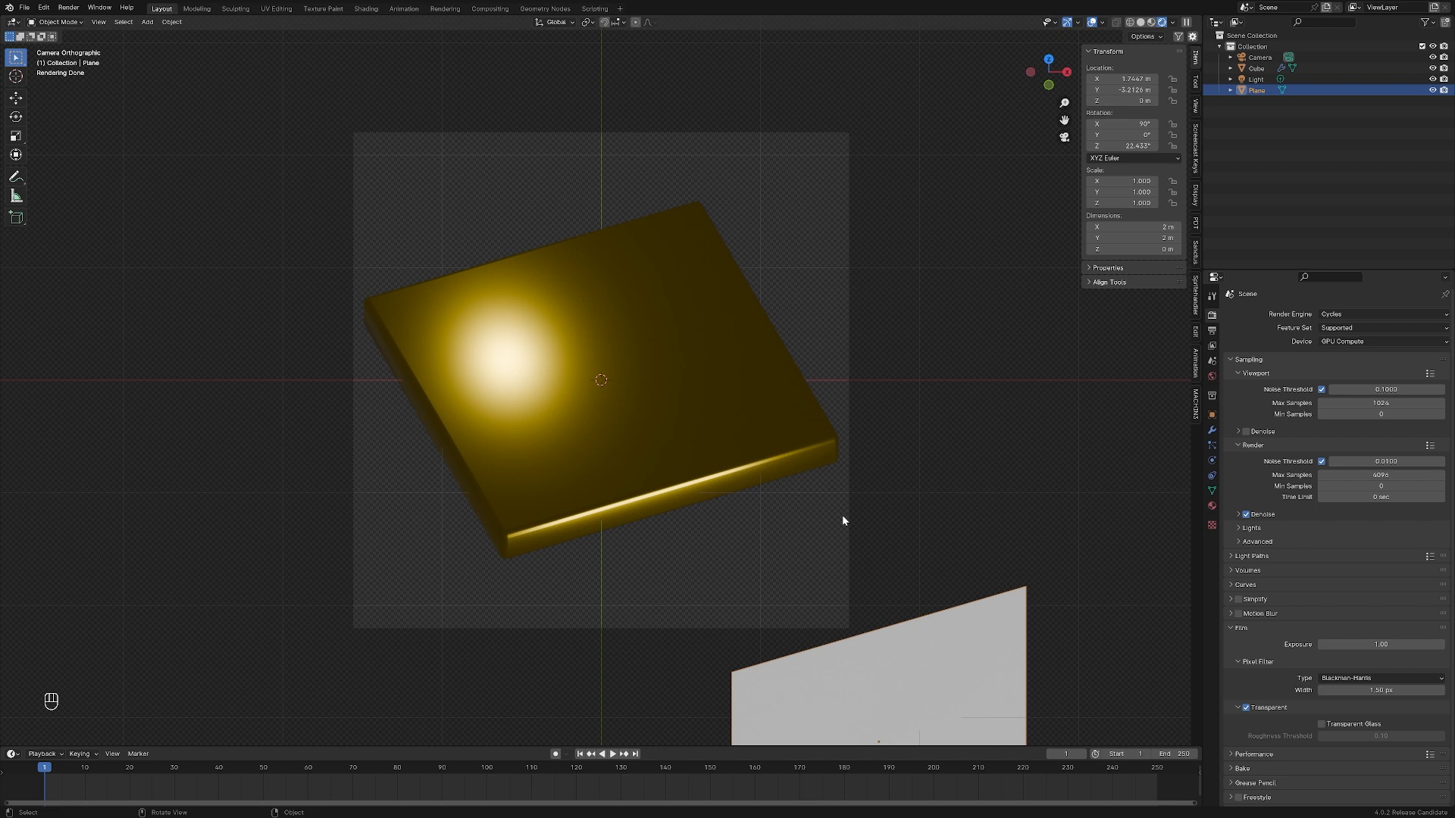
# Render the image, then move and enlarge the render window and zoom in on the result
pyautogui.press('F12')
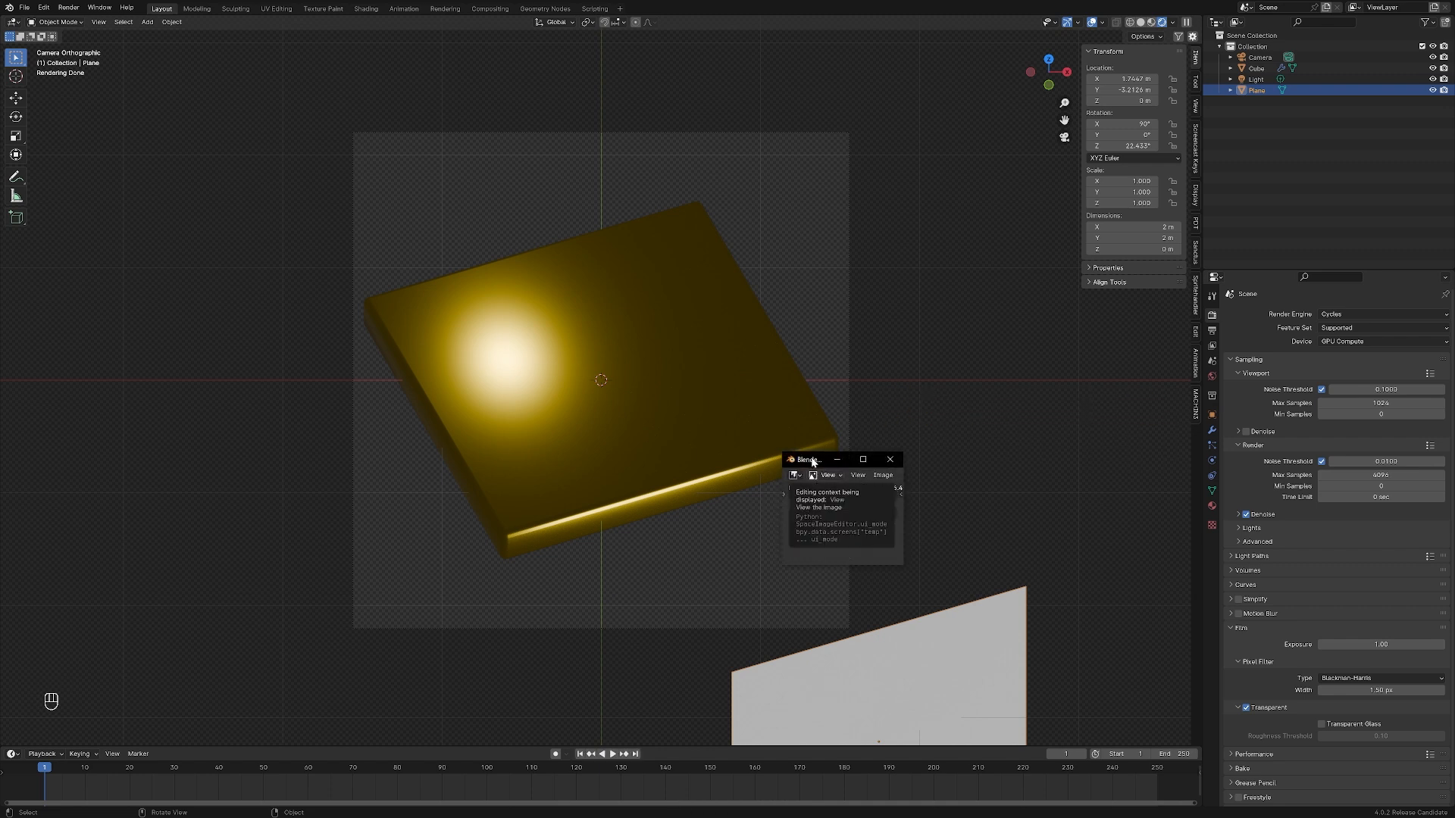
pyautogui.moveTo(811, 460); pyautogui.dragTo(799, 146)
pyautogui.moveTo(892, 251); pyautogui.dragTo(1098, 472)
pyautogui.scroll(10, 943, 352)
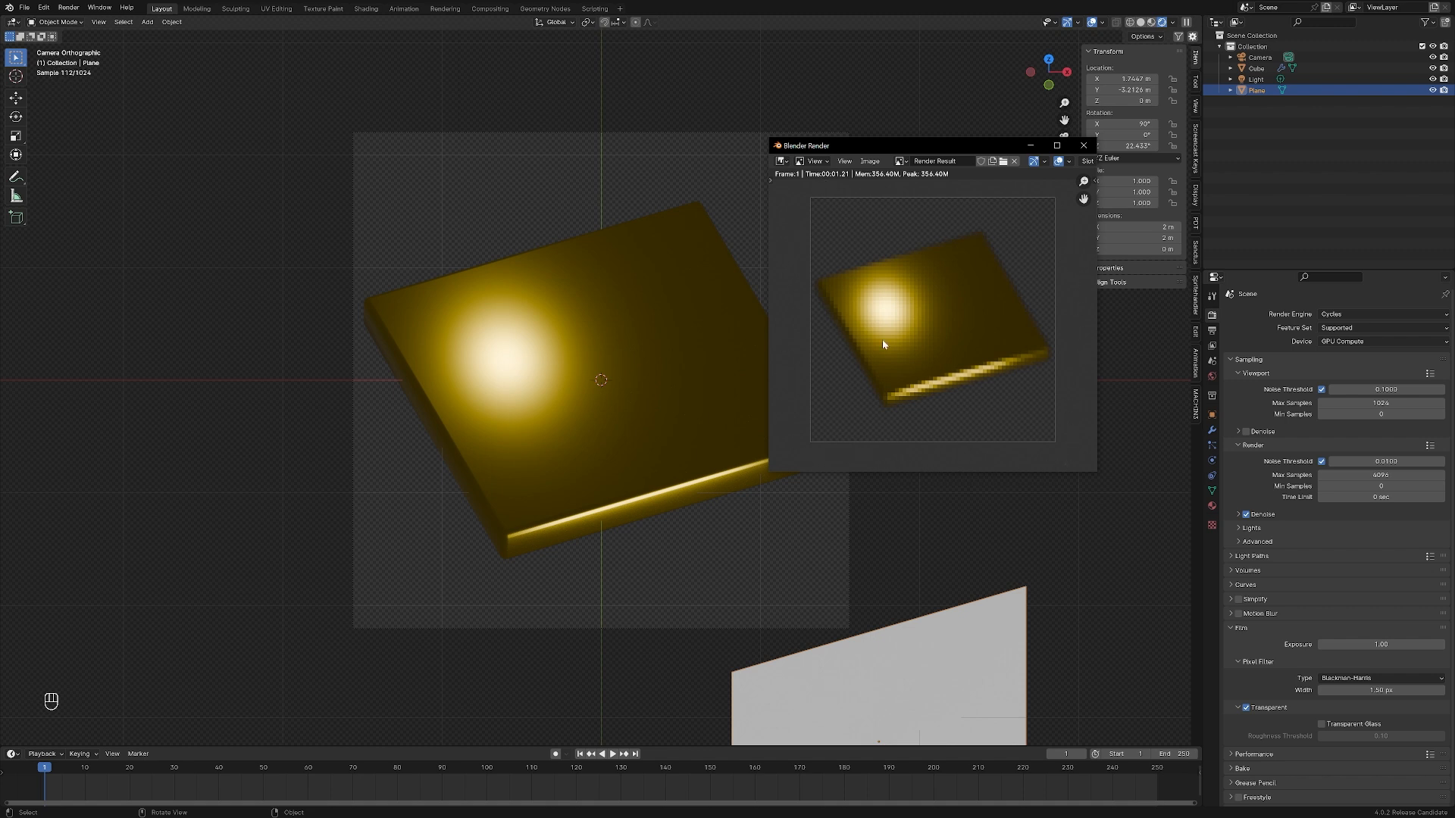
# Save the current Blender project file
pyautogui.click(25, 11)
pyautogui.click(27, 10)
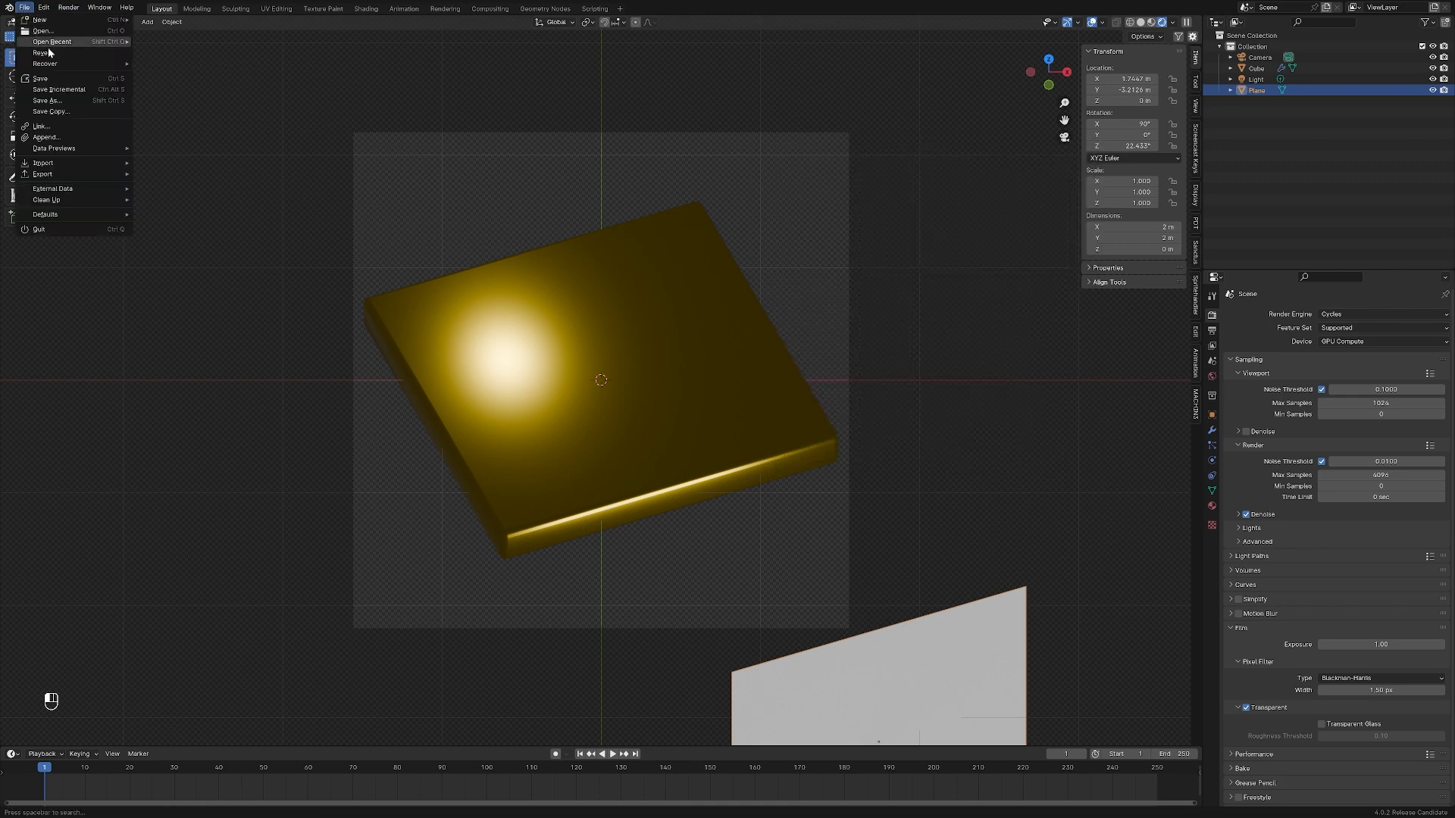
pyautogui.click(70, 81)
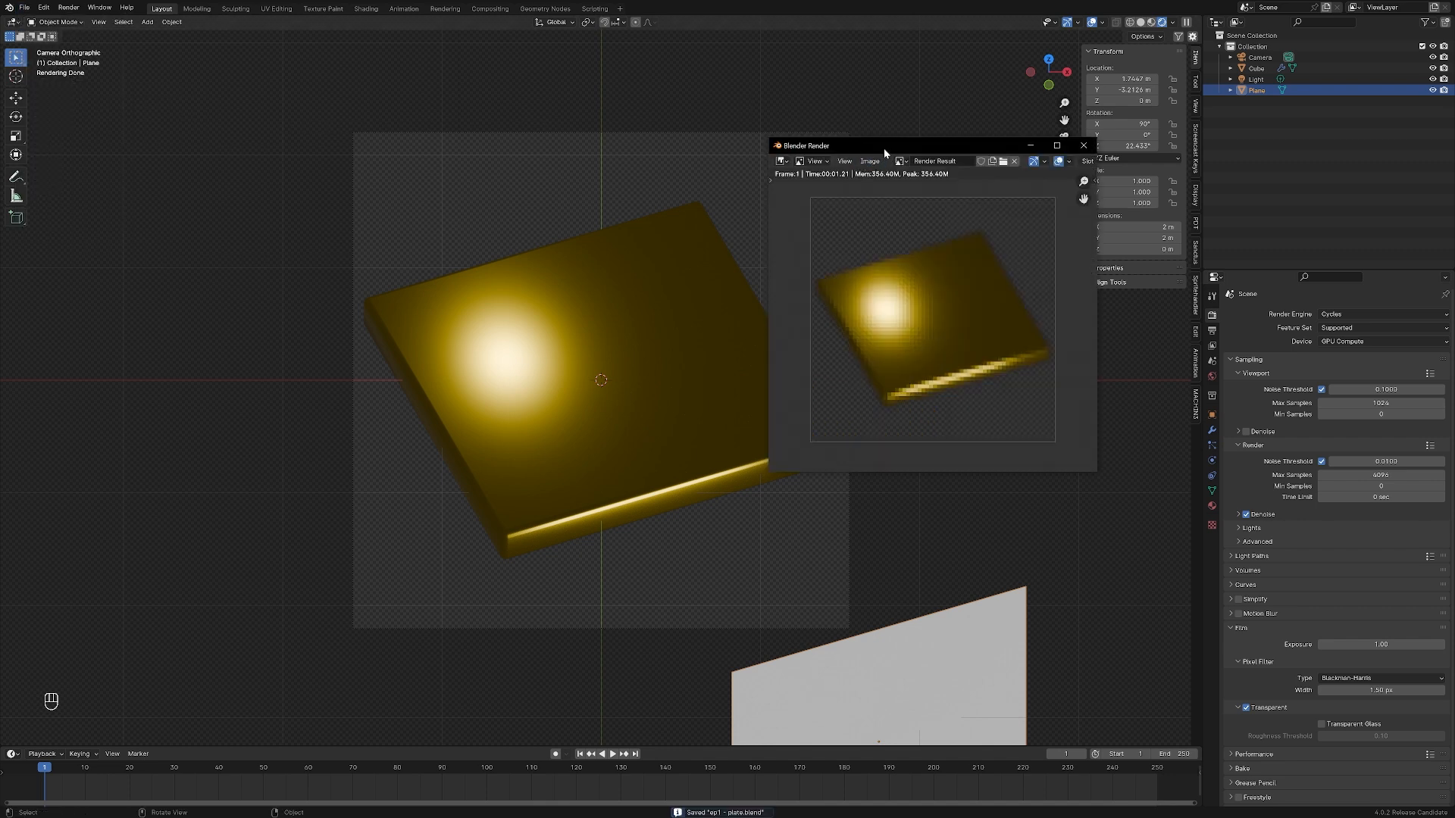
# Save the render as the RGBA PNG image brass-plate.png in the outputs folder, overwriting the existing file
pyautogui.click(875, 165)
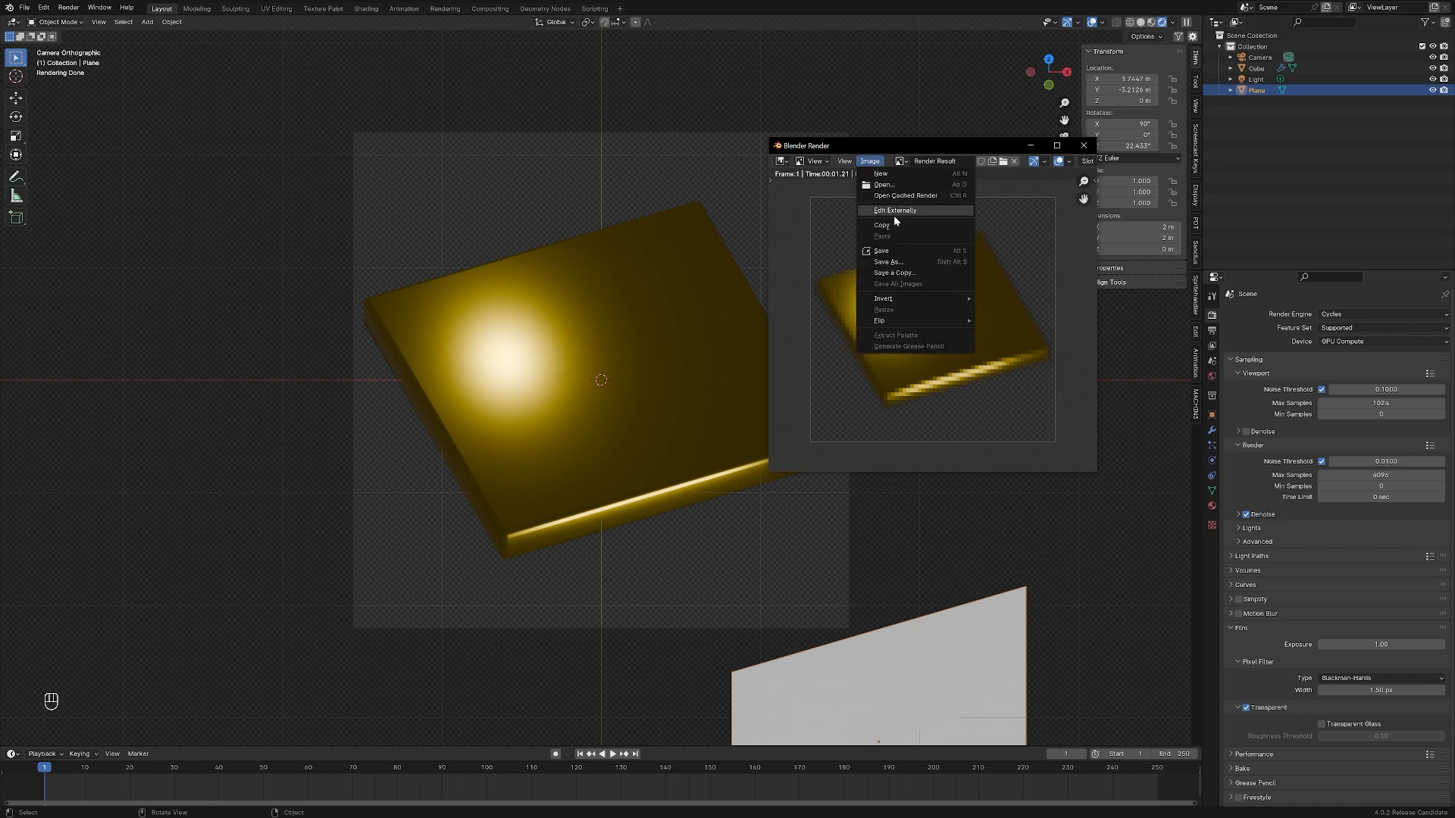
pyautogui.click(879, 265)
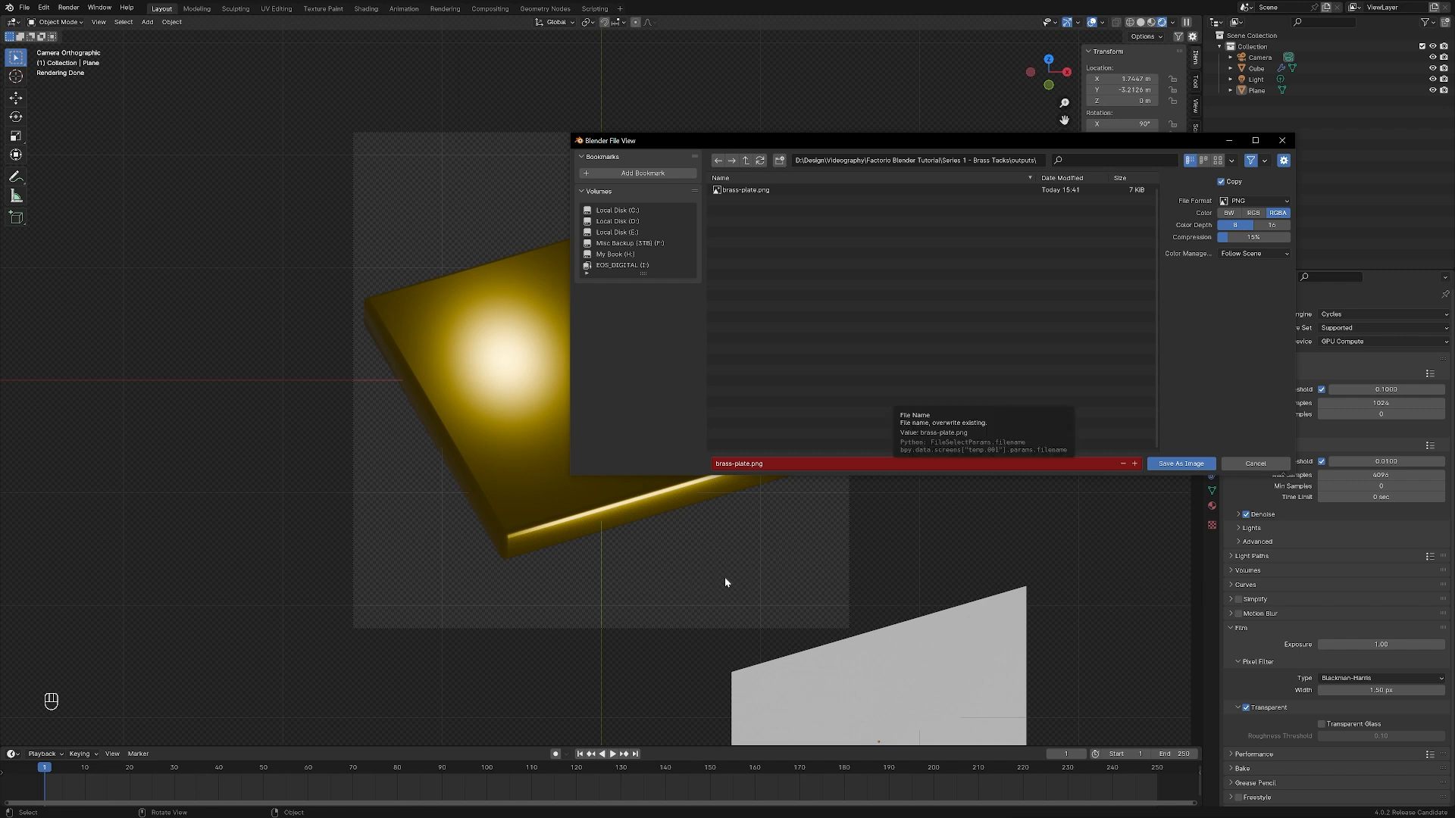
pyautogui.click(1195, 466)
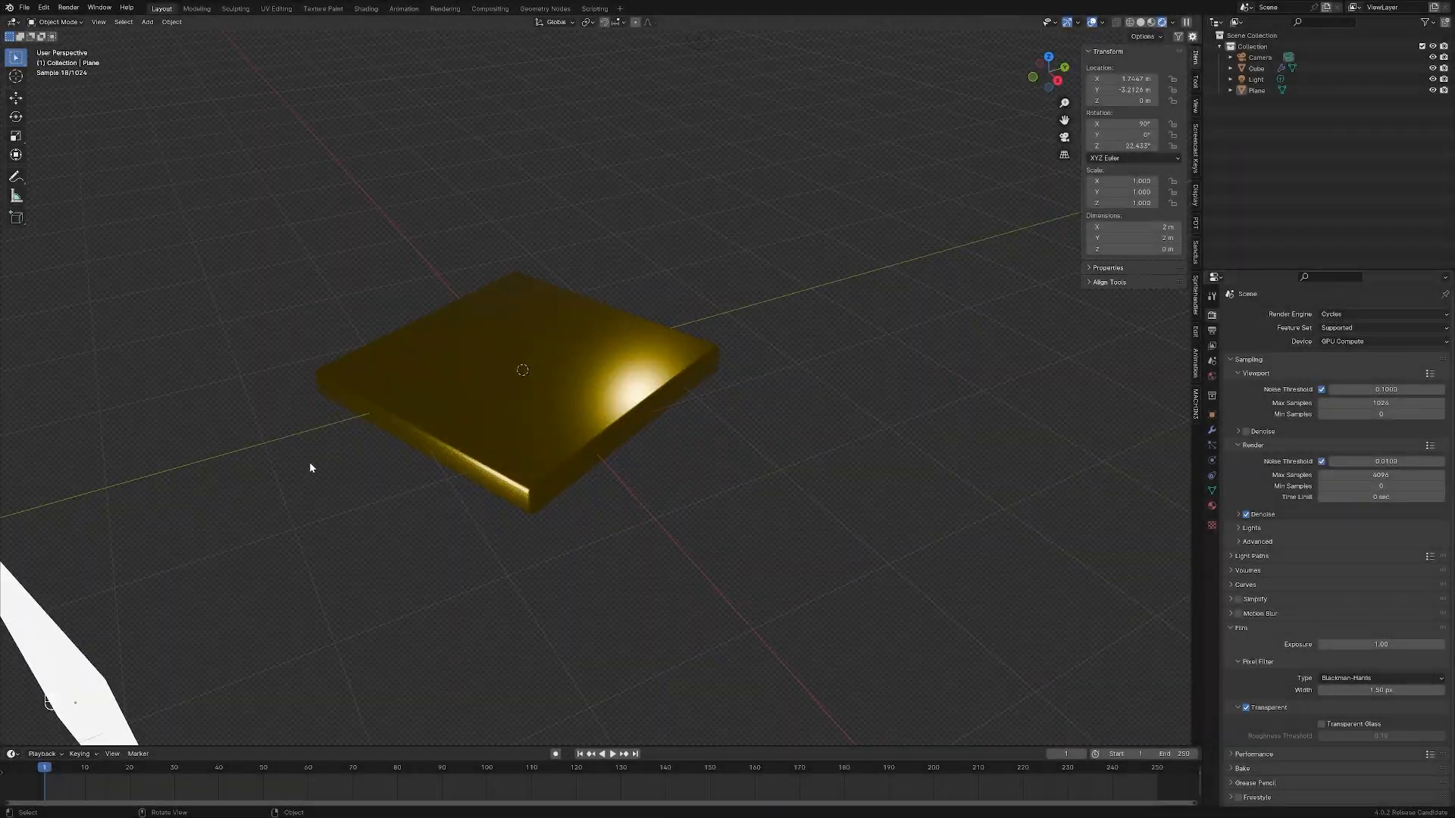
# Leave the camera view, select the brass plate and frame it in the viewport
pyautogui.moveTo(310, 463); pyautogui.dragTo(550, 461, button='middle')
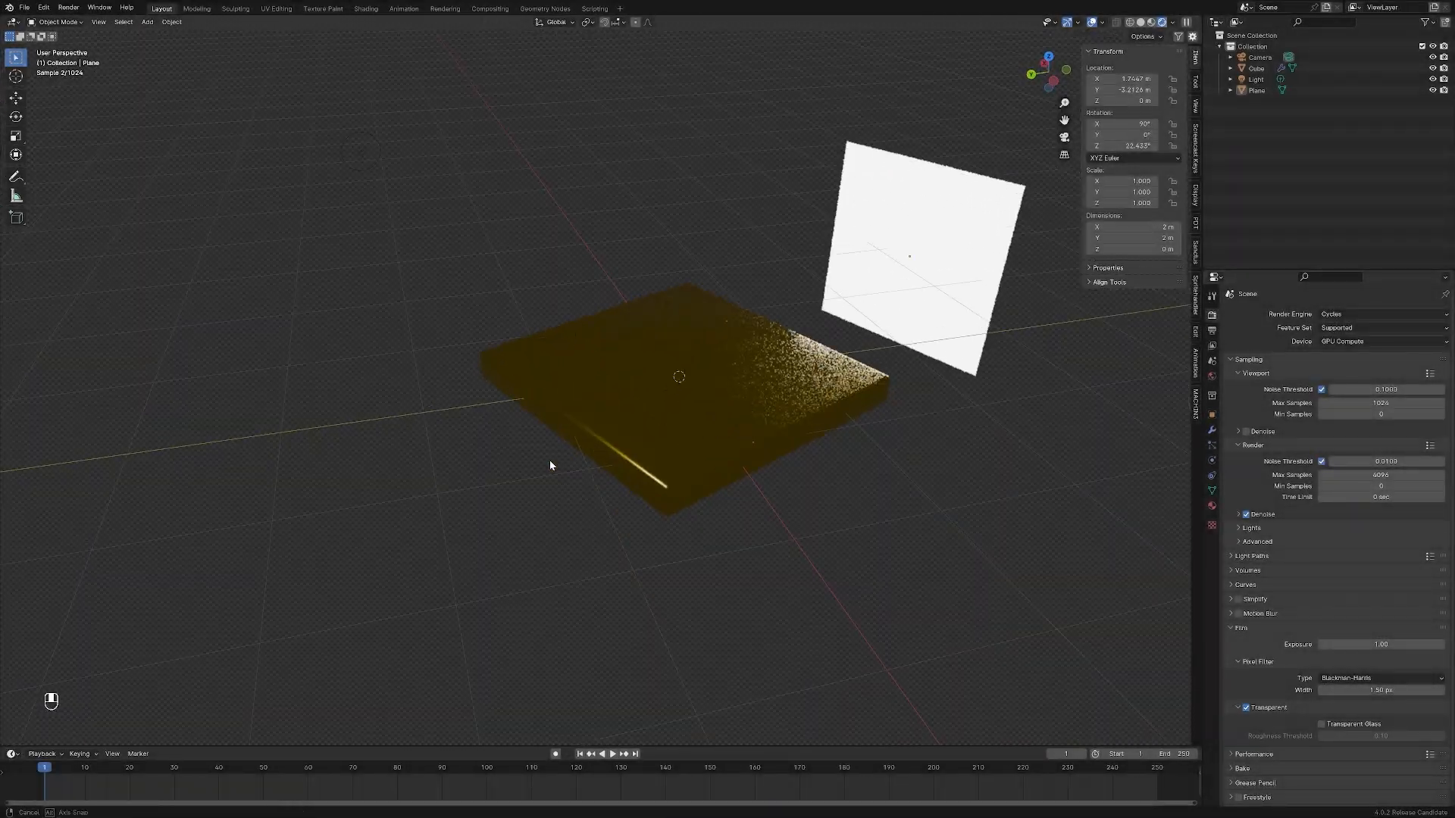
pyautogui.scroll(-6, 669, 449)
pyautogui.scroll(4, 668, 450)
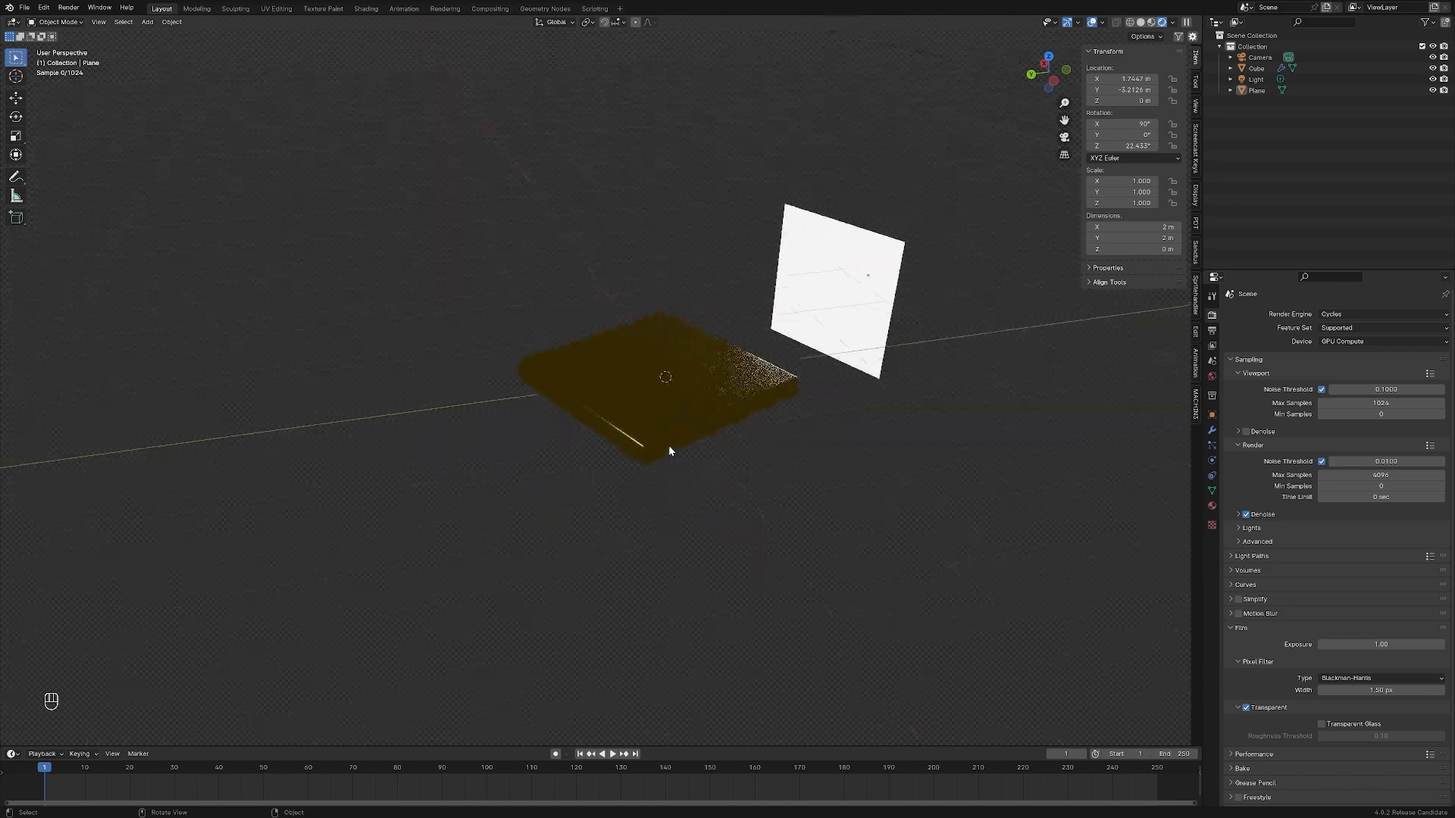
pyautogui.scroll(2, 668, 450)
pyautogui.keyDown('shift'); pyautogui.moveTo(546, 507); pyautogui.dragTo(412, 529, button='middle'); pyautogui.keyUp('shift')
pyautogui.click(545, 504)
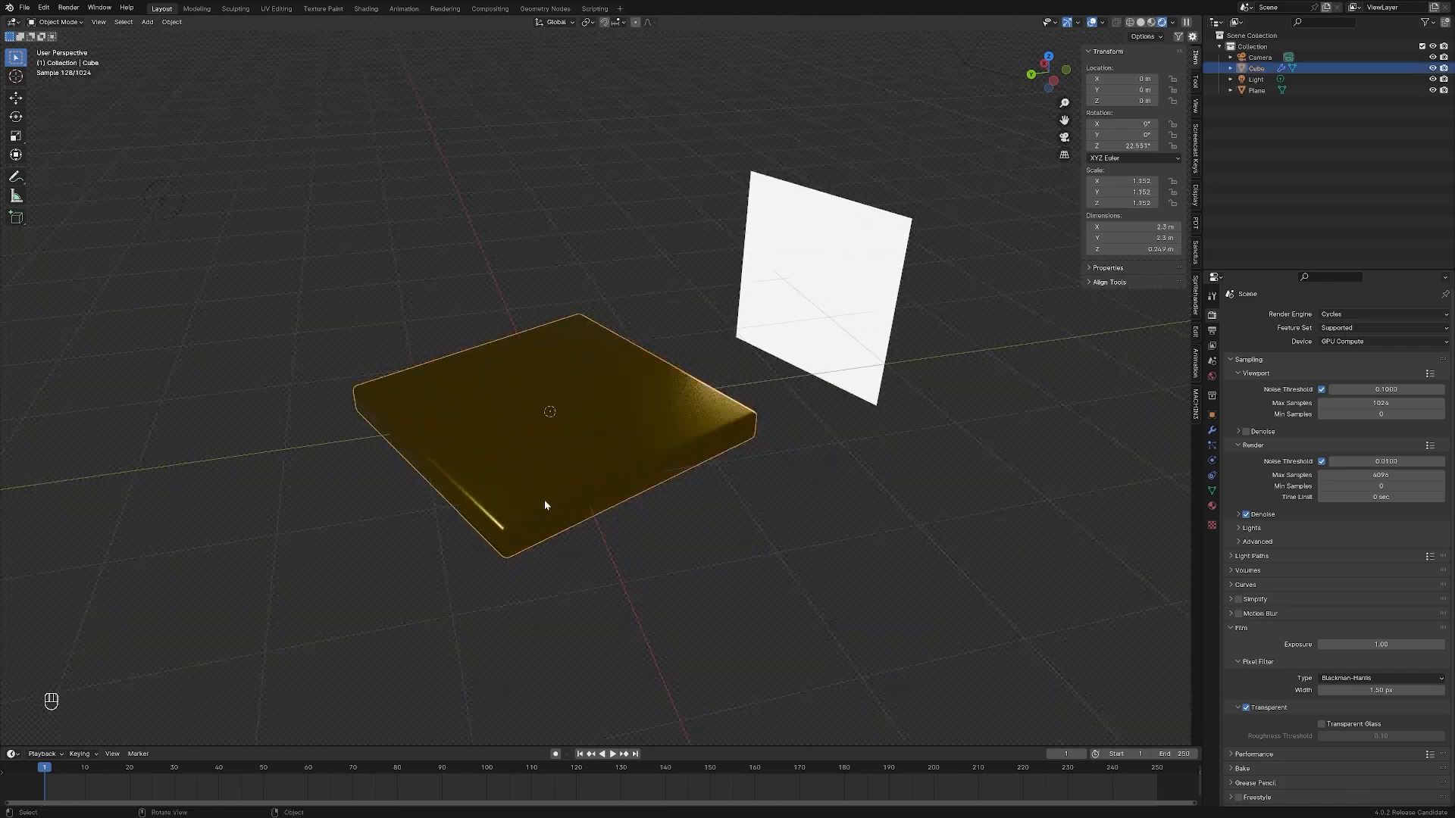
pyautogui.press('KP_Decimal')
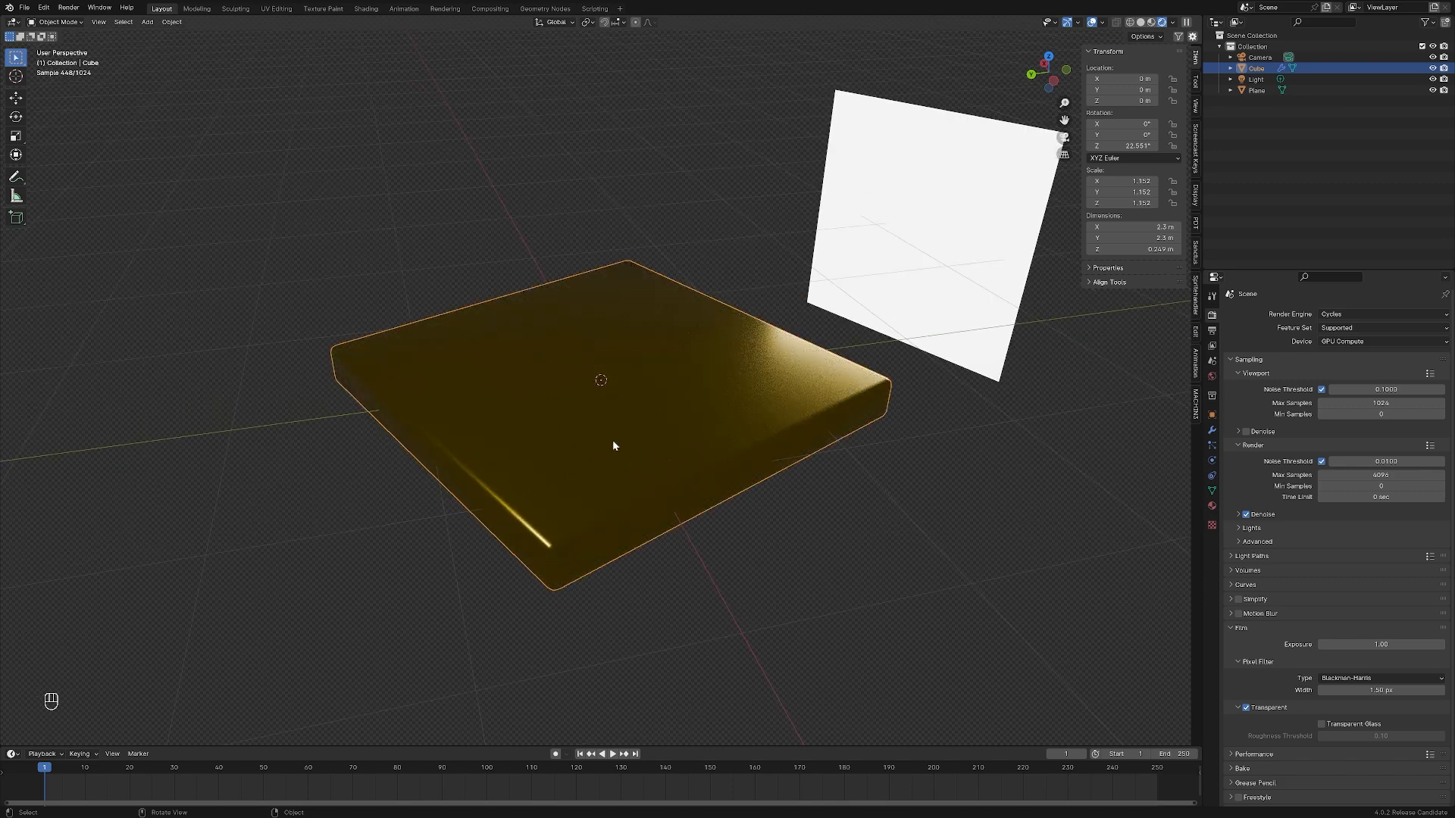
# Try free move, rotate and scale on the brass plate and cancel the transform
pyautogui.press('g')
pyautogui.press('r')
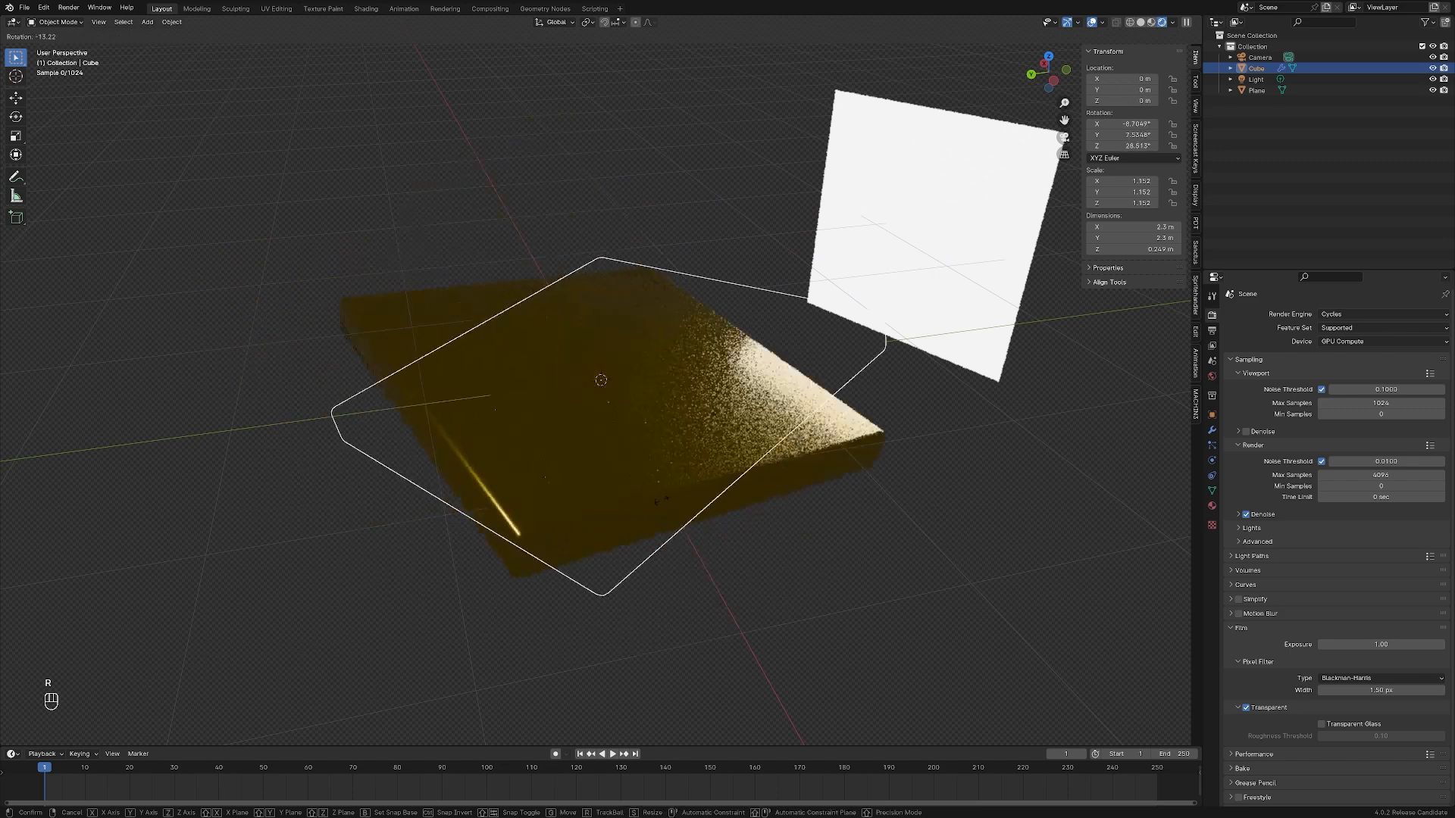
pyautogui.press('s')
pyautogui.press('Escape')
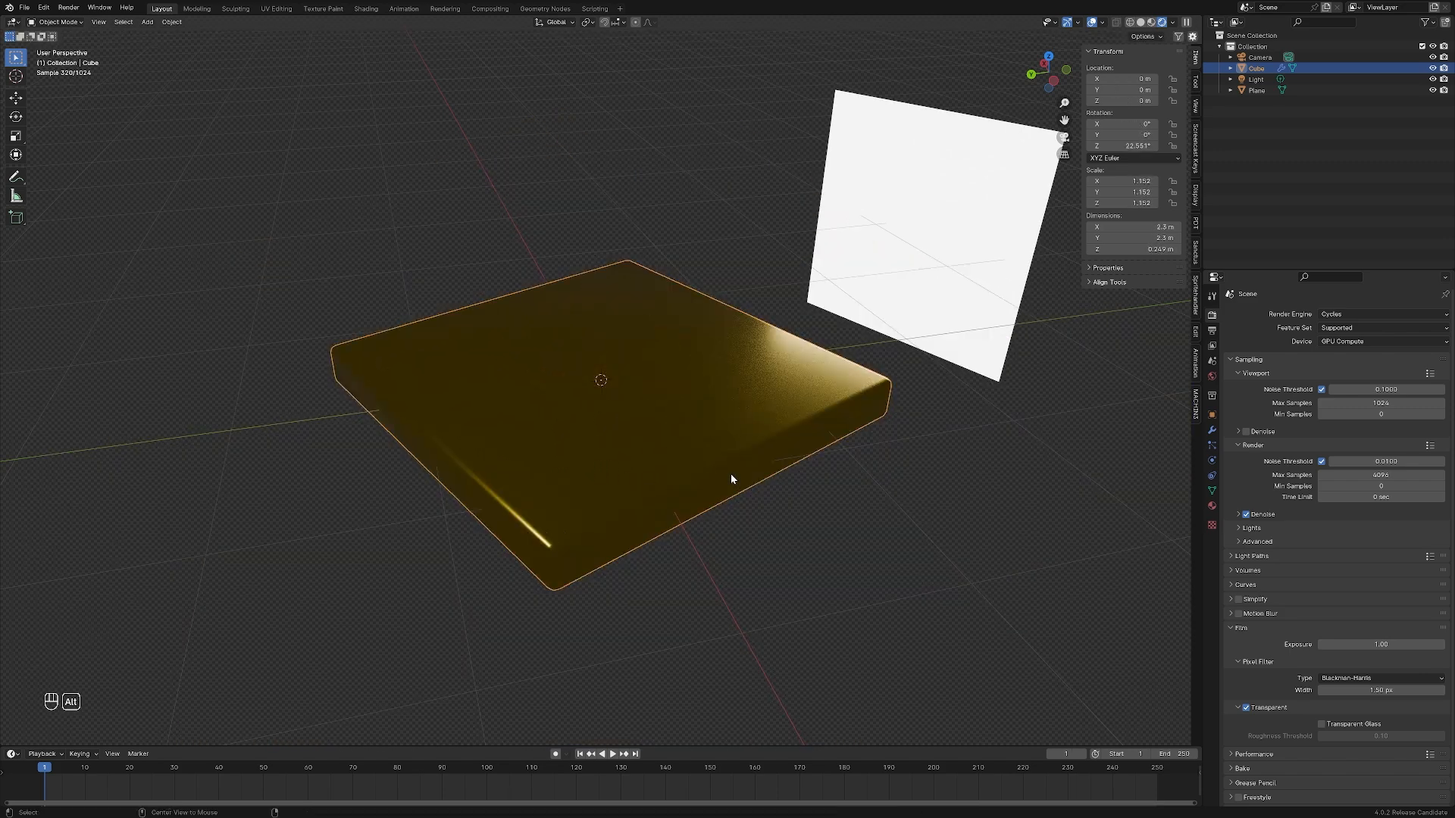
# Clear the plate's scale, location and rotation, and undo all of these resets
pyautogui.hotkey('alt', 's')
pyautogui.hotkey('alt', 'g')
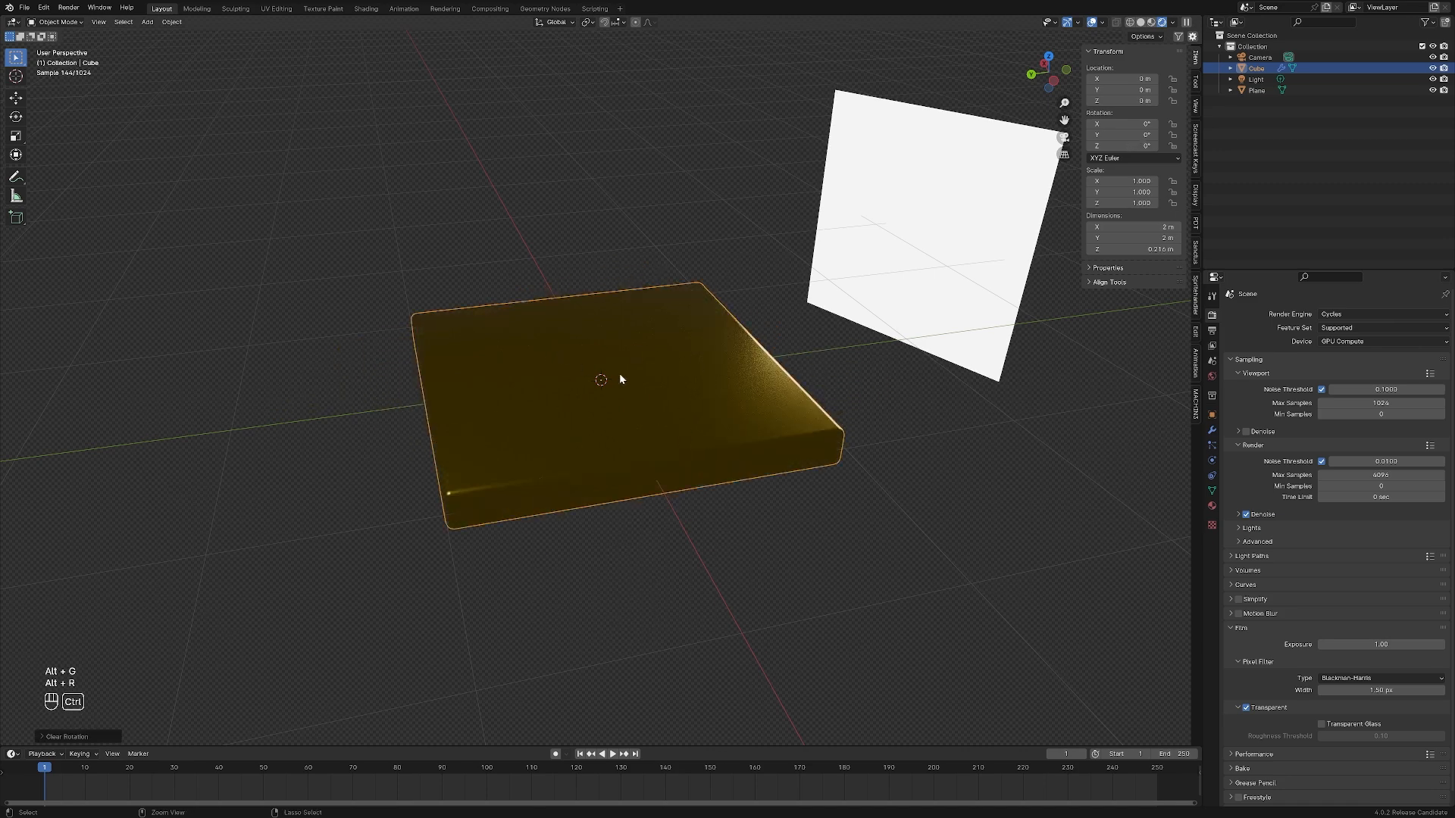
pyautogui.hotkey('ctrl', 'z')
pyautogui.hotkey('ctrl', 'z')
pyautogui.hotkey('ctrl', 'z')
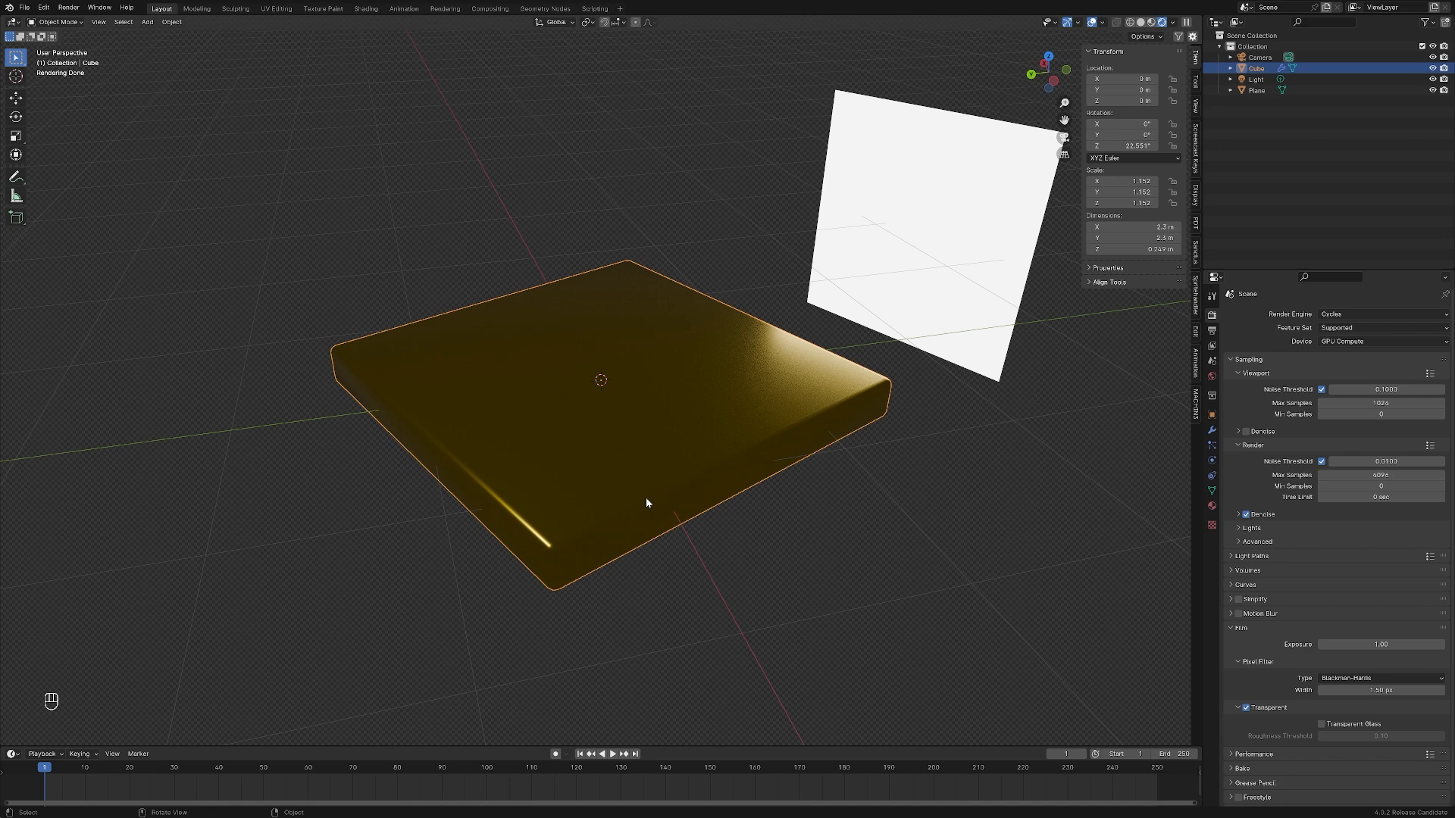
# Try moving the plate along the X, Y and Z axes and with each axis locked in turn, and cancel the move
pyautogui.press('g')
pyautogui.press('x')
pyautogui.press('y')
pyautogui.press('z')
pyautogui.press('z')
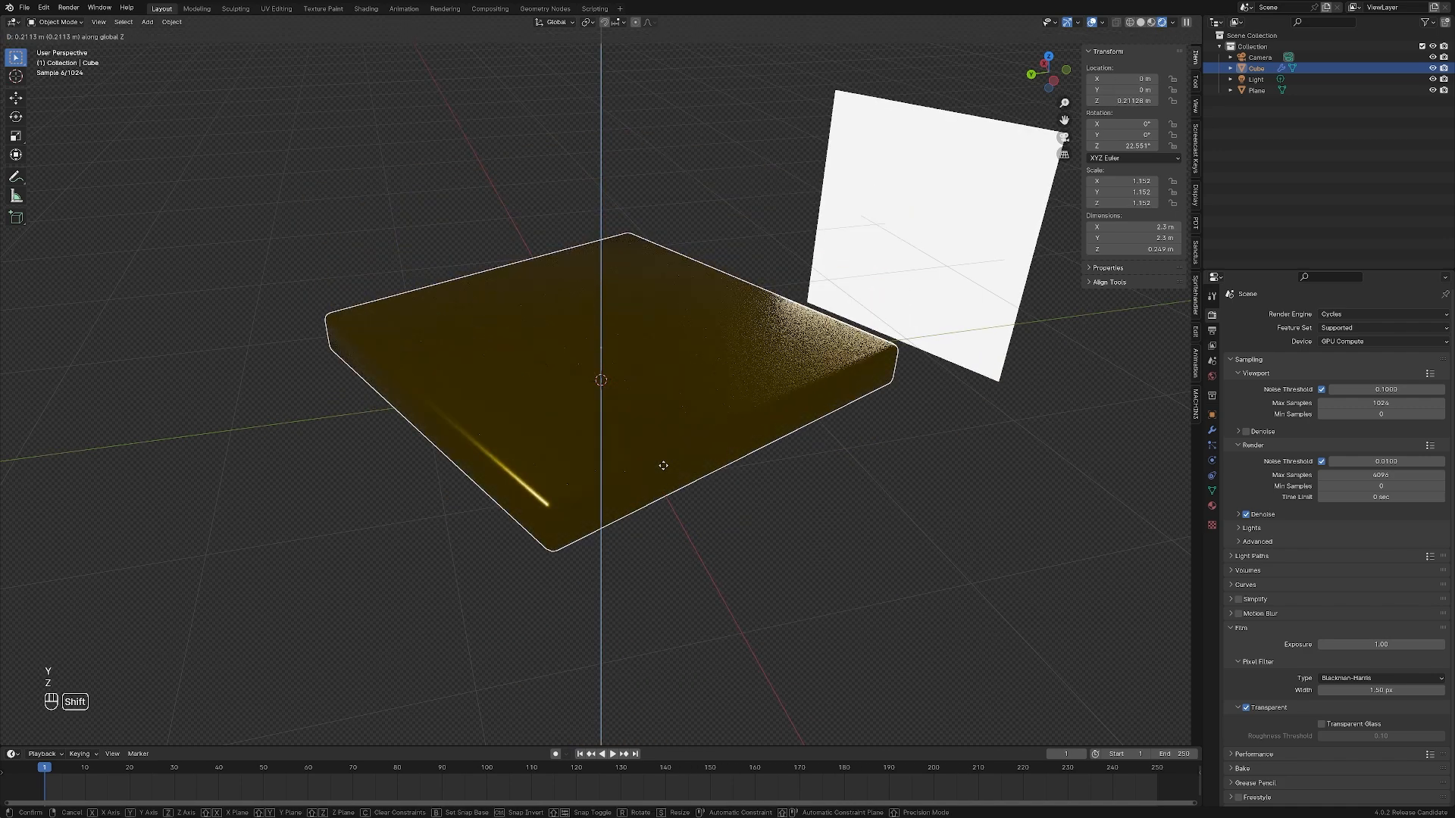
pyautogui.hotkey('shift', 'x')
pyautogui.hotkey('shift', 'y')
pyautogui.hotkey('shift', 'z')
pyautogui.rightClick(644, 467)
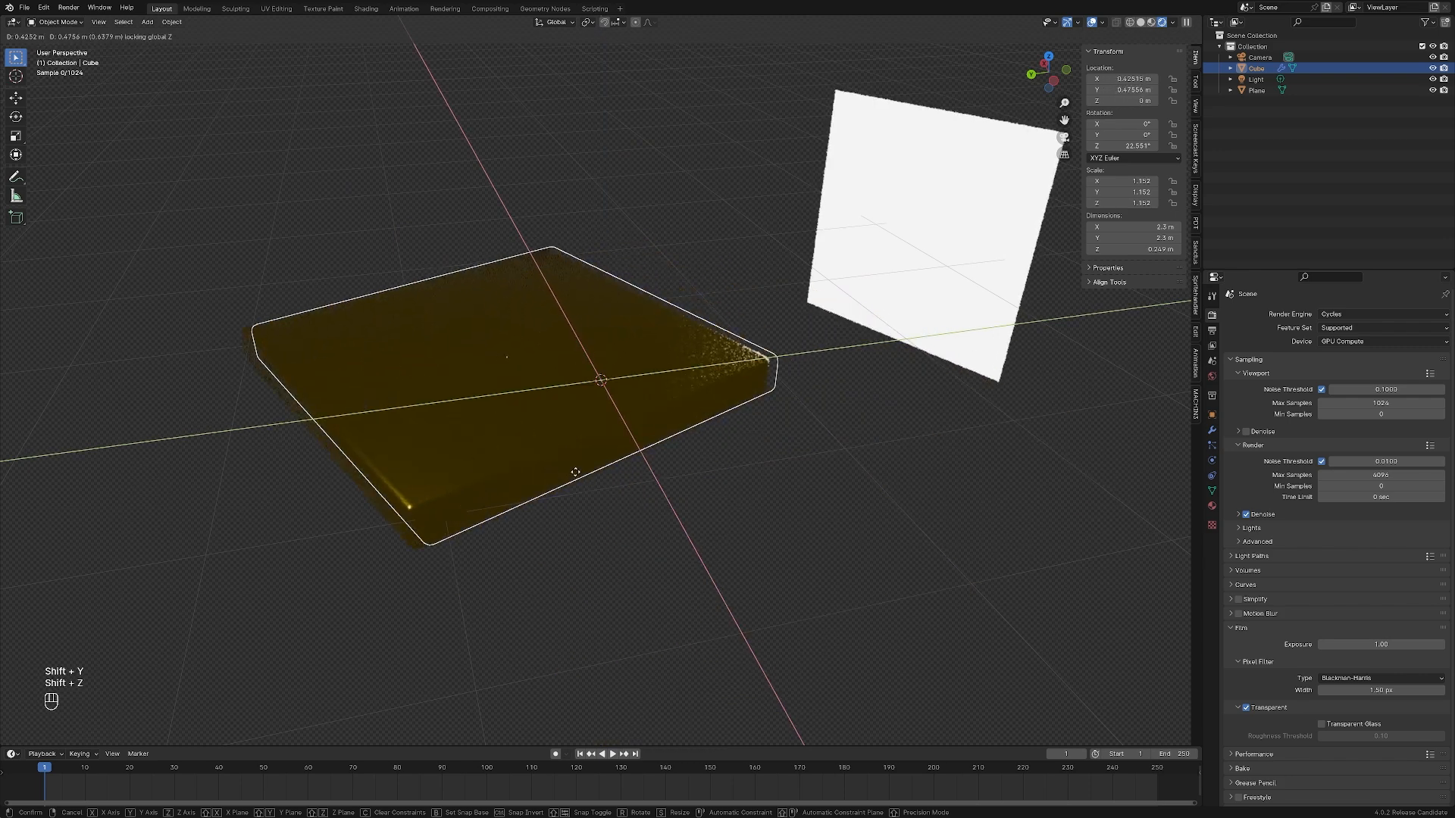
# Select all objects in the scene and clear the selection again
pyautogui.click(745, 601)
pyautogui.press('a')
pyautogui.click(275, 275)
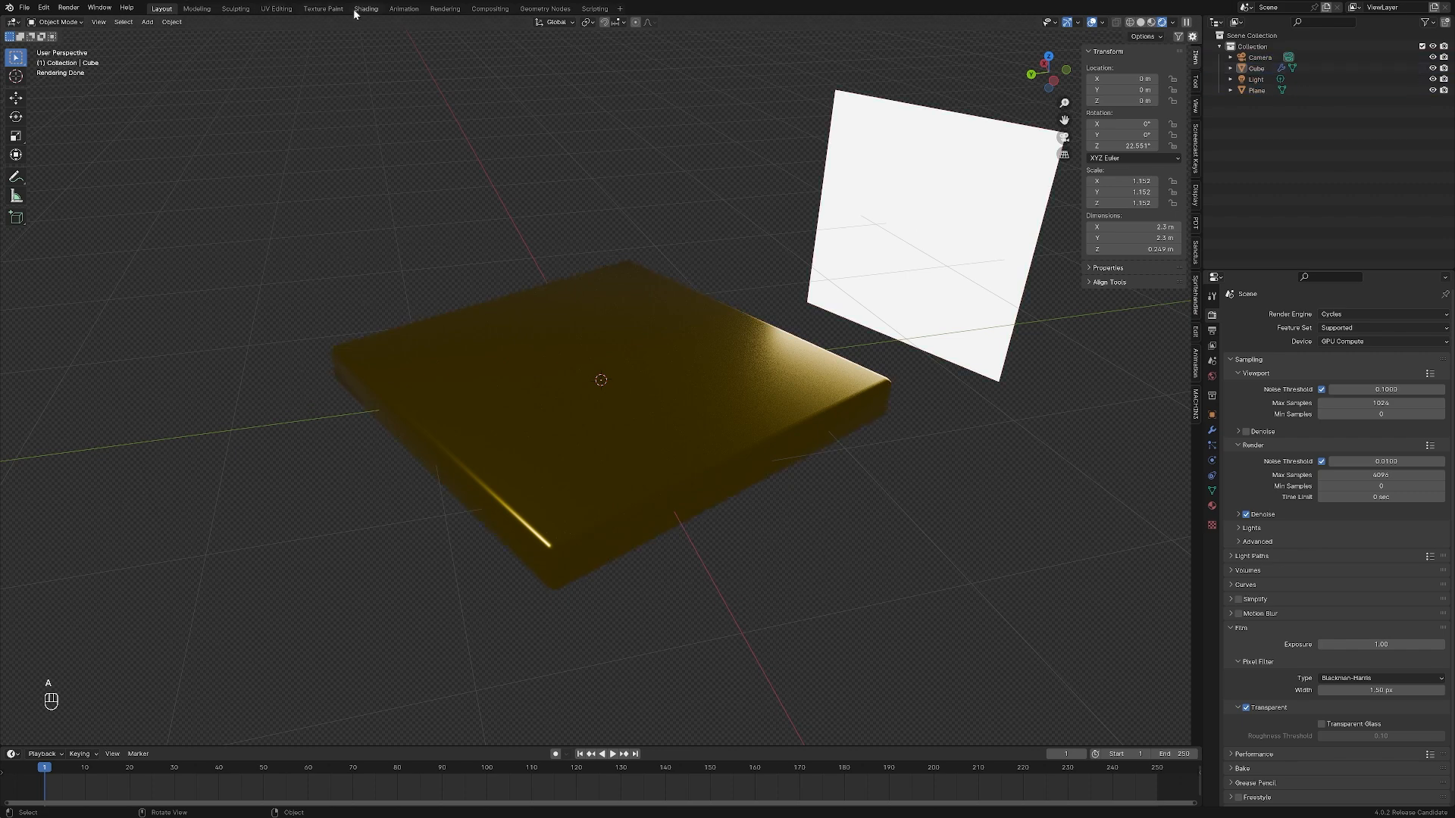